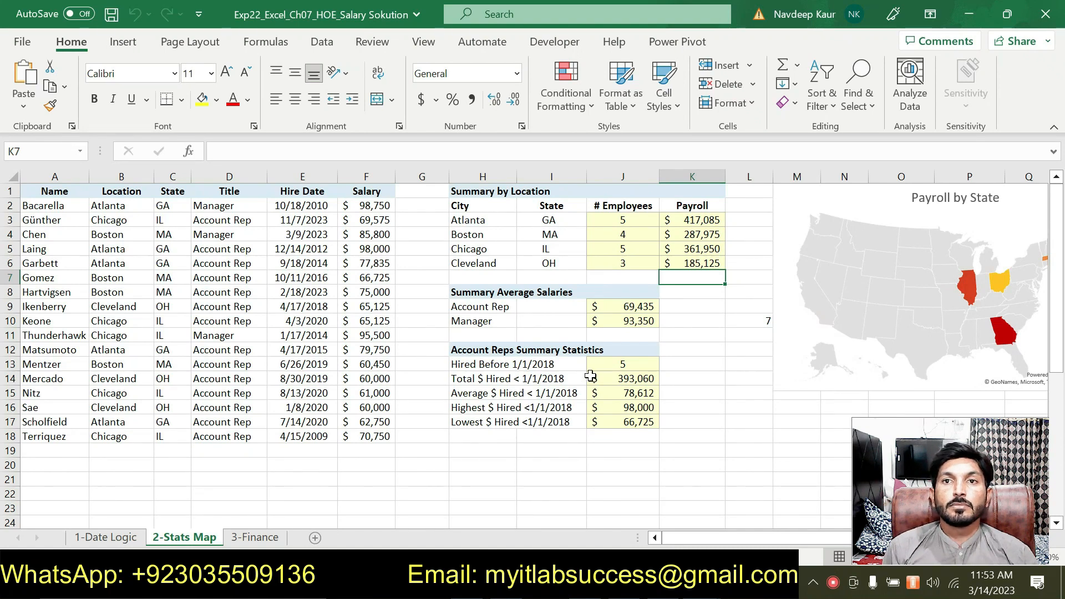
Step: Switch to the Word instructions, highlight the workbook file name in step 1 in green, and remove that highlight
key("alt+Tab")
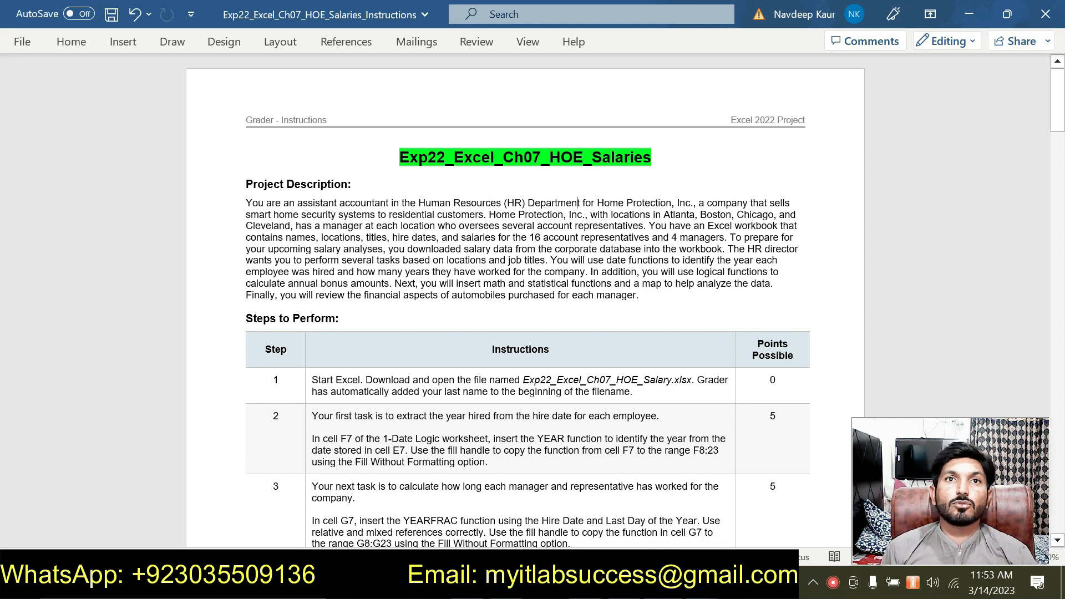
left_click_drag(523, 380, 693, 383)
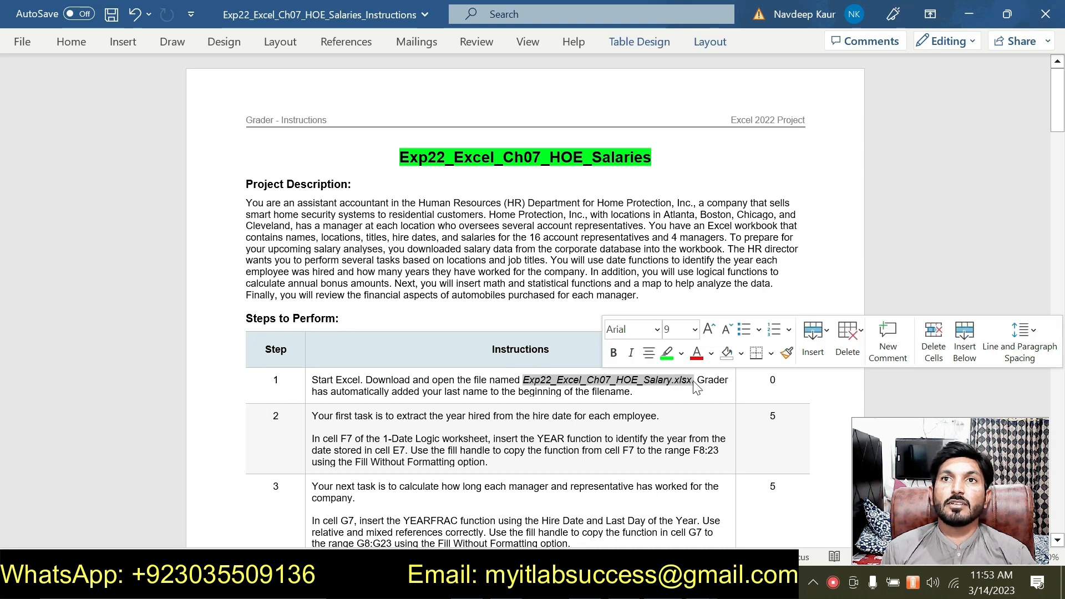
left_click(668, 353)
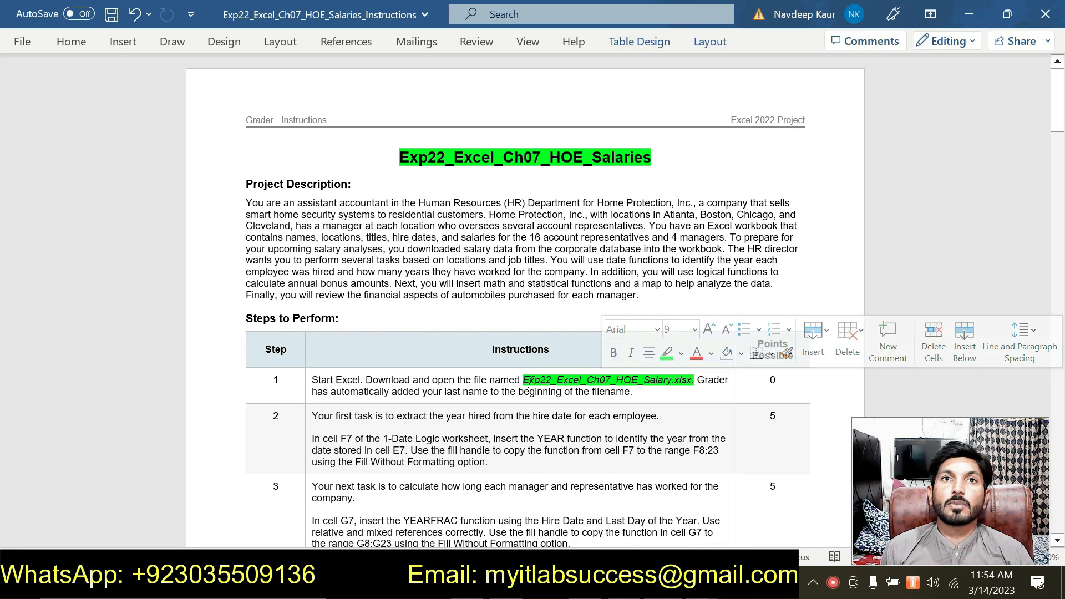
left_click_drag(525, 378, 691, 378)
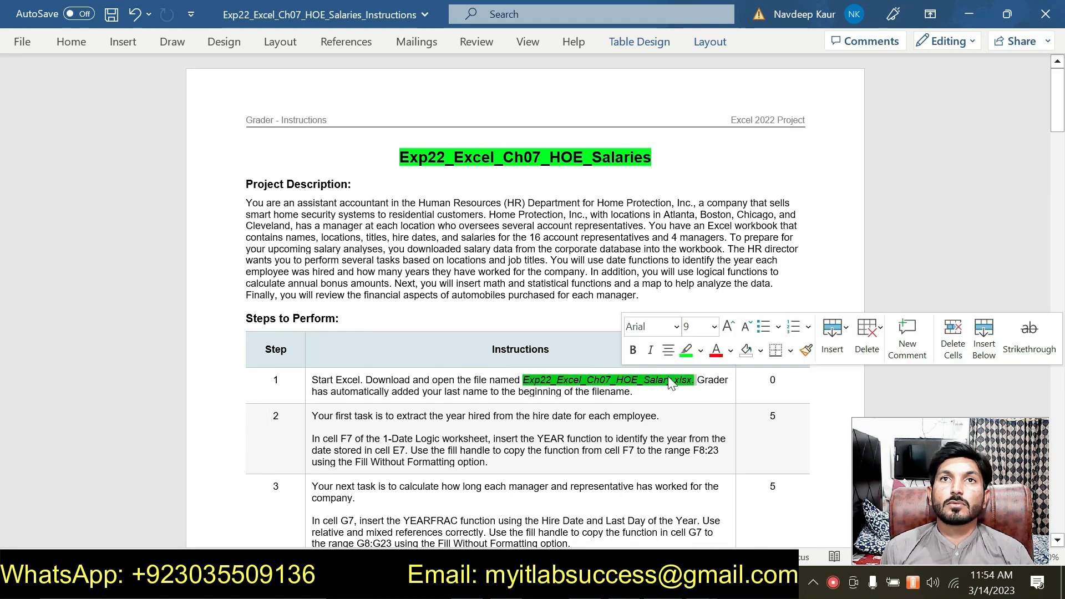
left_click(681, 349)
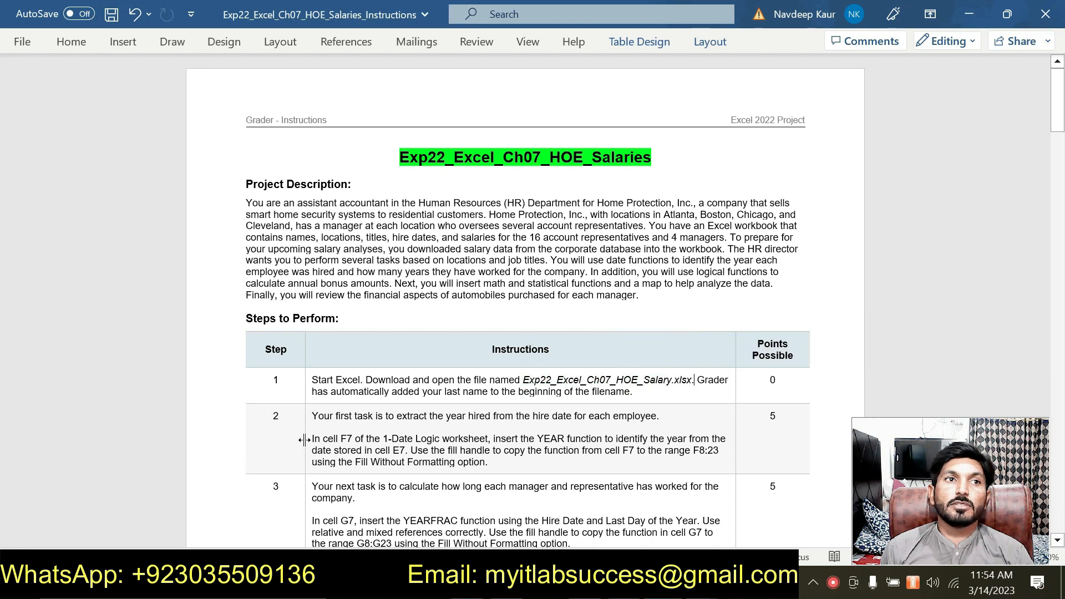
Step: Highlight the step 2 paragraph about inserting the YEAR function in cell F7 in green
left_click_drag(310, 438, 488, 462)
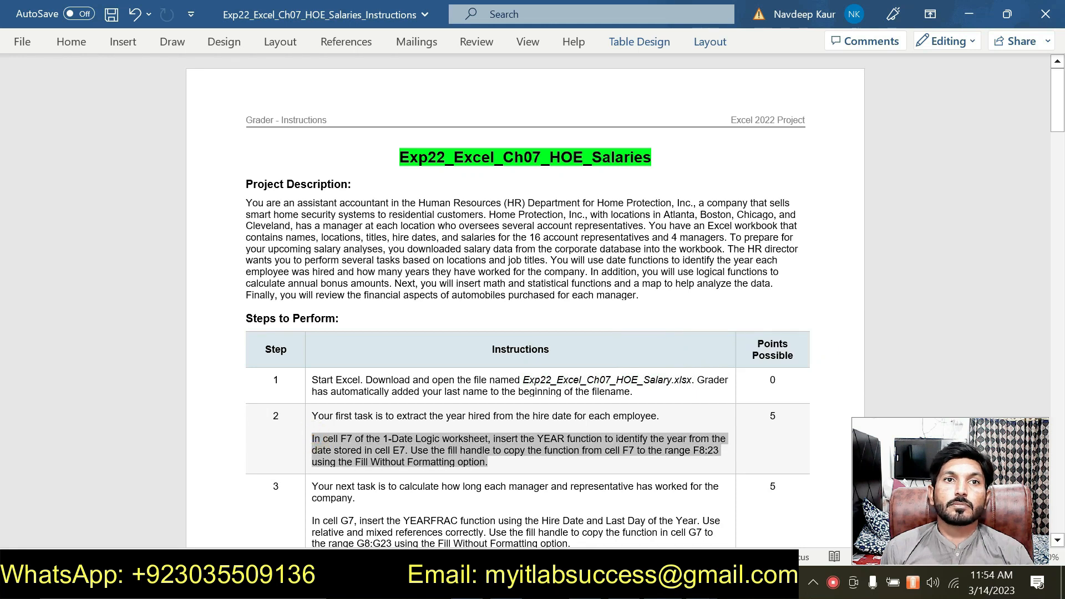
left_click(683, 440)
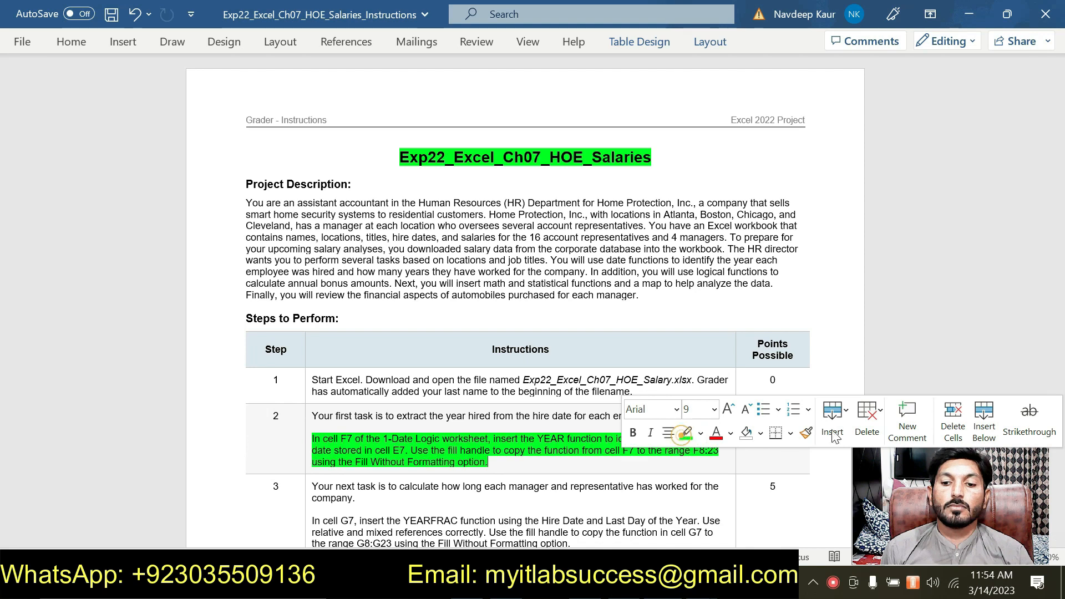
left_click_drag(1058, 127, 1060, 137)
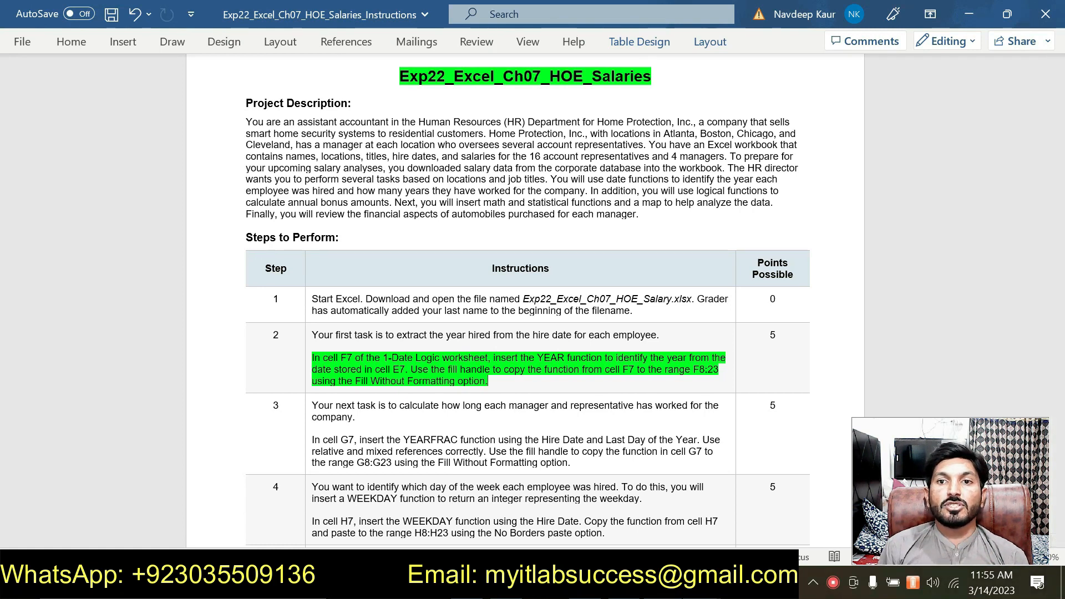
Step: Switch to the Exp22_Excel_Ch07_HOE_Salary workbook in Excel and select cell F7 on the 1-Date Logic sheet
mouse_move(702, 582)
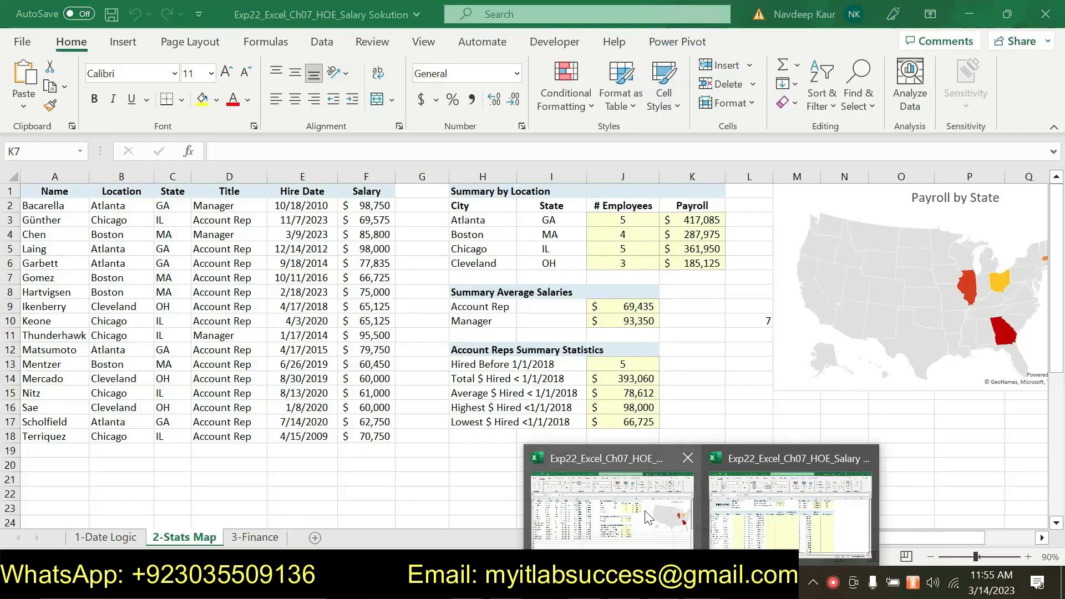
left_click(751, 508)
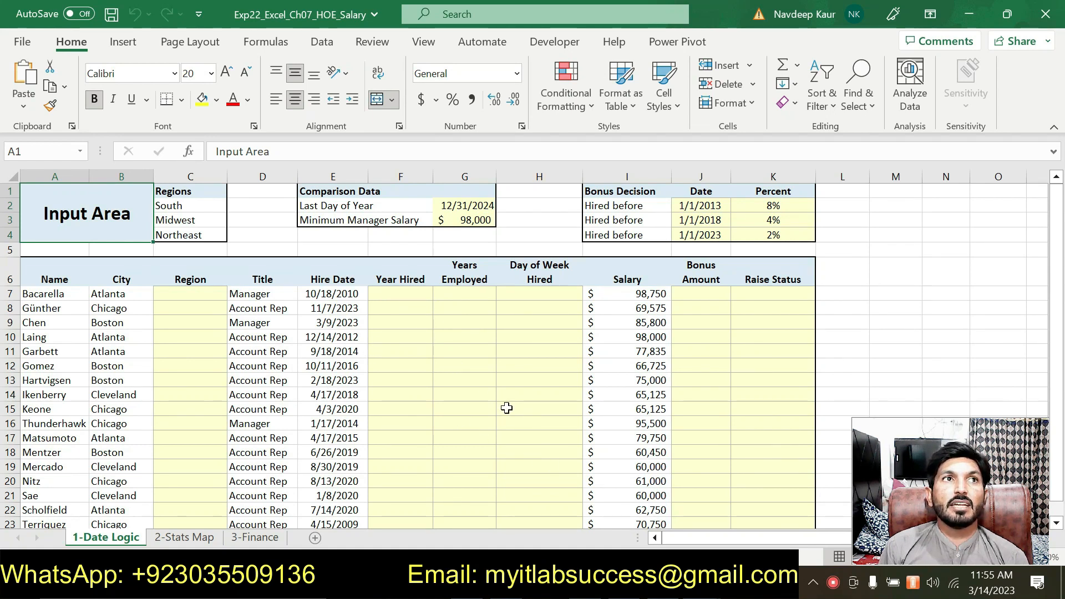
key("alt+Tab")
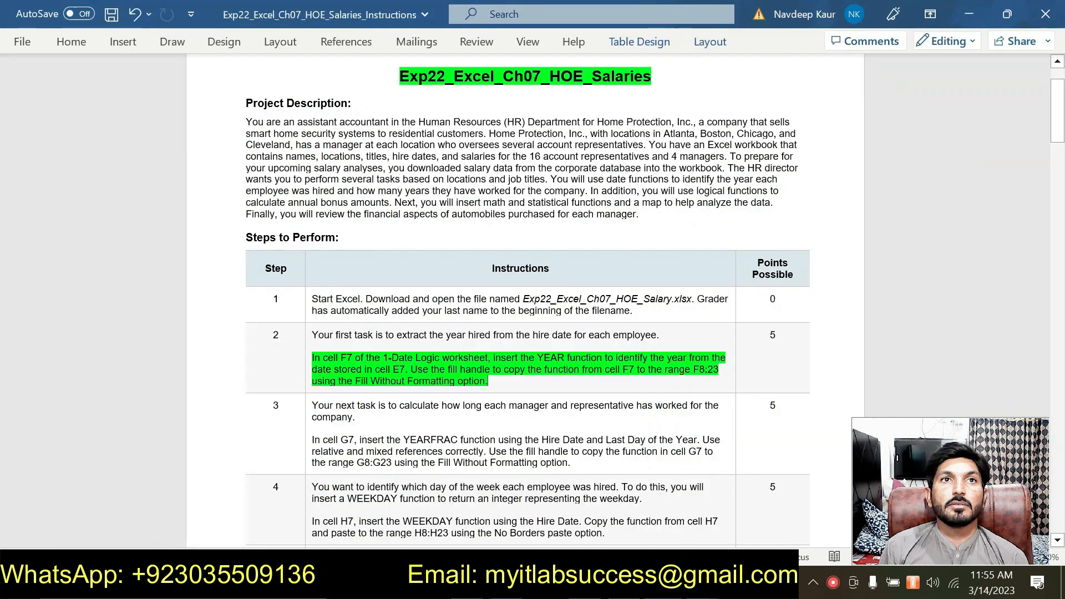
key("alt+Tab")
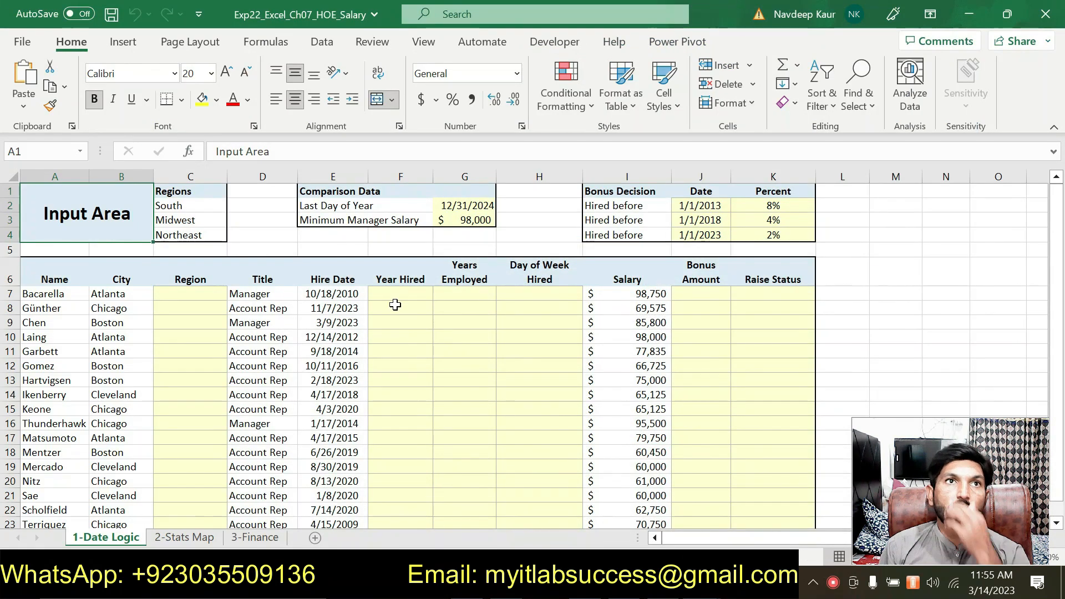
left_click(387, 280)
left_click(390, 292)
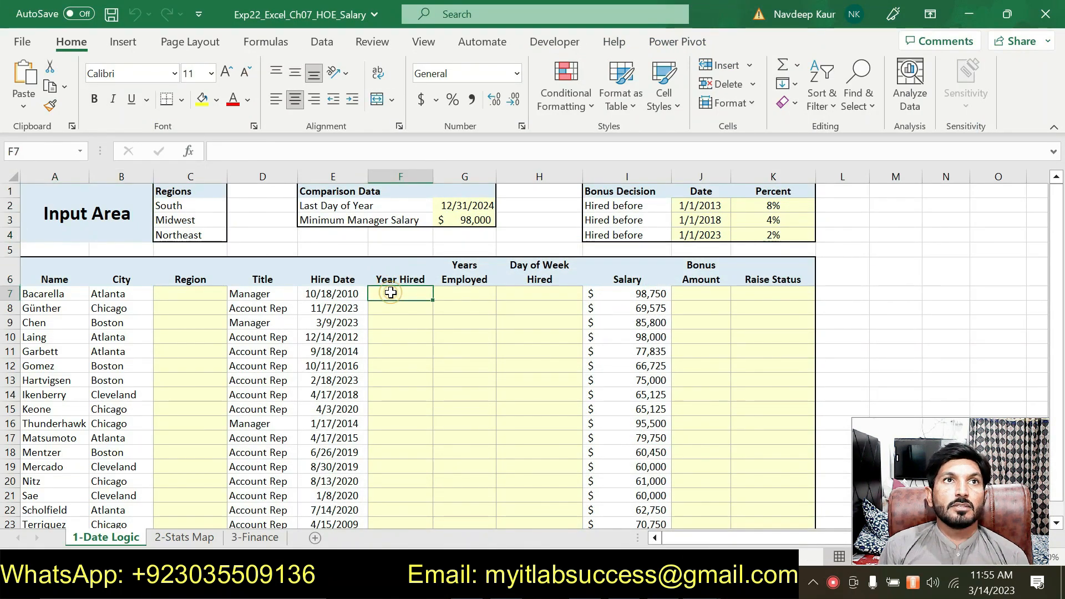
type("=")
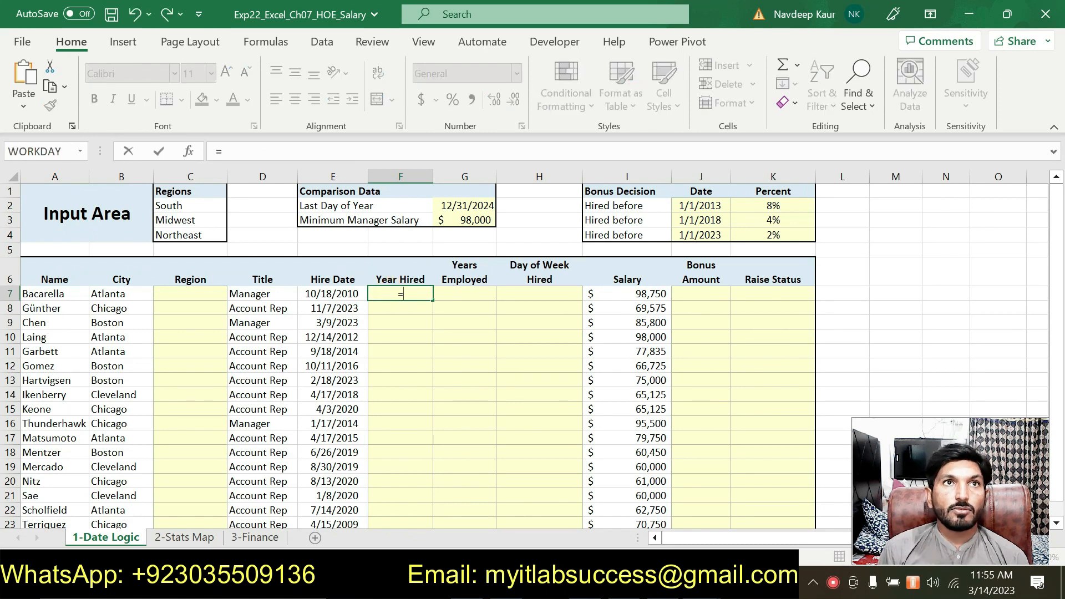
type("y")
key("Escape")
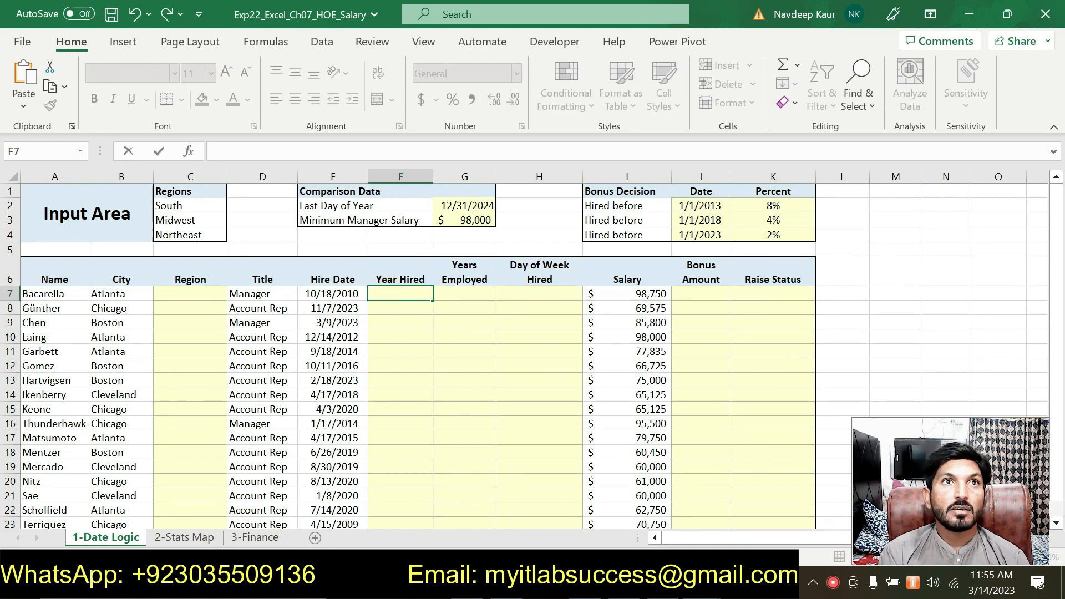
type("=")
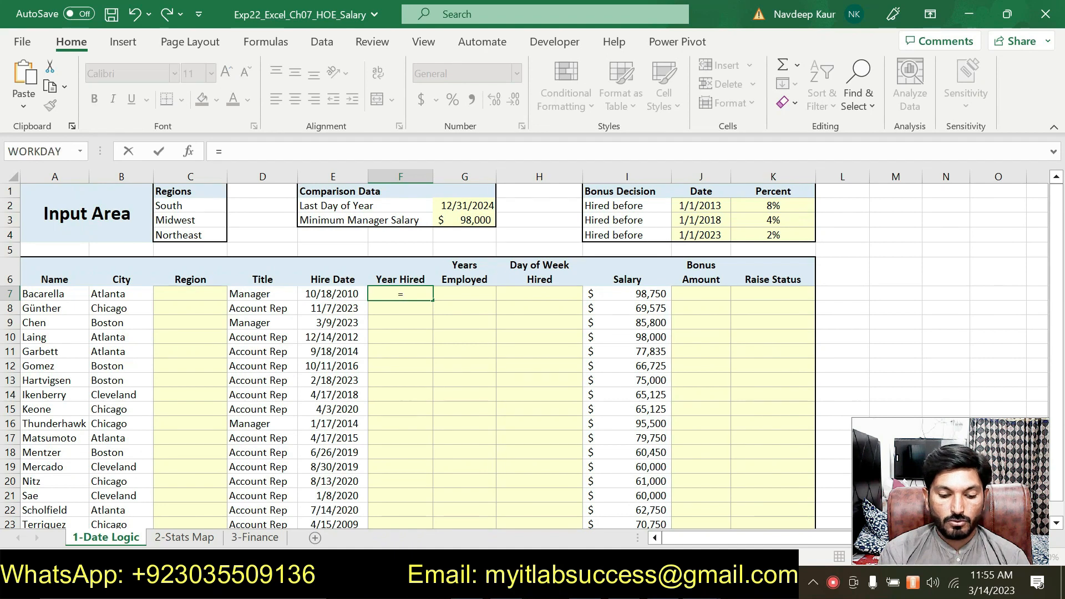
type("year")
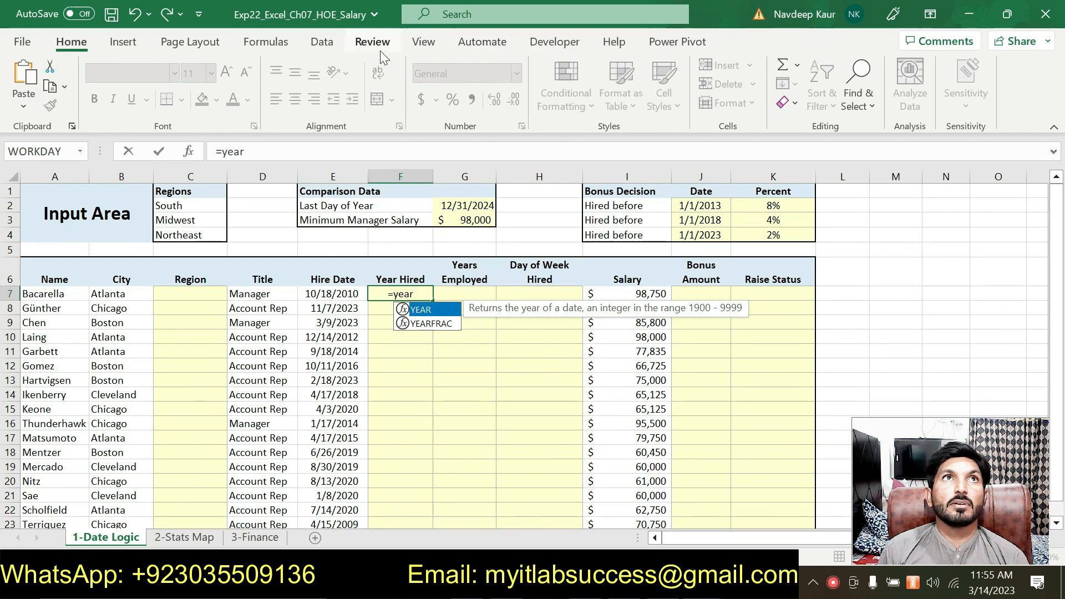
left_click(260, 44)
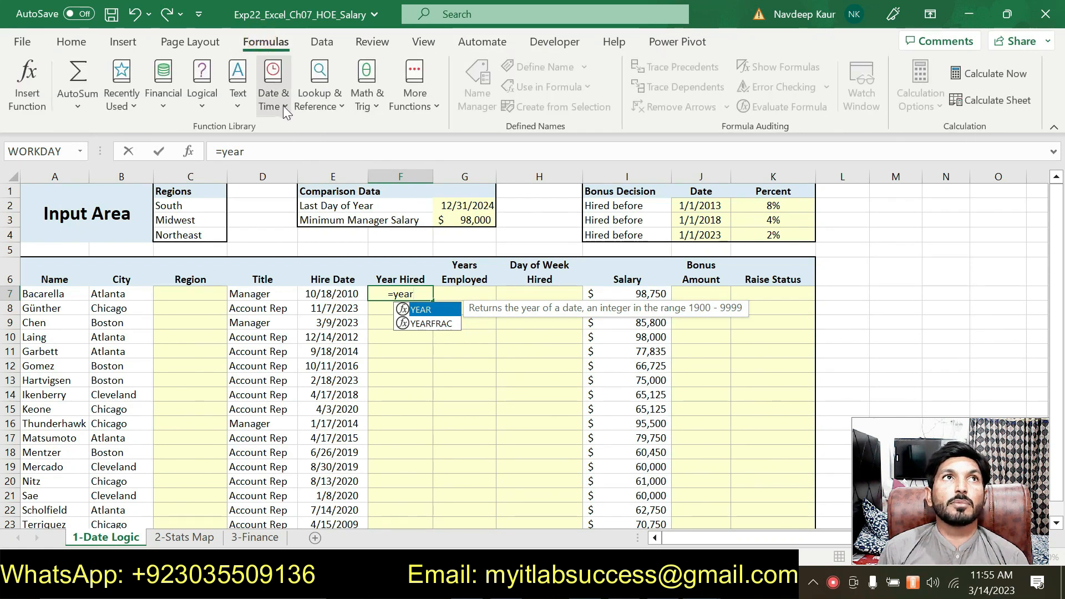
left_click(283, 105)
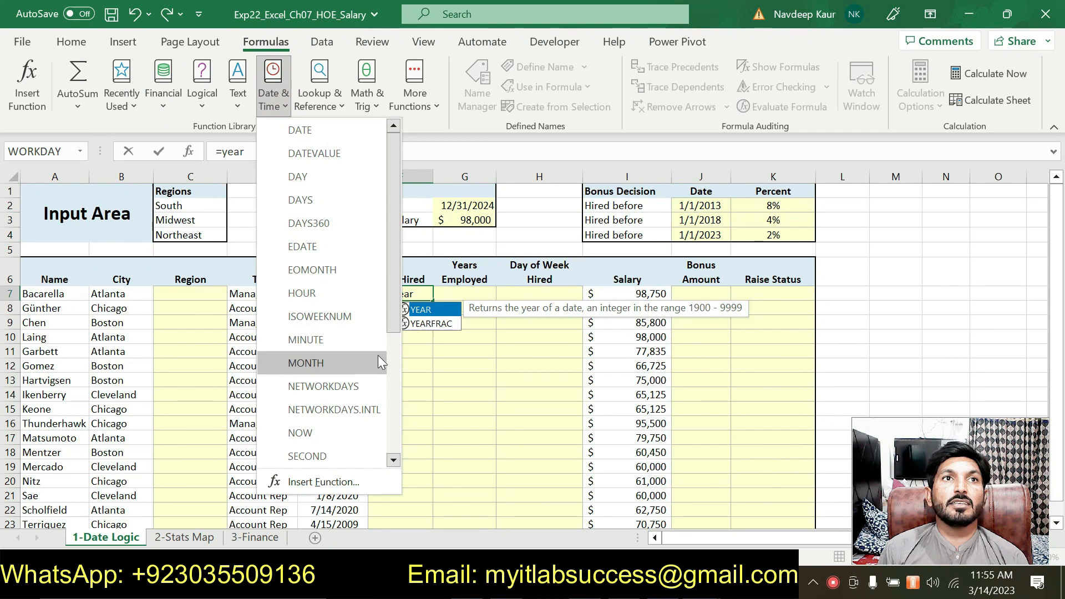
left_click(393, 351)
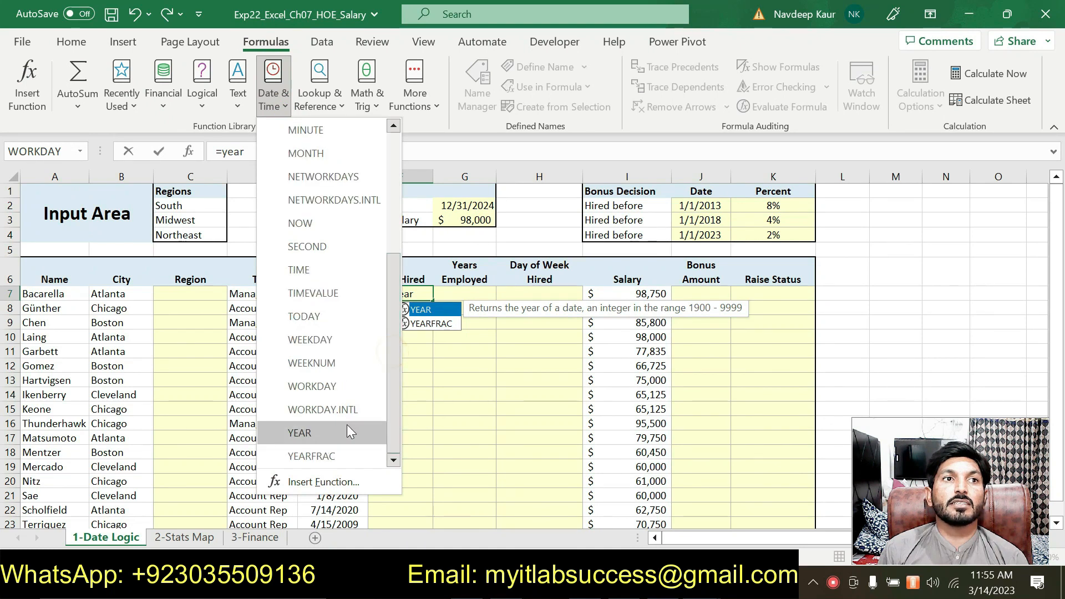
left_click(327, 430)
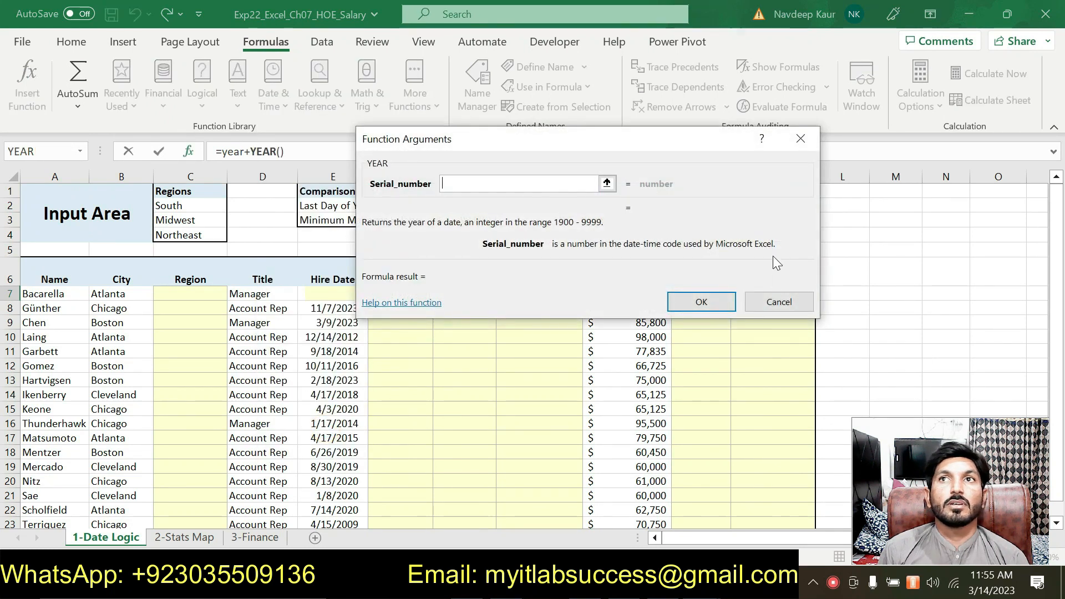
left_click(777, 302)
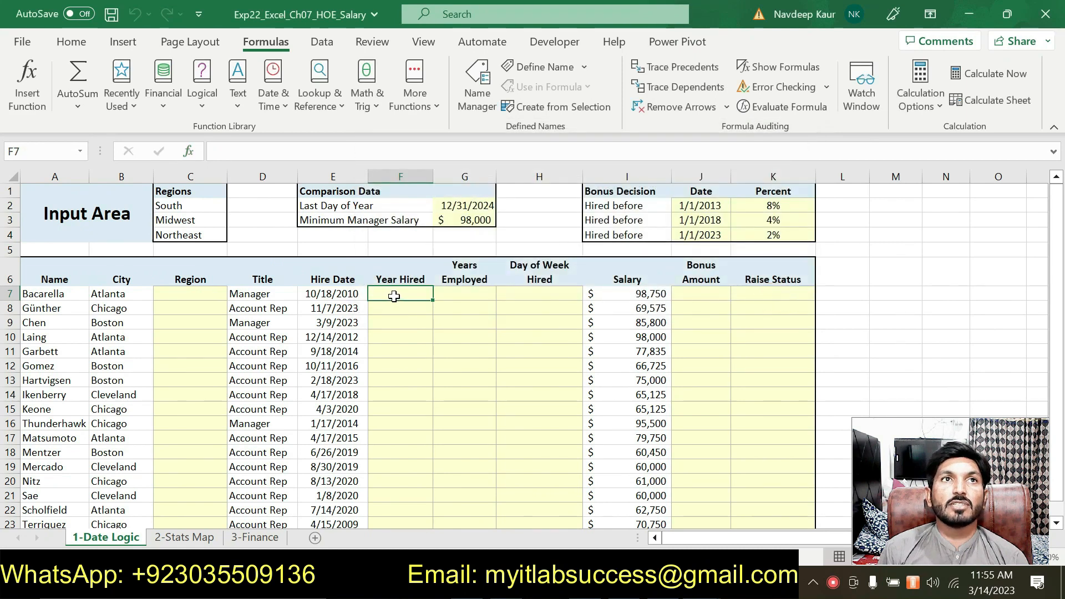
Step: Insert the YEAR function in cell F7 with the hire date in E7 as its serial number
type("=year")
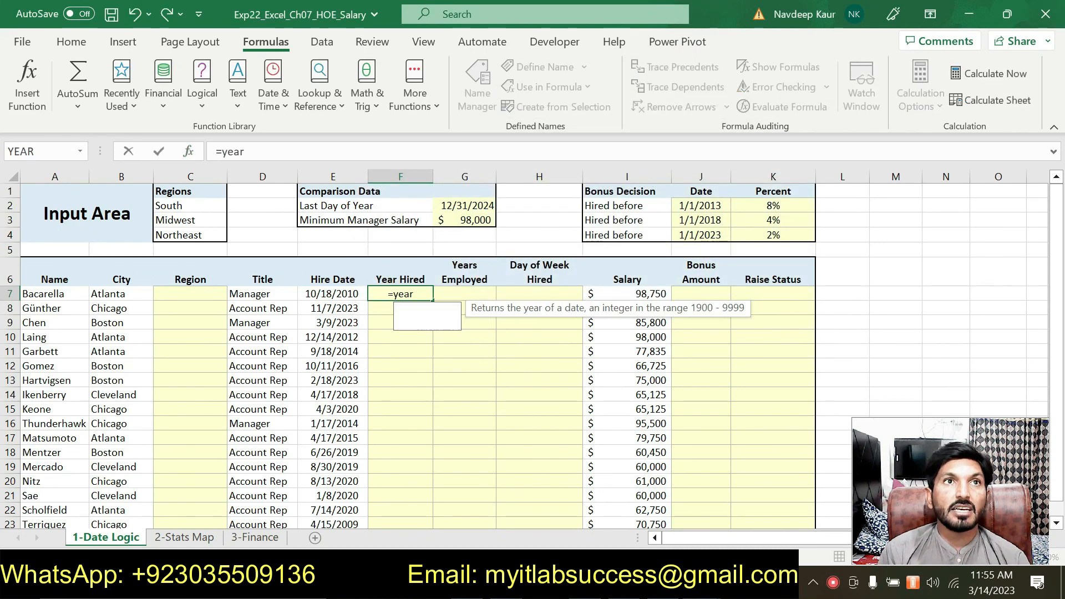
double_click(427, 309)
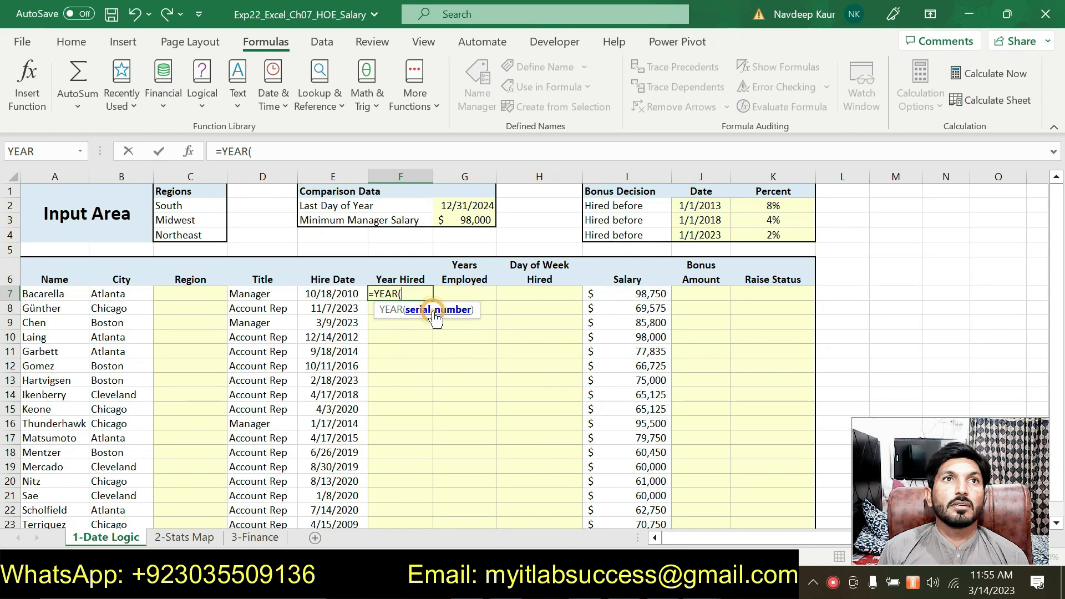
left_click(188, 151)
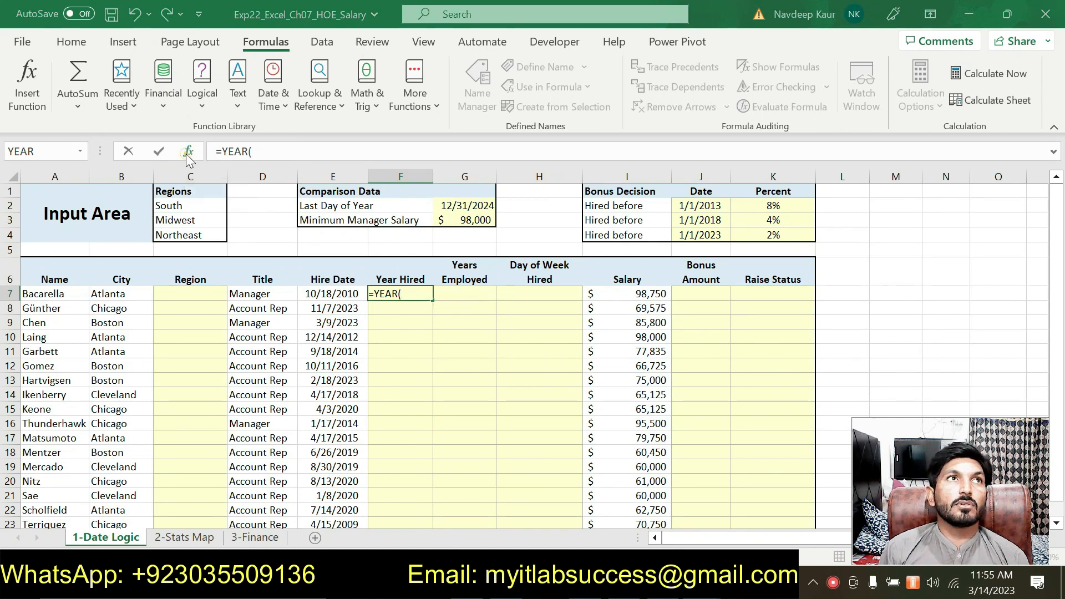
left_click_drag(521, 138, 590, 138)
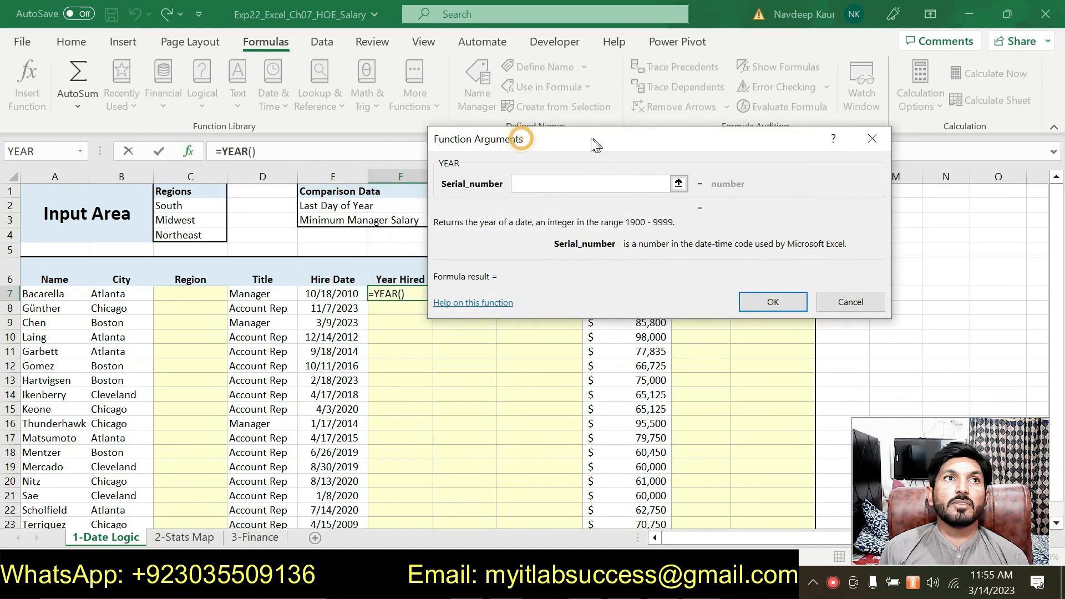
left_click(326, 295)
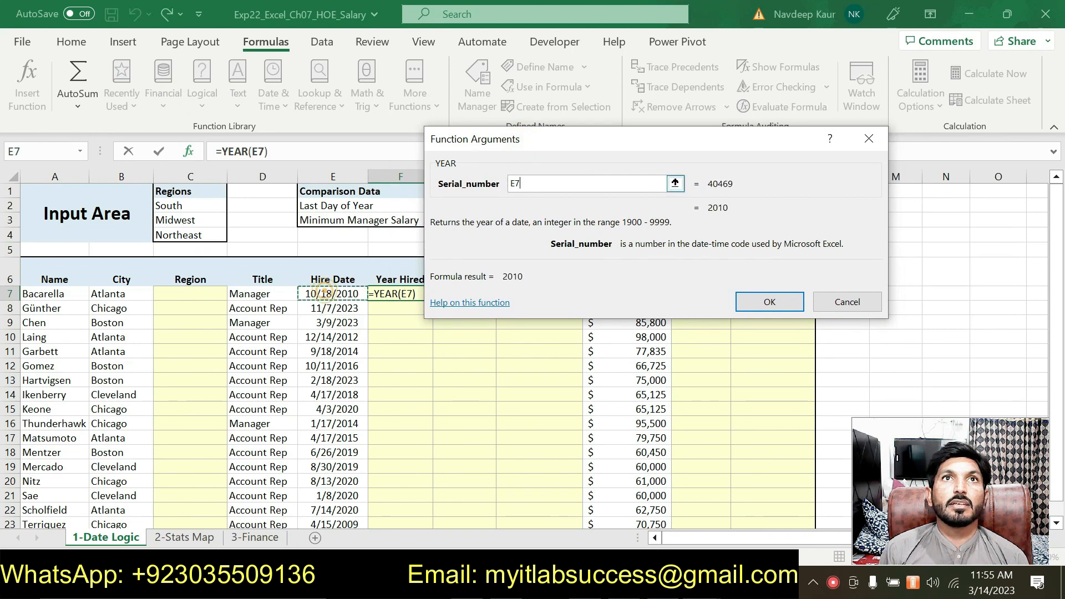
left_click(770, 302)
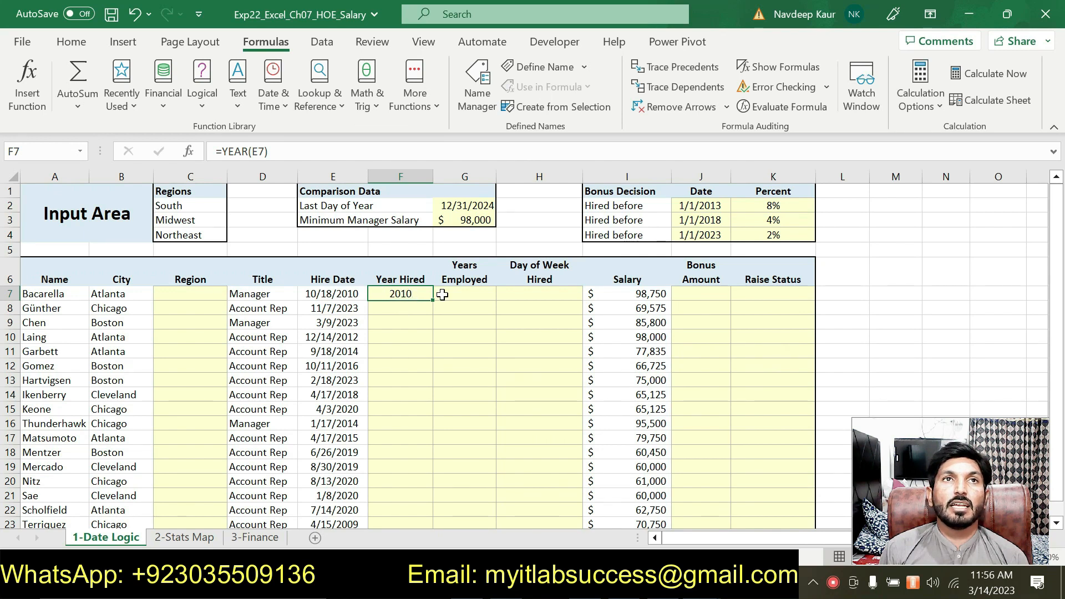
Step: Copy the YEAR formula from F7 down through F23 using the Fill Without Formatting option
left_click_drag(432, 301, 430, 499)
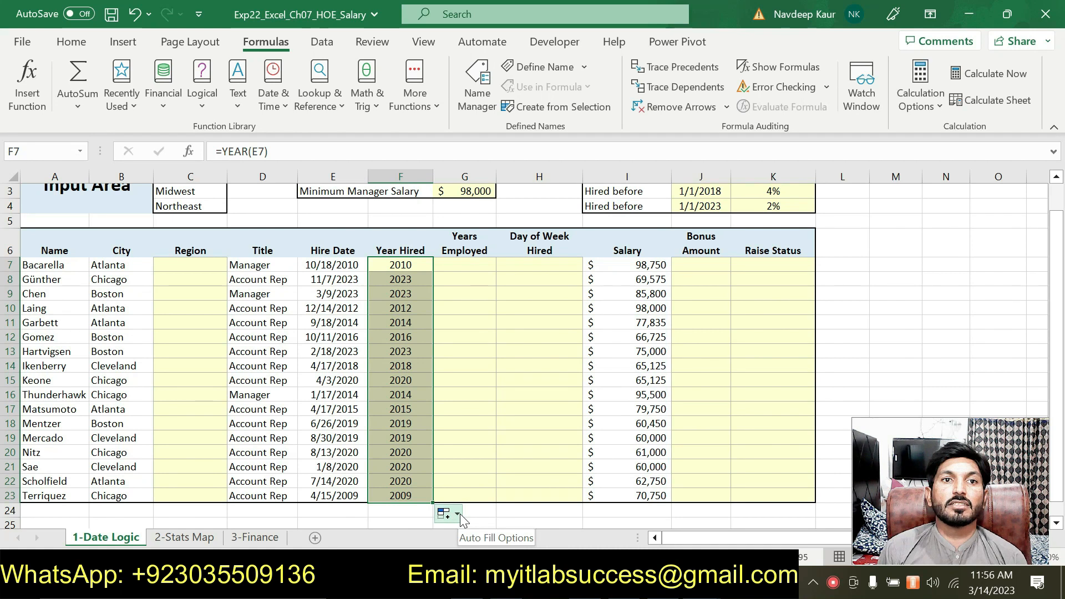
left_click(460, 516)
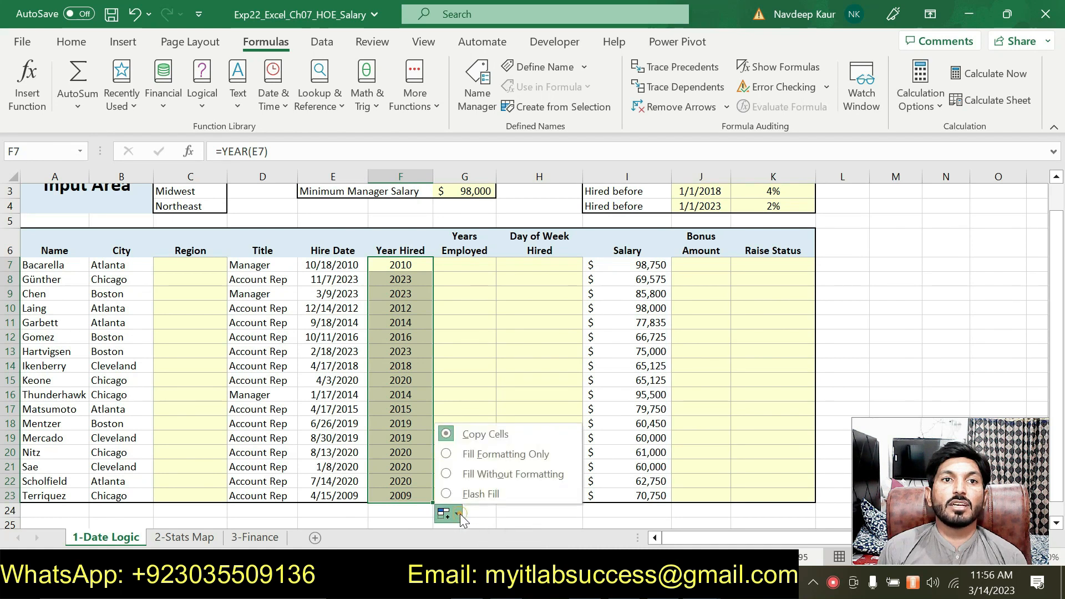
left_click(493, 473)
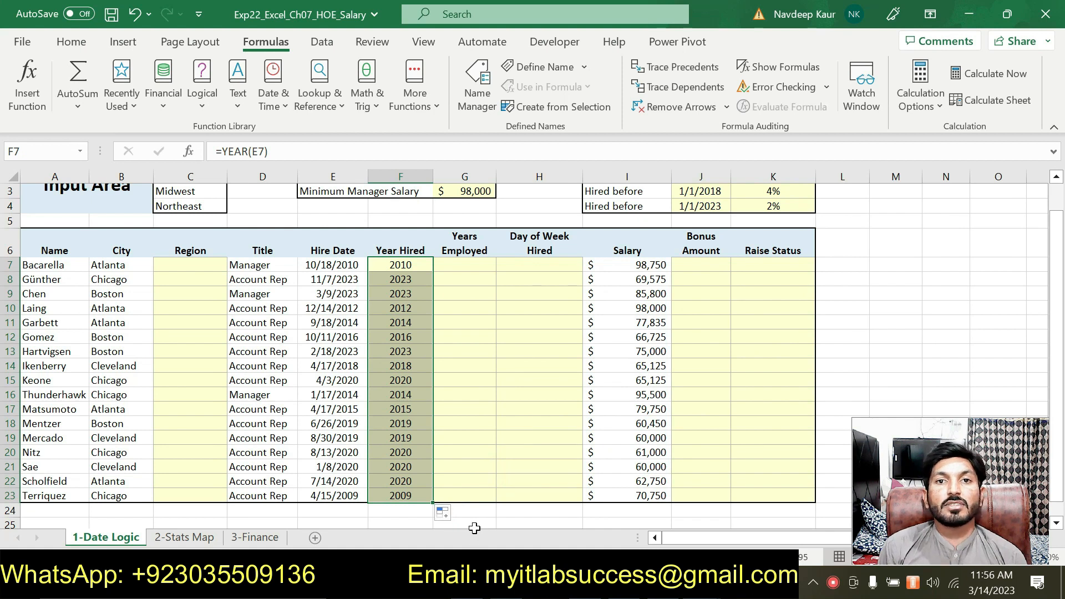
Step: Switch back to the Word instructions and remove the green highlight from the step 2 YEAR function paragraph
key("alt+Tab")
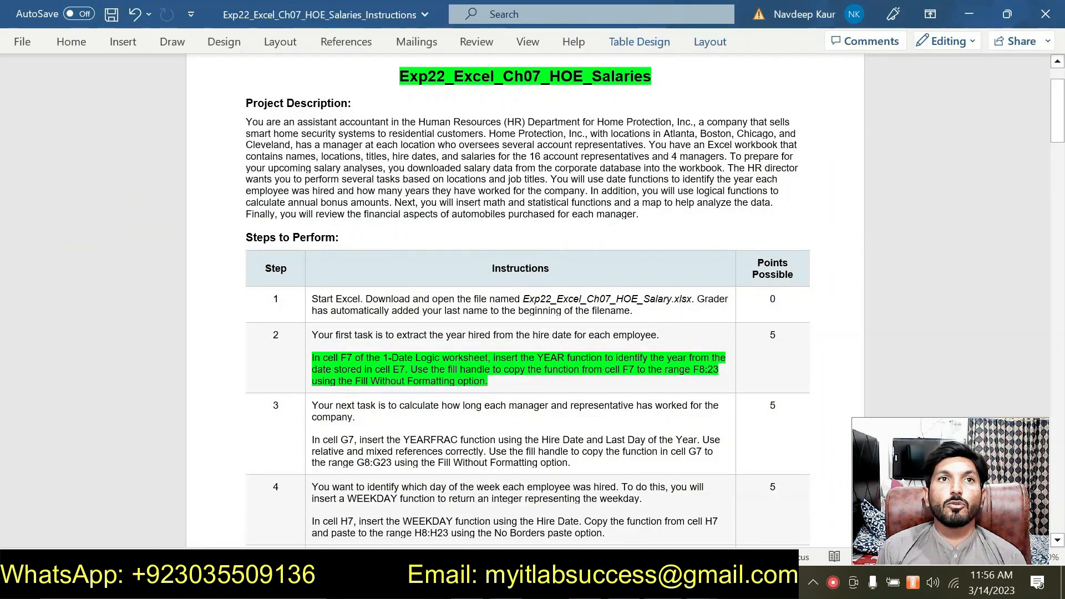
triple_click(488, 379)
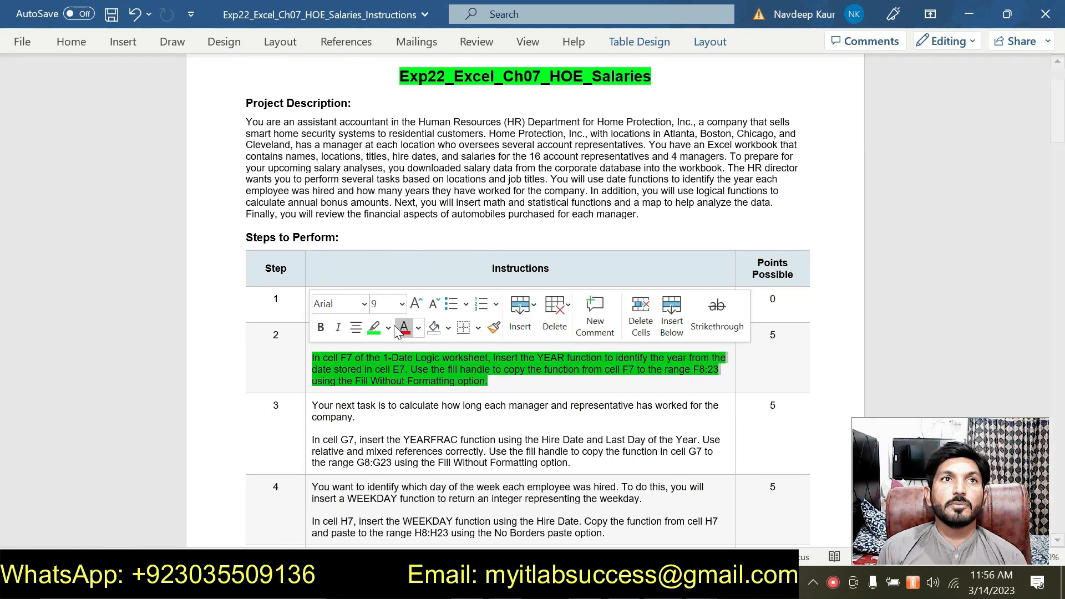
left_click(371, 325)
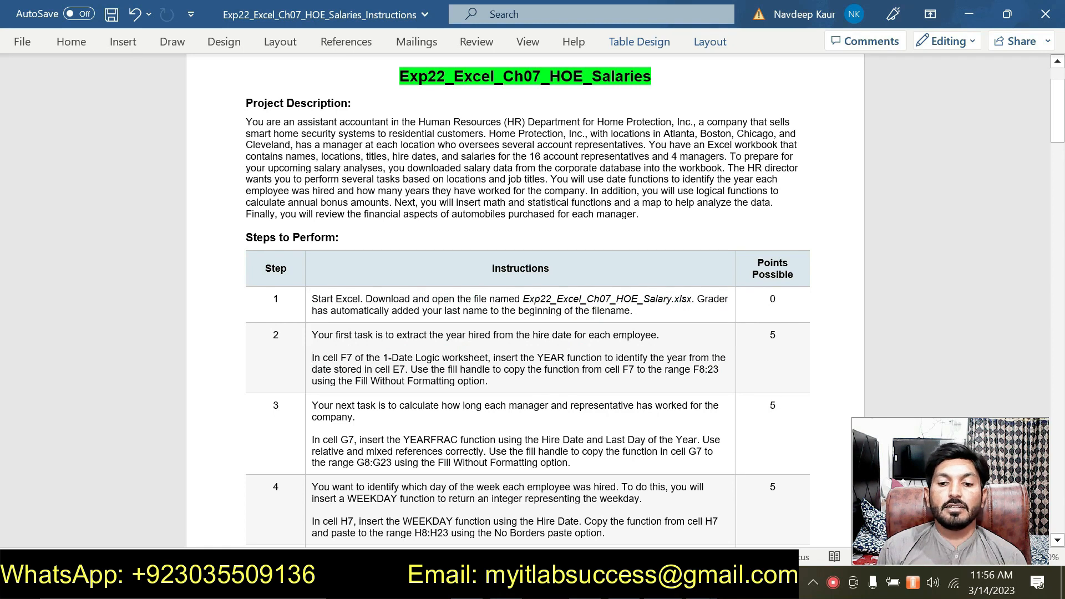
left_click(1058, 153)
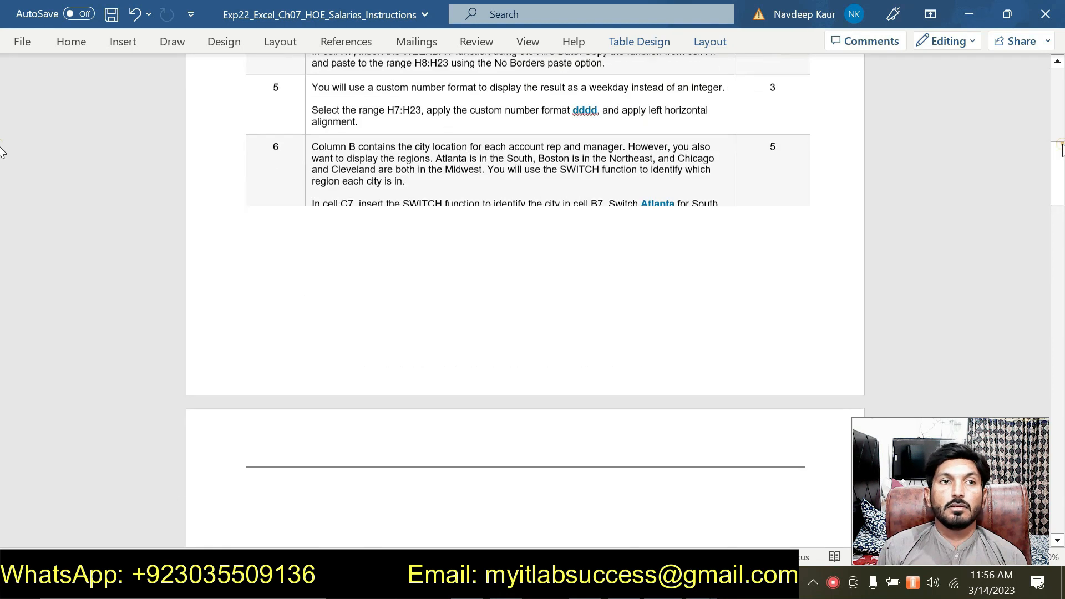
Step: Highlight the step 3 YEARFRAC instruction paragraph in green, and switch to the Exp22_Excel_Ch07_HOE_Salary workbook in Excel
left_click_drag(1059, 175, 1061, 150)
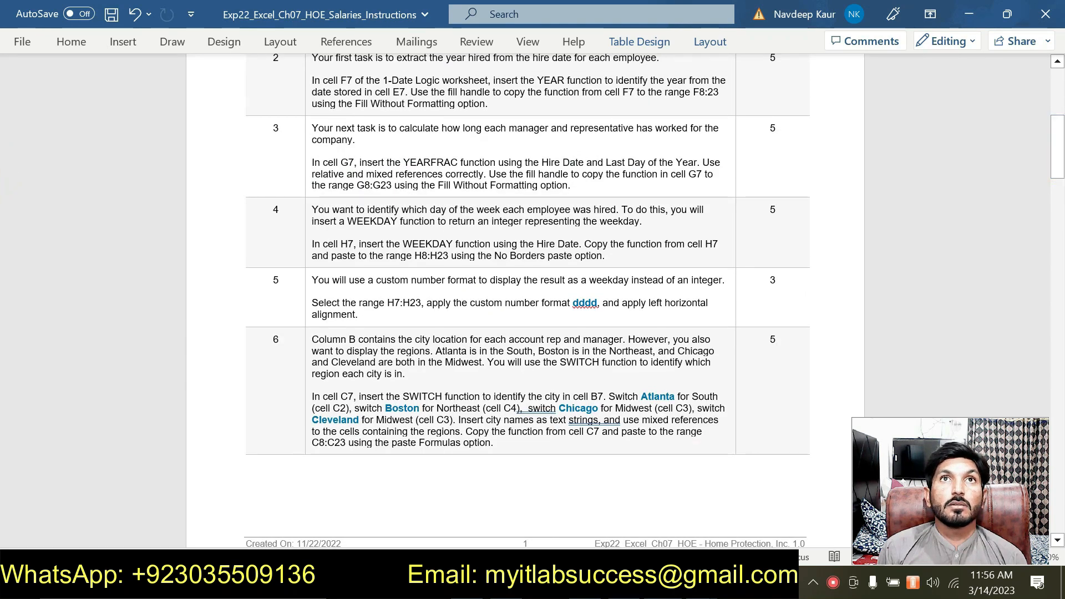
left_click_drag(571, 185, 312, 162)
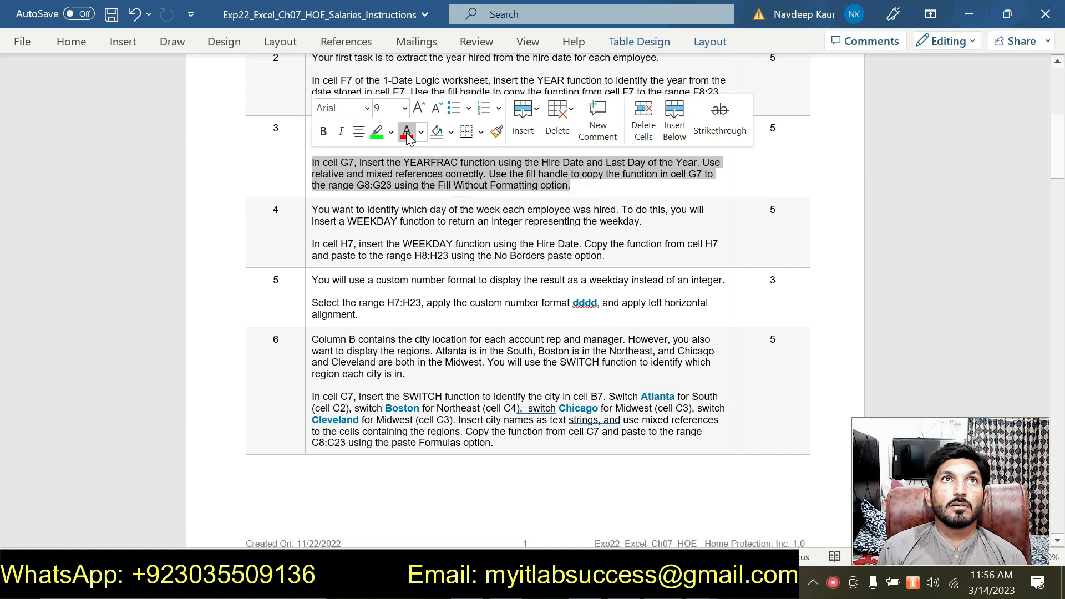
left_click(378, 132)
left_click_drag(1063, 166, 1063, 155)
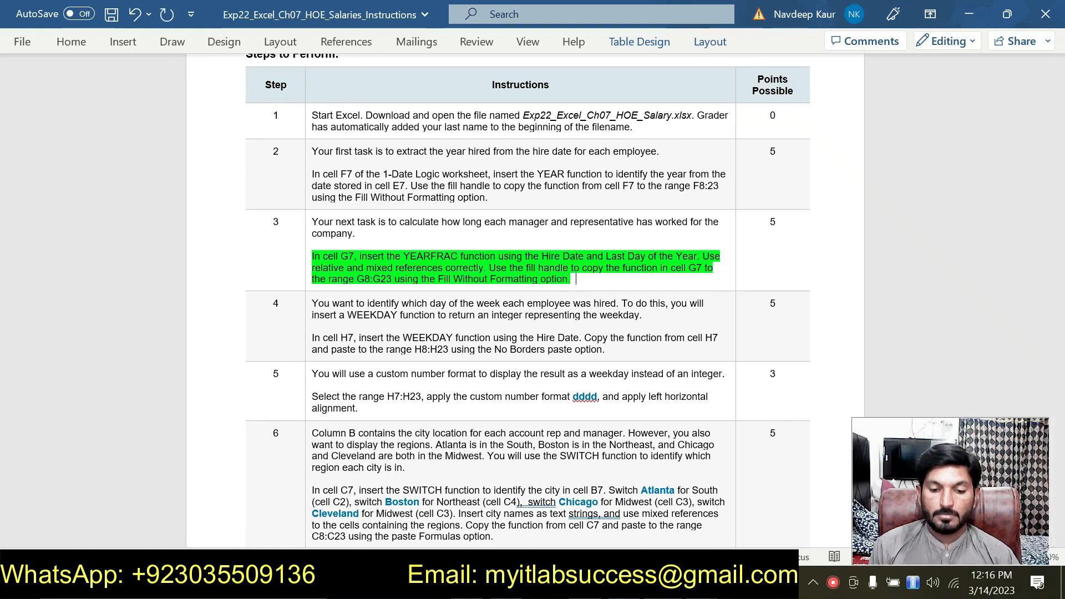
left_click(696, 582)
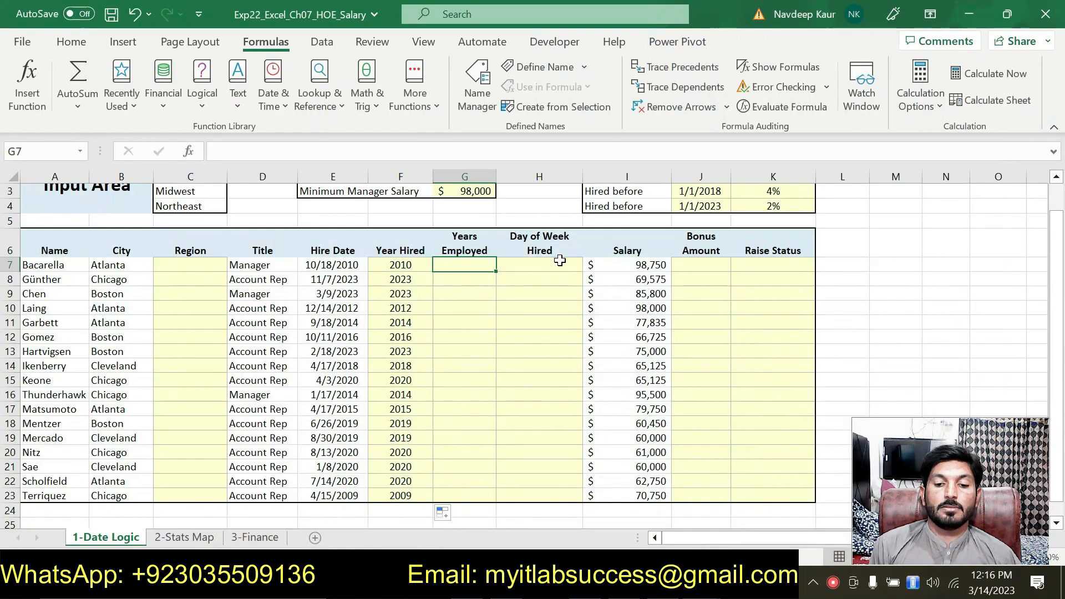
type("=")
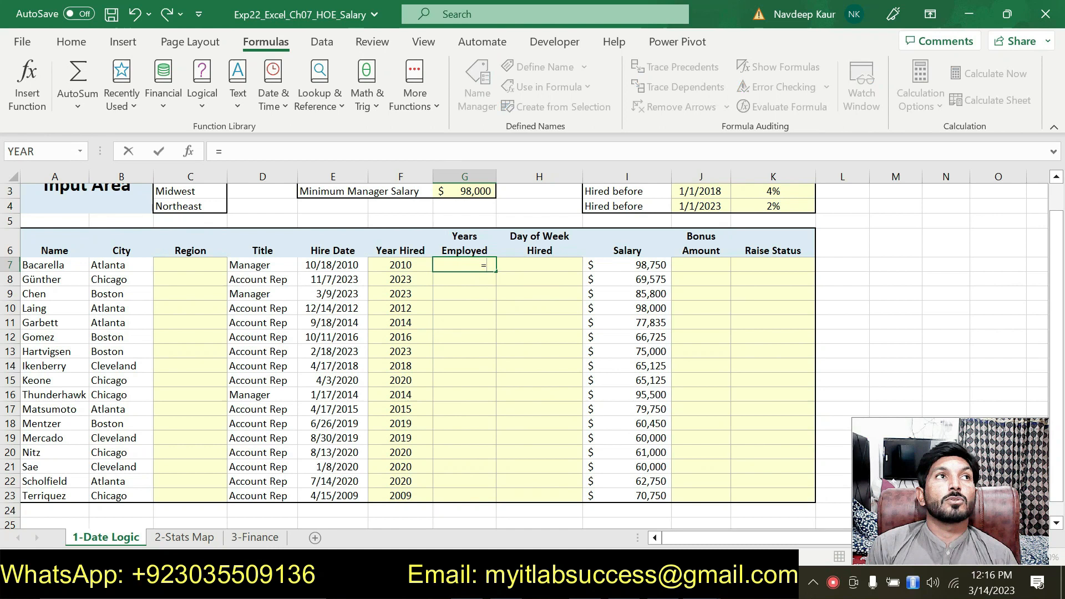
type("yea")
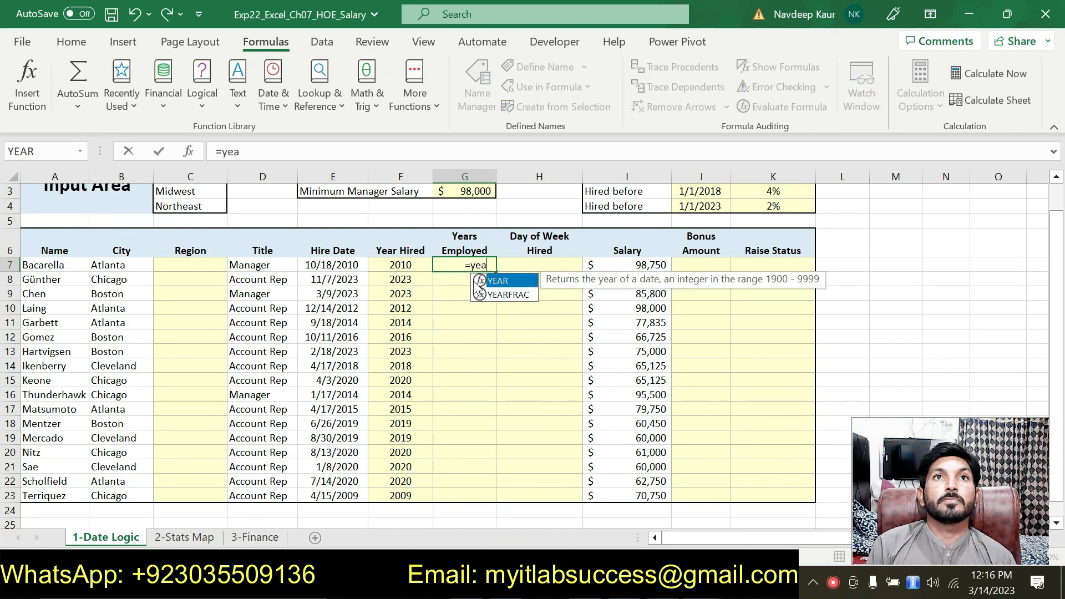
left_click(502, 304)
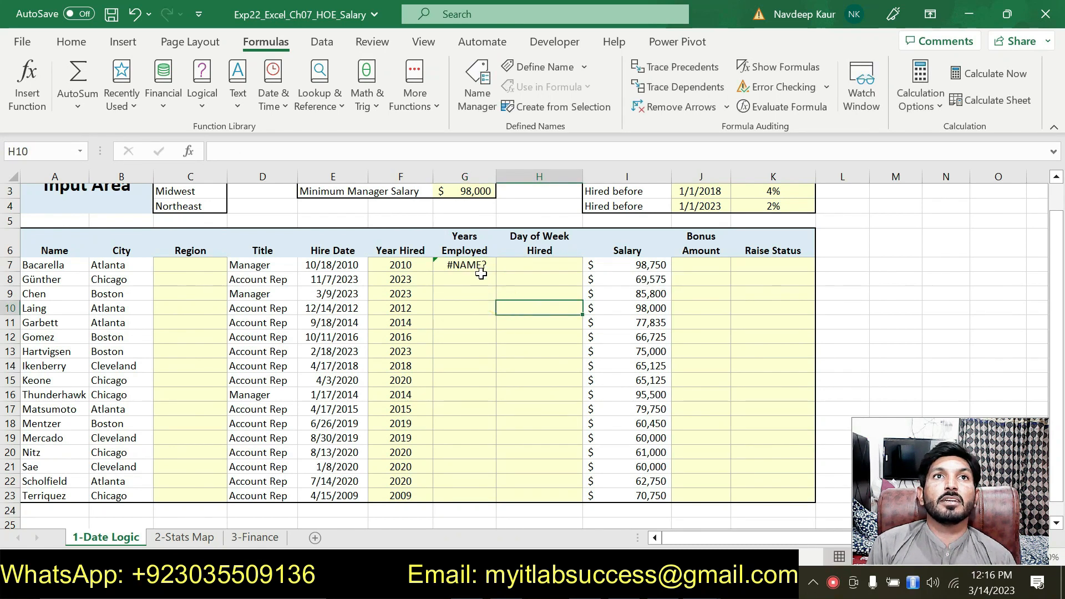
left_click(465, 262)
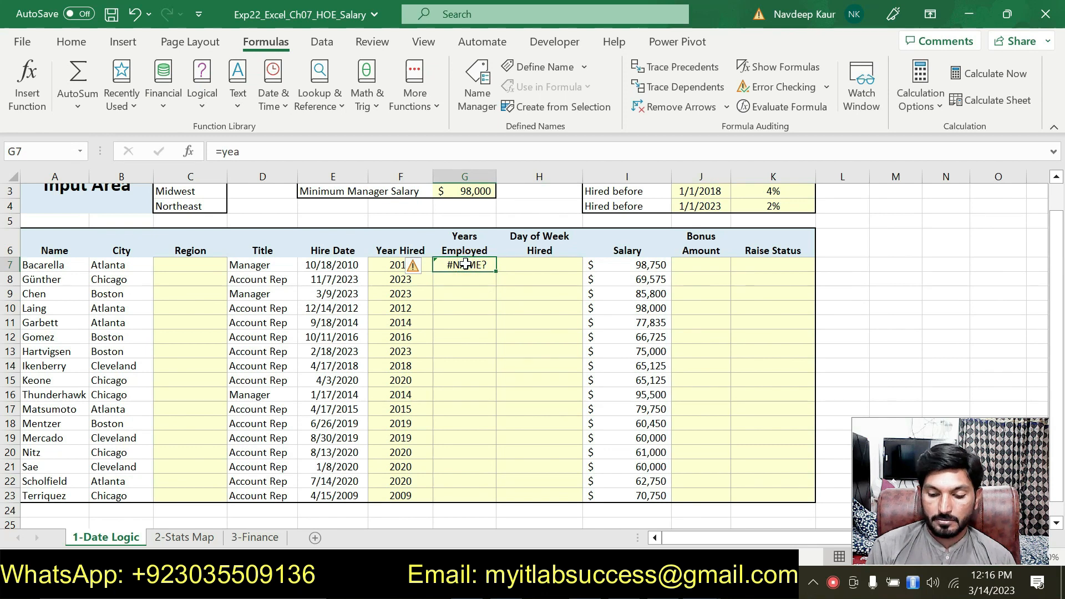
type("=")
key("BackSpace")
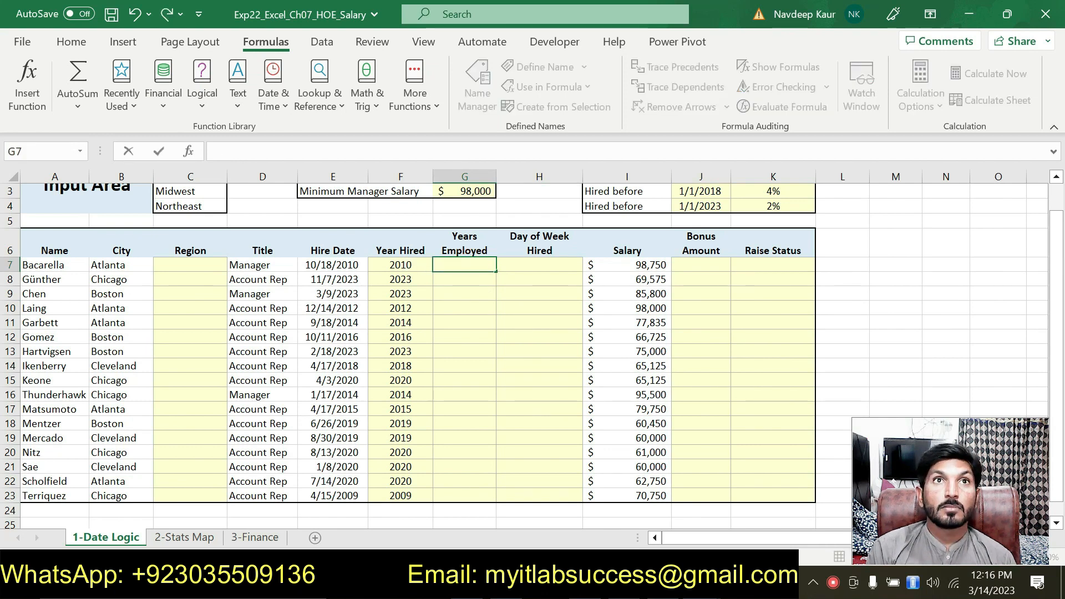
type("yer")
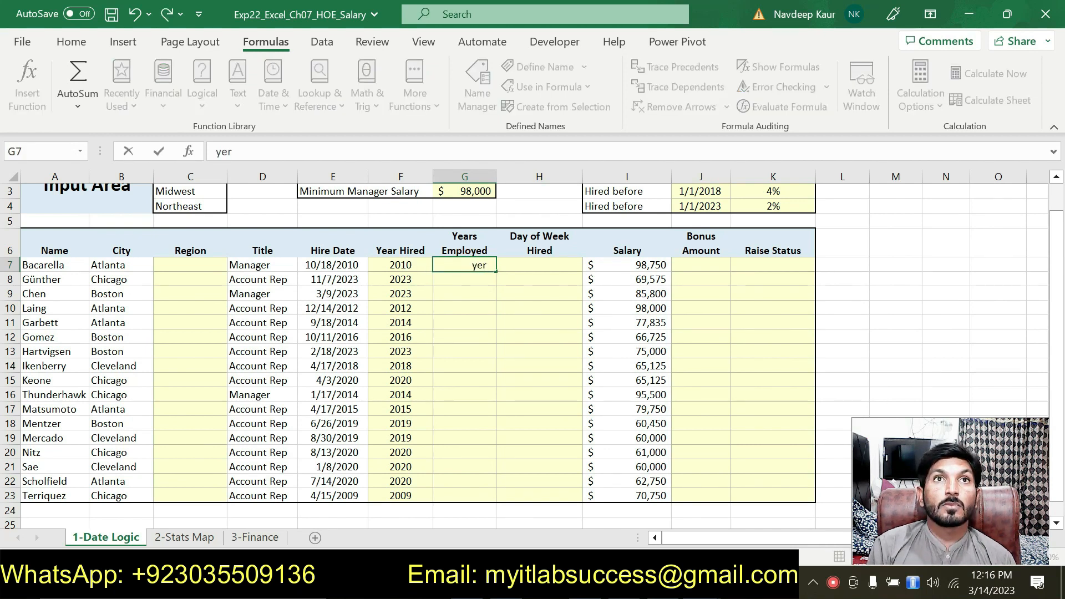
Step: Start a YEARFRAC function in cell G7 and open its Function Arguments dialog
type("=ye")
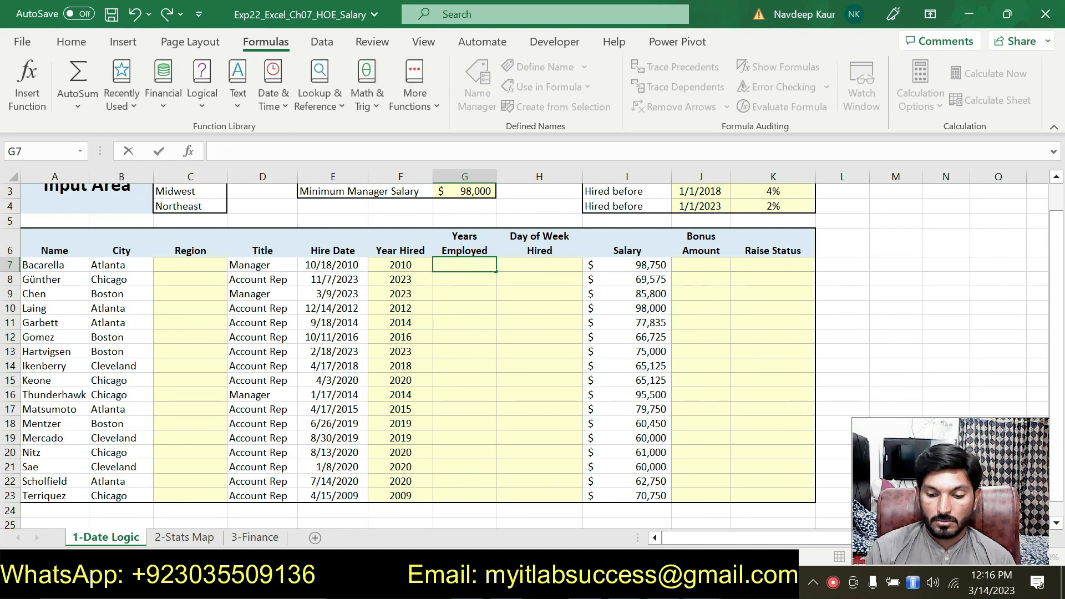
type("ar")
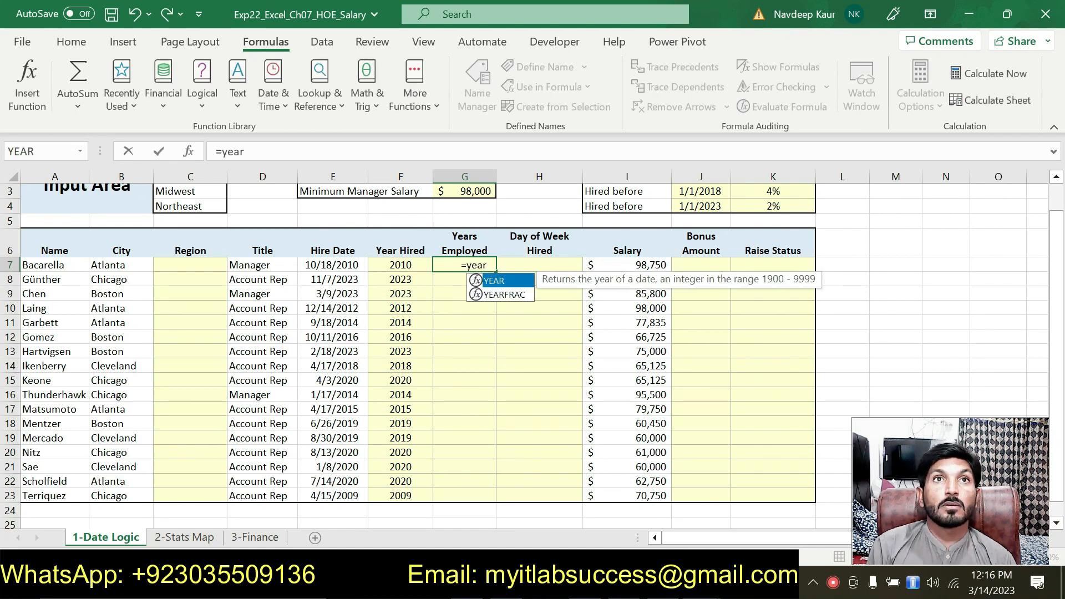
double_click(500, 295)
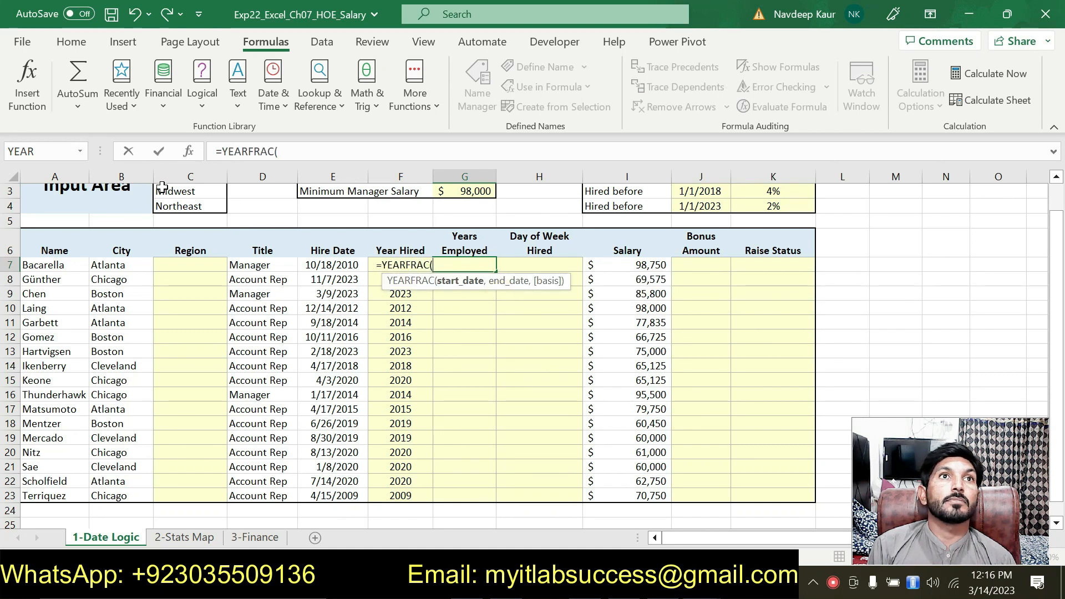
left_click(188, 151)
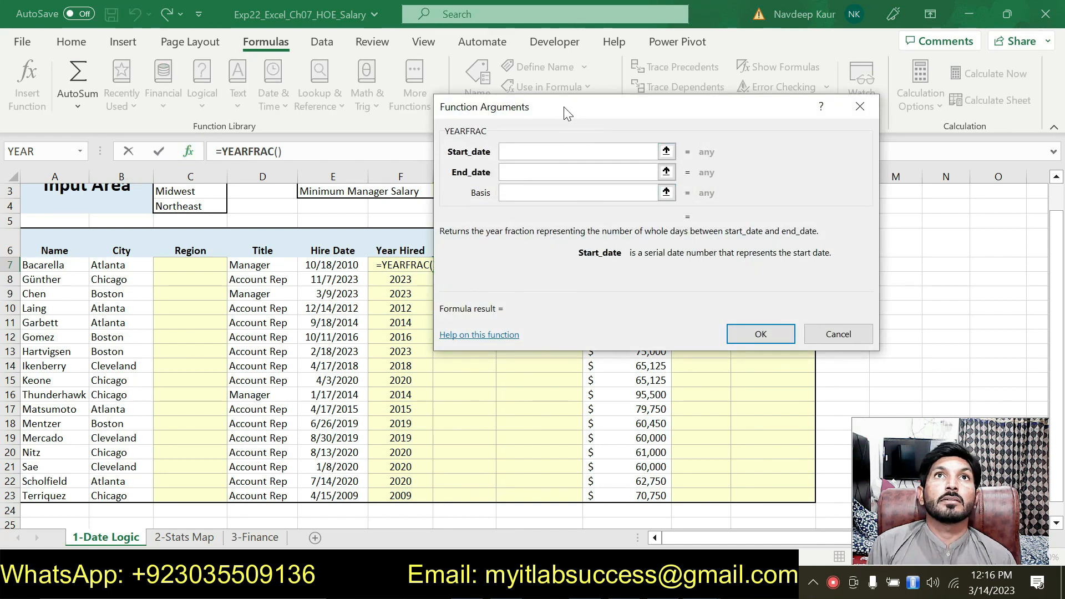
left_click_drag(570, 114, 654, 151)
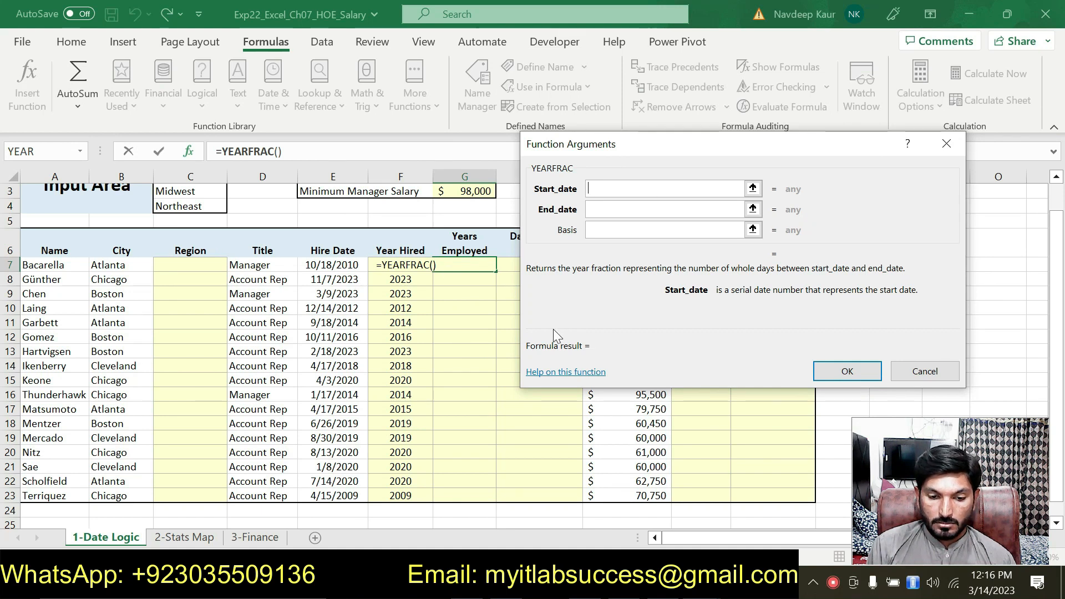
mouse_move(662, 582)
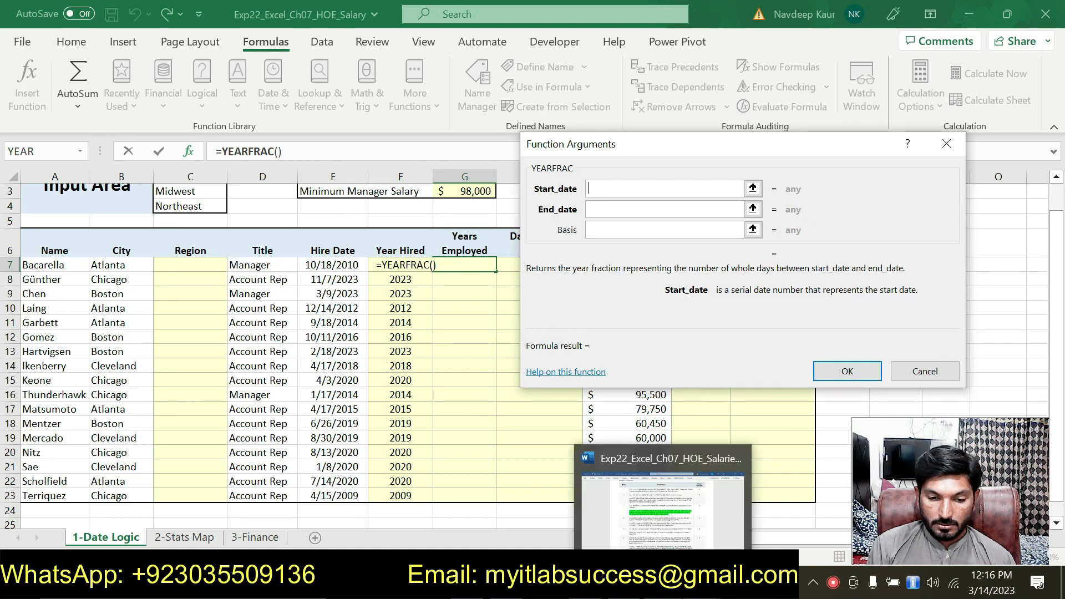
left_click(663, 513)
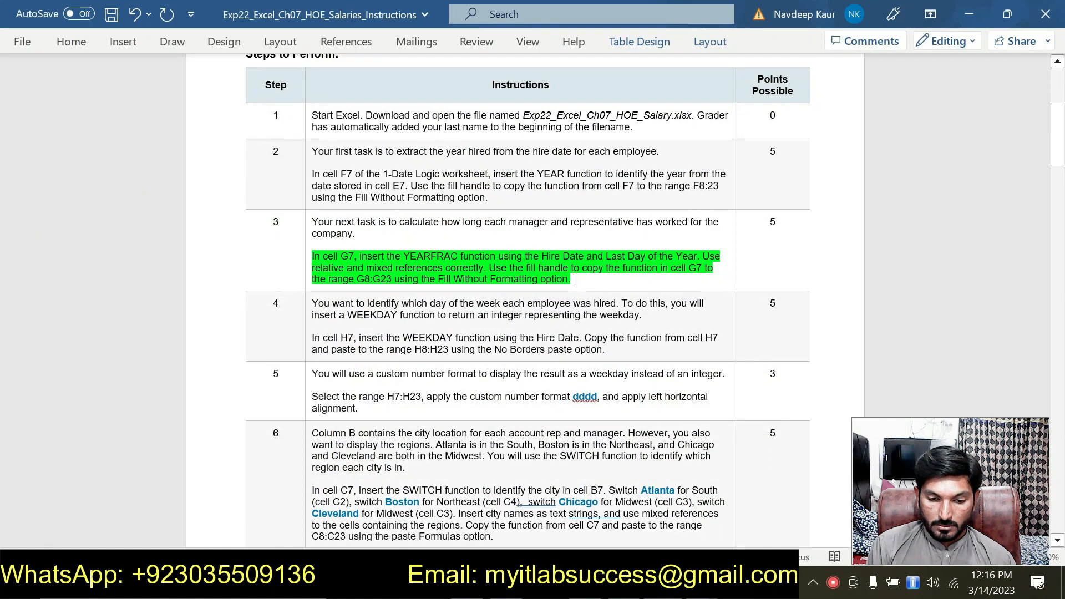
key("alt+Tab")
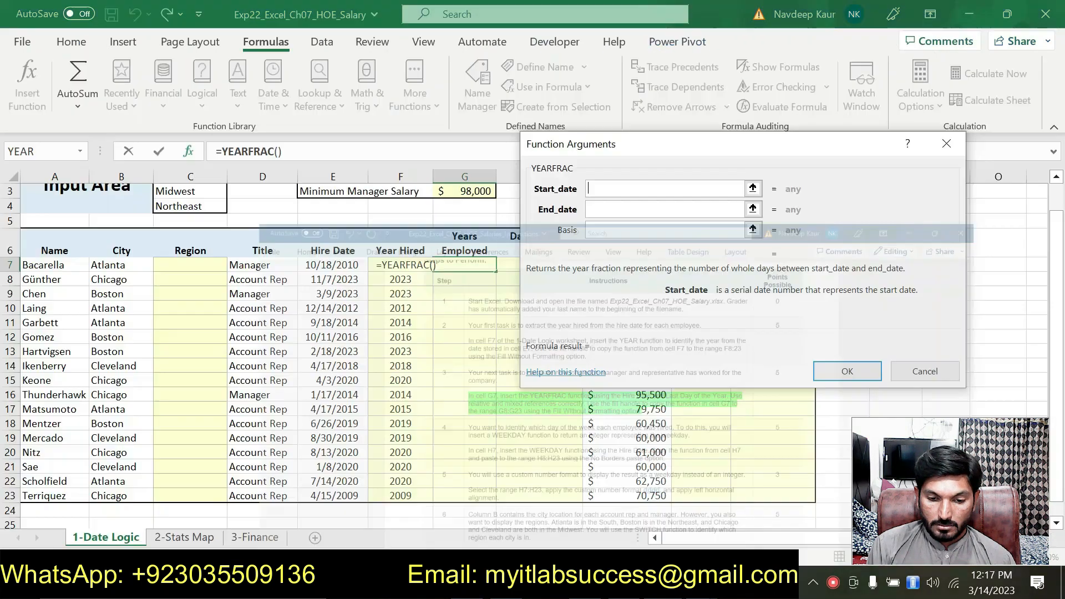
left_click(350, 265)
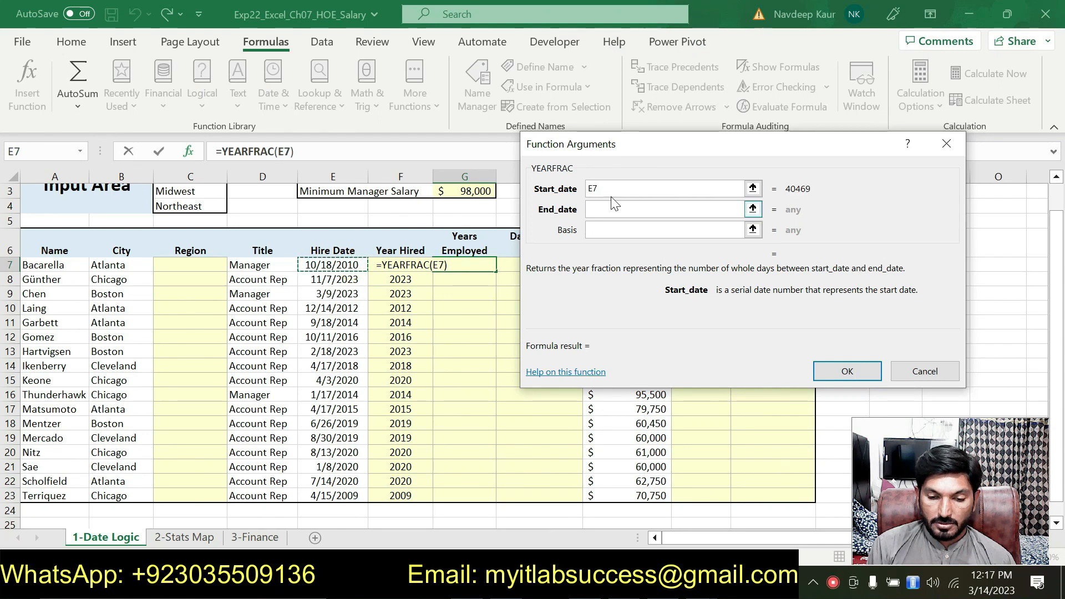
double_click(592, 188)
key("BackSpace")
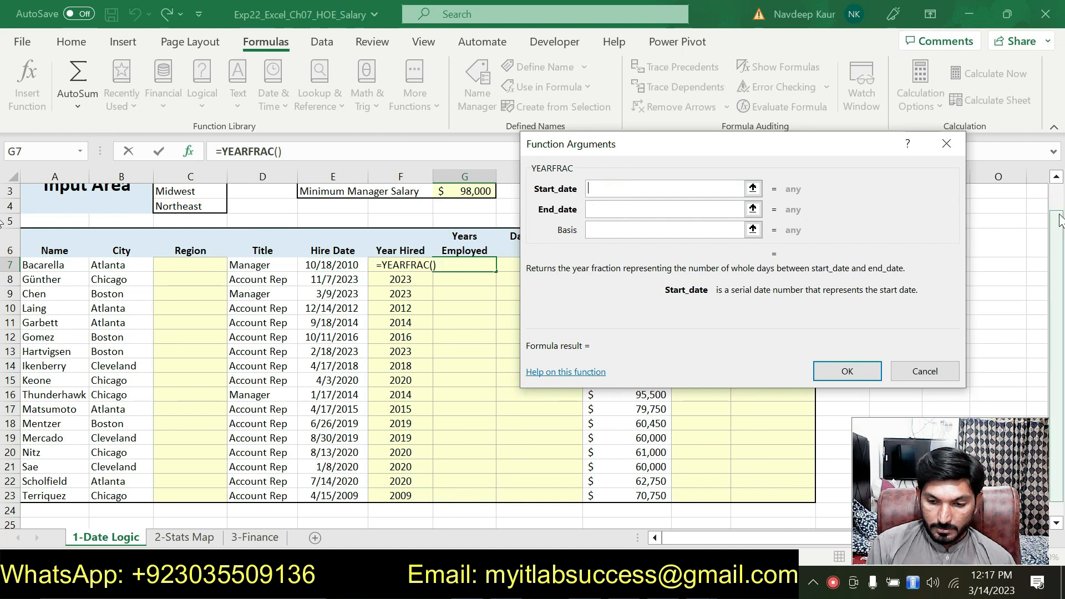
Step: Set the YEARFRAC start date to E7 and the end date to the absolute reference $G$2, and insert the function
scroll(3, 219, "up", 1)
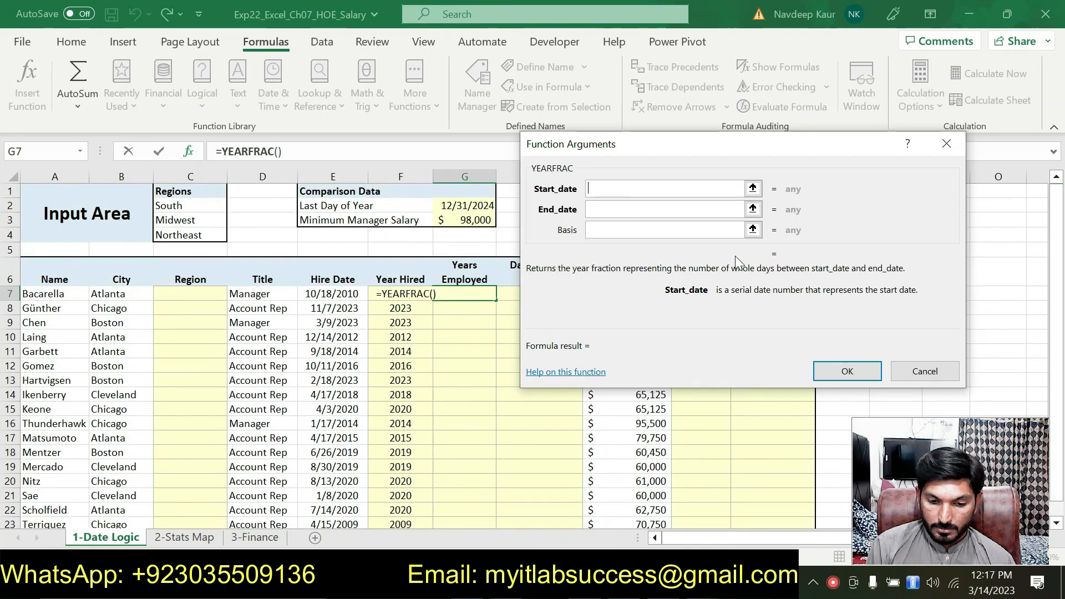
left_click(626, 192)
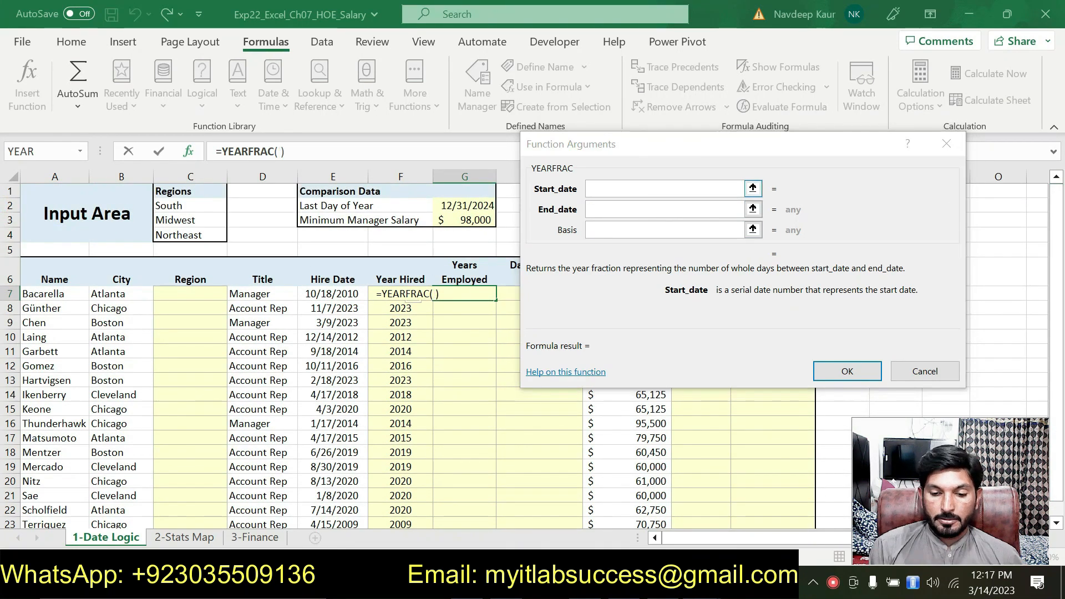
left_click(608, 189)
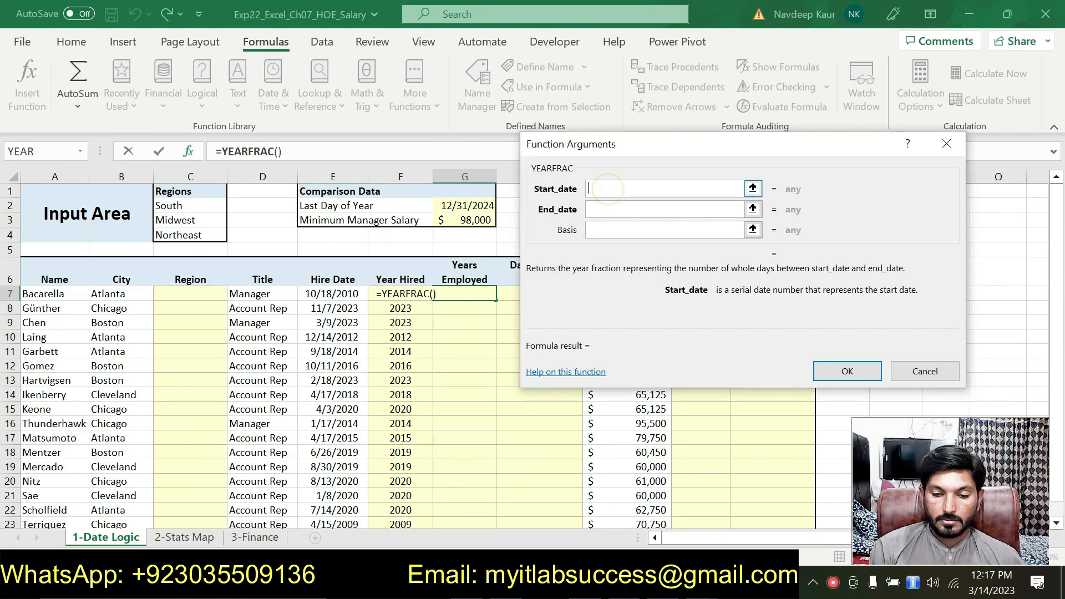
left_click(334, 293)
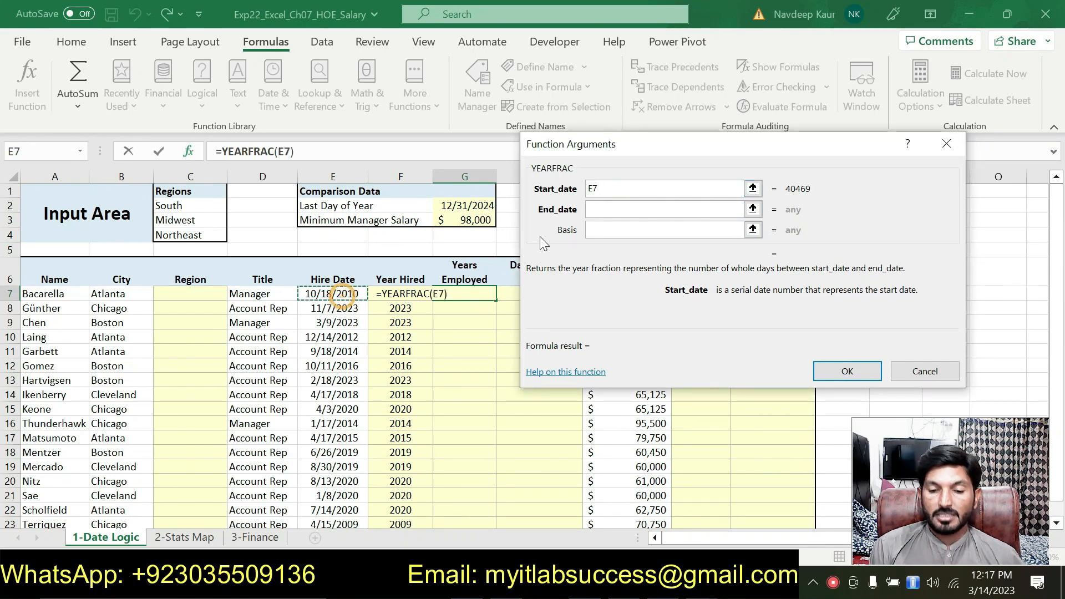
left_click(608, 207)
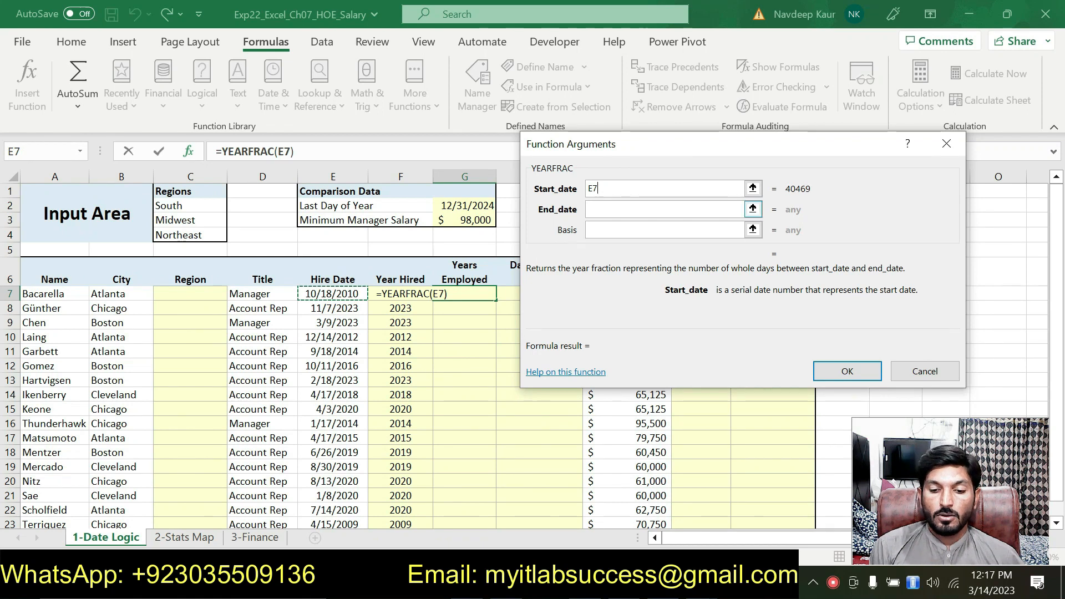
left_click(465, 205)
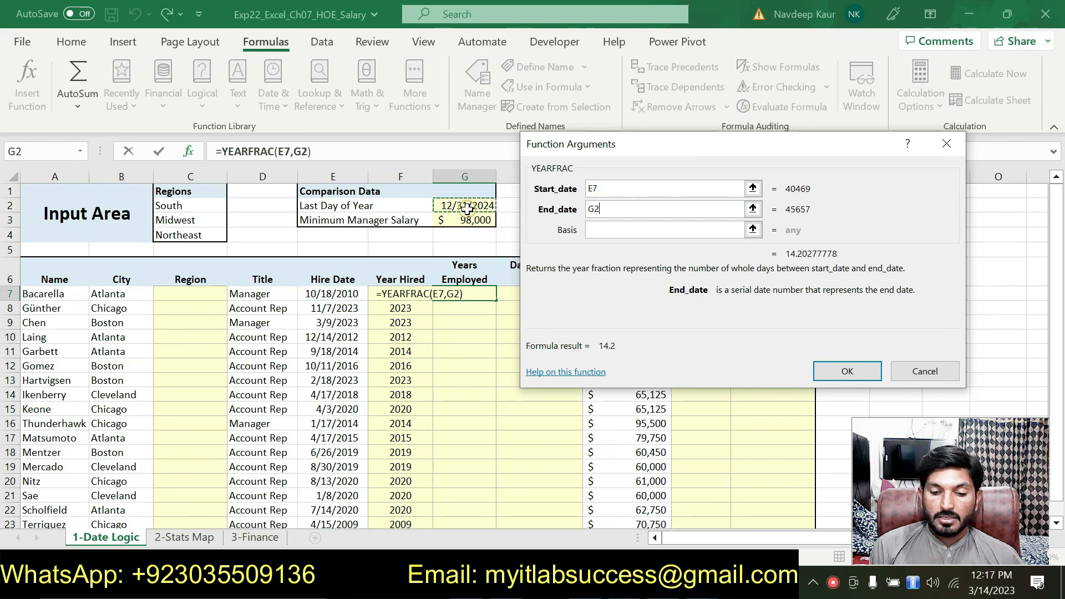
left_click(589, 214)
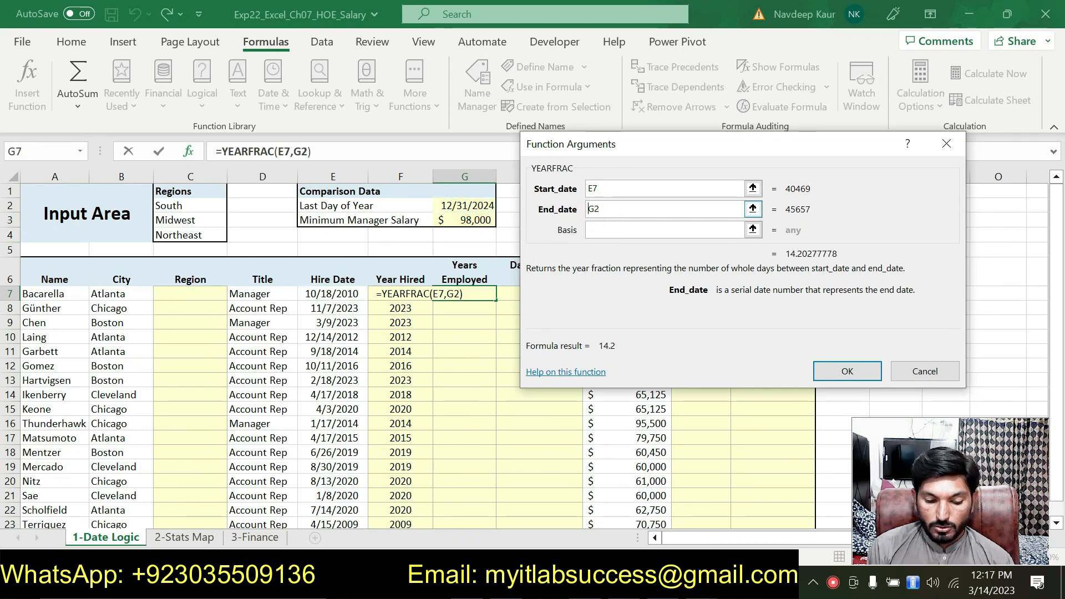
type("$")
left_click(597, 208)
type("$")
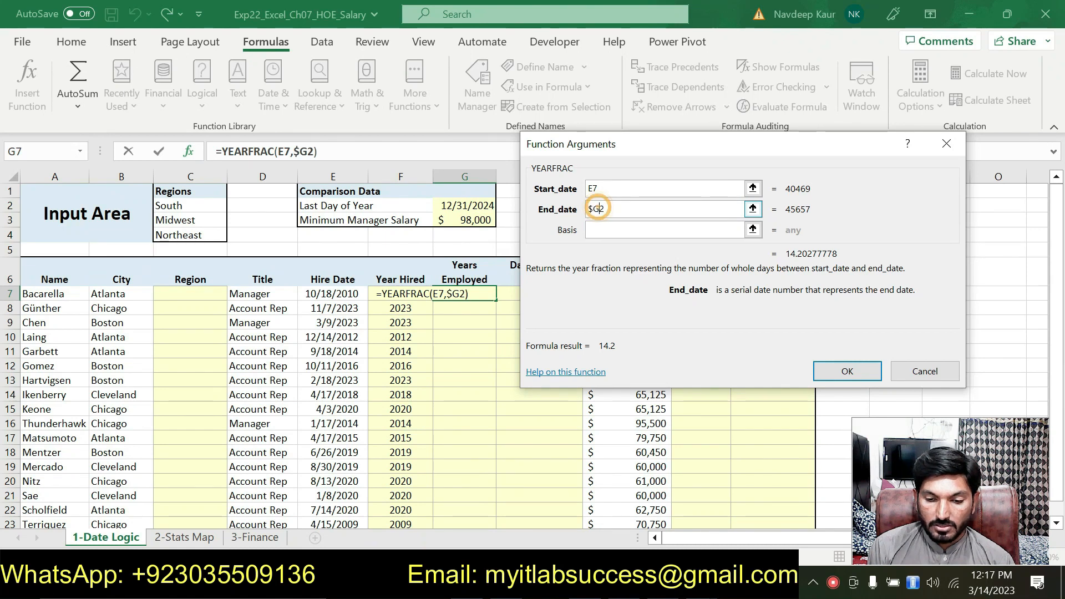
left_click(837, 371)
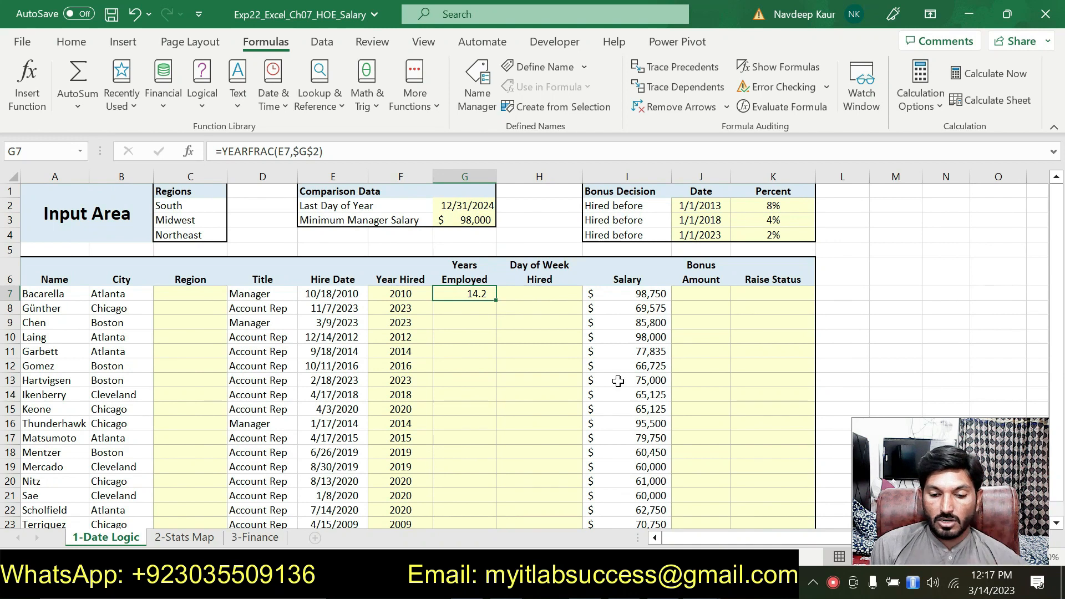
Step: Check step 3 in the Word instructions and copy the YEARFRAC formula from G7 through G23 in Excel using Fill Without Formatting
left_click(664, 583)
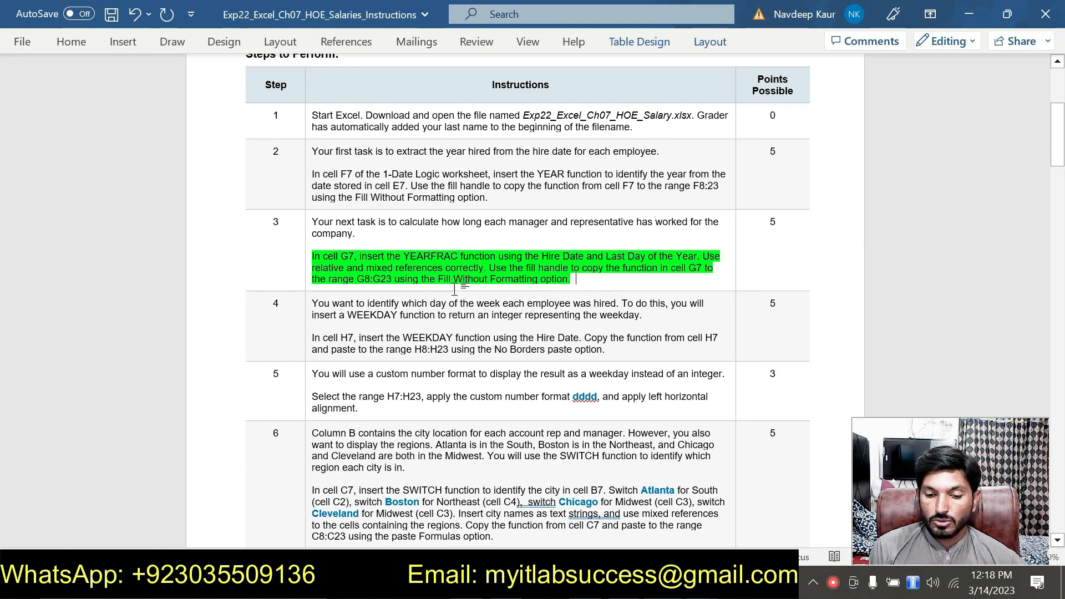
left_click(625, 582)
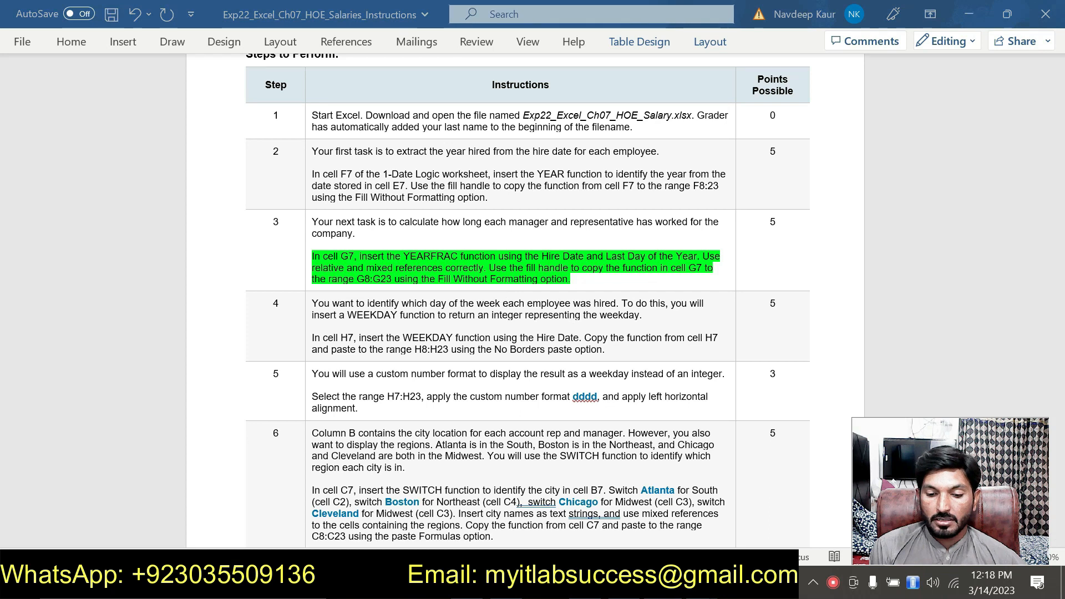
left_click_drag(497, 301, 463, 397)
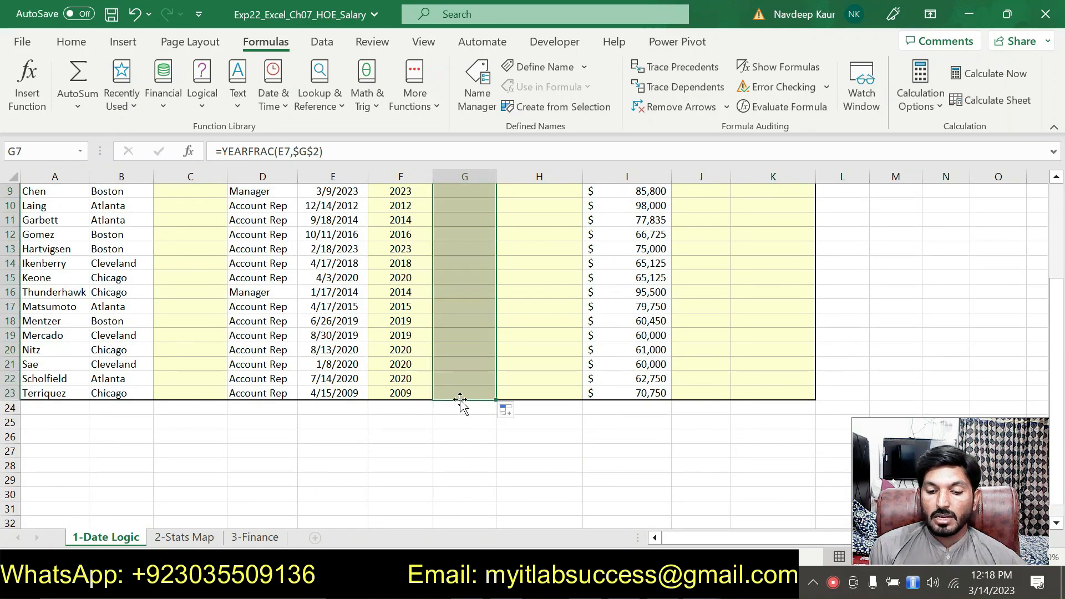
left_click(520, 412)
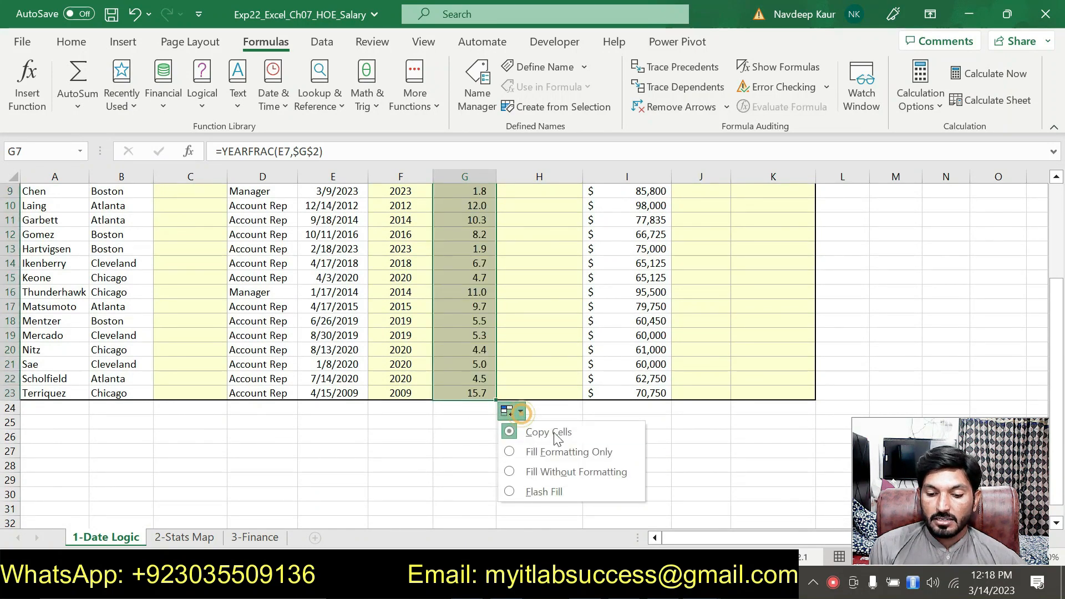
left_click(566, 472)
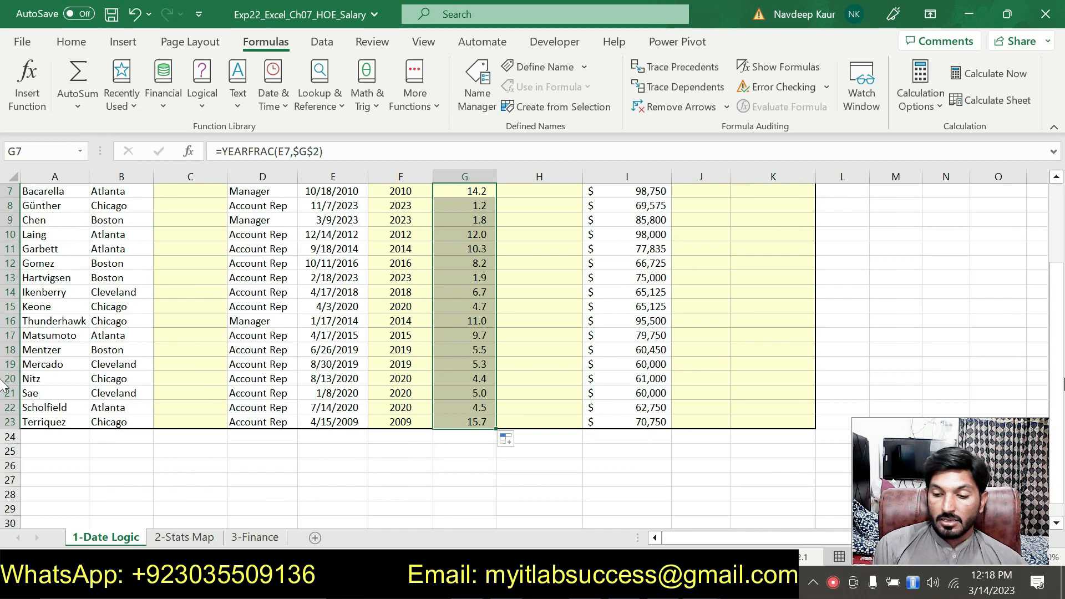
scroll(1059, 355, "up", 2)
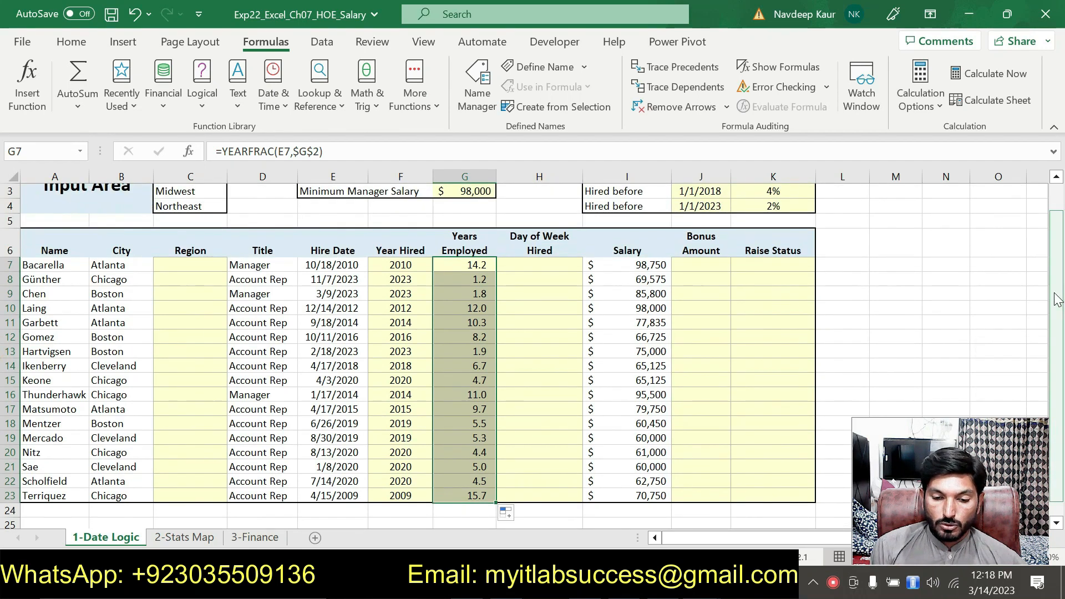
Step: Review the formulas in F7 and G7, and clear the green highlight from the step 3 paragraph in the Word instructions
left_click(395, 264)
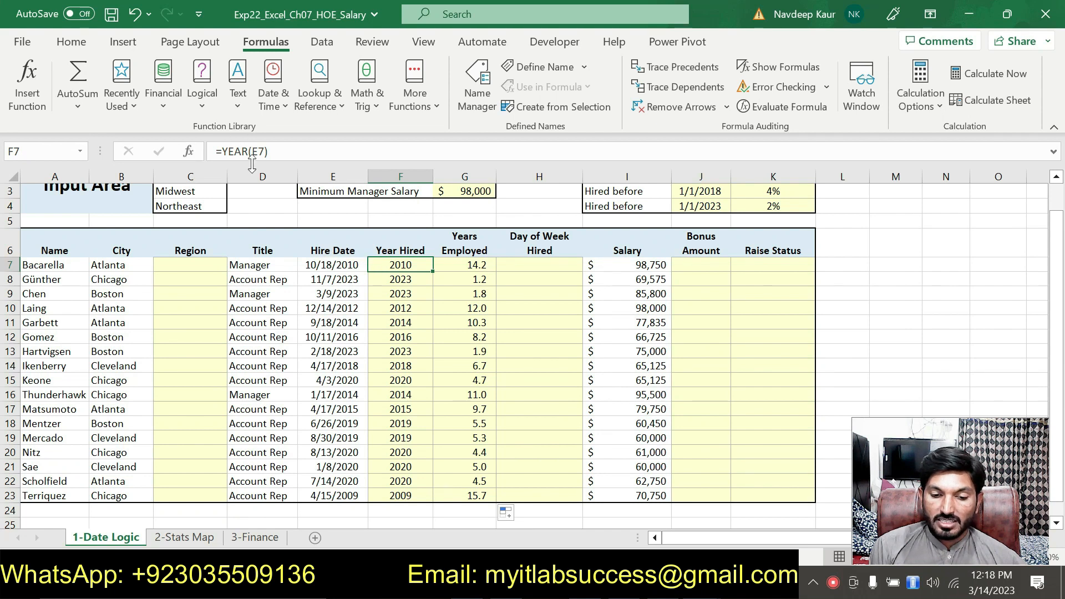
left_click(462, 264)
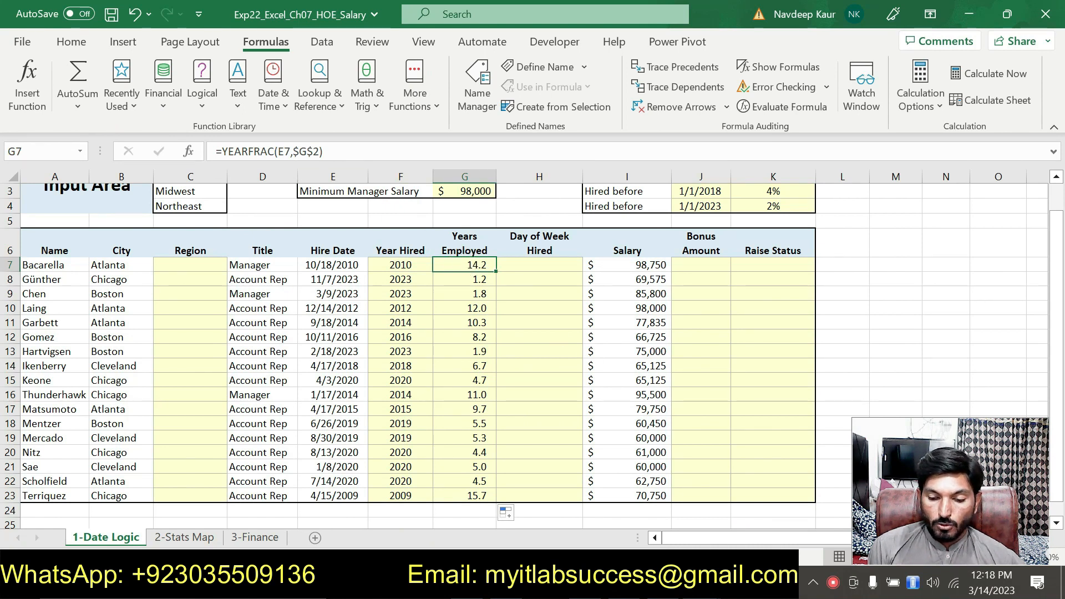
key("alt+Tab")
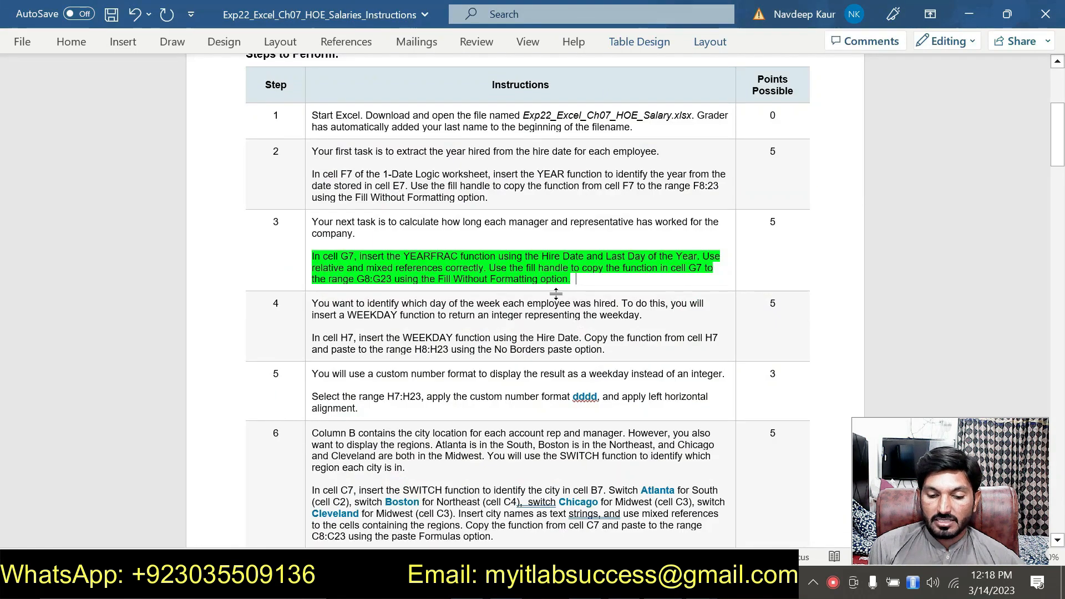
left_click_drag(577, 281, 314, 246)
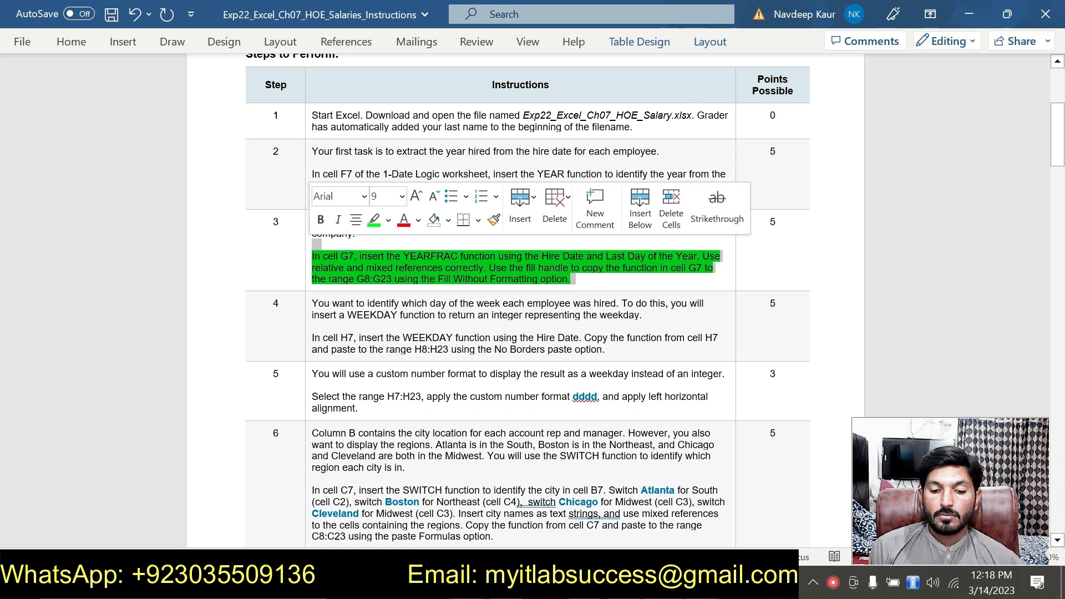
left_click(374, 221)
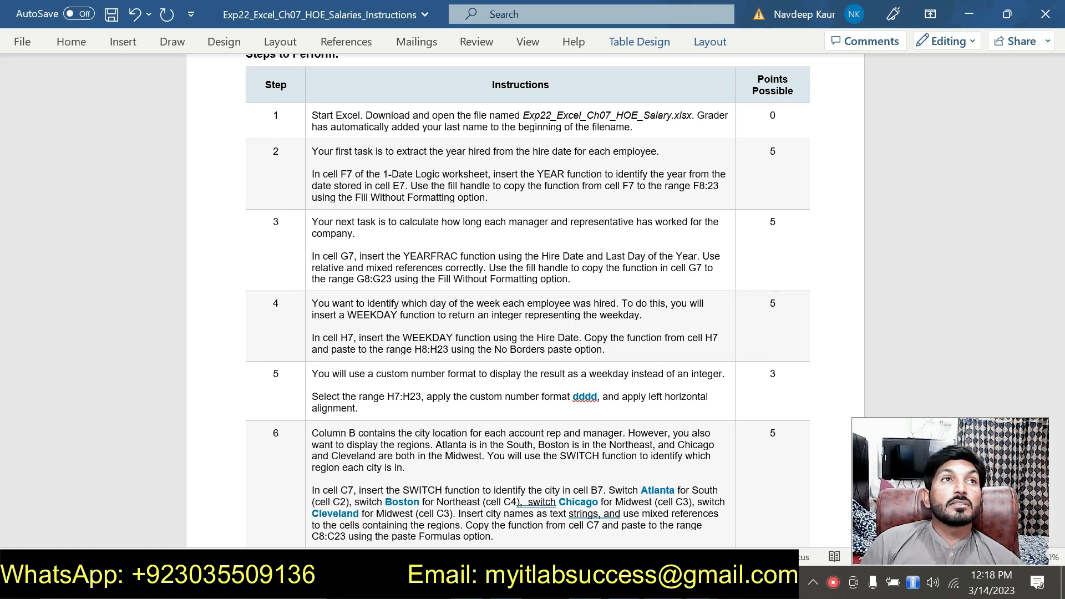
Step: Highlight the step 4 WEEKDAY instruction paragraph in green, and switch to the Exp22_Excel_Ch07_HOE_Salary workbook in Excel
left_click_drag(621, 349, 310, 337)
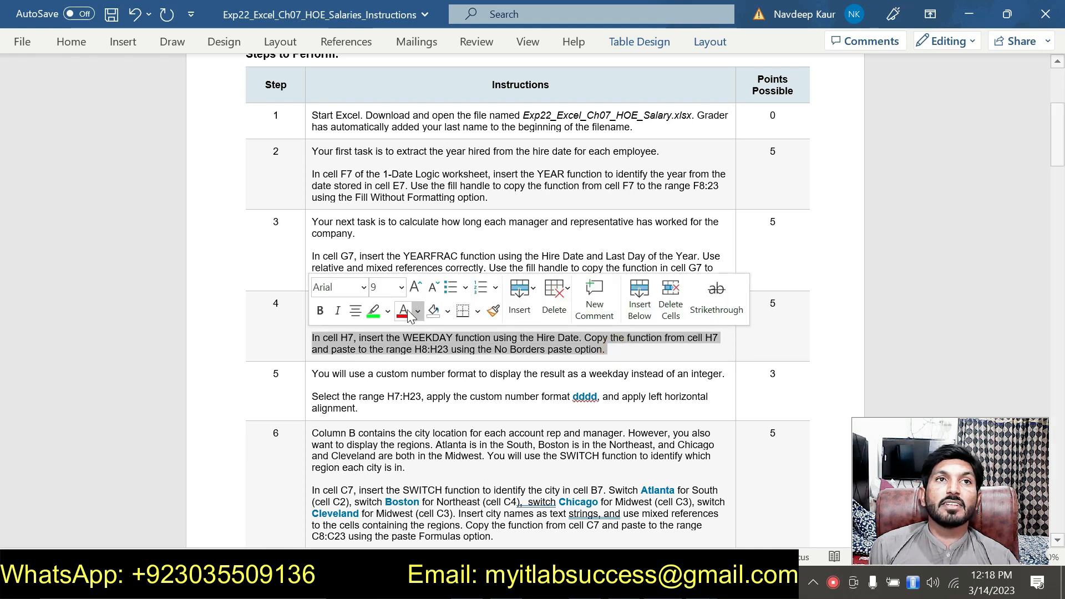
left_click(373, 310)
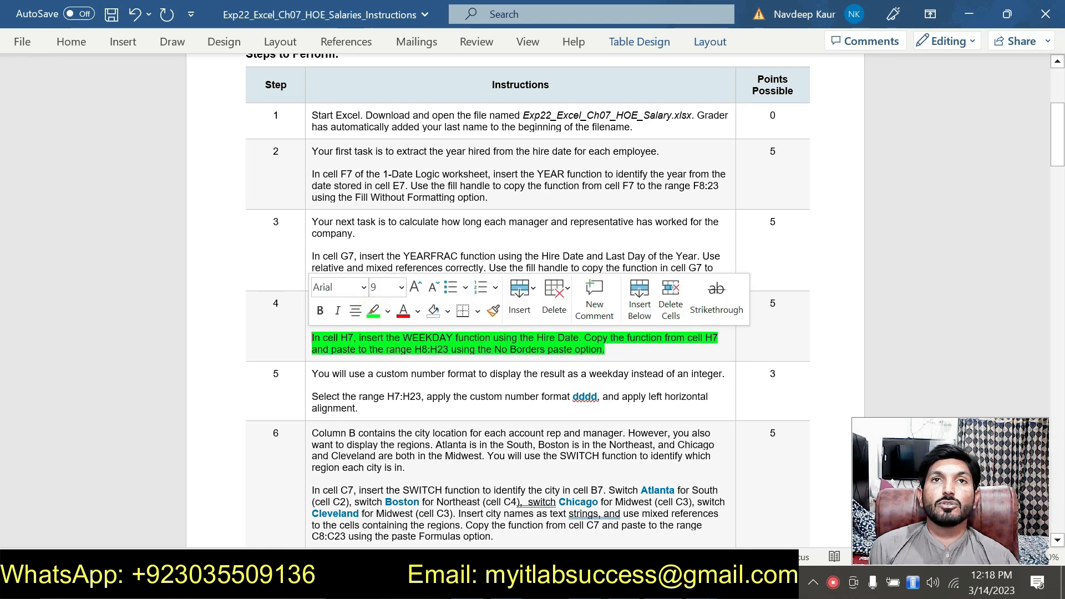
left_click(621, 350)
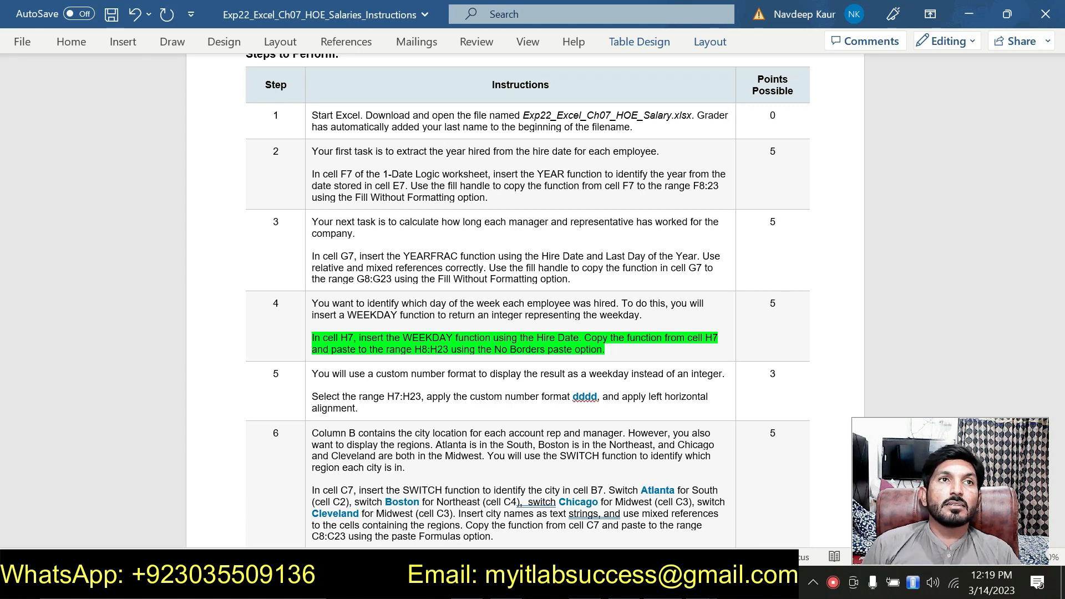
key("alt+Tab")
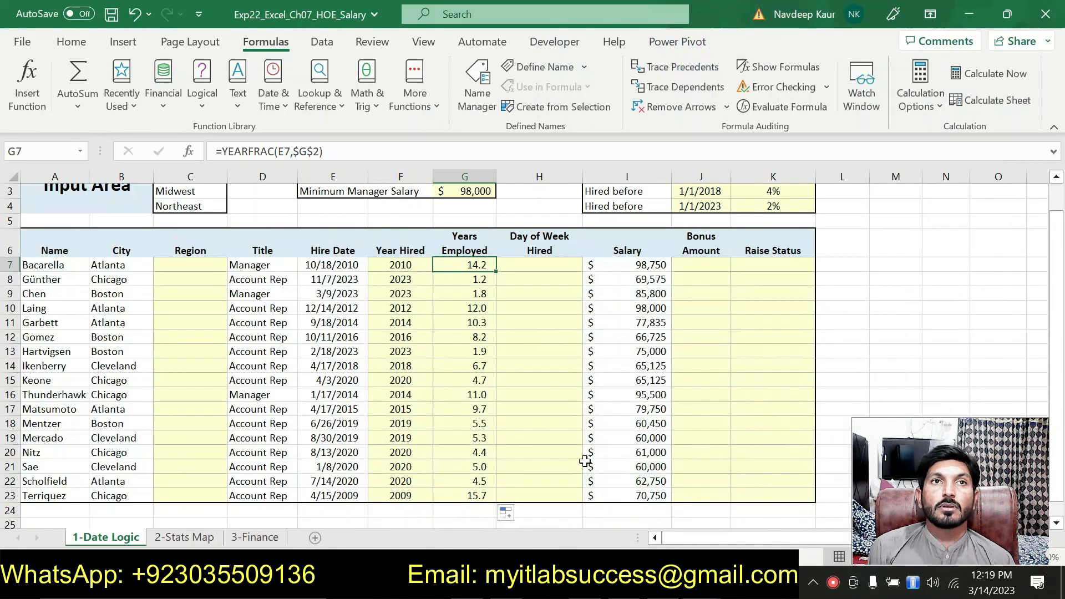
Step: Enter the formula =WEEKDAY(E7) in cell H7 of the Day of Week Hired column
left_click(518, 265)
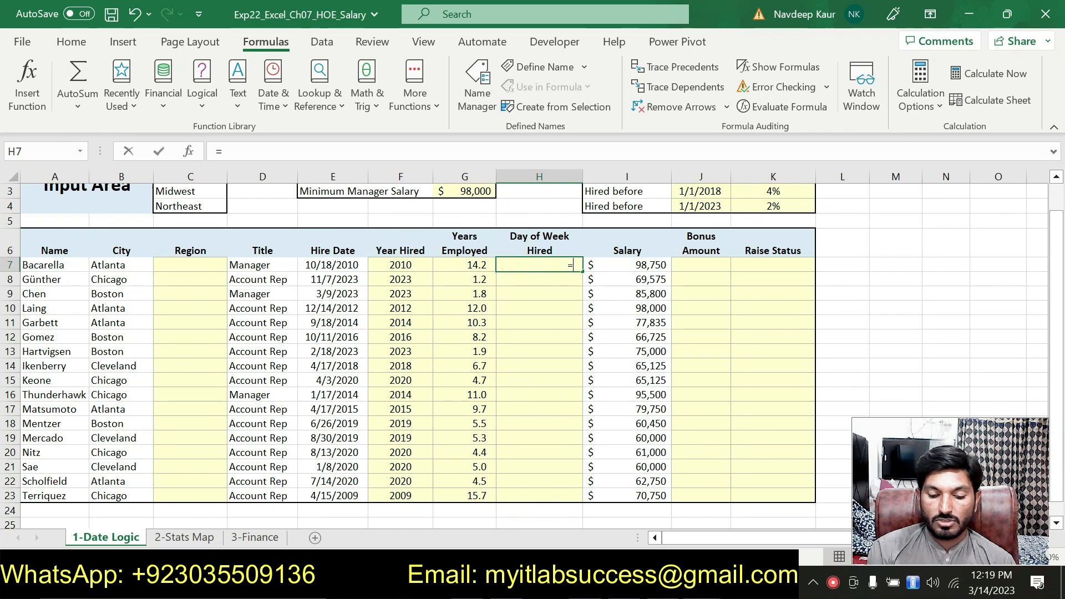
type("=wee")
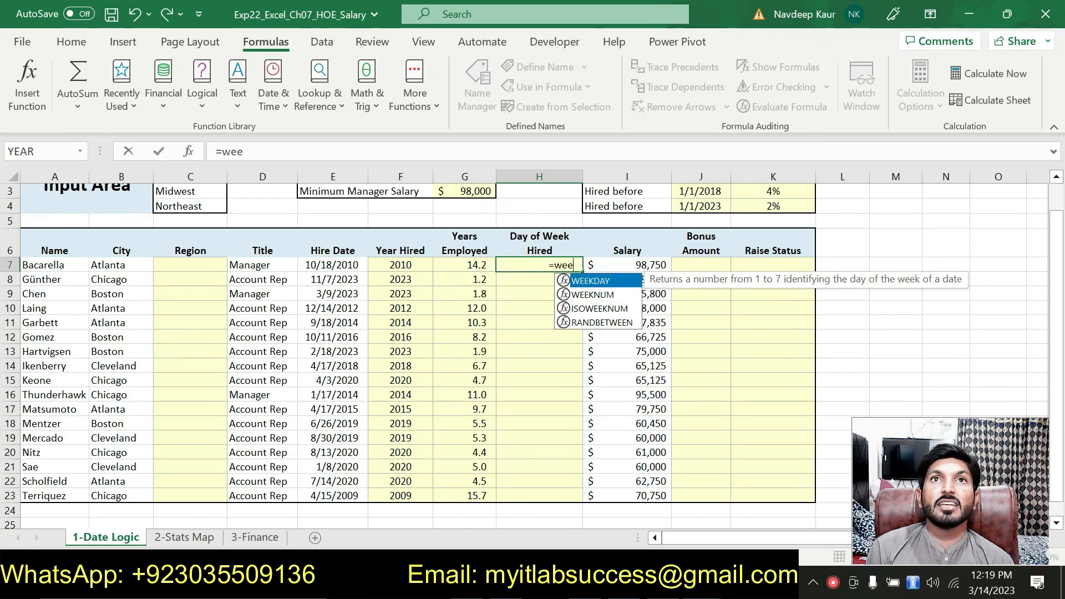
double_click(604, 279)
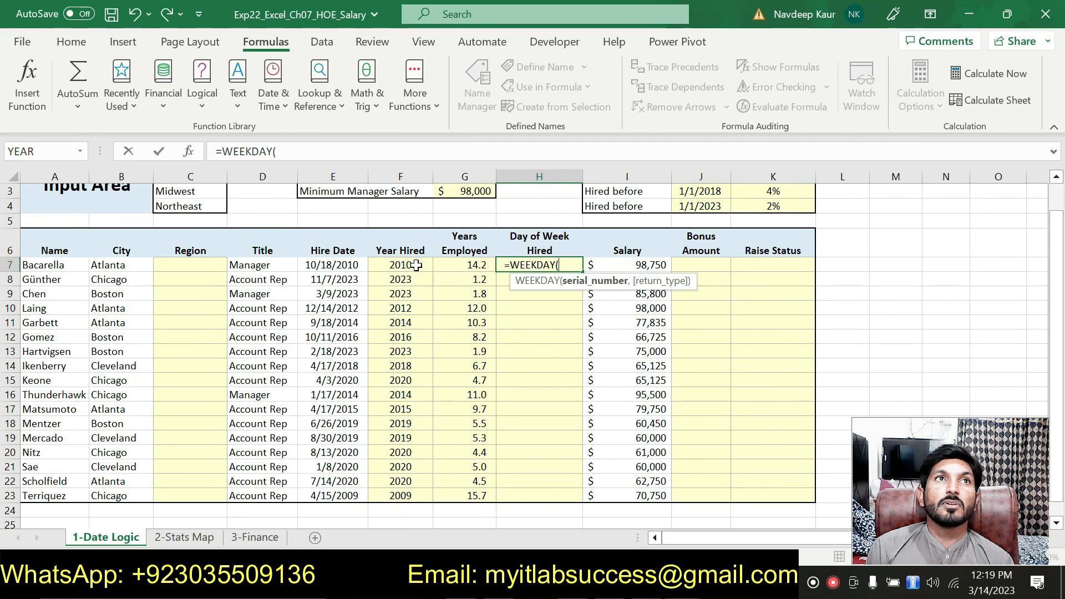
left_click(349, 265)
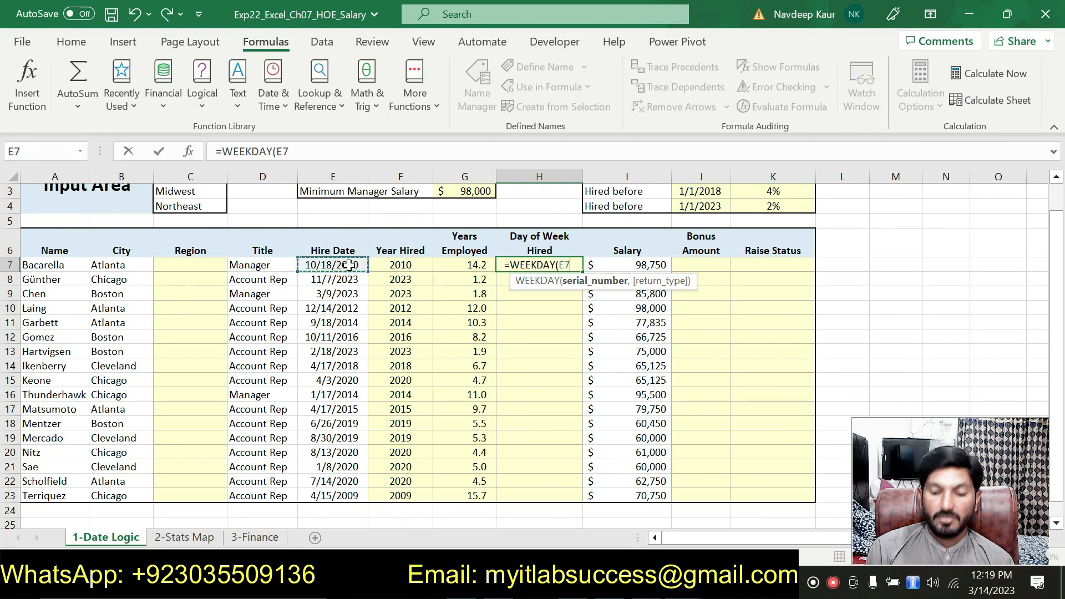
type(")")
key("Return")
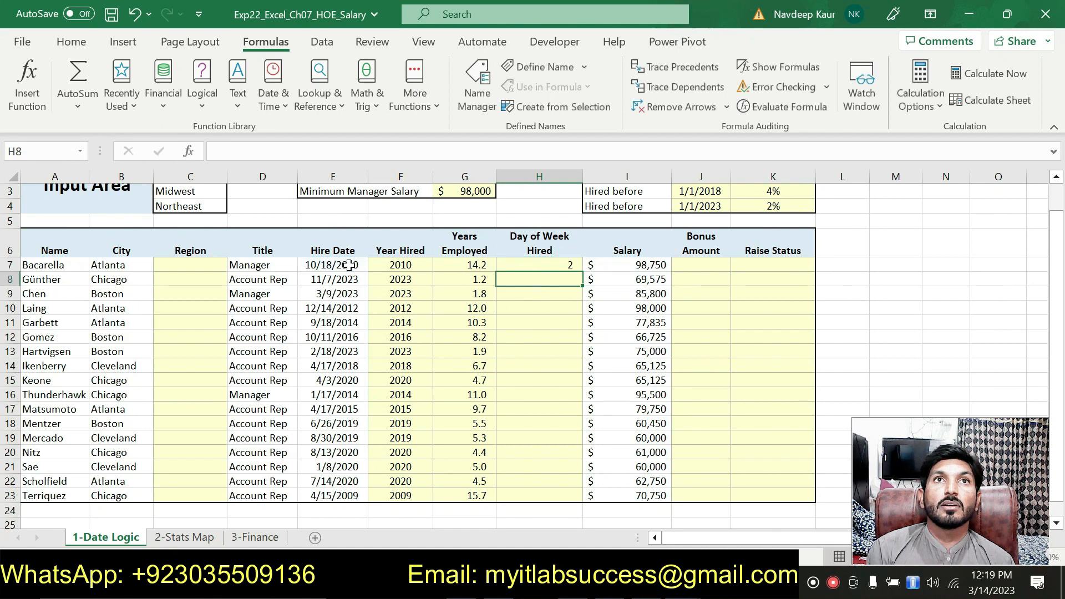
Step: Check step 4 in the Word instructions and fill the WEEKDAY formula from H7 down through H23 in Excel
left_click(552, 264)
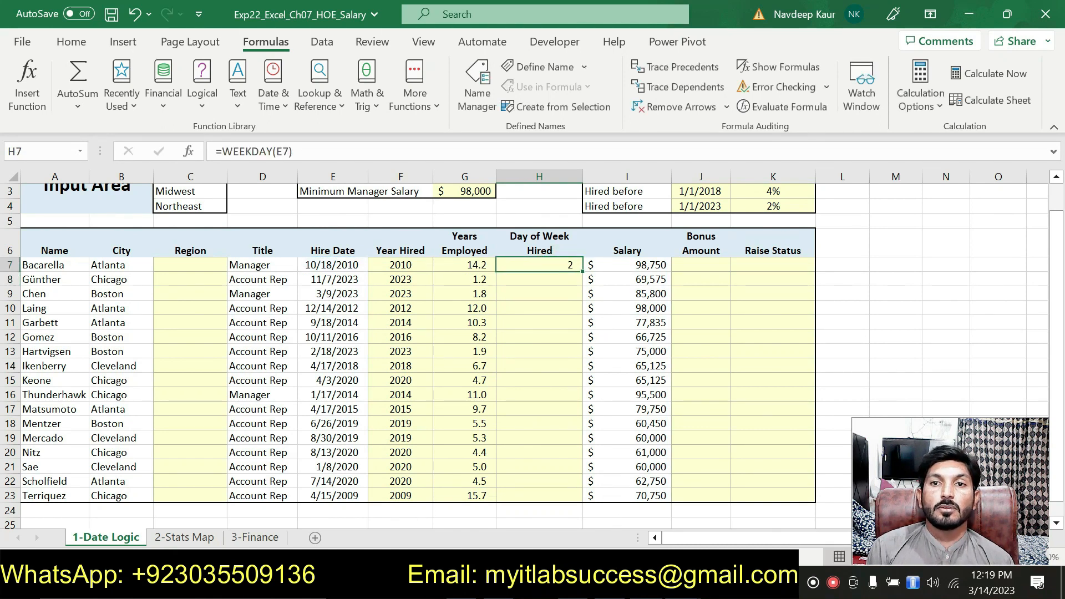
key("alt+Tab")
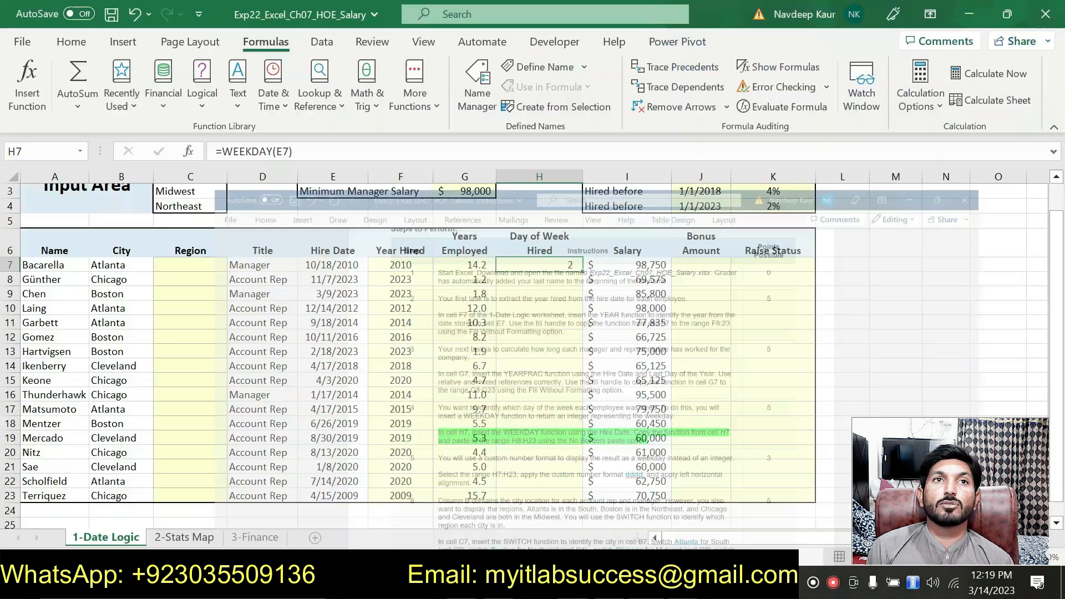
left_click_drag(582, 274, 564, 503)
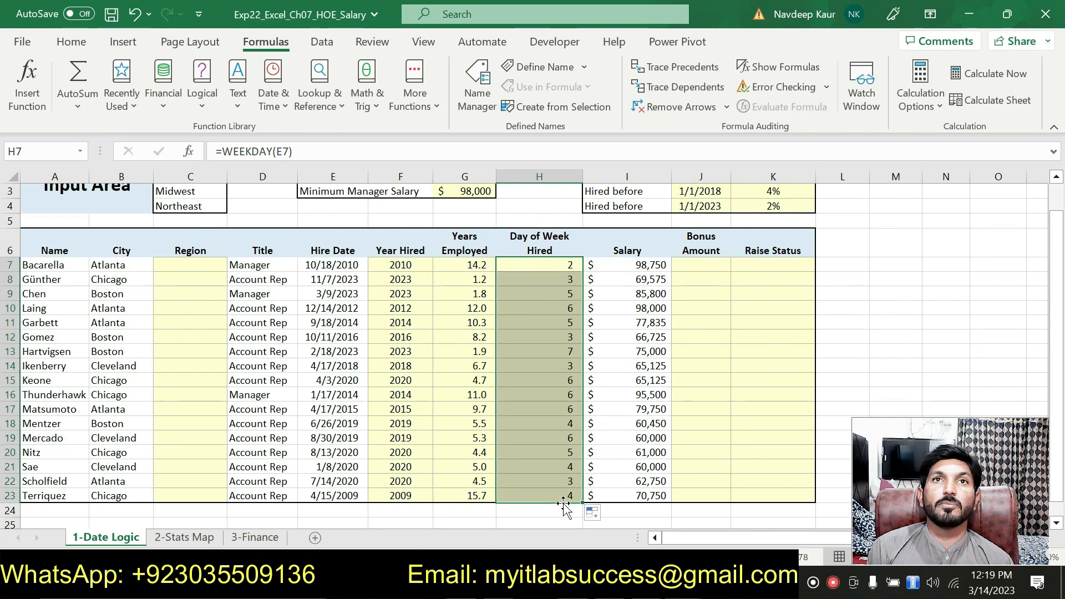
Step: In the Word instructions, clear the green highlight from the step 4 paragraph and highlight the step 5 number format paragraph in green
left_click(472, 395)
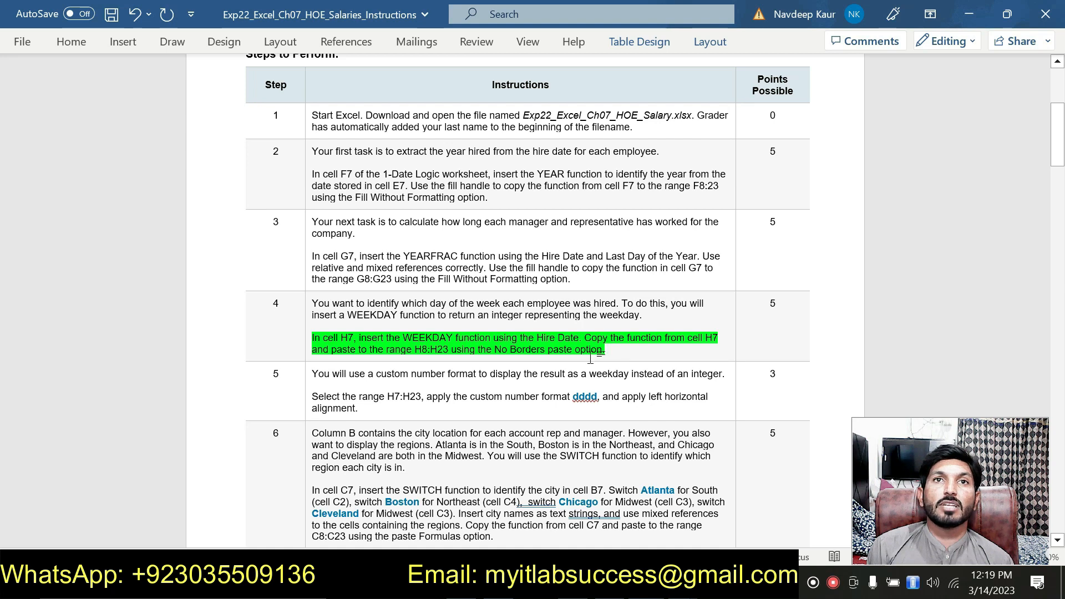
left_click_drag(609, 352, 312, 338)
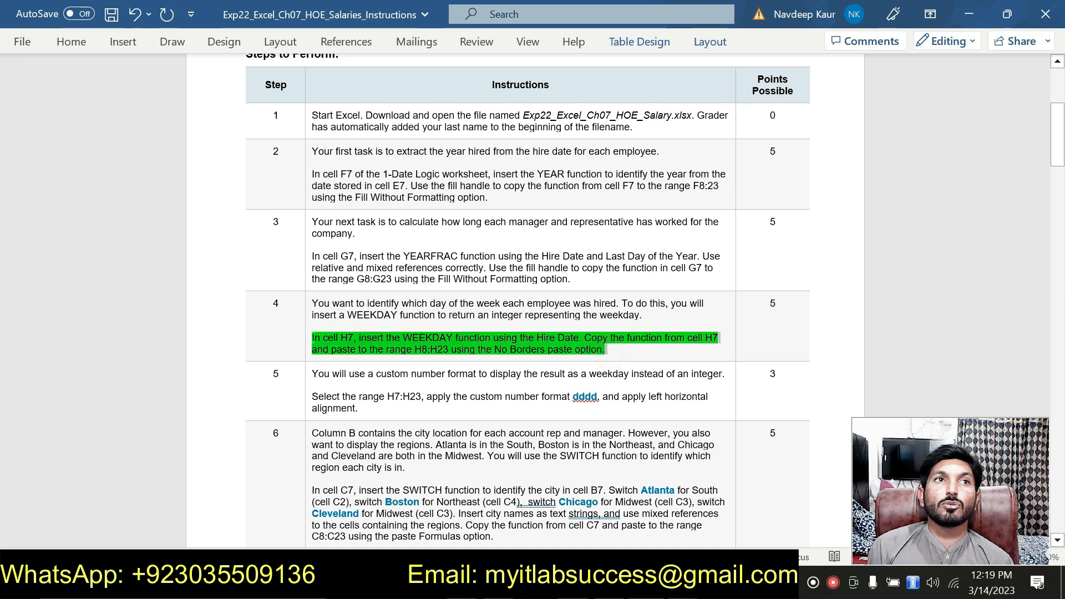
left_click(377, 315)
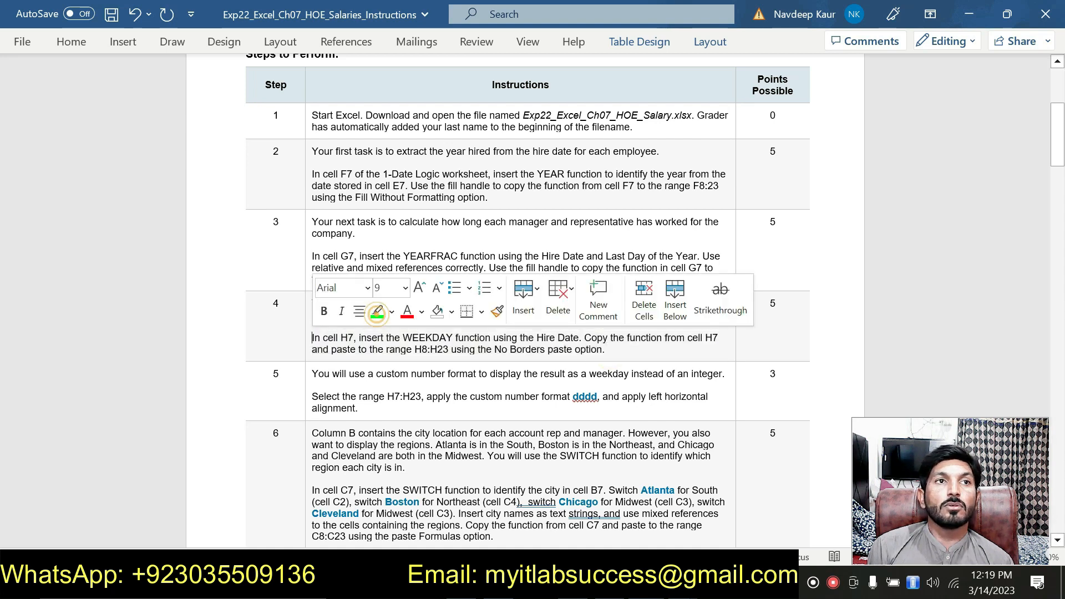
left_click_drag(358, 408, 312, 396)
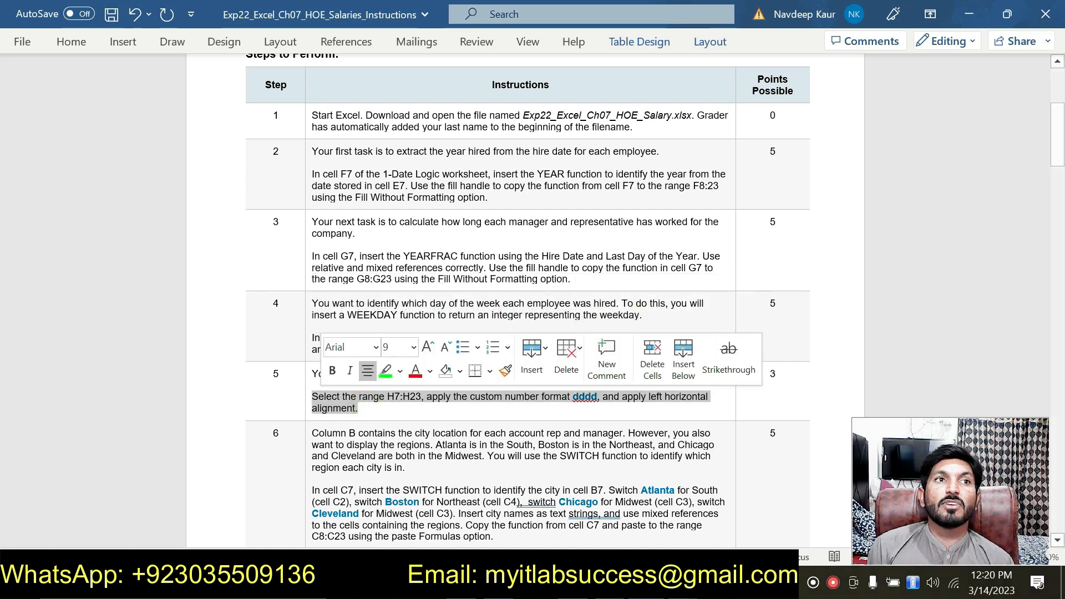
left_click(385, 375)
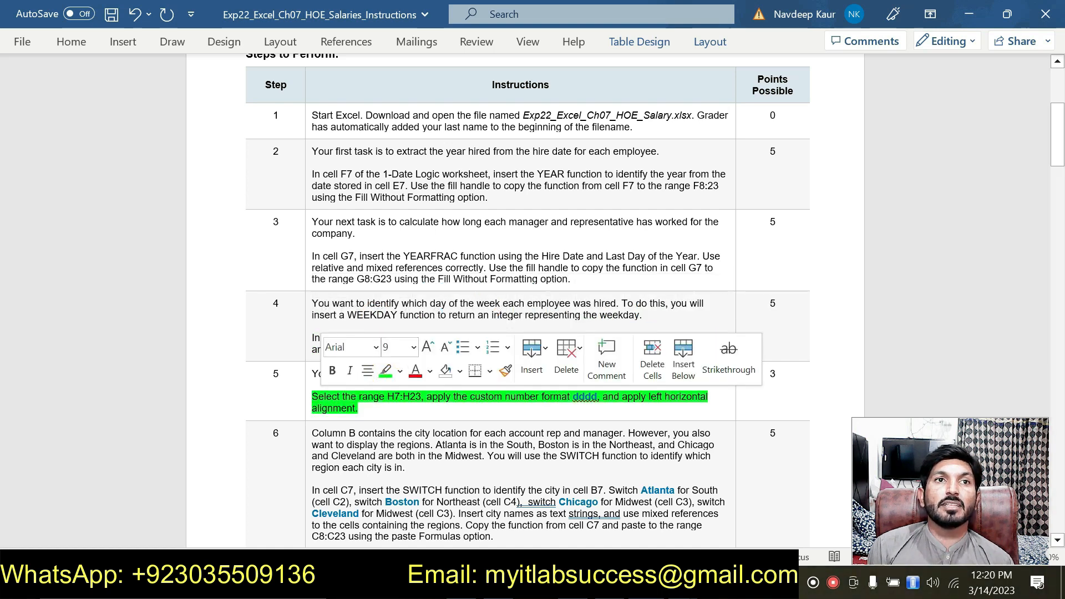
left_click(395, 412)
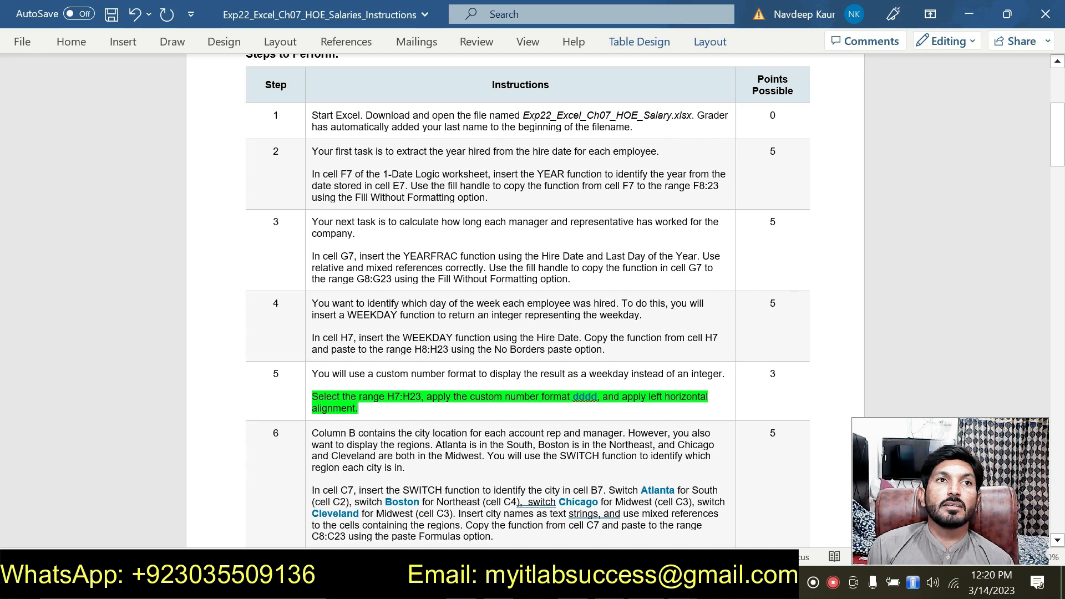
Step: Switch to the Excel workbook and apply the custom number format dddd to the range H7:H23
left_click_drag(387, 396, 421, 396)
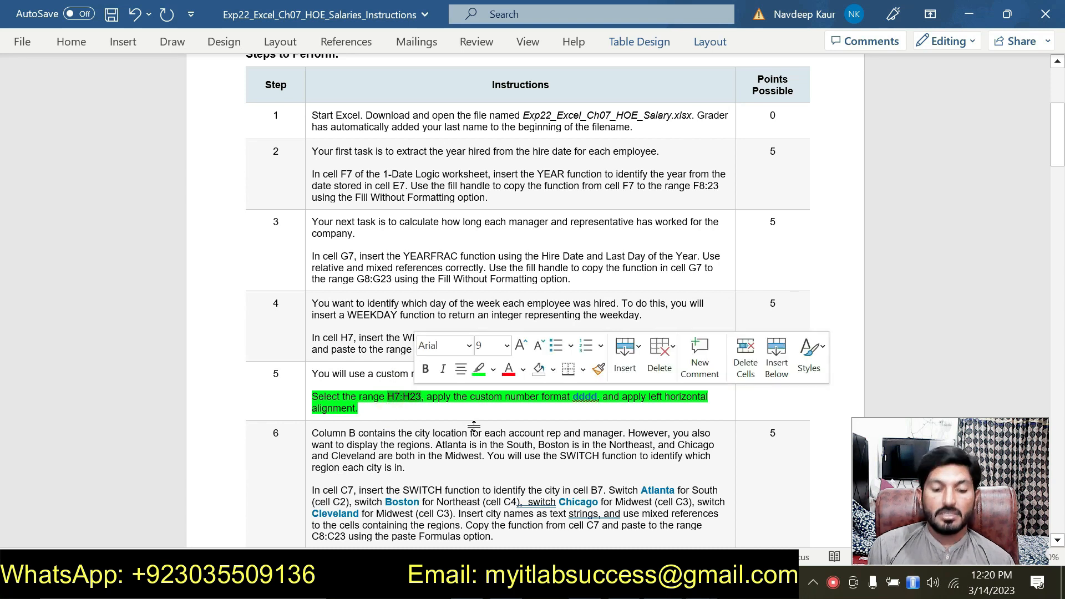
key("alt+Tab")
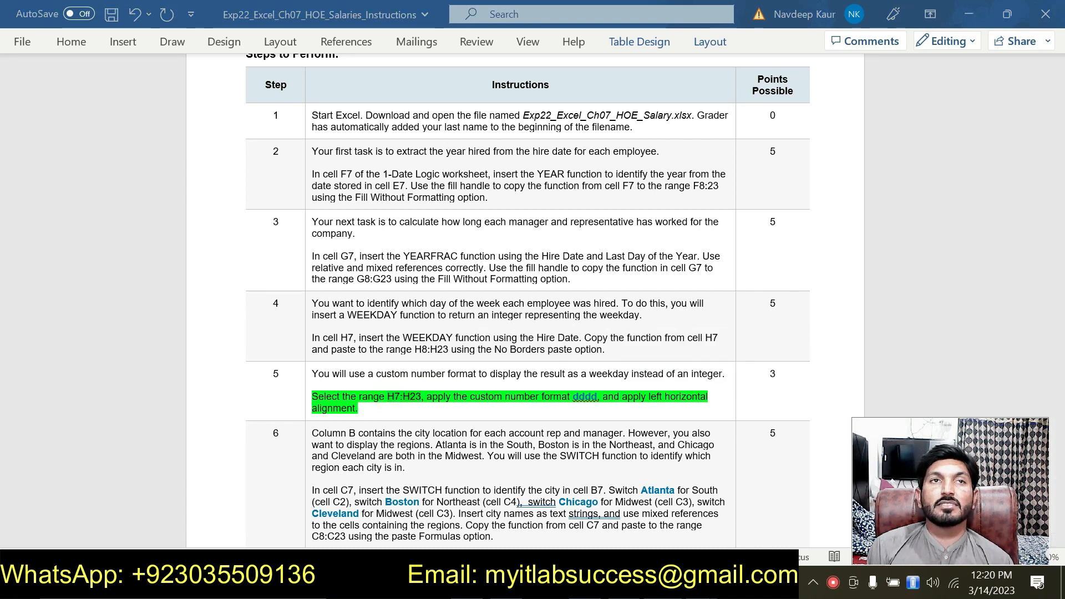
left_click(17, 151)
type("H7:H23")
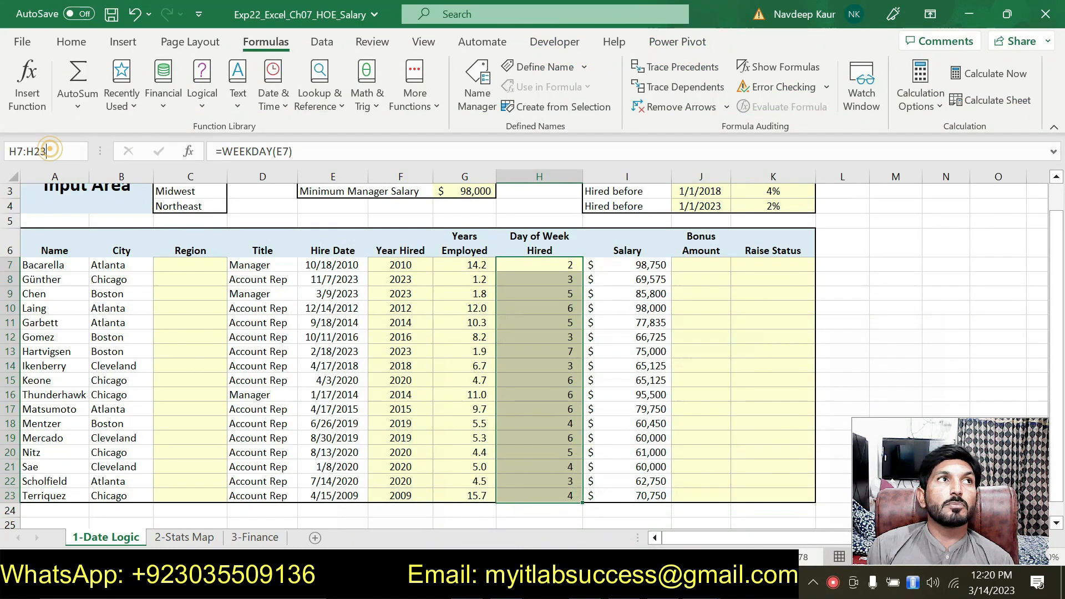
key("Return")
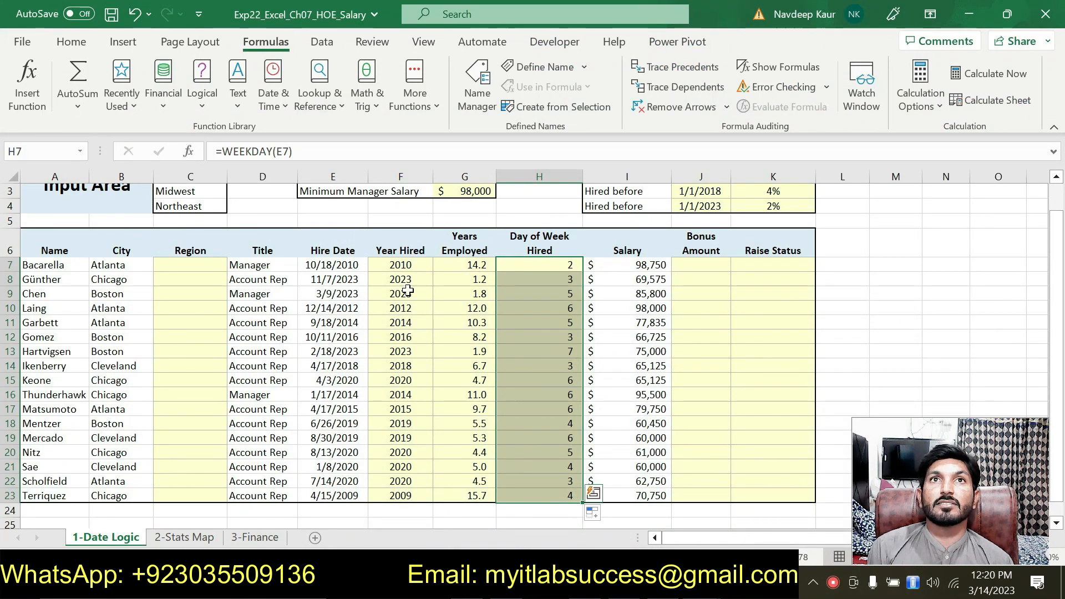
left_click(71, 43)
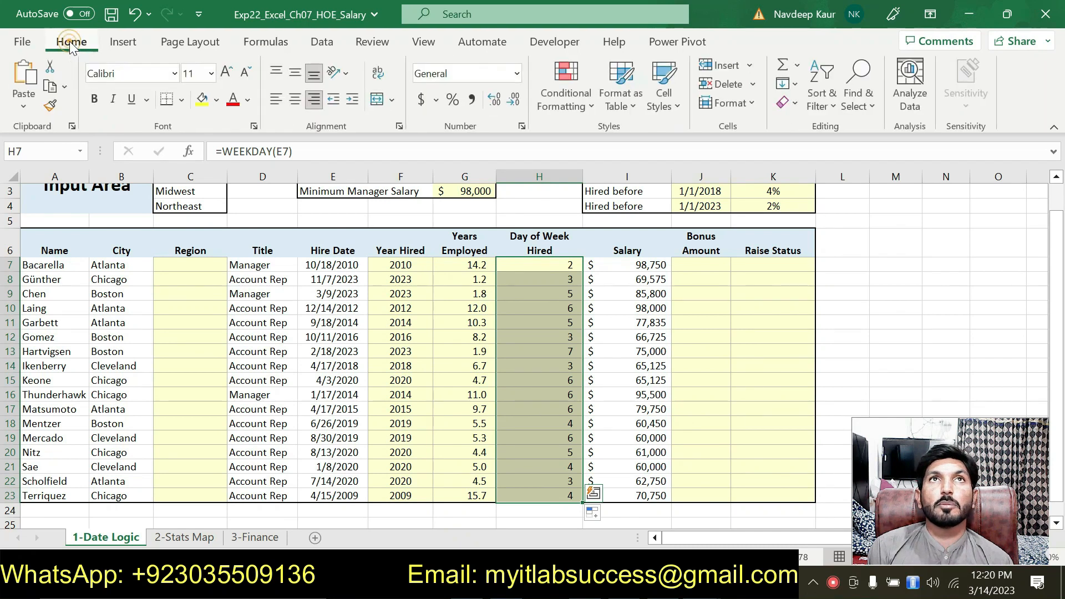
left_click(527, 128)
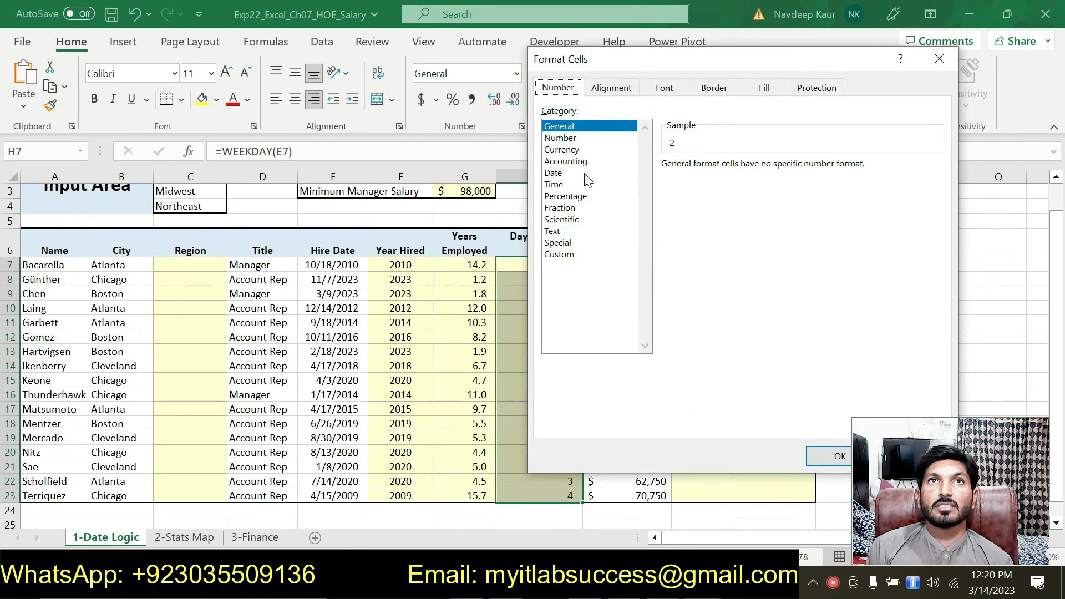
left_click(560, 255)
double_click(698, 175)
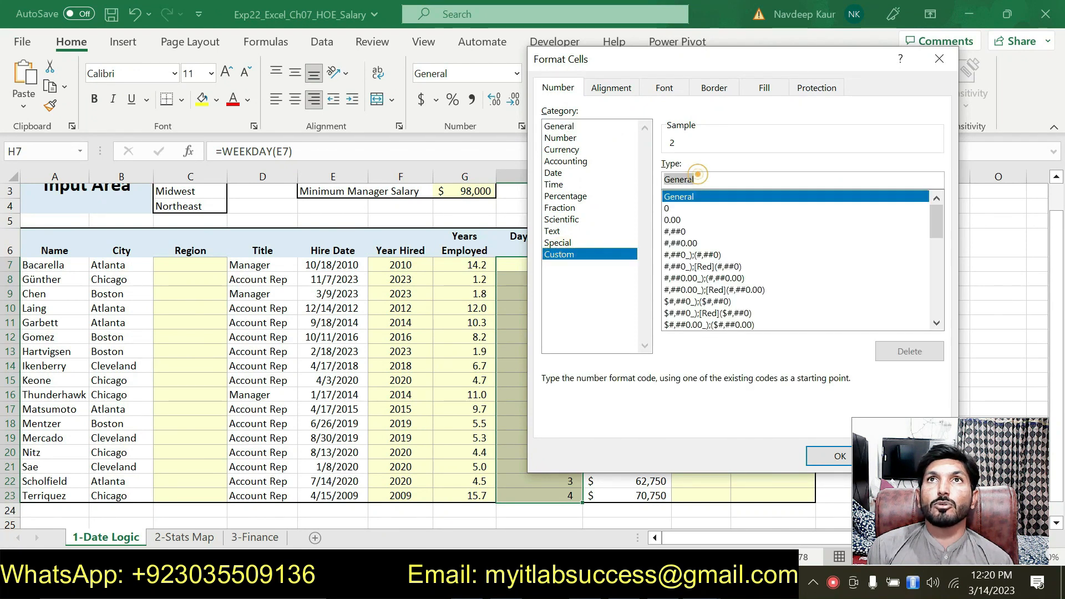
type("ddddd")
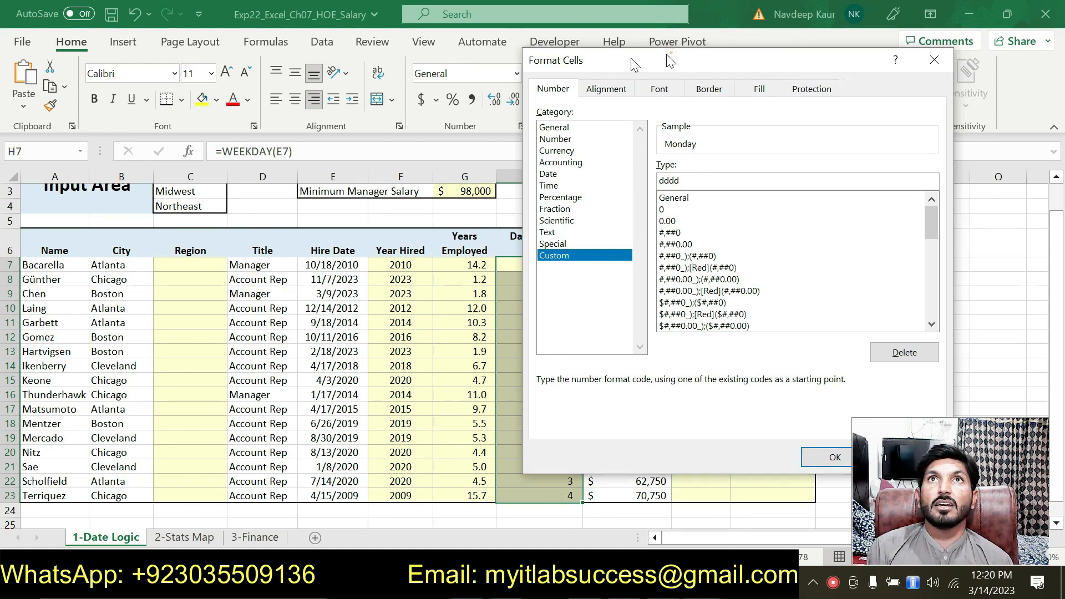
left_click_drag(676, 58, 455, 54)
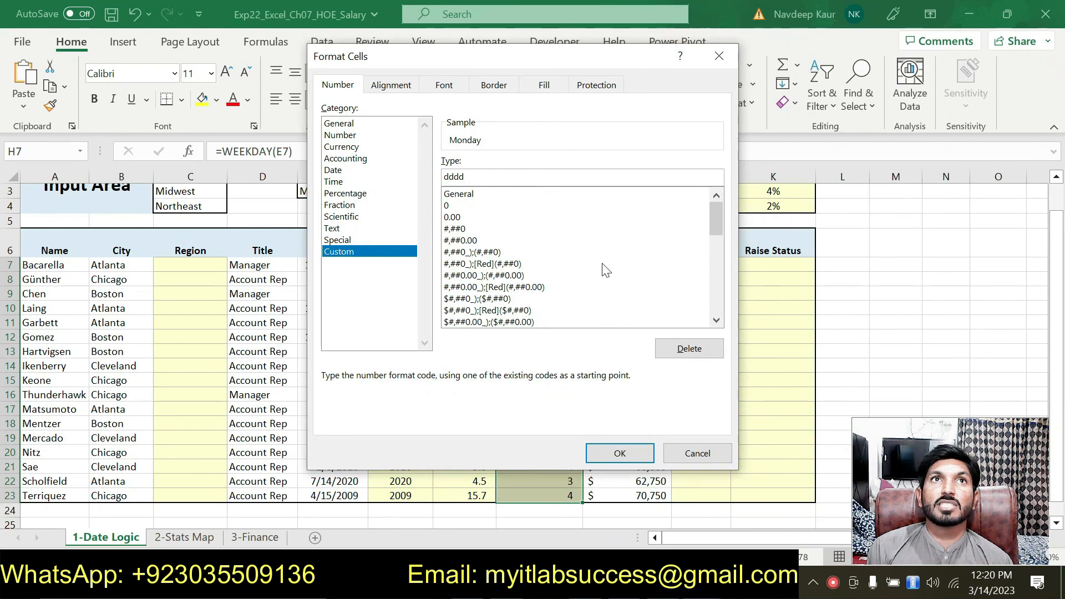
left_click(619, 453)
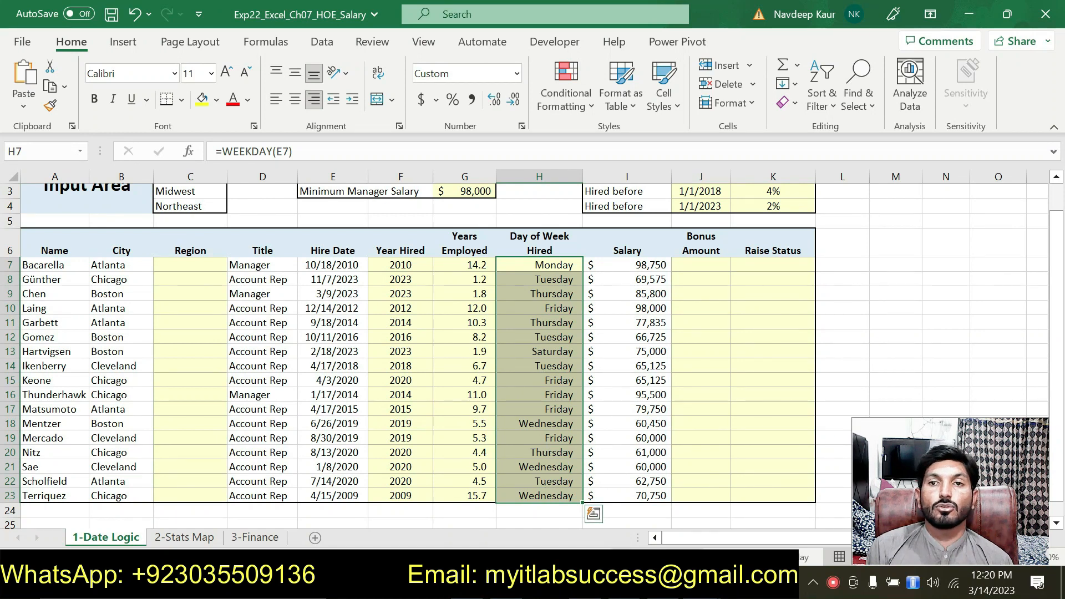
Step: Check step 5 in the Word instructions and apply left horizontal alignment to the range H7:H23 in Excel
key("alt+Tab")
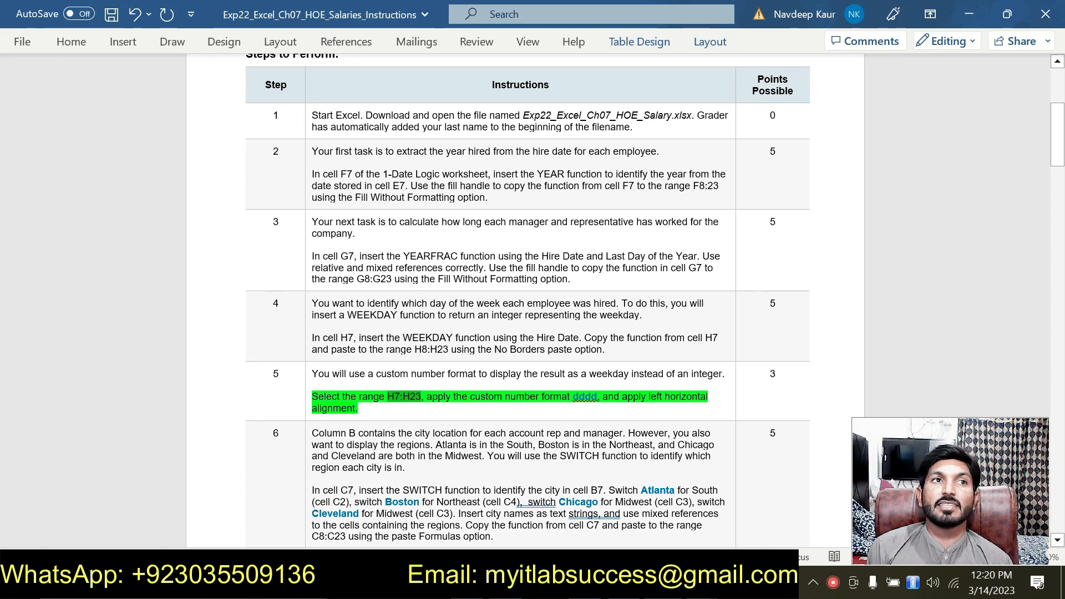
key("alt+Tab")
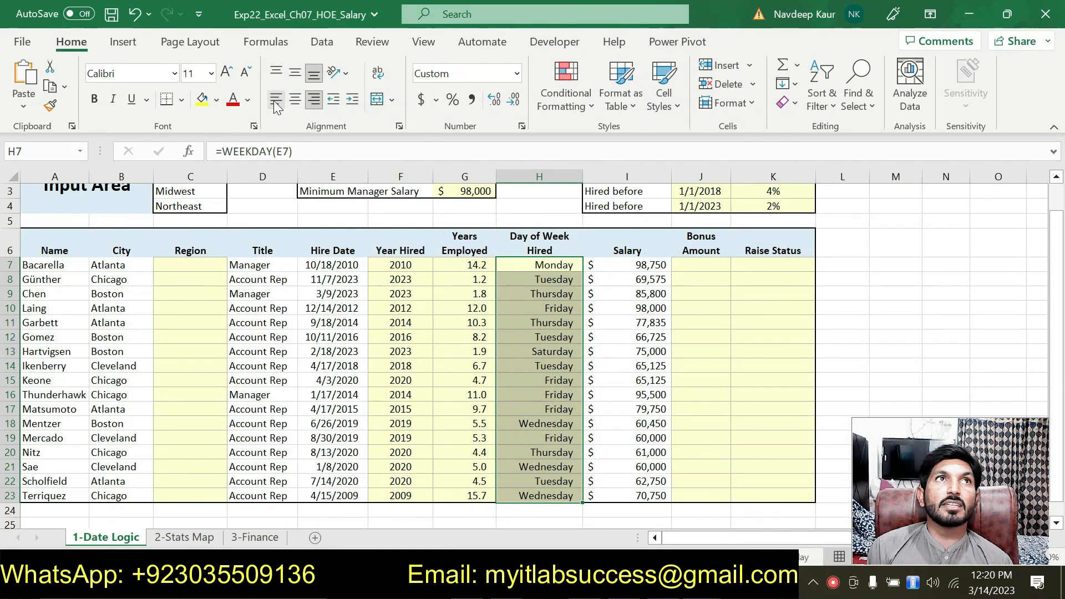
left_click(274, 100)
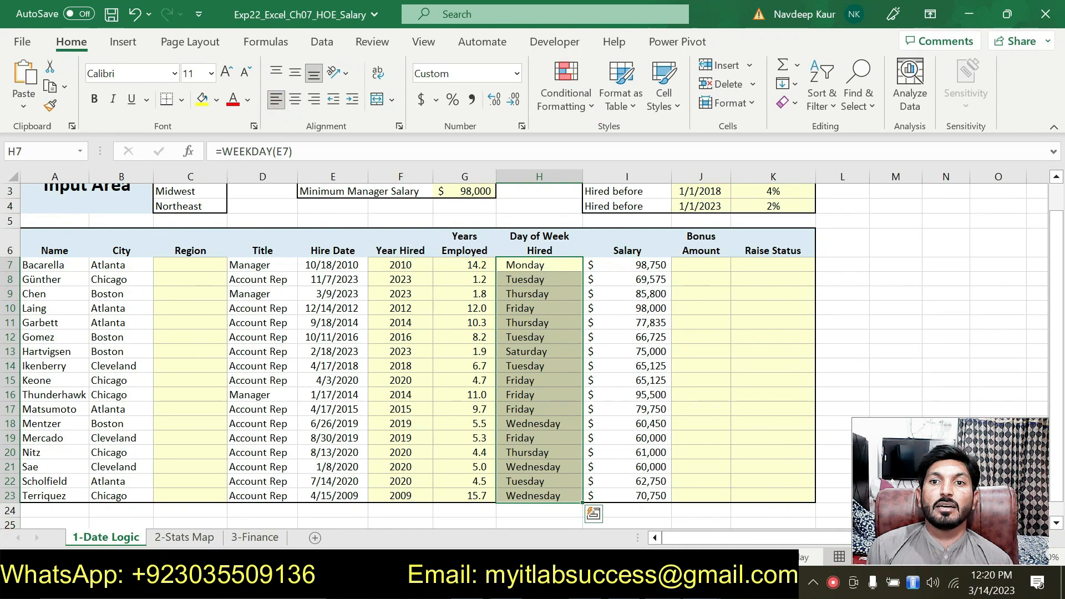
Step: Switch to the Word instructions and clear the green highlight from the step 5 number format paragraph
key("alt+Tab")
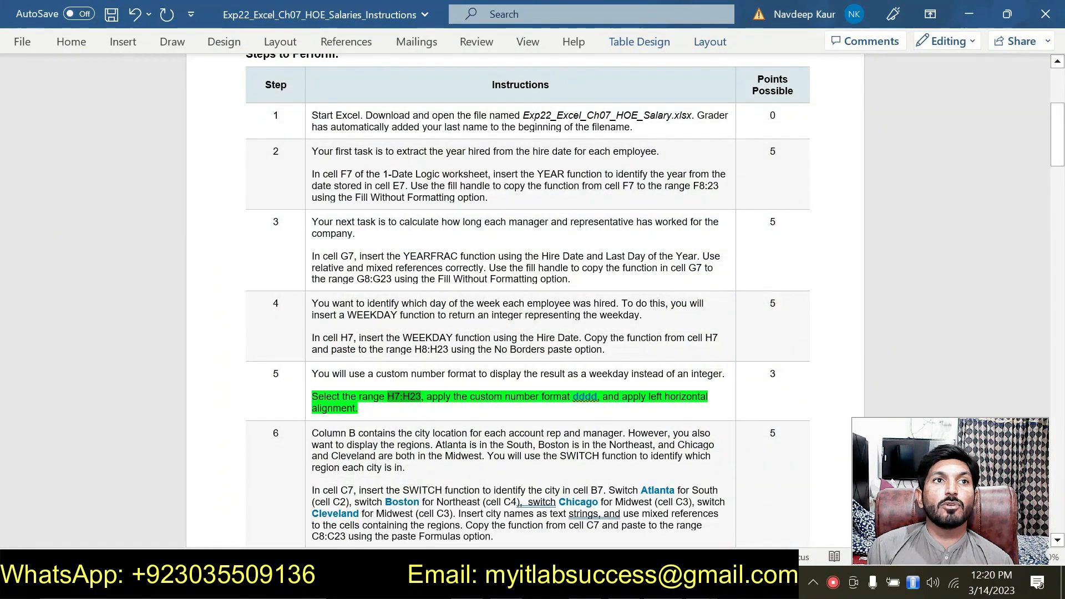
left_click(389, 397)
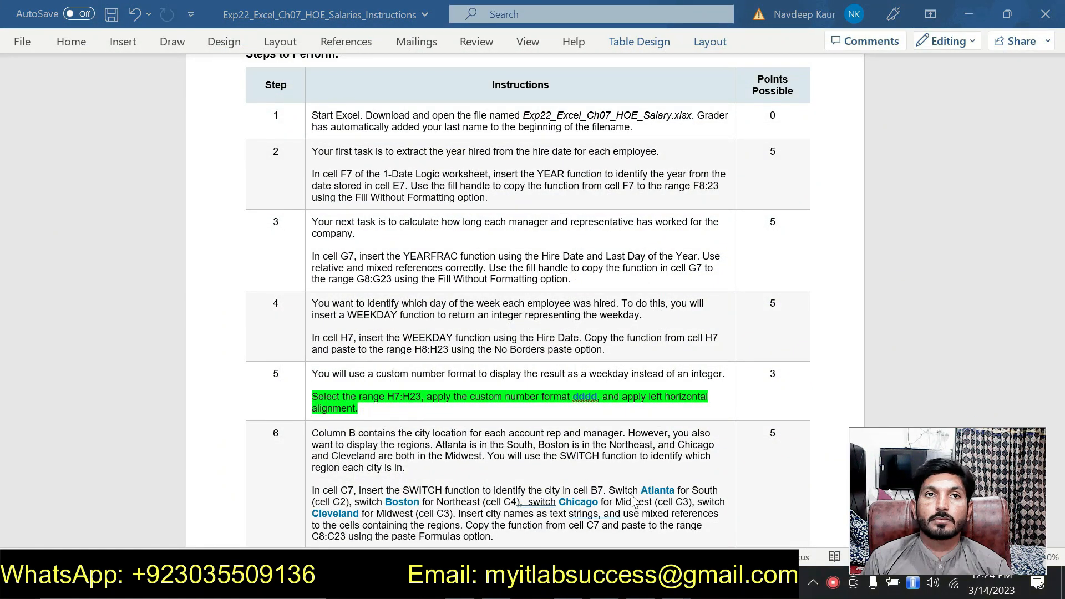
left_click(371, 408)
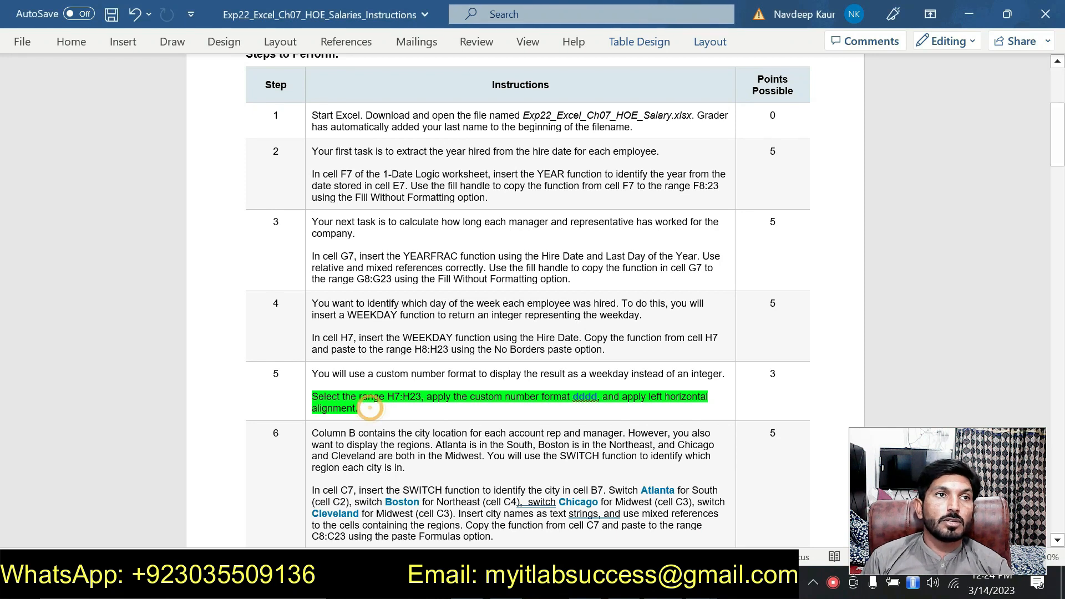
triple_click(370, 408)
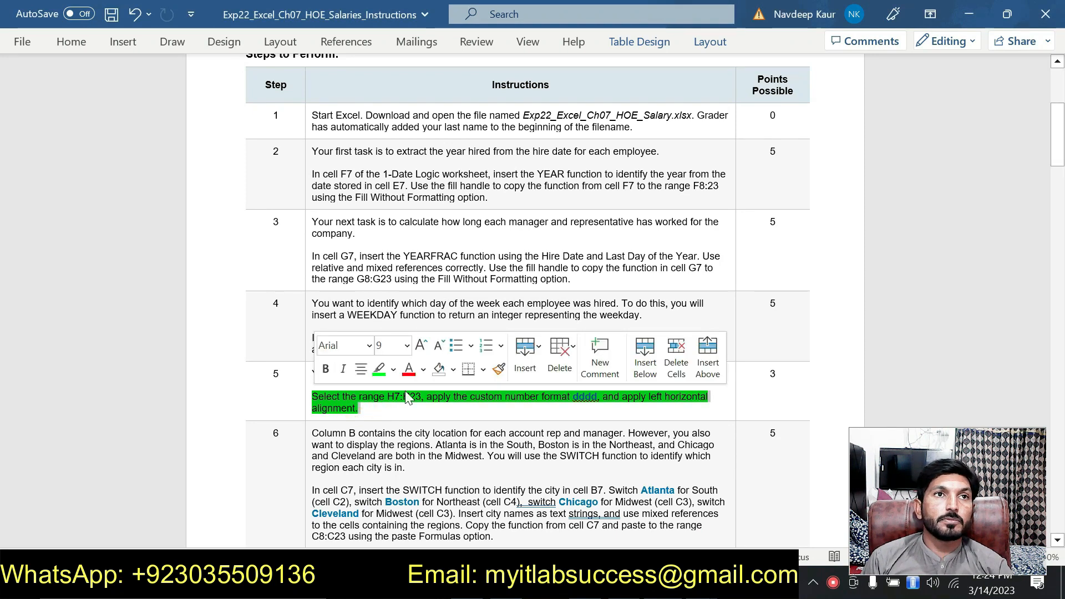
left_click(378, 370)
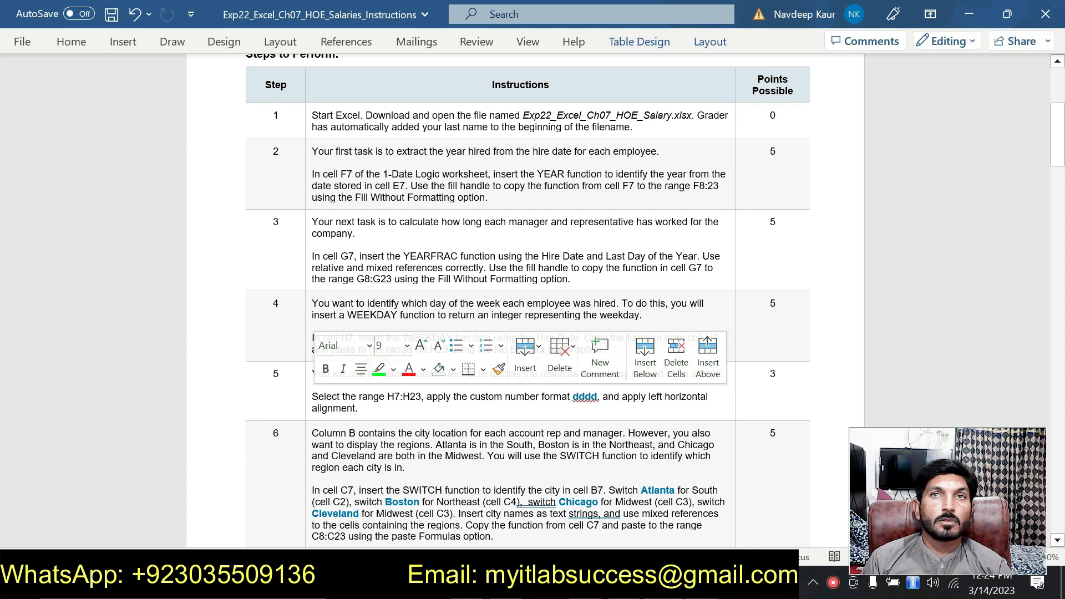
Step: Highlight both step 6 paragraphs in green and read the SWITCH function instructions
left_click_drag(1059, 166, 1059, 183)
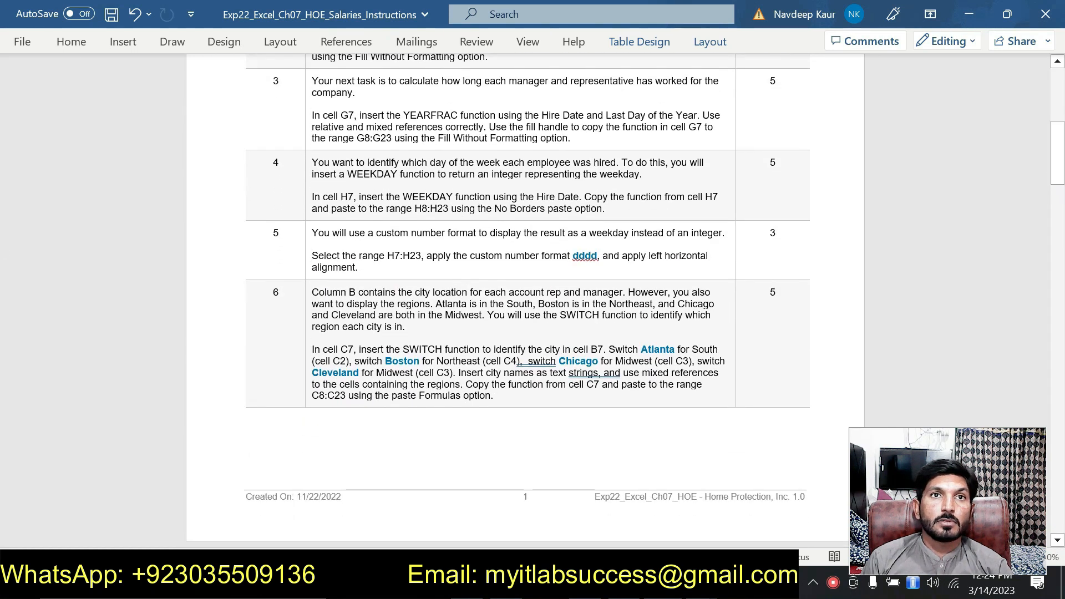
left_click_drag(493, 396, 308, 292)
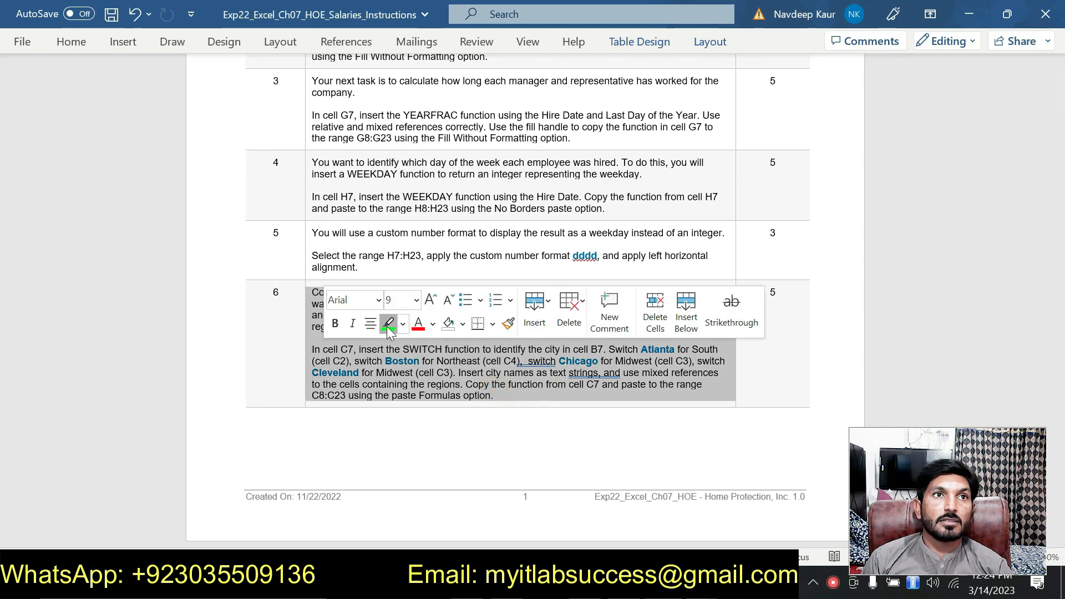
left_click(387, 325)
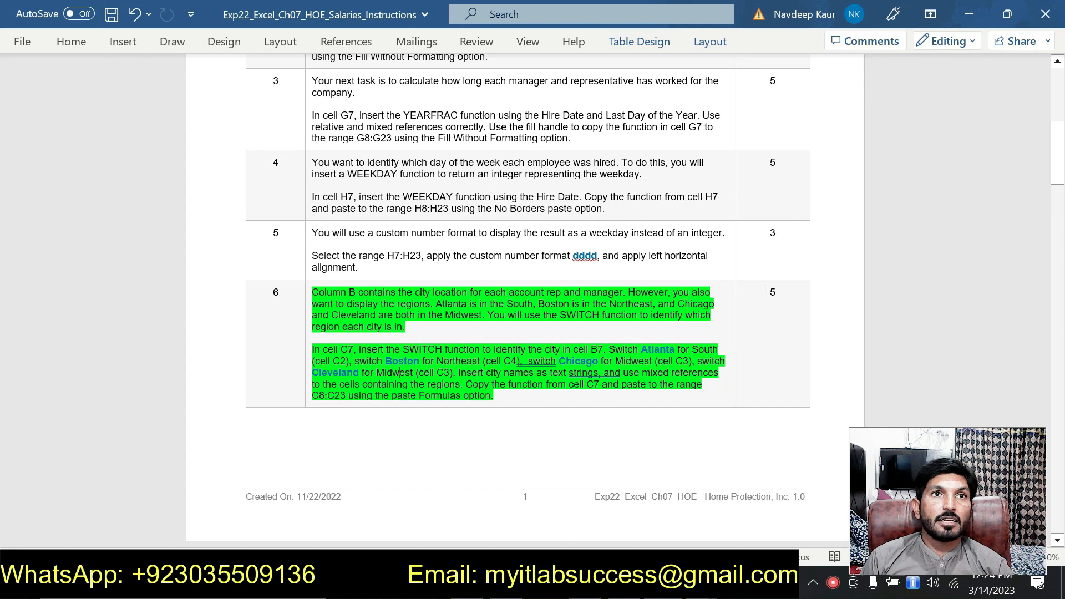
left_click_drag(403, 349, 428, 353)
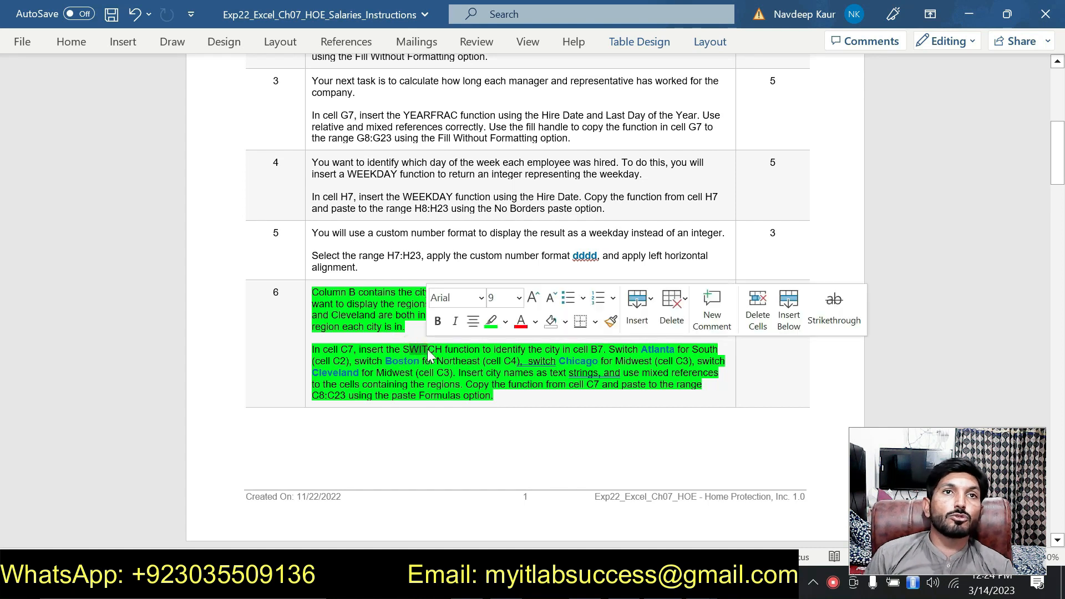
left_click(428, 352)
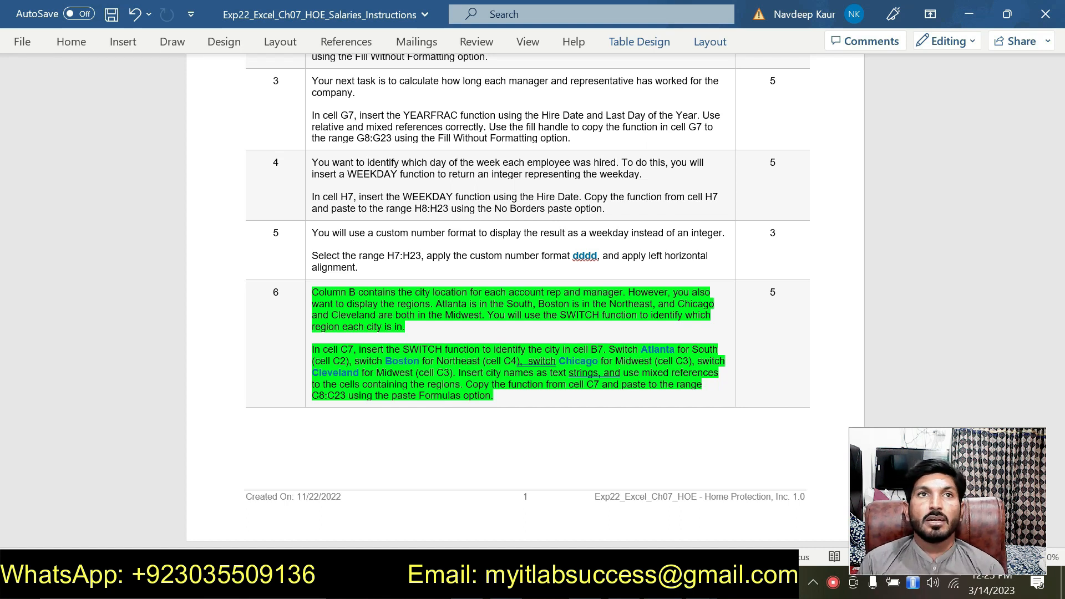
left_click(490, 391)
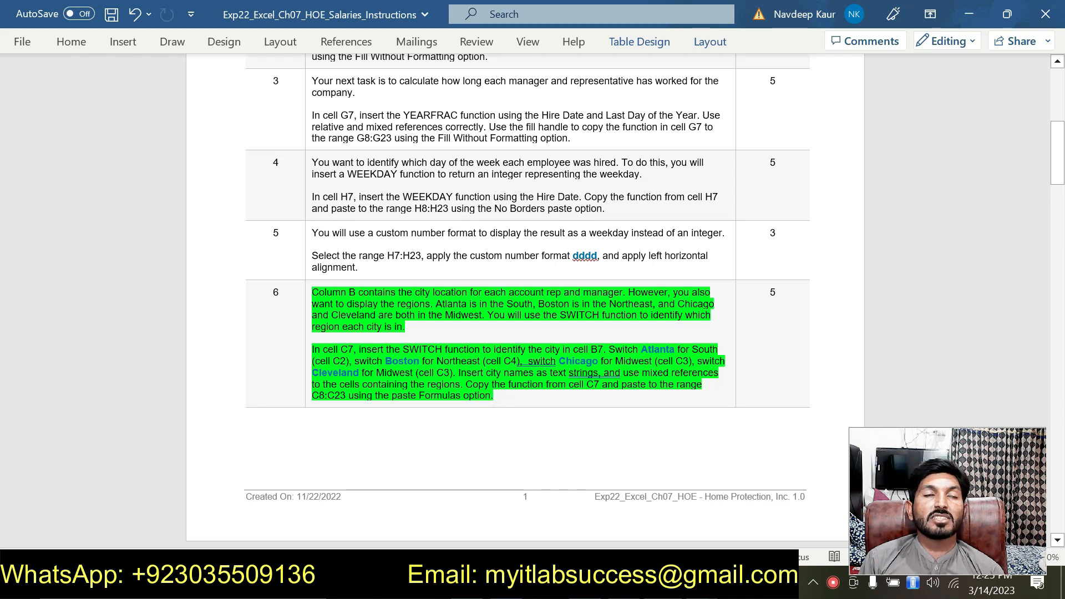
left_click(506, 395)
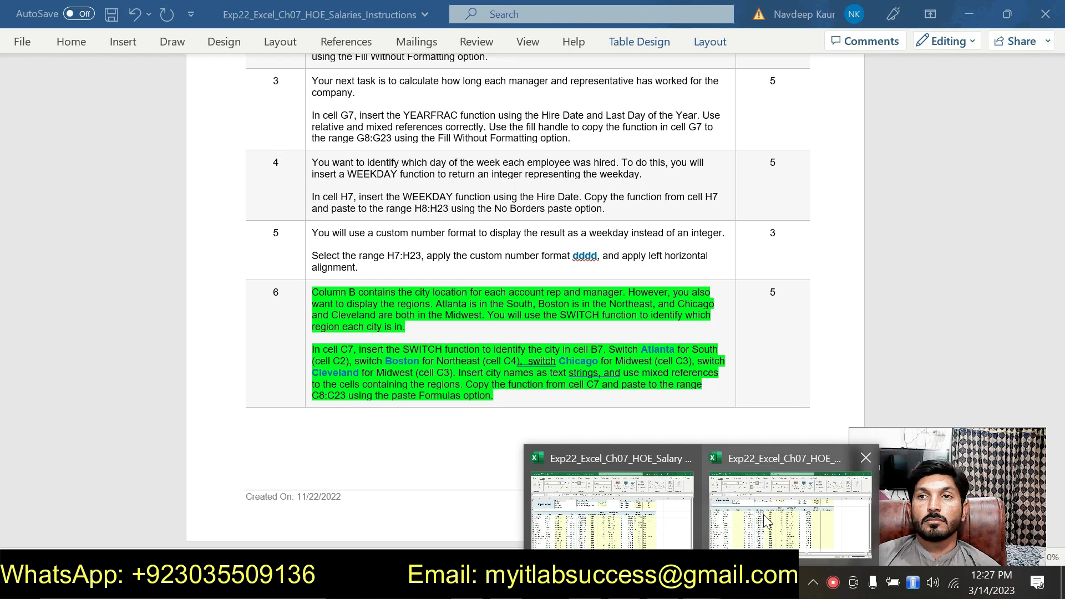
Step: Switch to the Excel workbook and start a SWITCH function in cell C7 through Function Arguments, with B7 as the expression
mouse_move(765, 520)
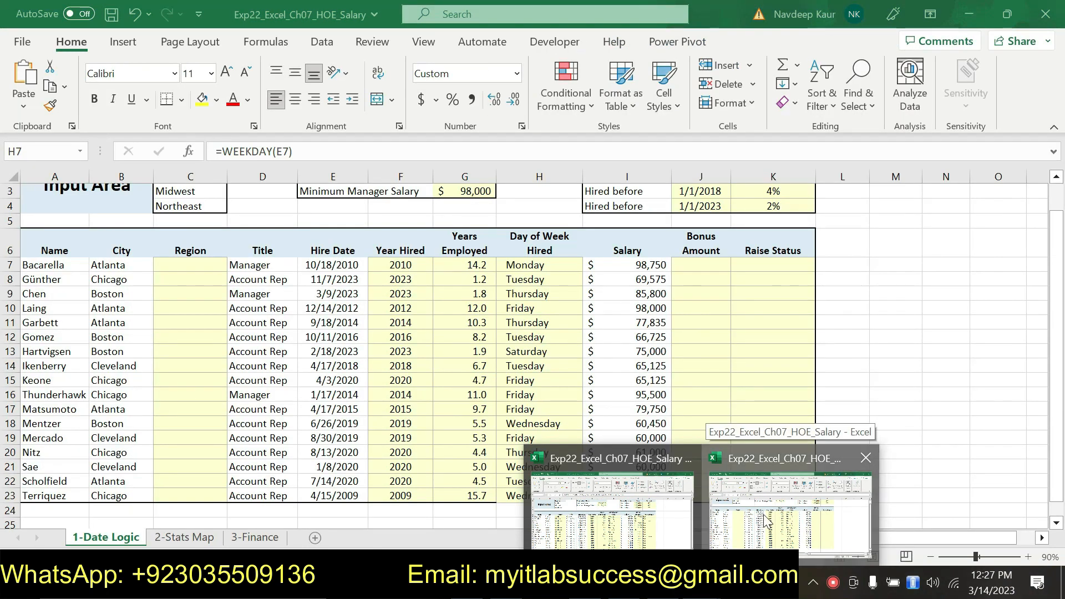
left_click(765, 520)
left_click(177, 267)
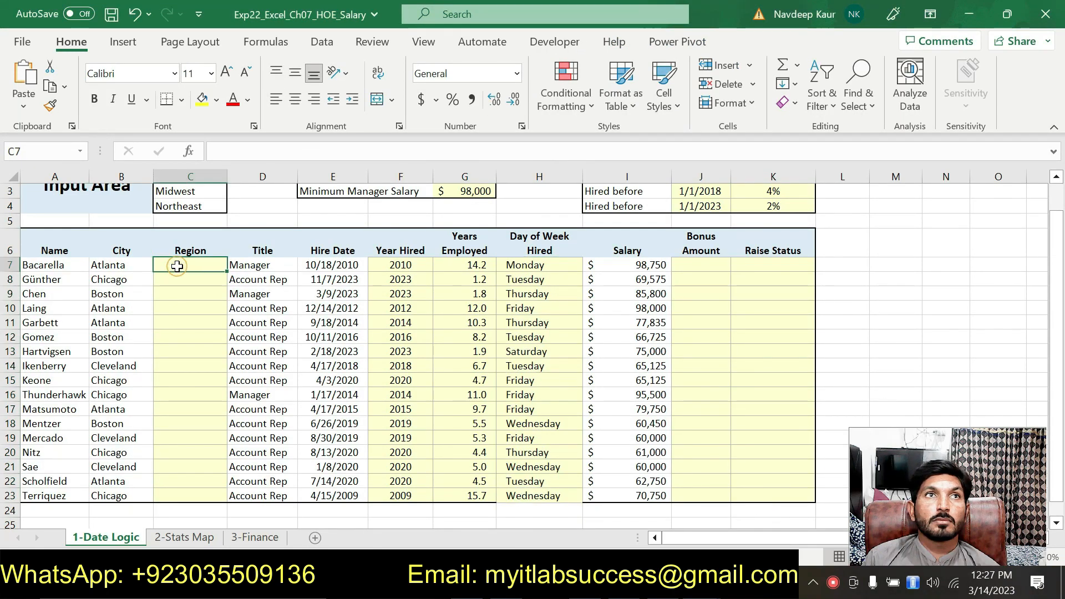
type("=")
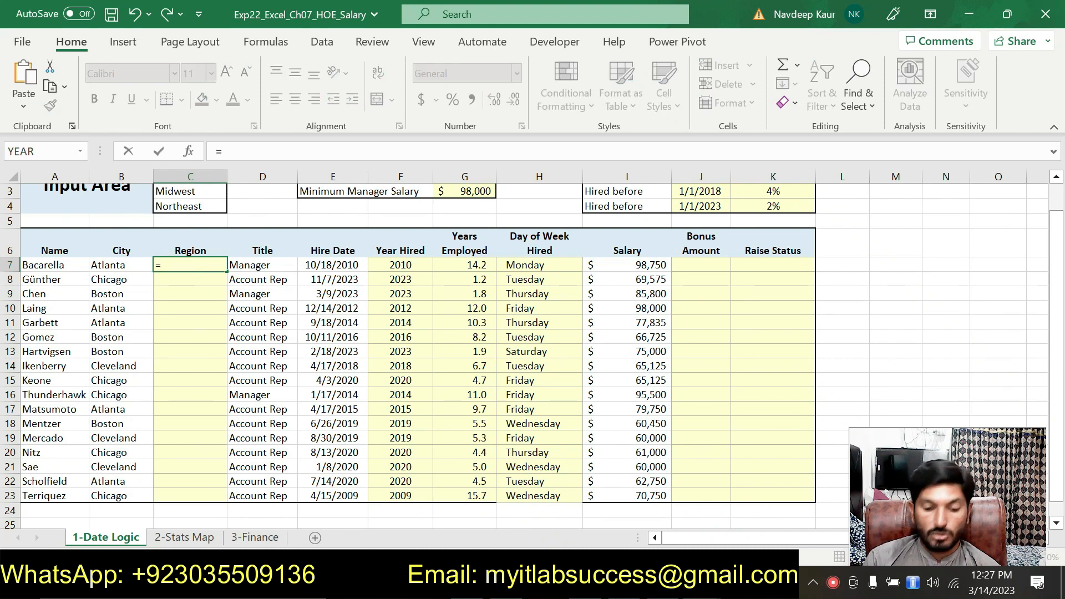
type("swith")
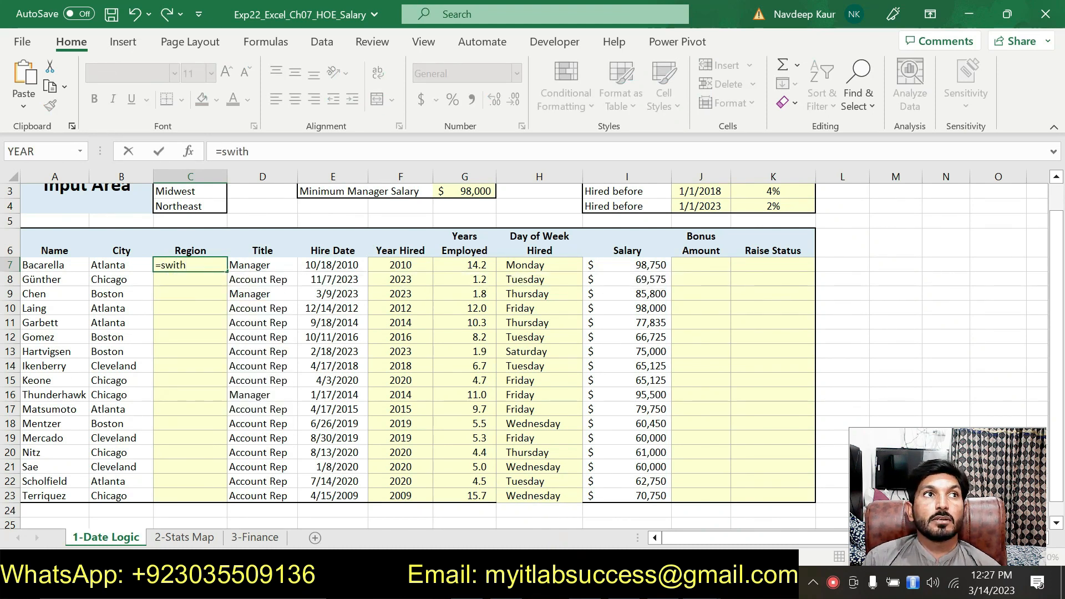
key("BackSpace")
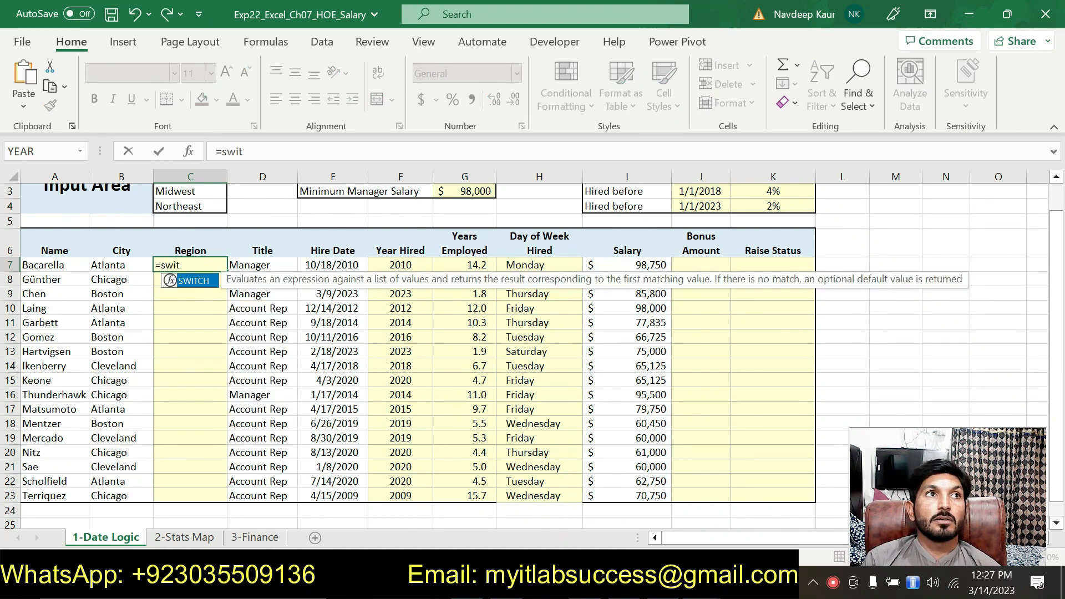
double_click(188, 280)
left_click(188, 151)
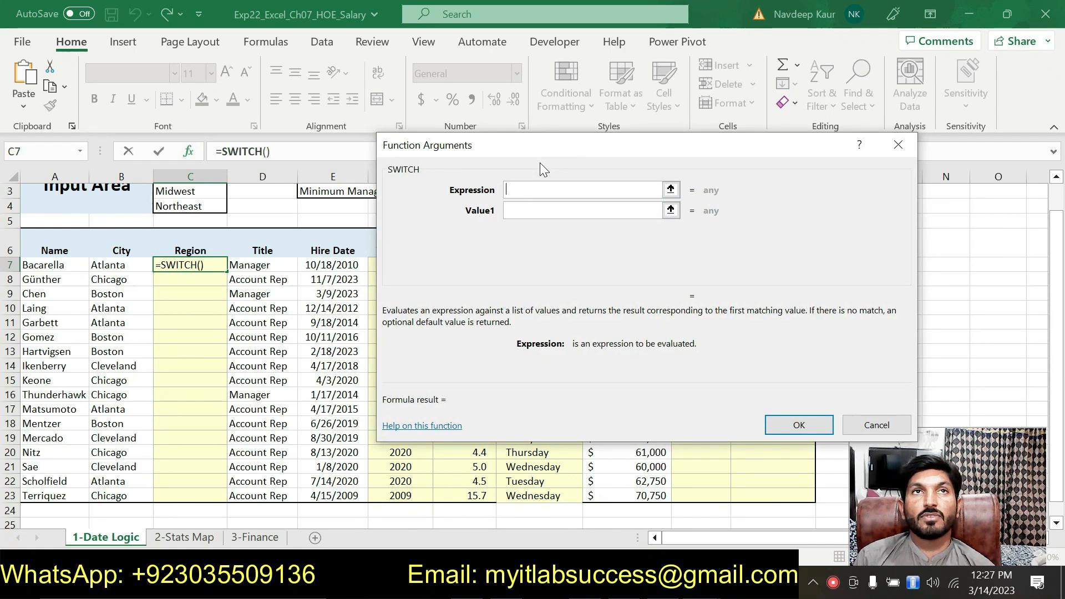
left_click(106, 265)
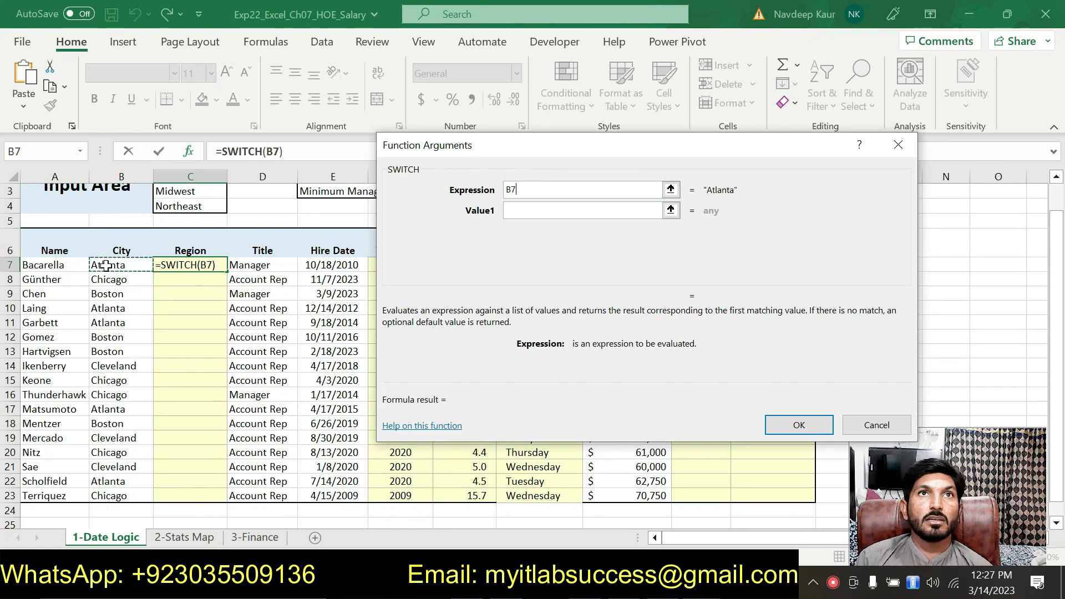
Step: Set Value1 of the SWITCH function to the text string "Atlanta", taking the city name from step 6 of the Word instructions
left_click(526, 210)
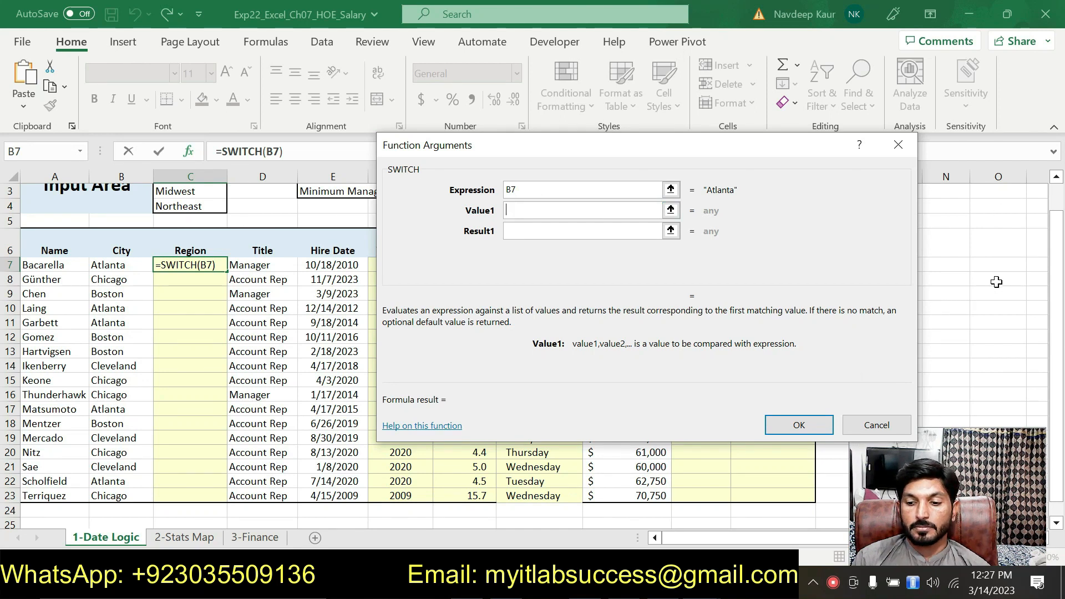
left_click_drag(1056, 260, 1061, 227)
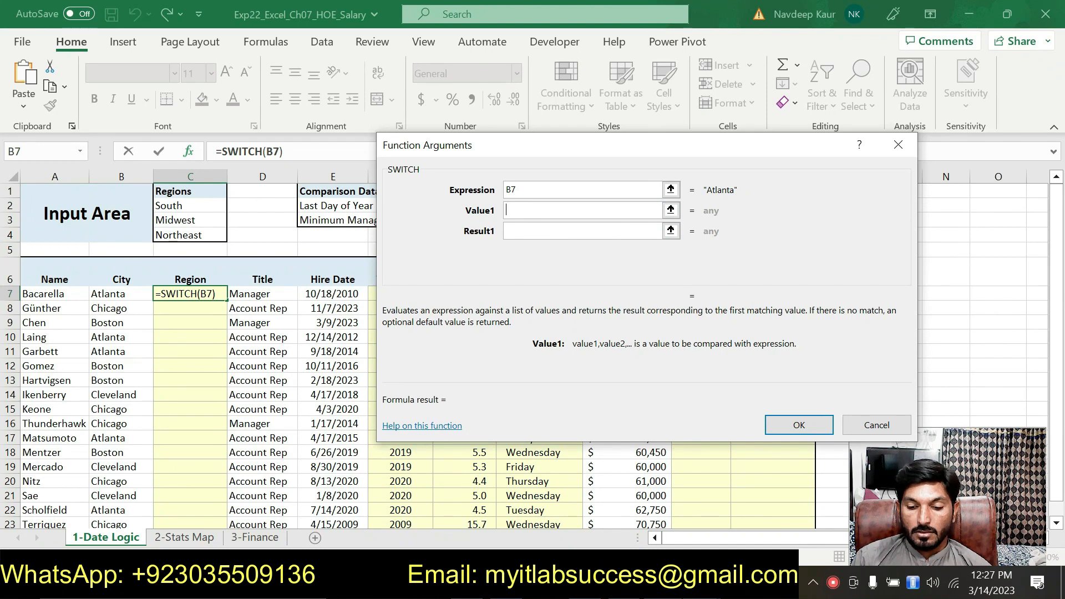
key("alt+Tab")
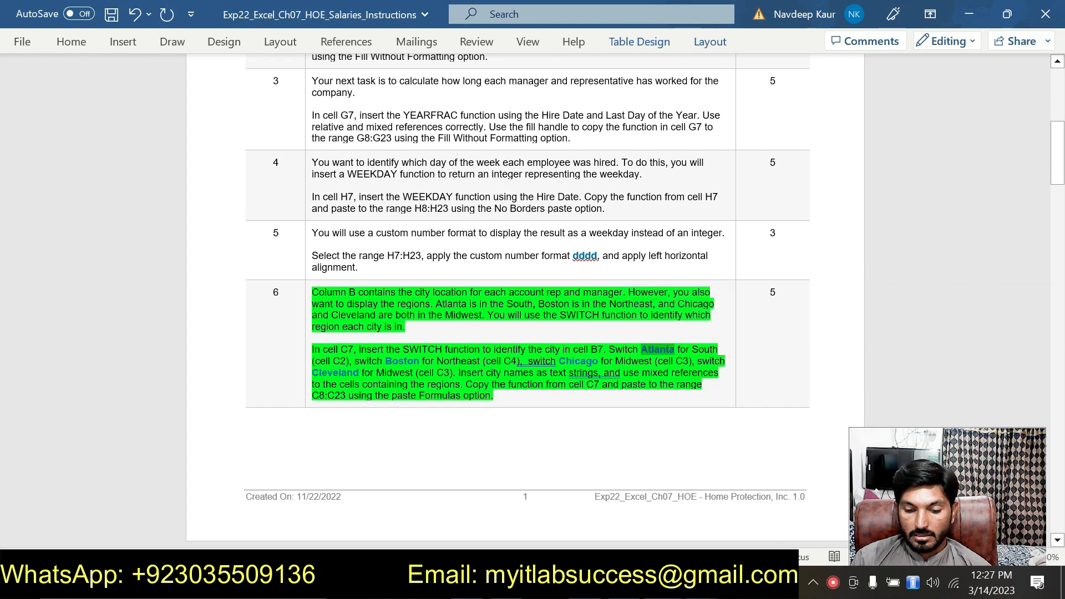
key("alt+Tab")
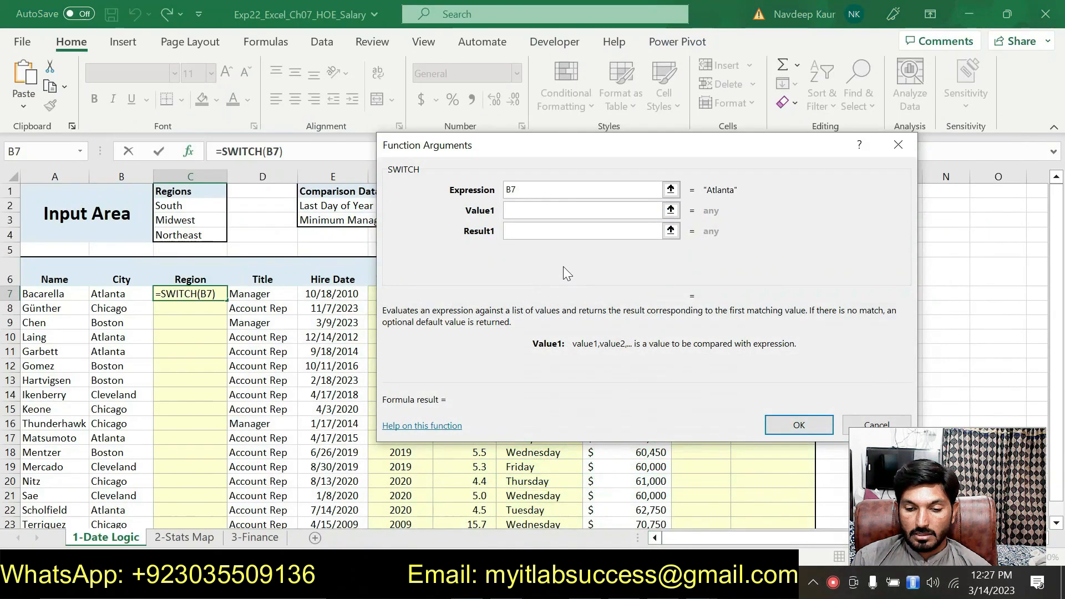
type("Atlanta")
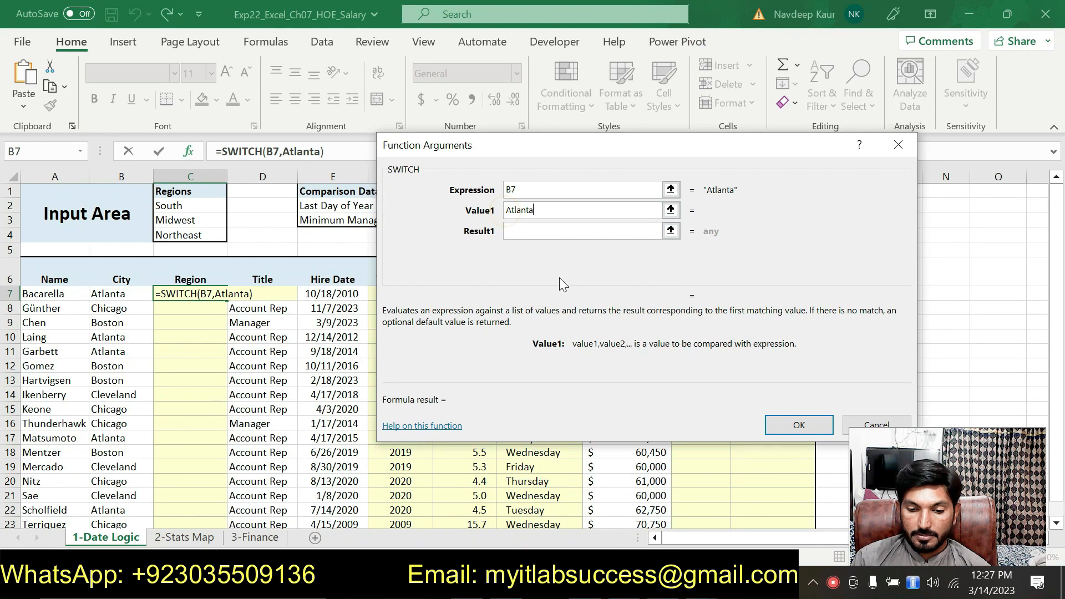
left_click(507, 210)
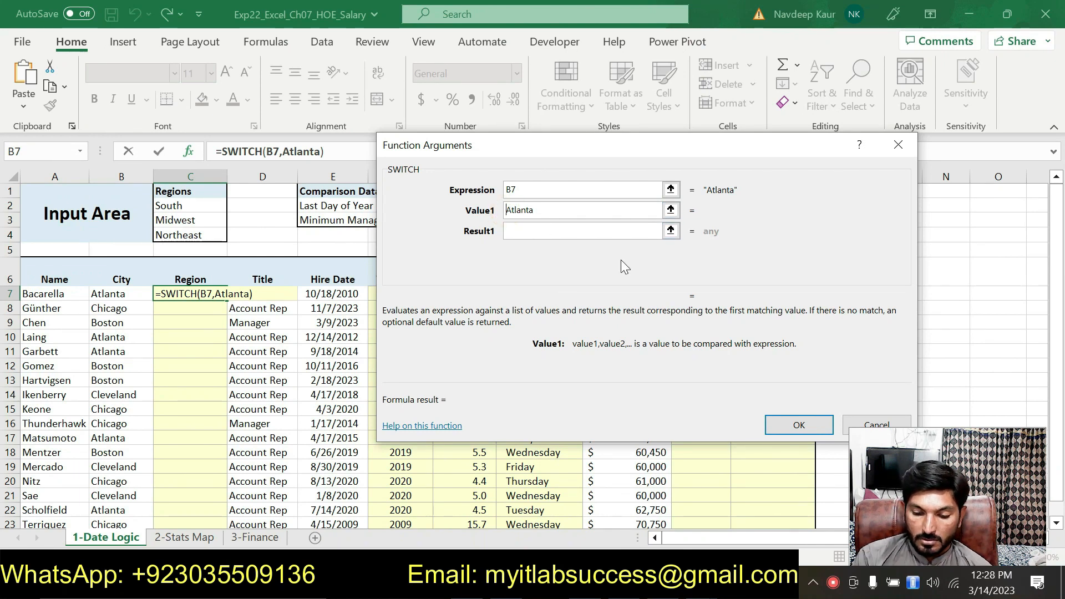
type("\"")
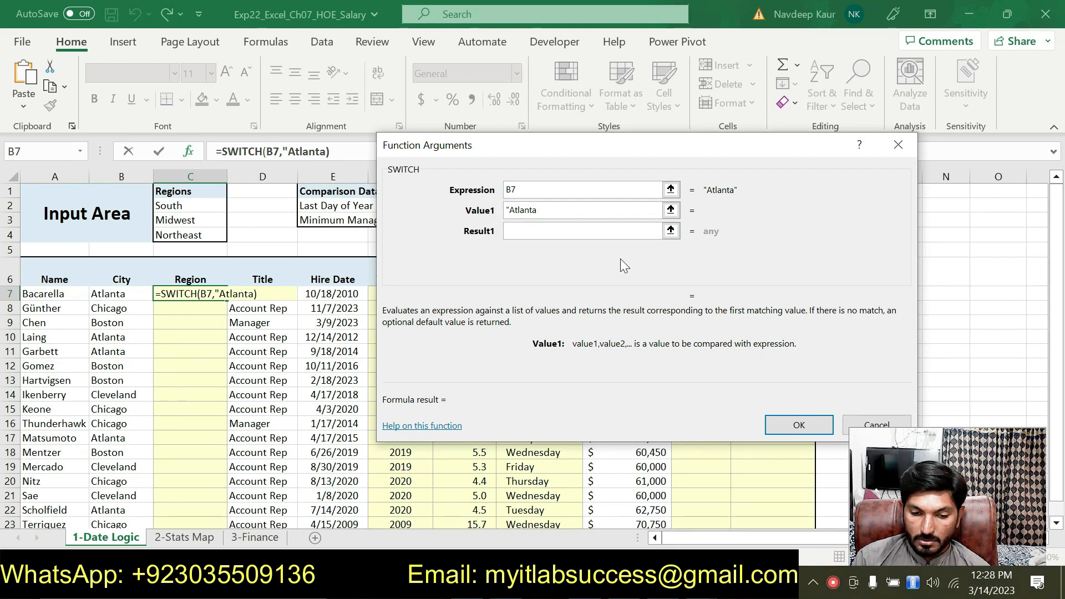
left_click(571, 210)
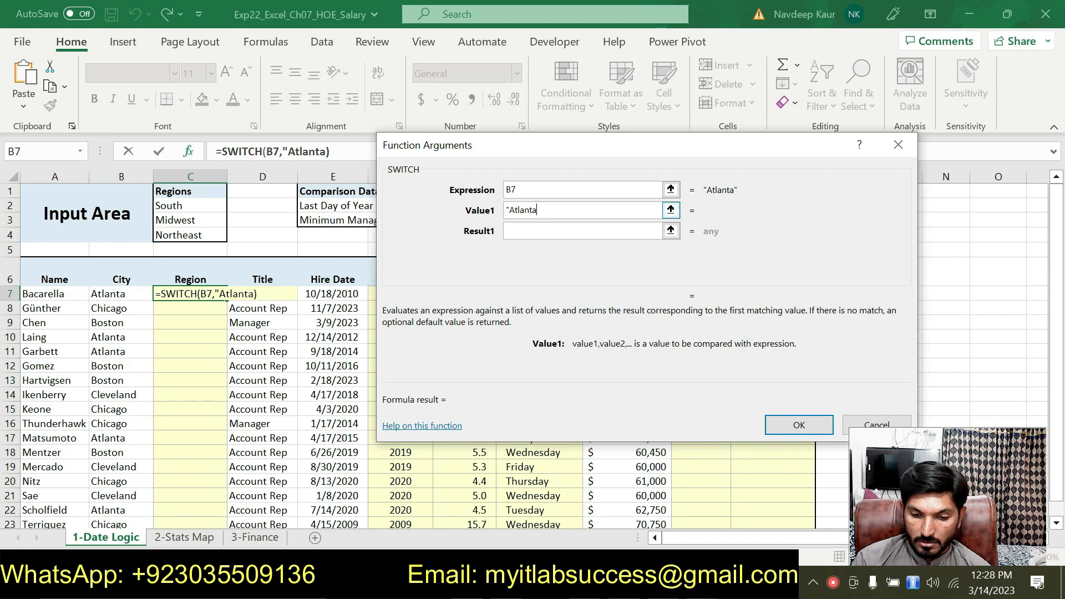
type("\"")
Step: Set Result1 of the SWITCH function to the South region cell as the absolute reference $C$2
left_click(519, 233)
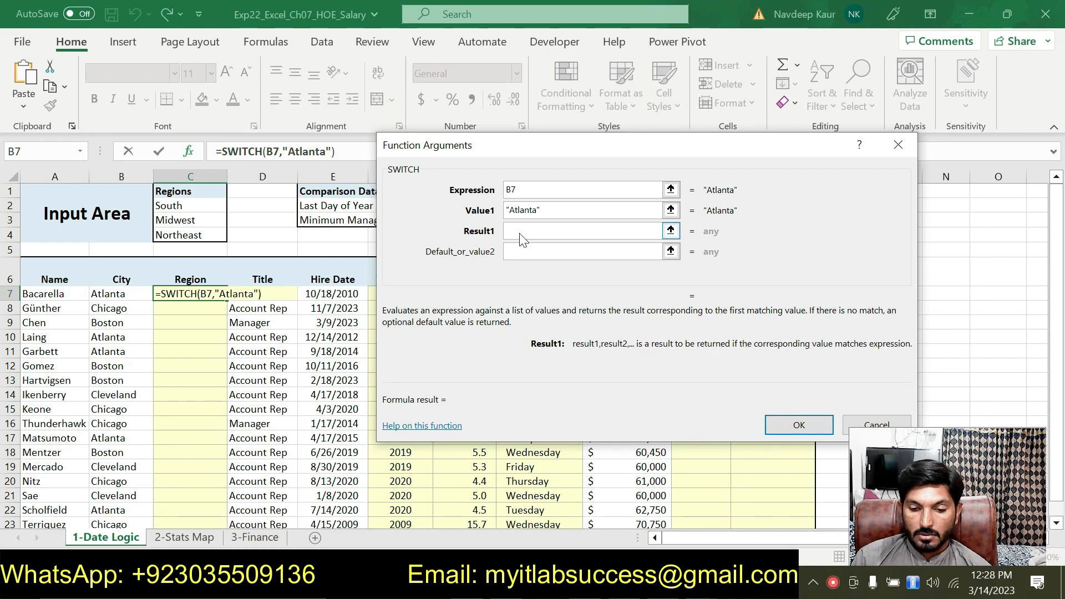
left_click(200, 206)
left_click(508, 231)
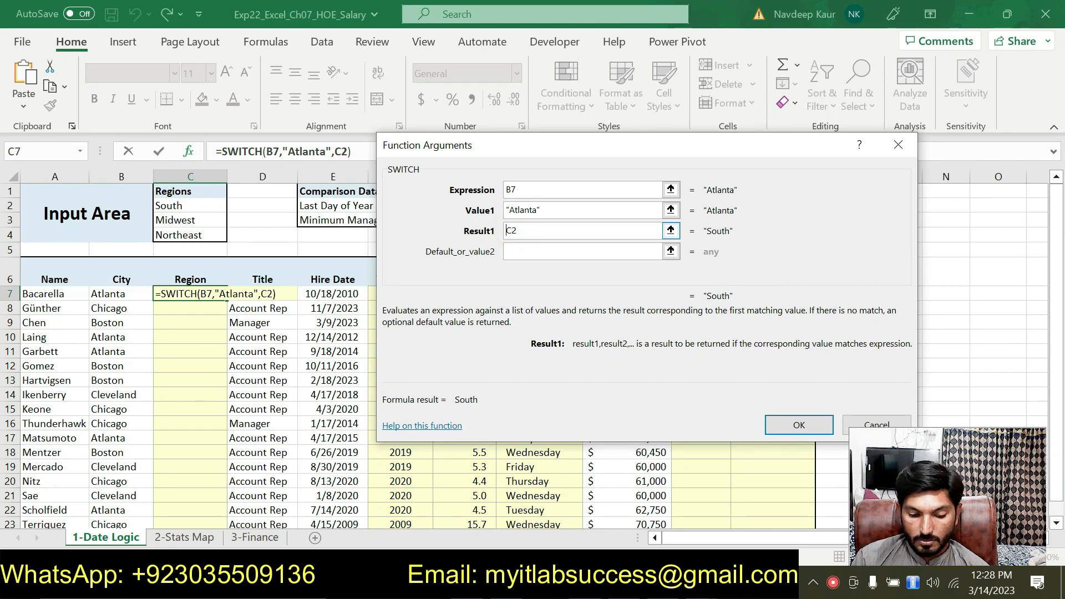
type("$")
left_click(515, 231)
type("$")
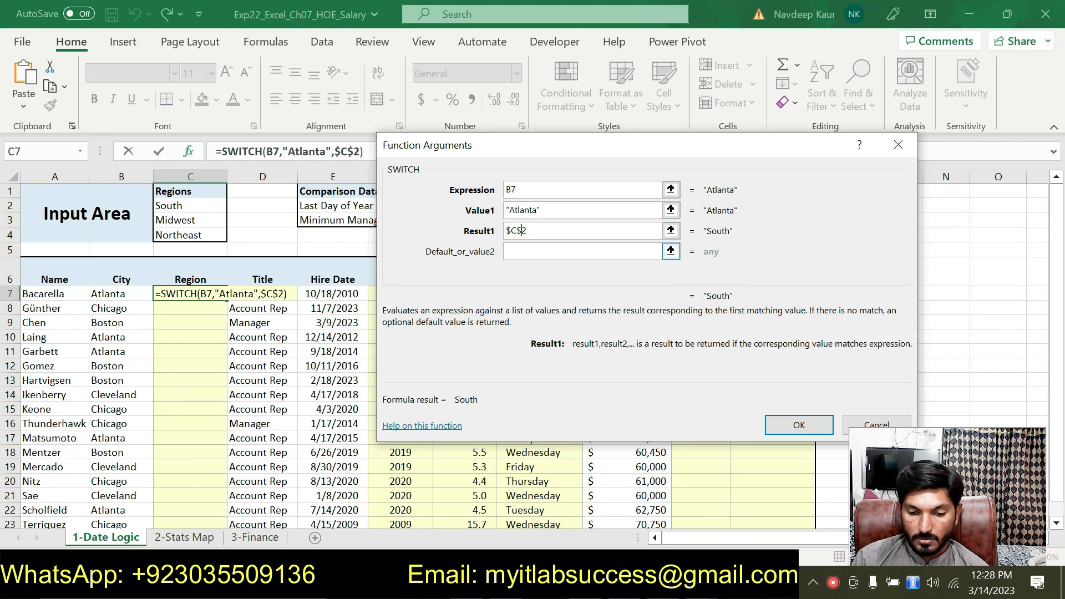
Step: Set Default_or_value2 of the SWITCH function to the text string "Boston", taking the city name from step 6 of the Word instructions
left_click(519, 253)
key("alt+Tab")
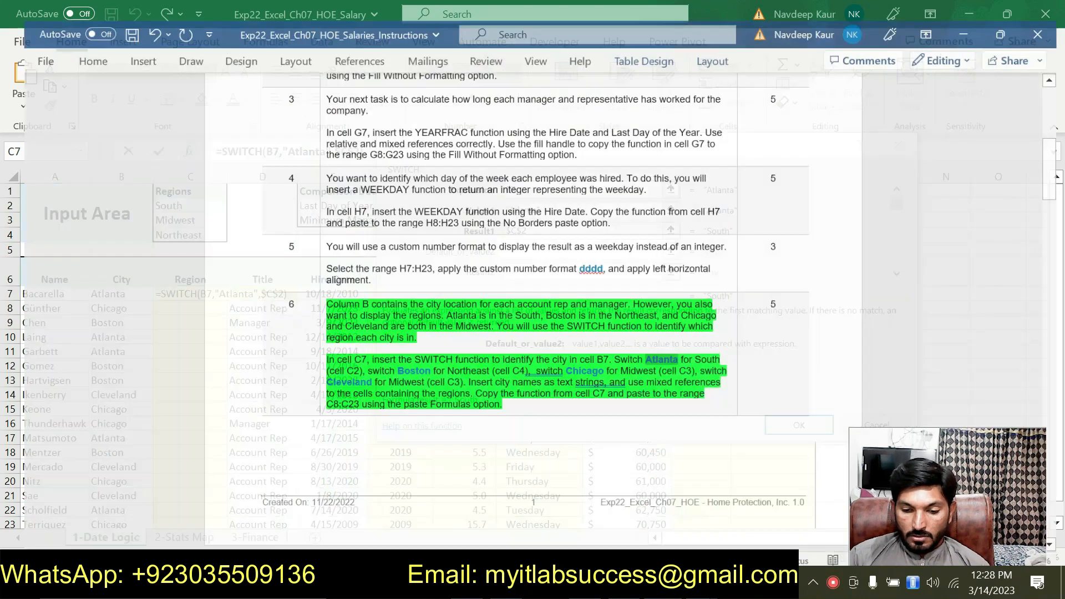
left_click(625, 401)
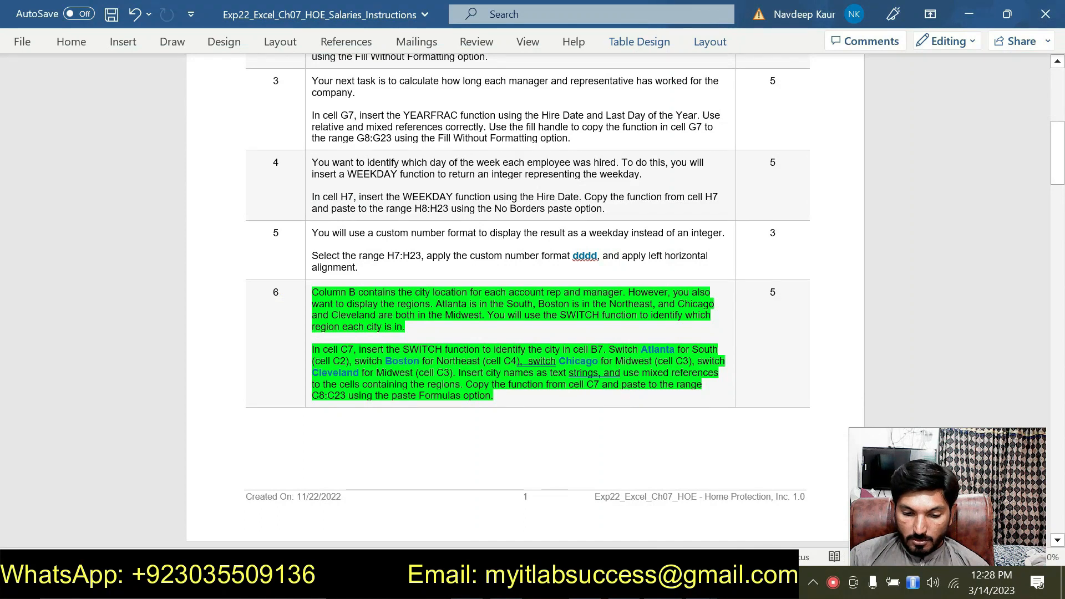
double_click(398, 360)
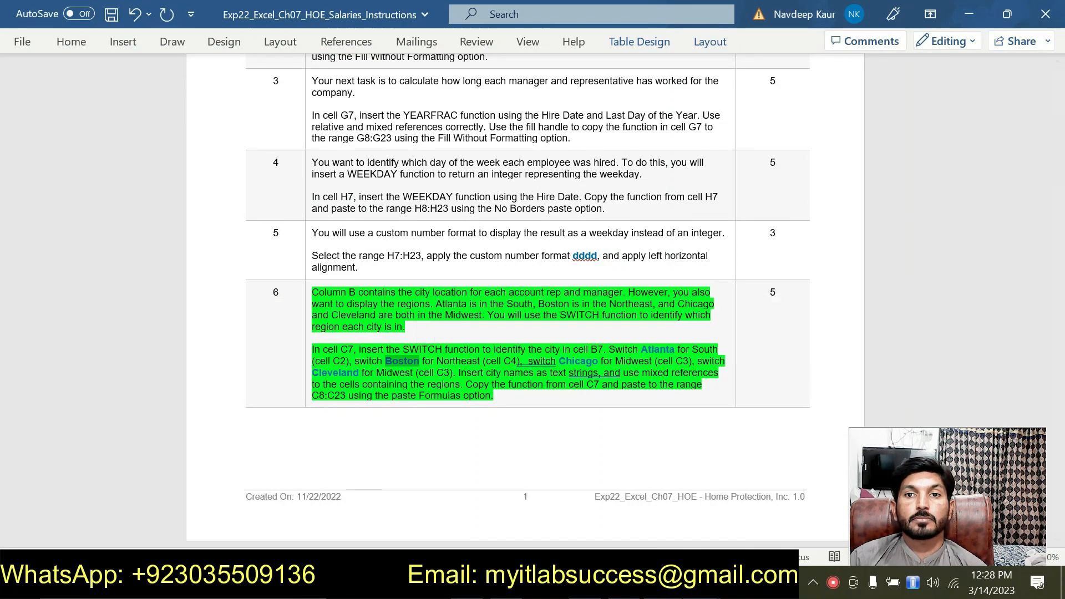
key("alt+Tab")
left_click(556, 251)
type("\"Boston\"")
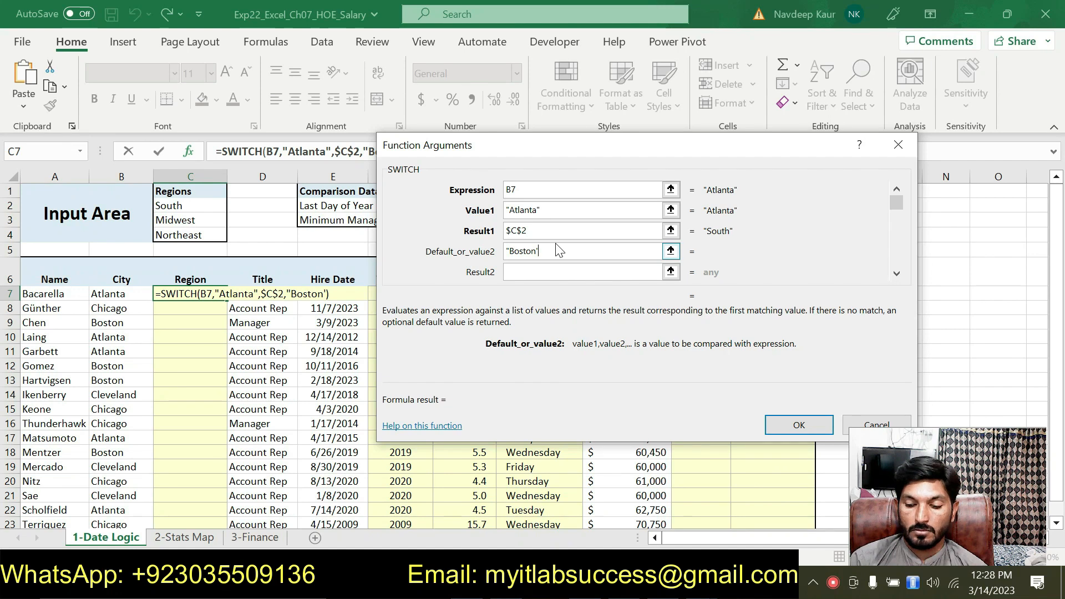
type("\"")
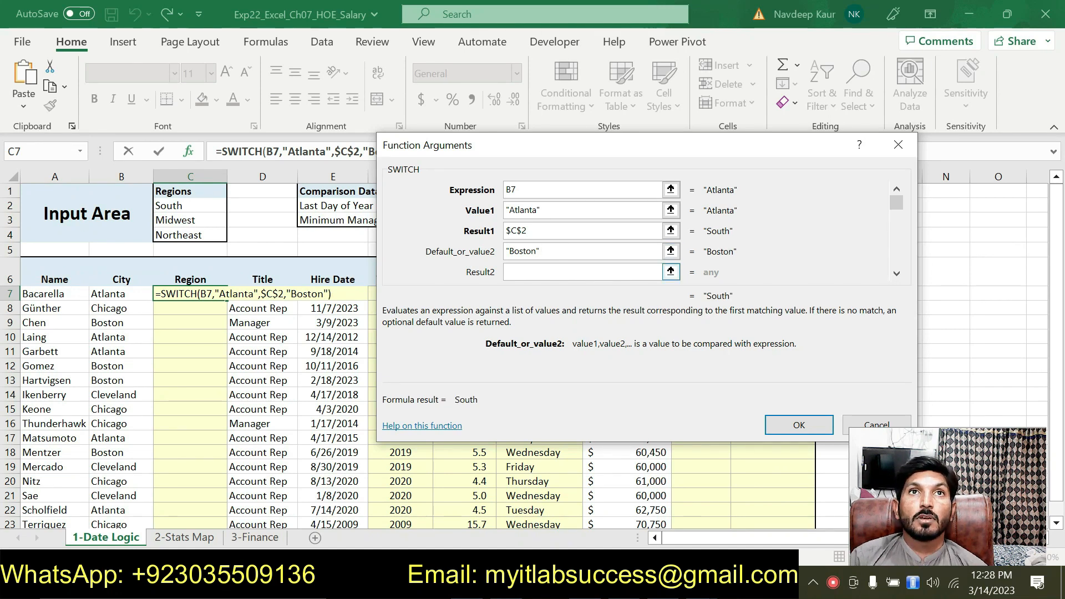
Step: Set Result2 to the Northeast region cell as the absolute reference $C$4, checking the cell against step 6 of the Word instructions
left_click(529, 270)
left_click(174, 219)
left_click(507, 271)
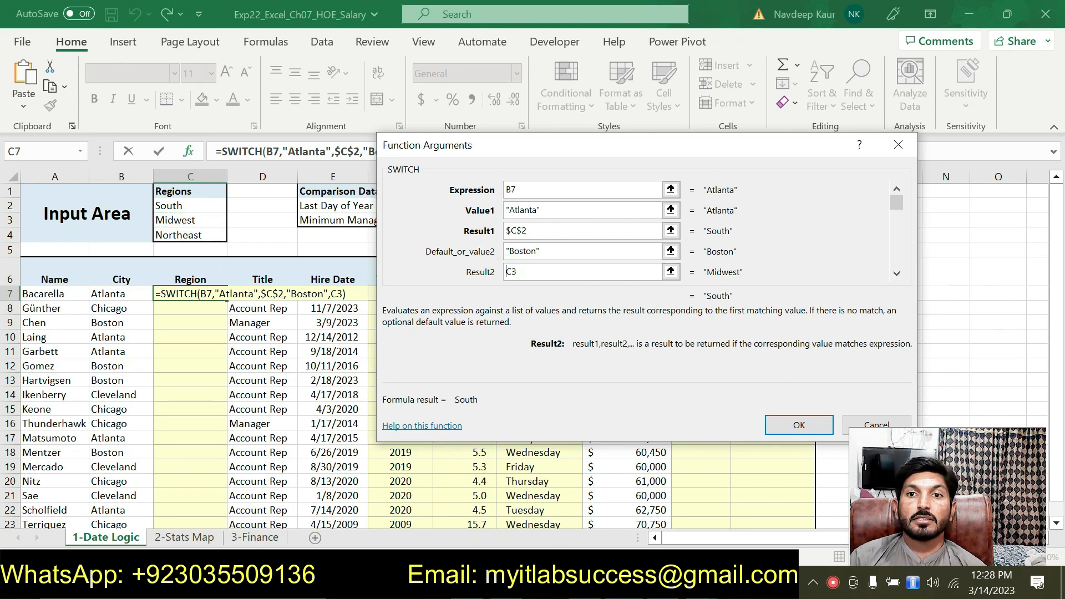
key("alt+Tab")
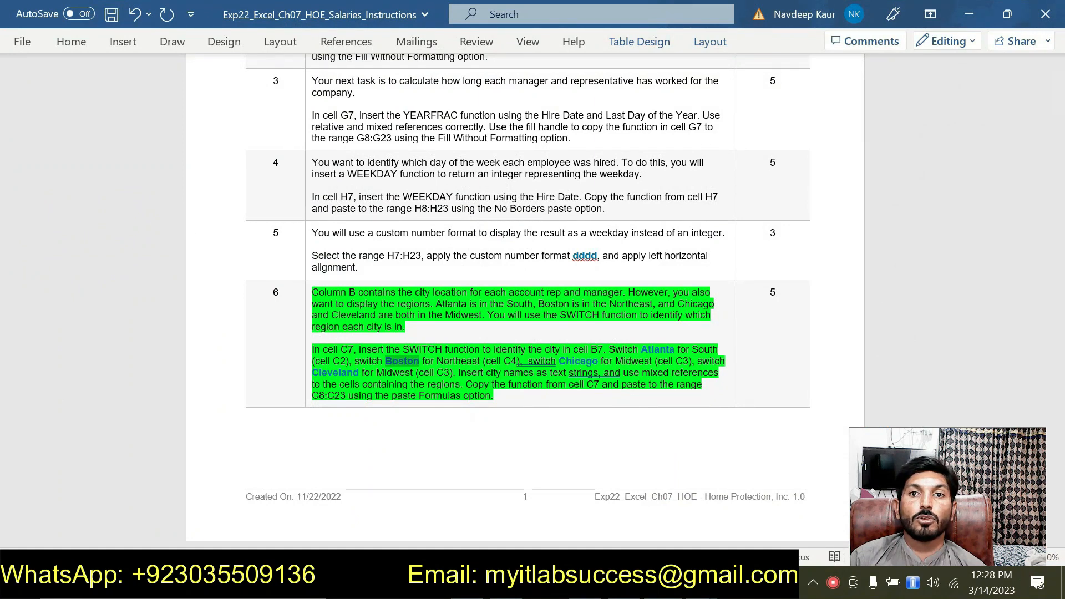
key("alt+Tab")
double_click(515, 267)
left_click(173, 232)
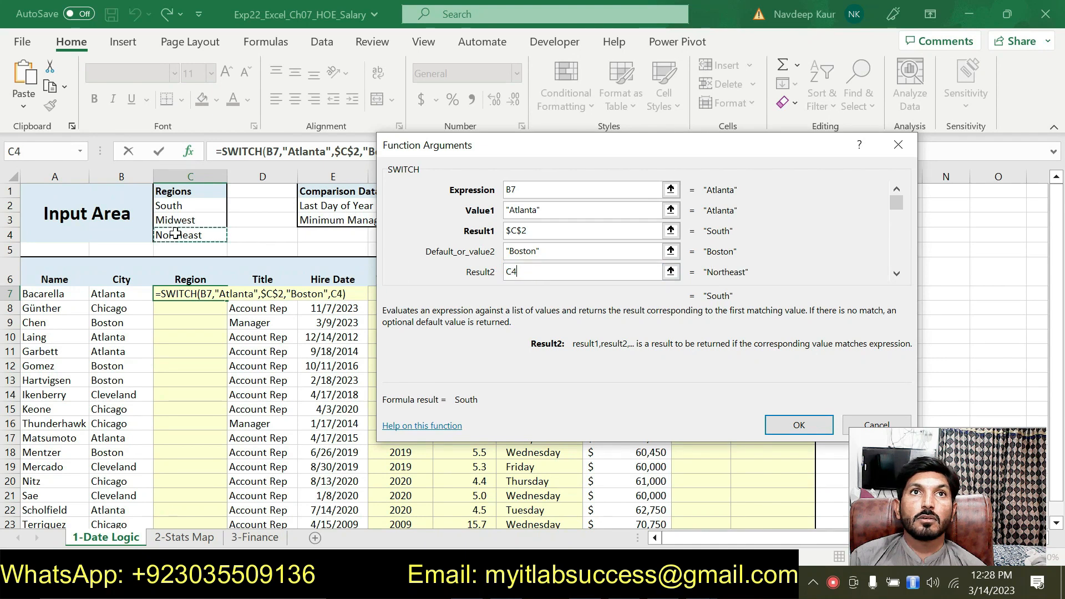
left_click(507, 273)
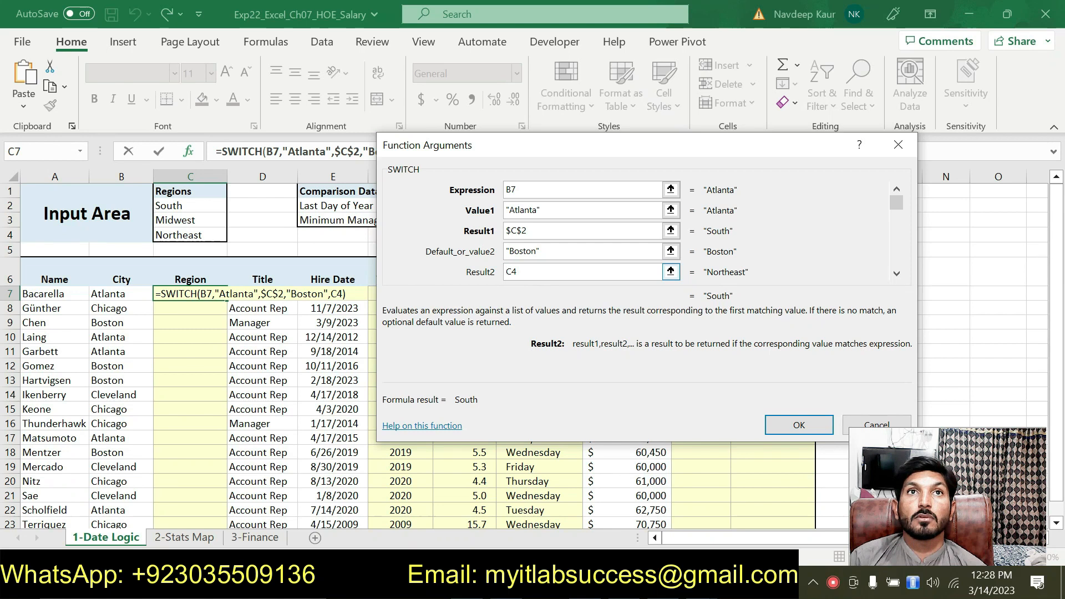
type("#")
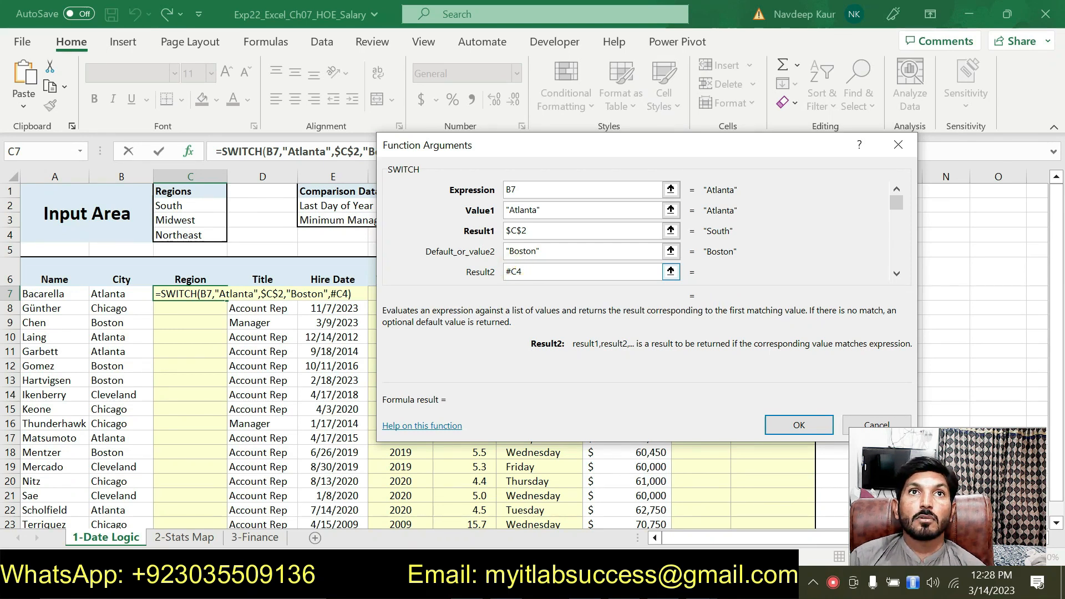
key("BackSpace")
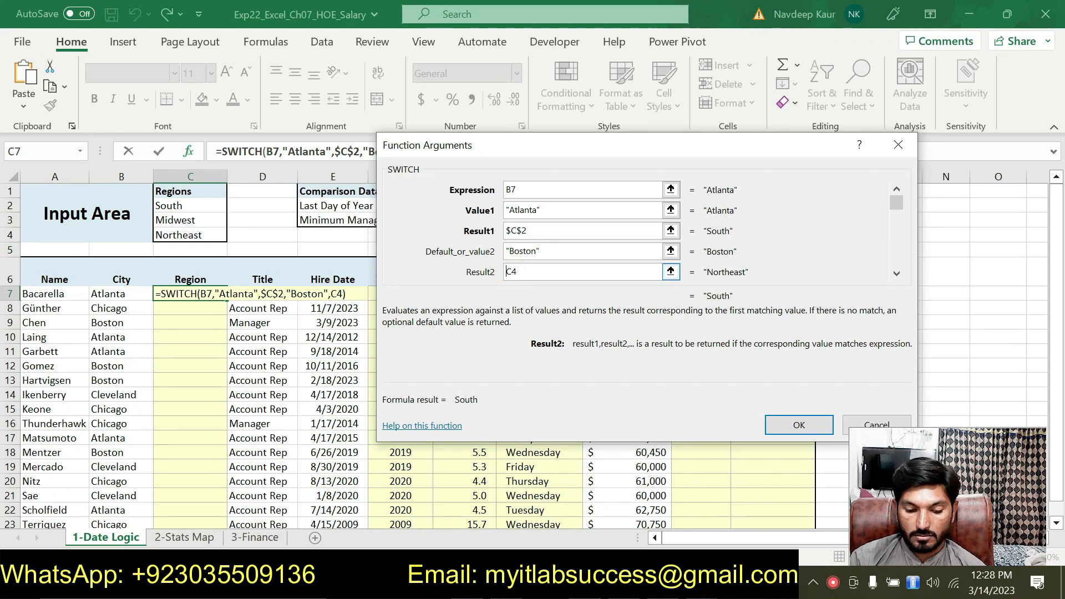
type("$C$")
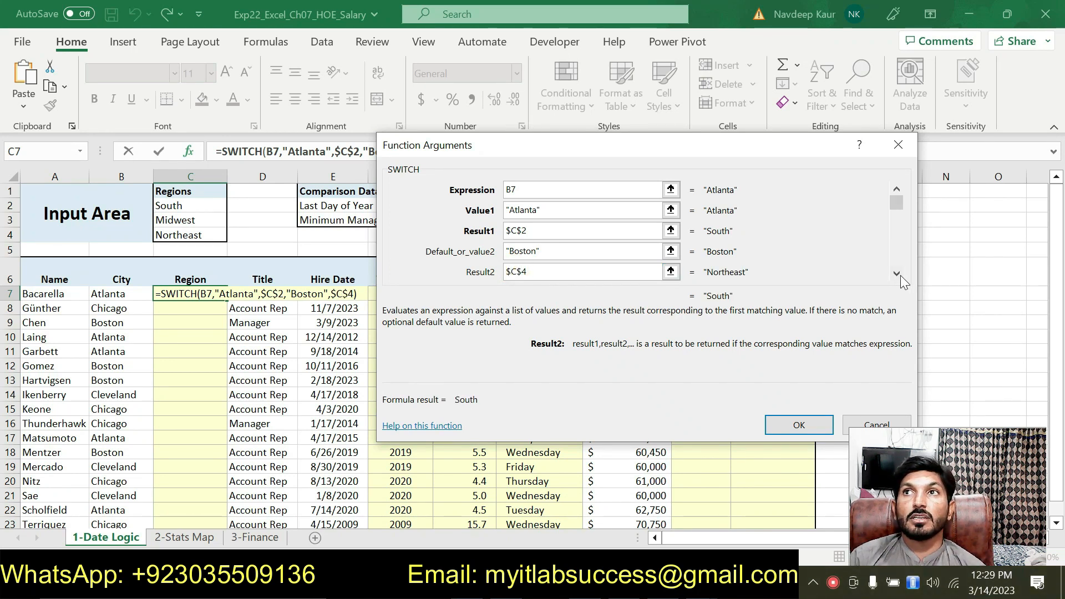
Step: Copy the city name Chicago from step 6 of the Word instructions and enter it as the text string "Chicago" in Default_or_value3
left_click(896, 274)
left_click(894, 275)
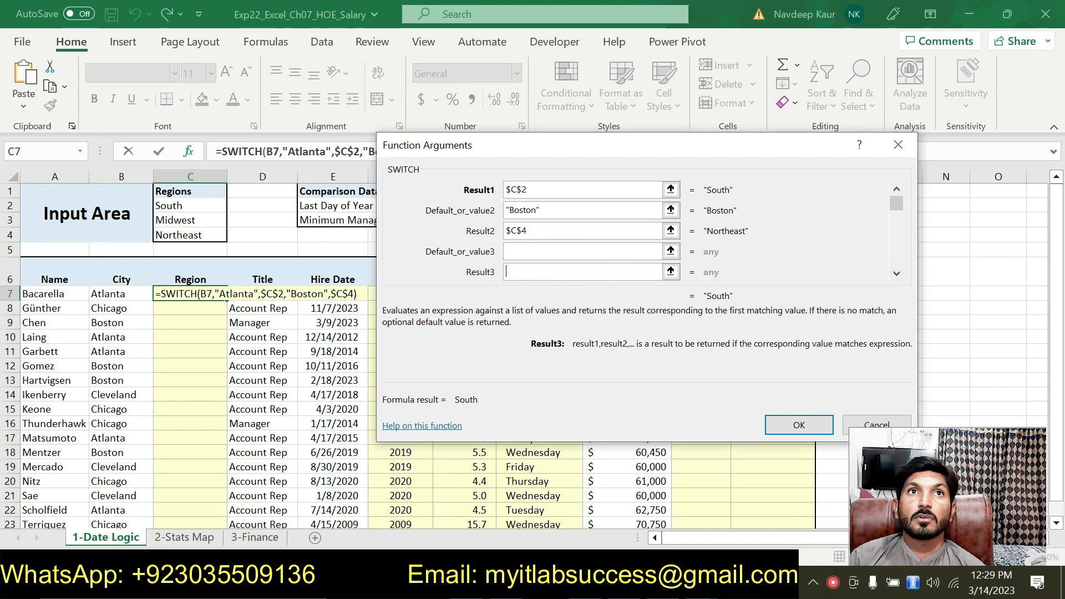
left_click(543, 251)
left_click(670, 582)
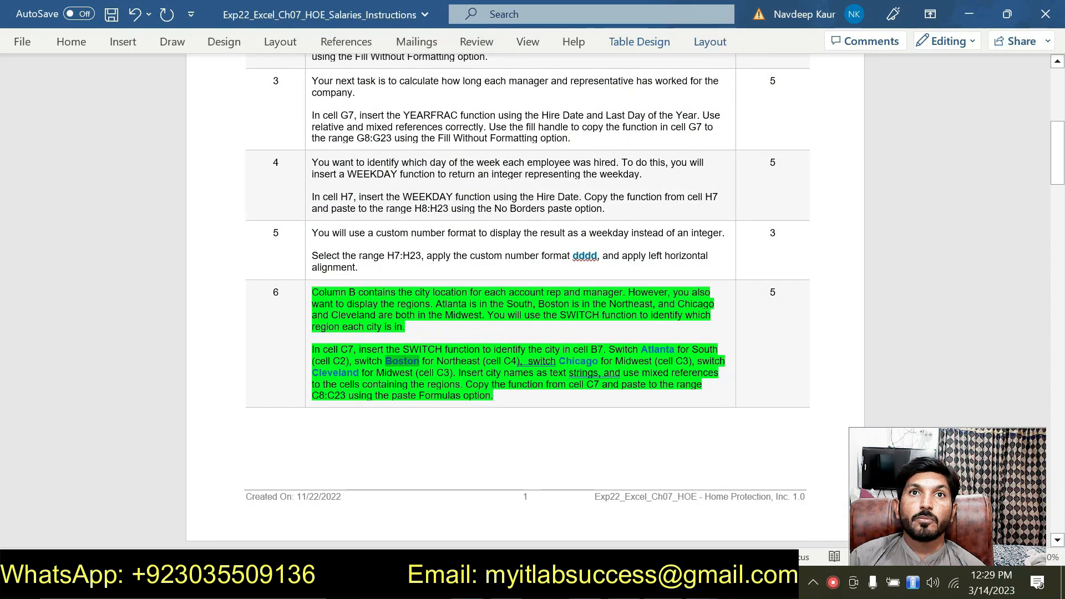
left_click_drag(560, 360, 592, 361)
key("ctrl+c")
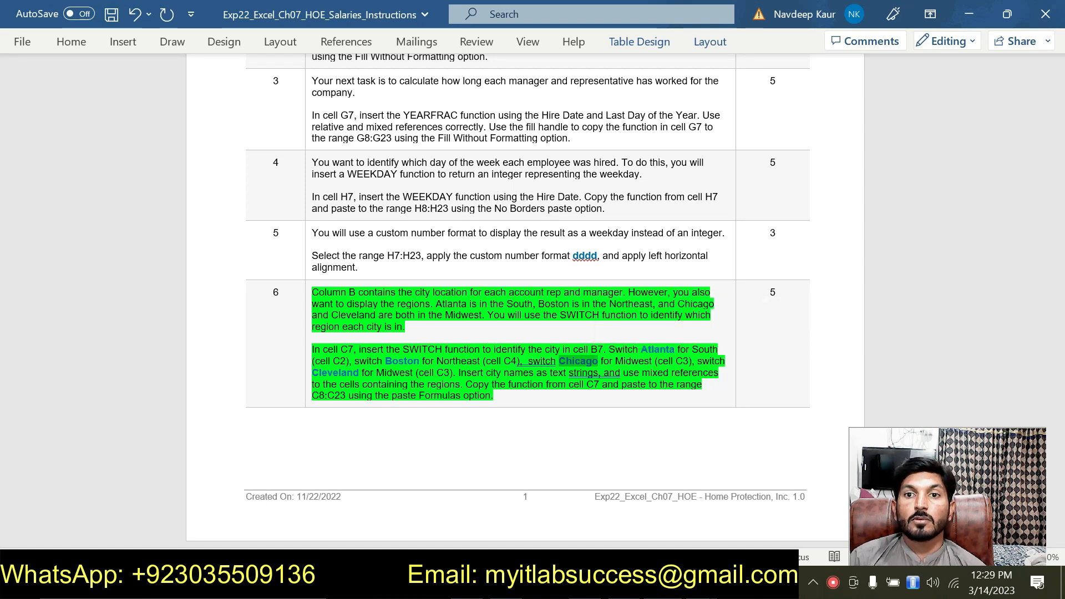
key("alt+Tab")
type("\"")
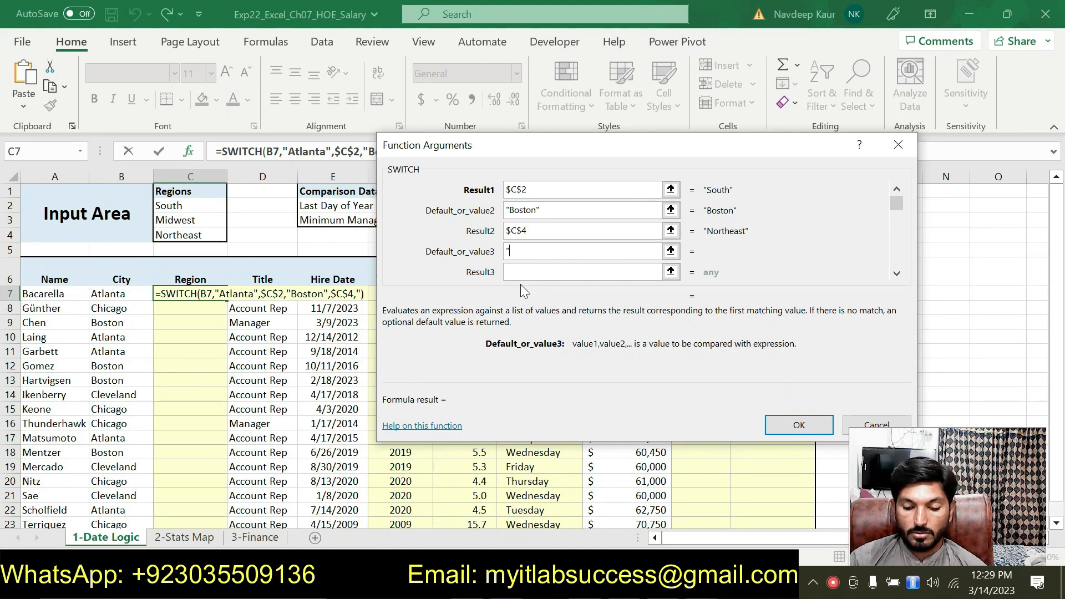
key("ctrl+v")
type("\"")
Step: Set Result3 to the Midwest region cell as the absolute reference $C$3, checking the cell against the Word instructions
left_click(526, 272)
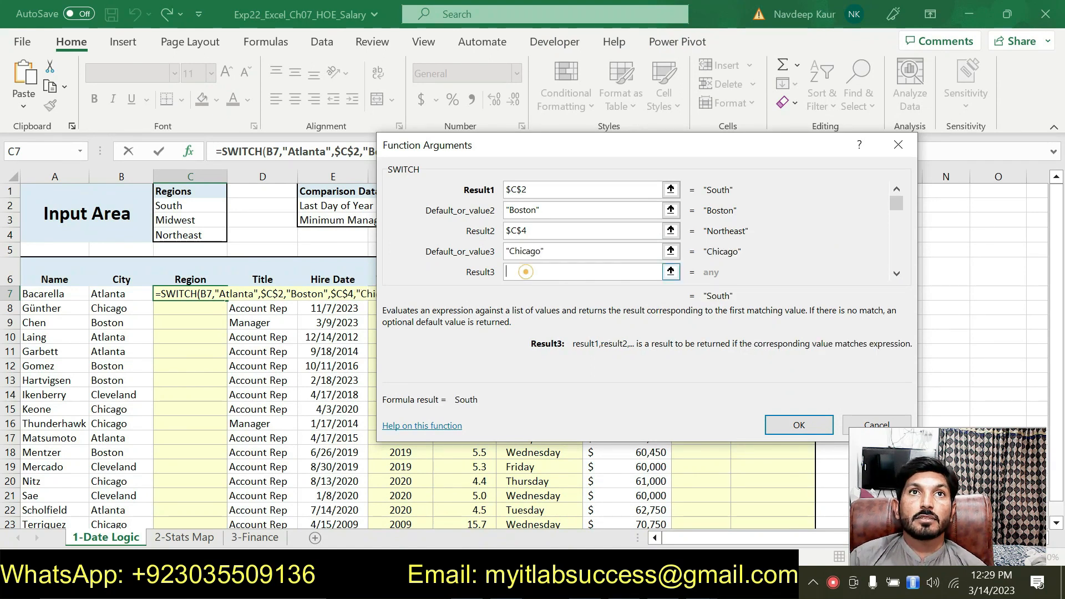
key("alt+Tab")
key("alt+Tab")
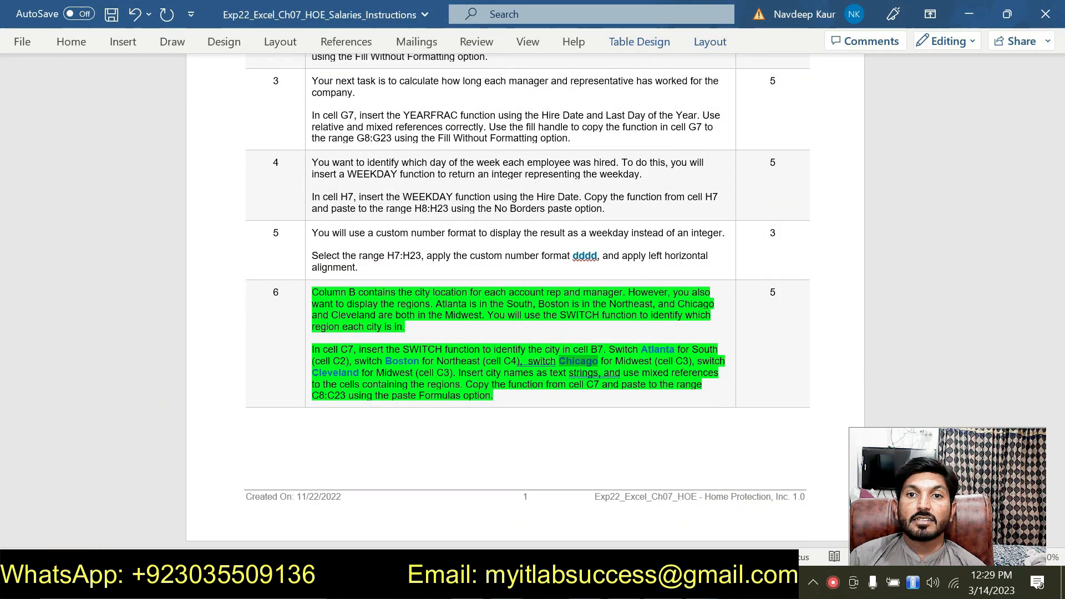
key("alt+Tab")
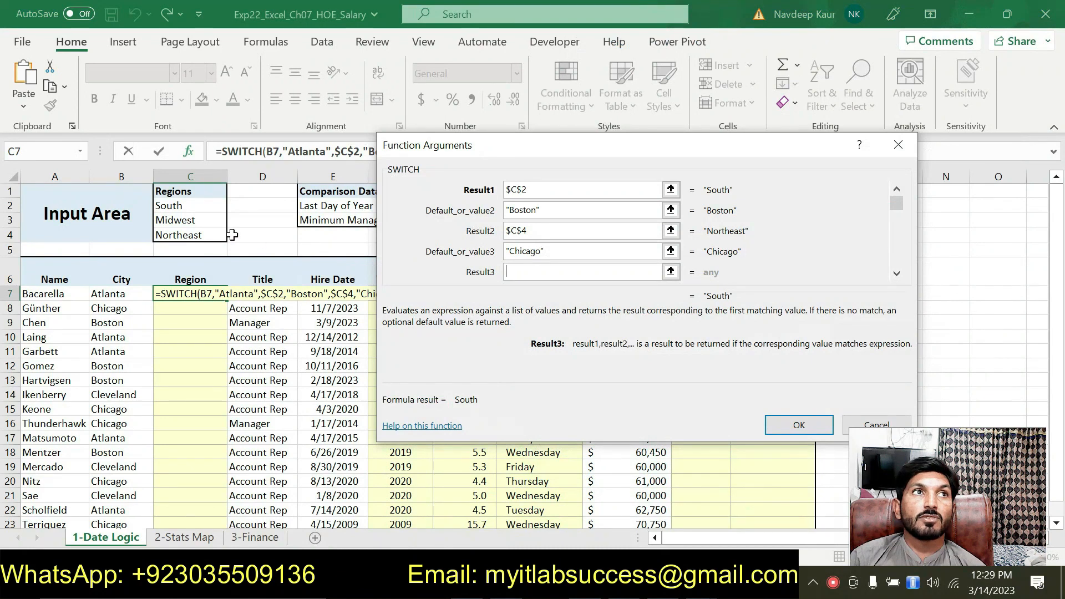
left_click(211, 234)
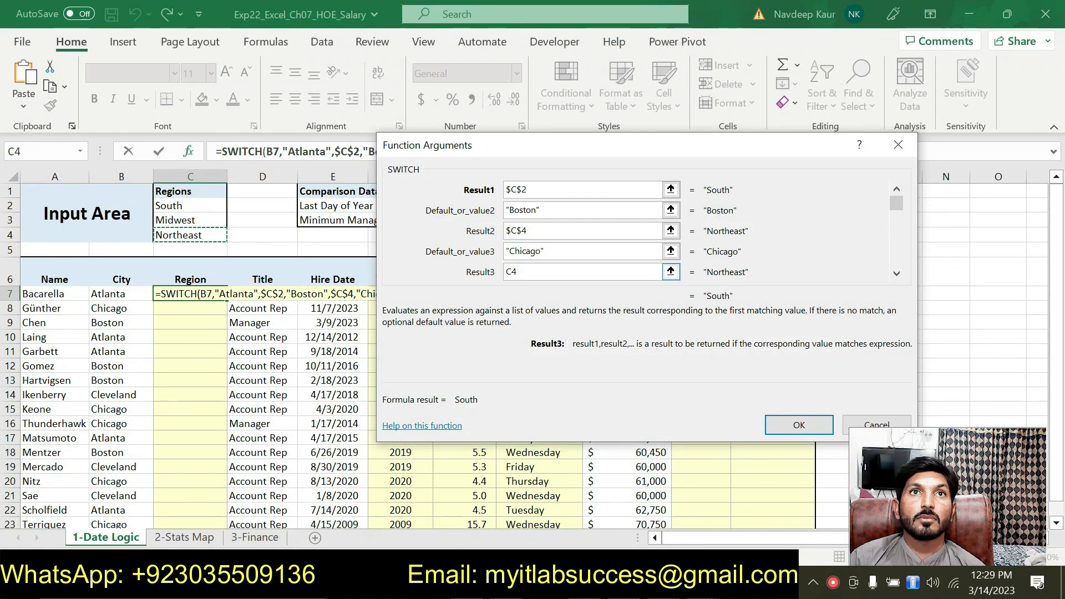
key("BackSpace")
type("3")
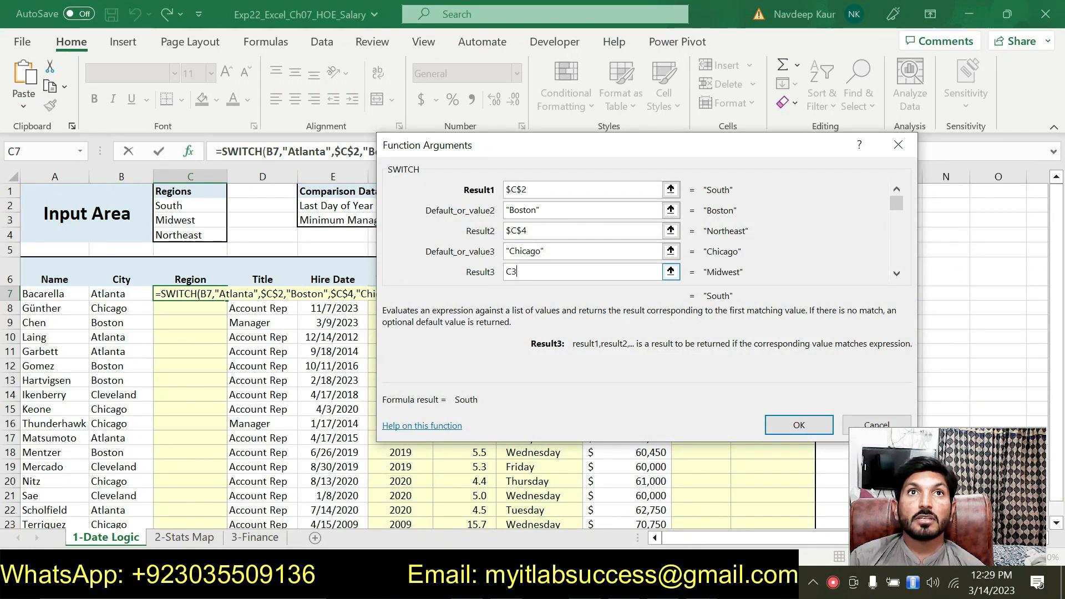
left_click(517, 271)
type("$C$")
Step: Set Default_or_value4 of the SWITCH function to the text string "Cleveland", taking the city name from the Word instructions
left_click(896, 274)
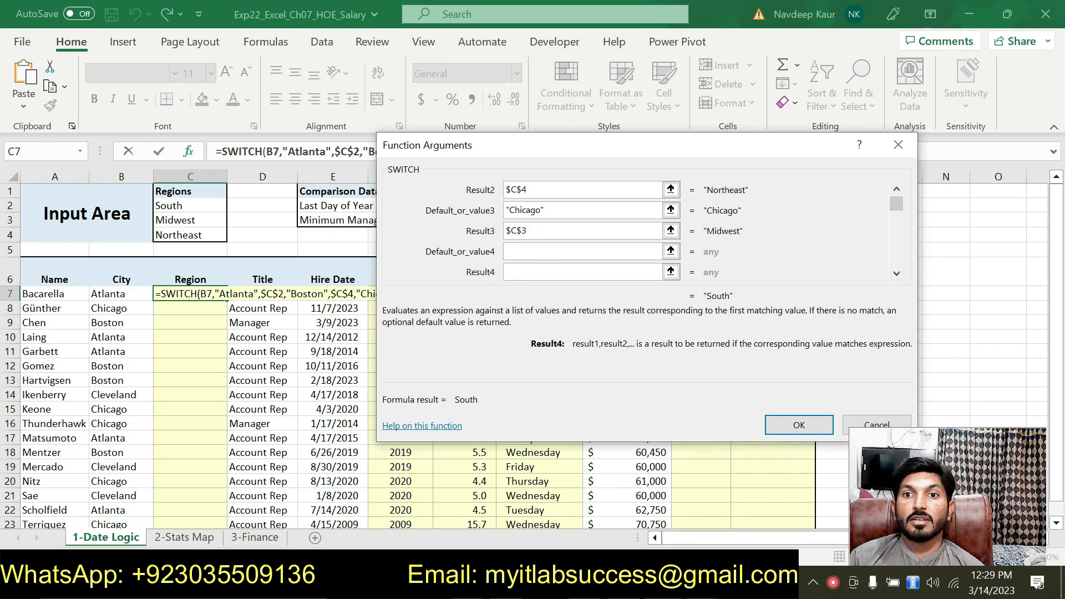
key("alt+Tab")
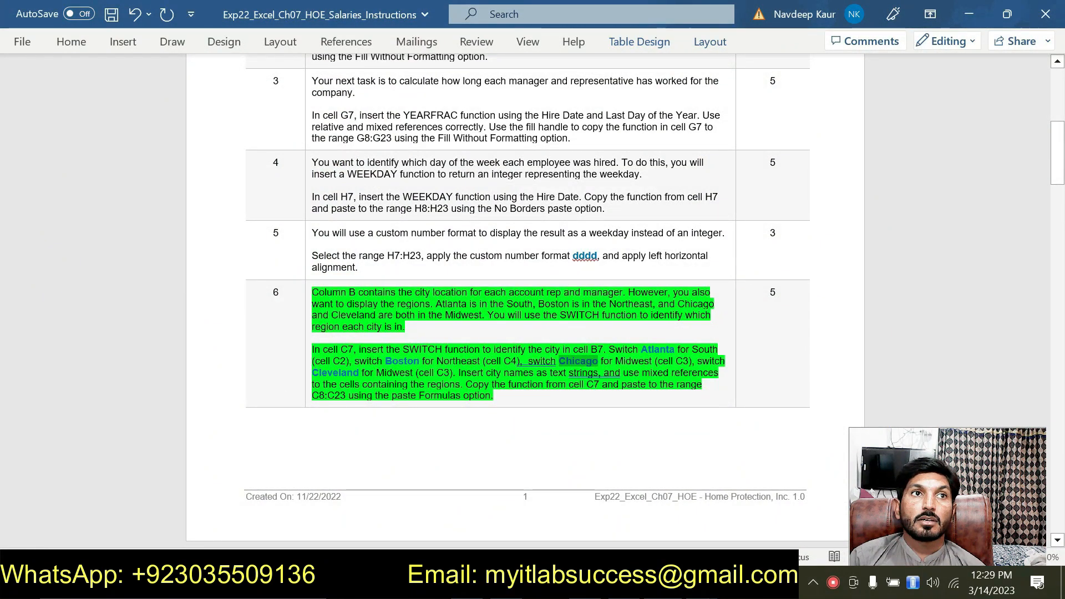
left_click_drag(312, 373, 359, 373)
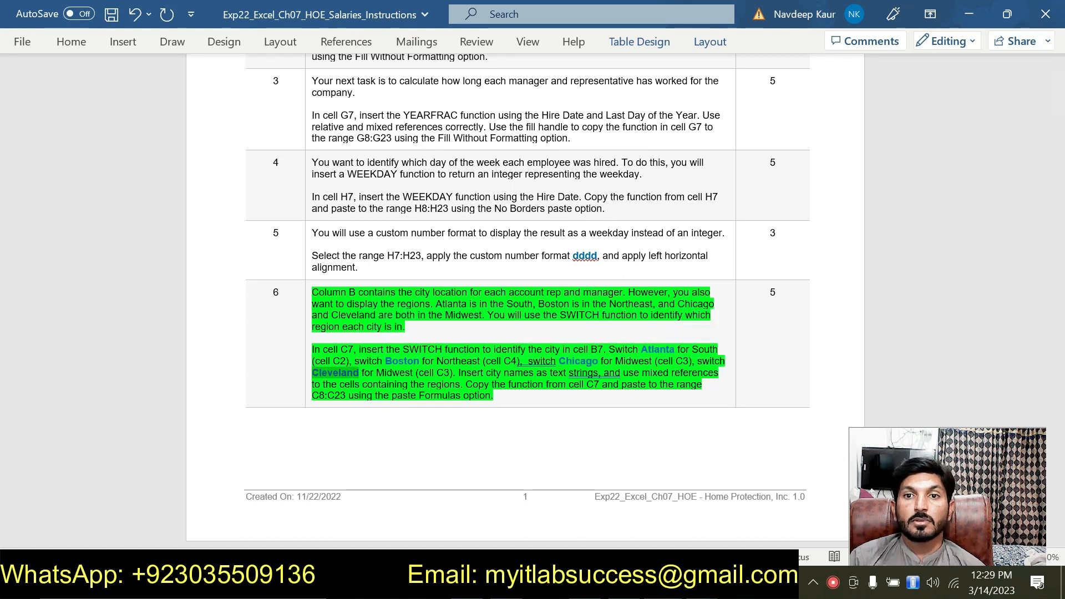
key("alt+Tab")
type("\"")
key("BackSpace")
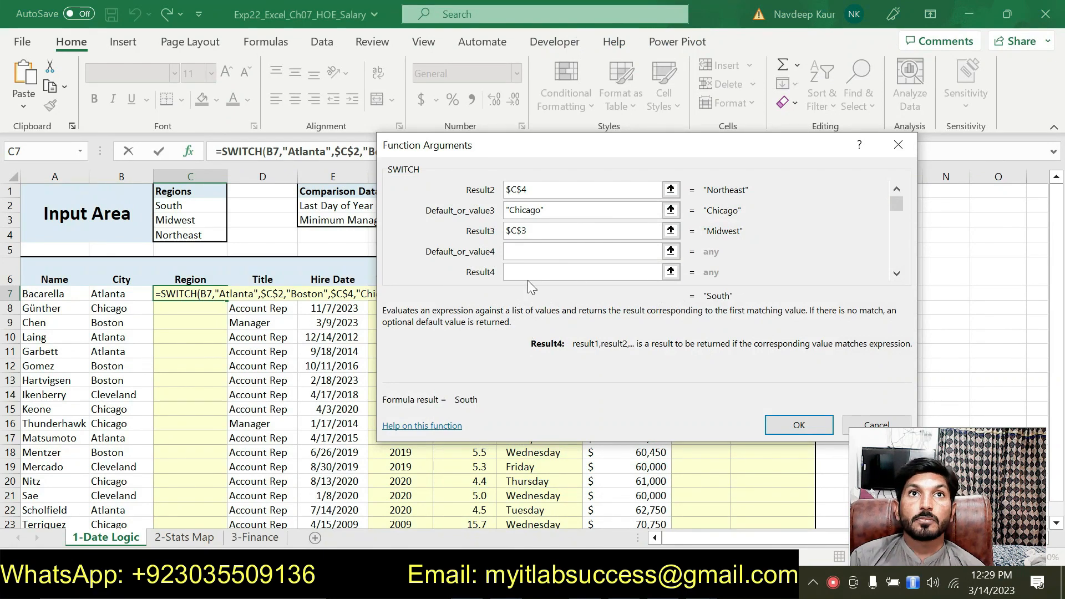
left_click(521, 251)
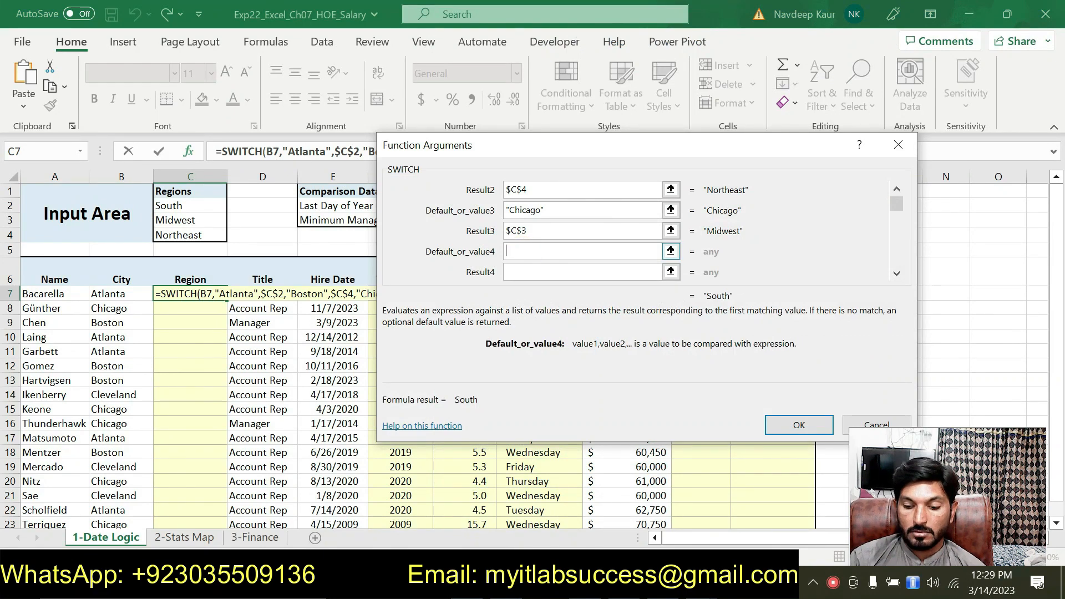
type("\"Cleveland\"")
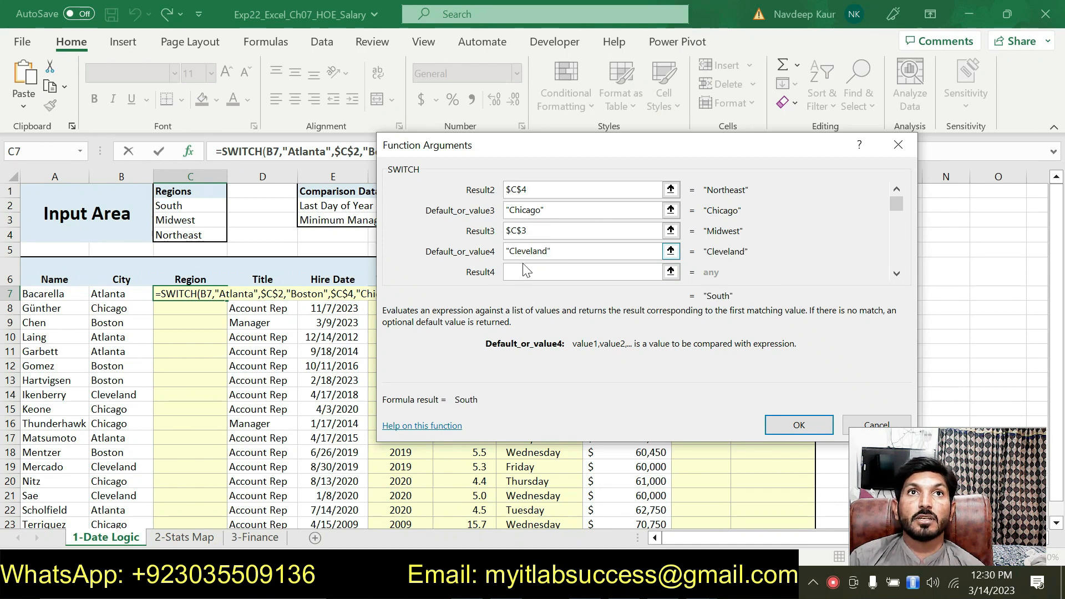
Step: Set Result4 to the Midwest cell $C$3 as given in the Word instructions and insert the completed SWITCH function in C7
left_click(520, 272)
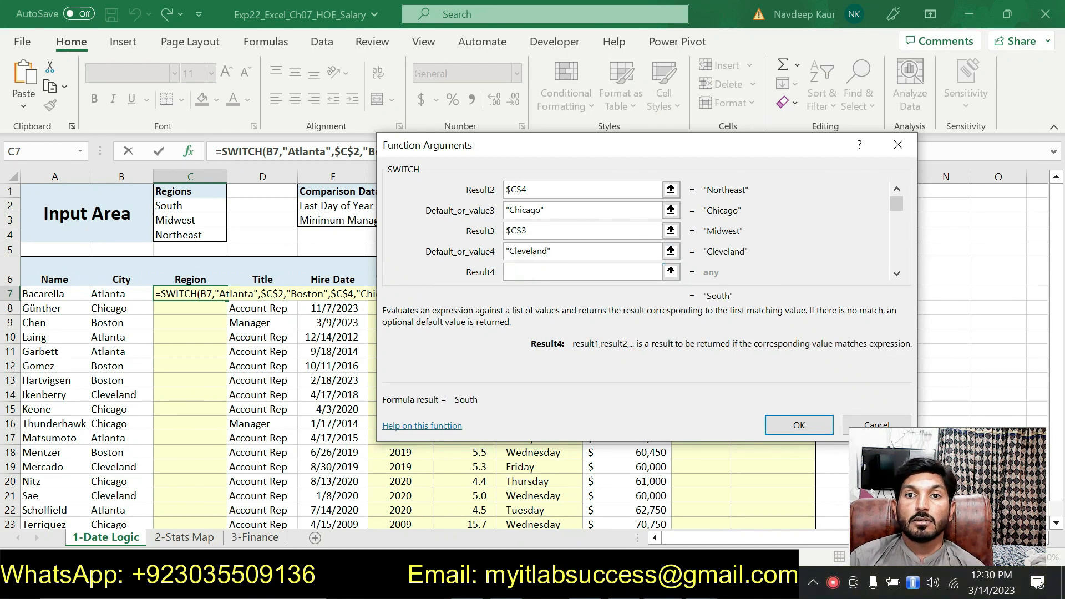
key("alt+Tab")
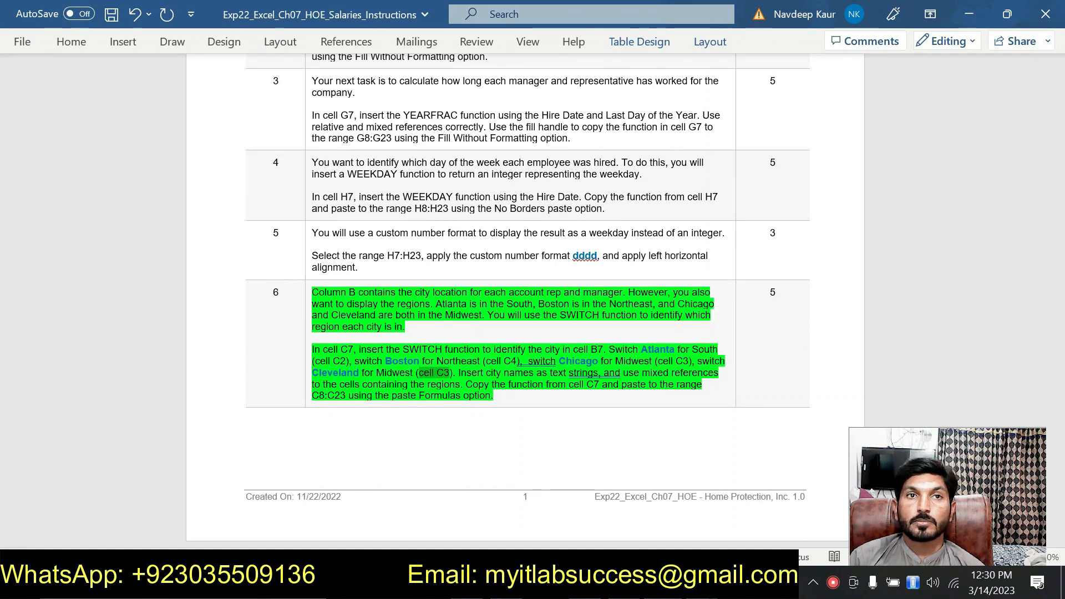
key("alt+Tab")
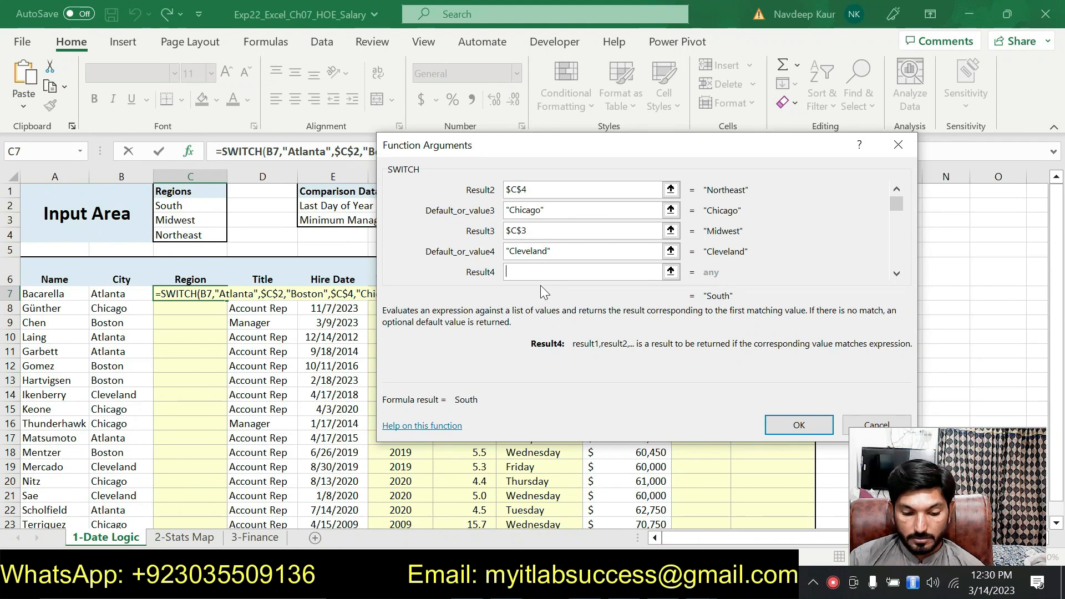
type("c2")
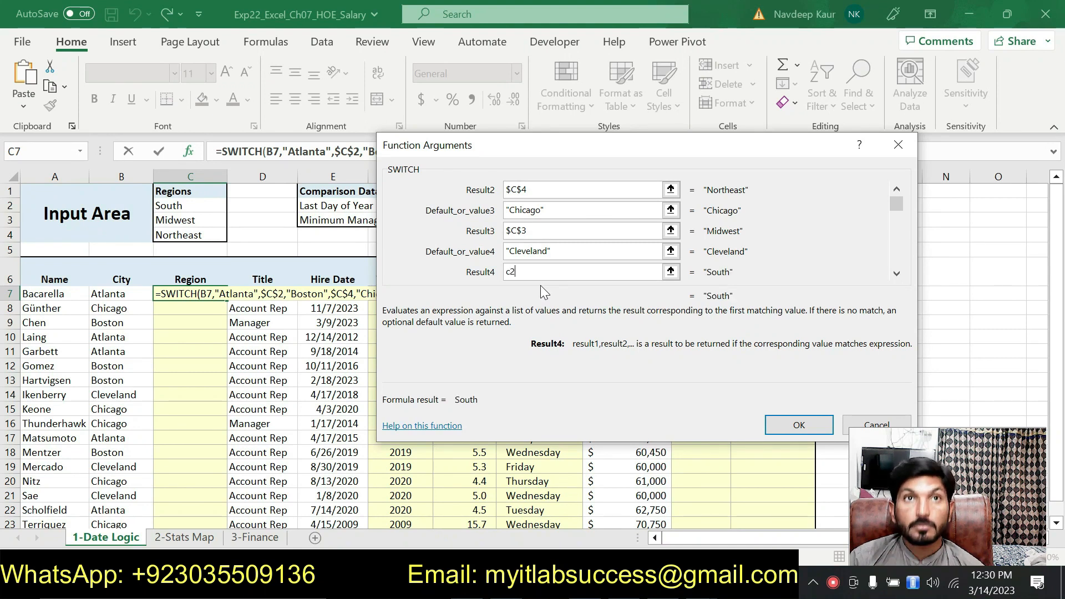
key("BackSpace")
key("BackSpace")
type("C3")
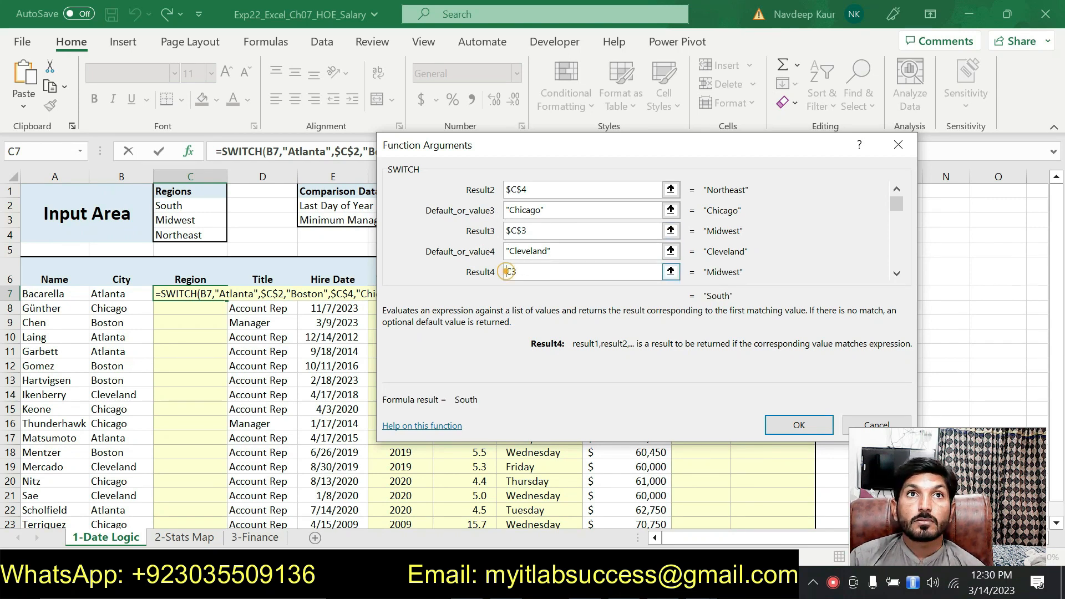
type("$")
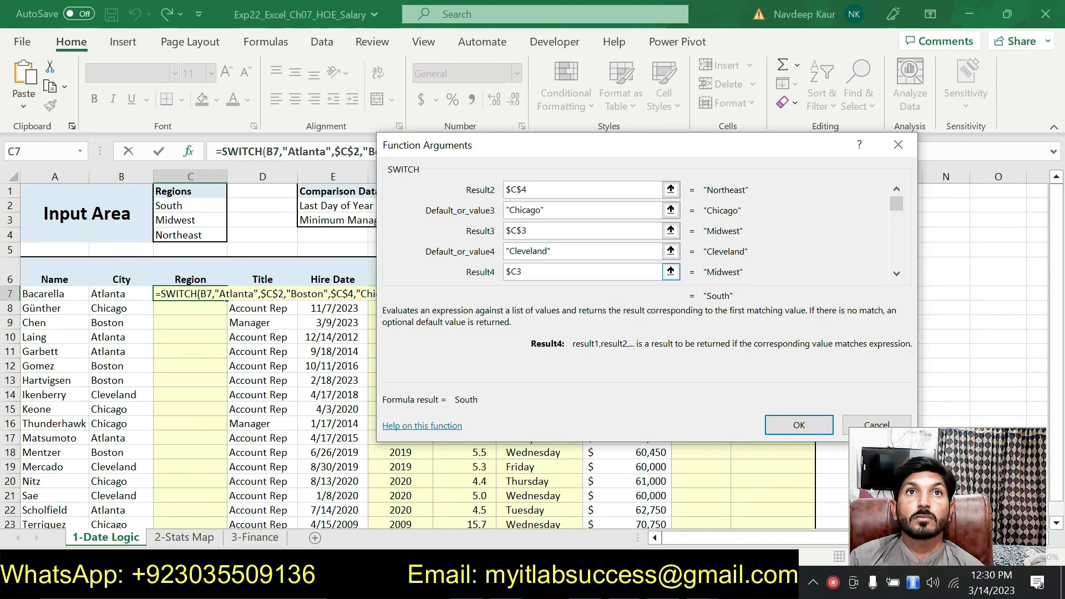
type("$")
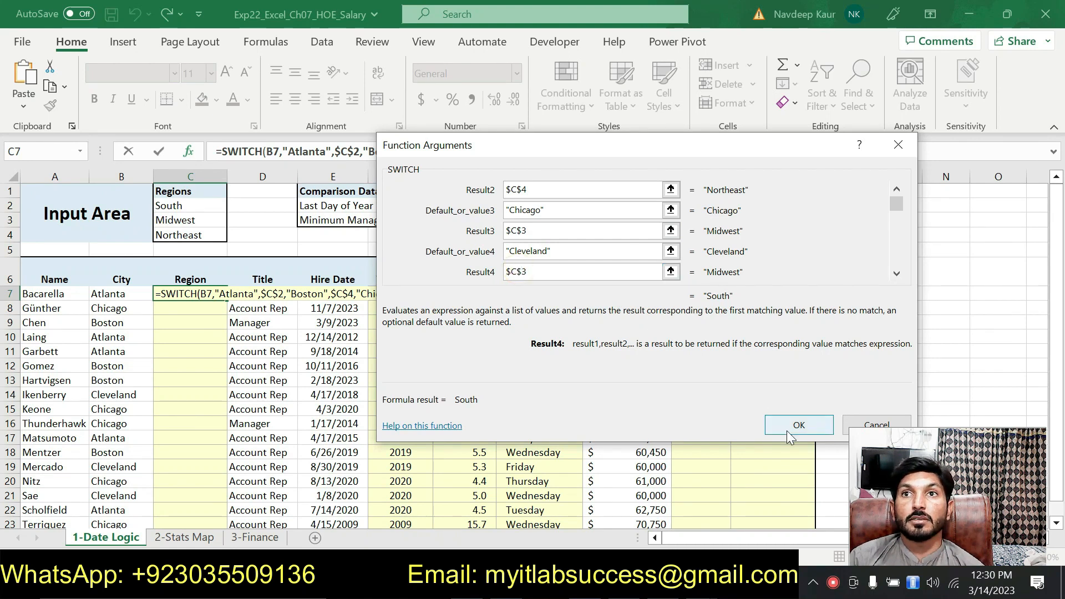
left_click(786, 430)
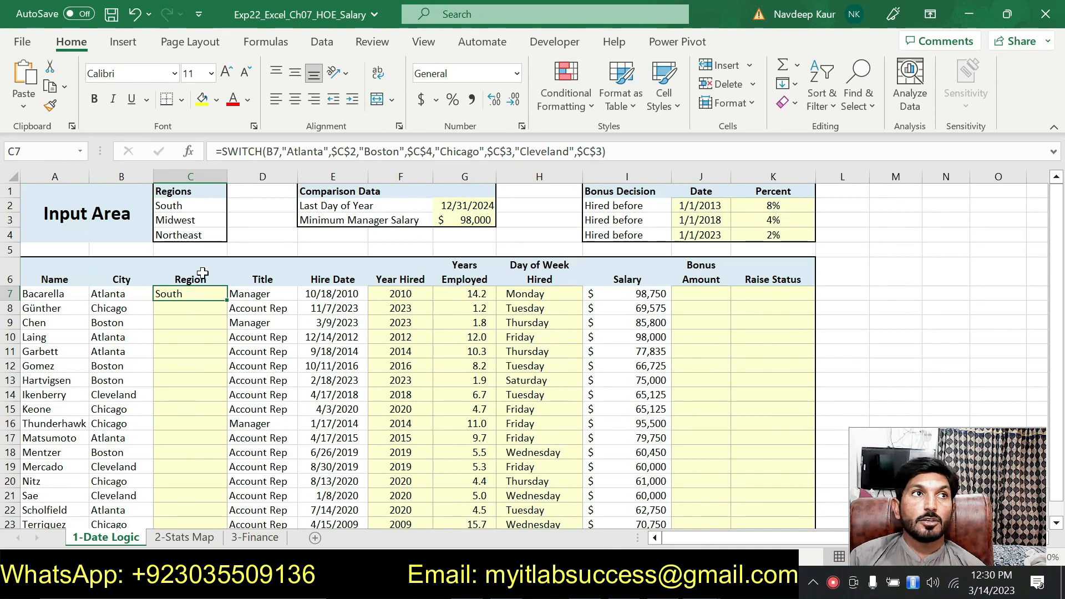
Step: Copy the SWITCH function from C7 down the Region column through C23
left_click_drag(226, 300, 216, 498)
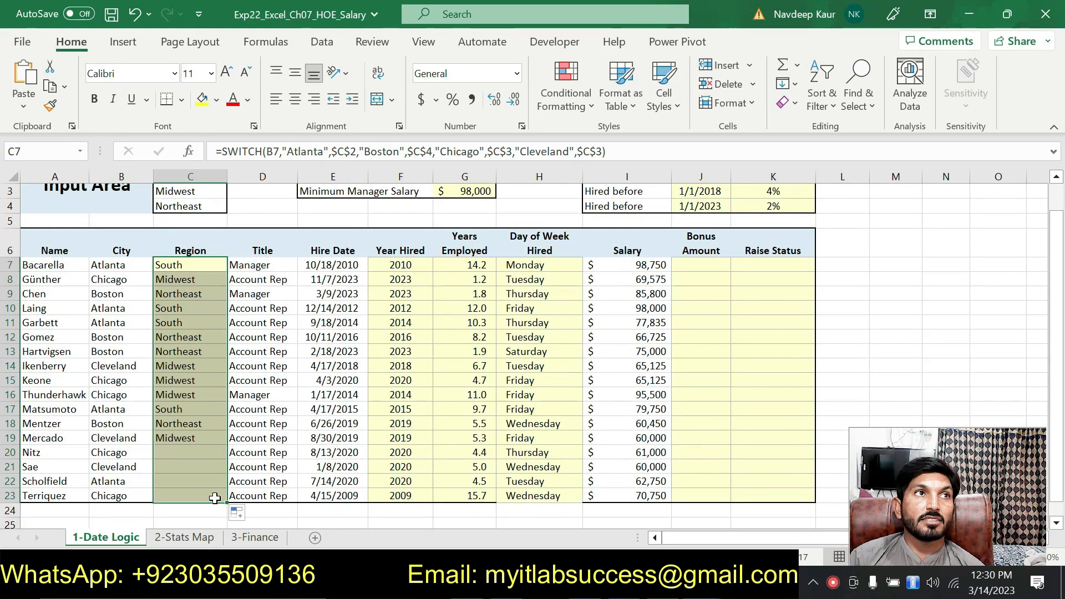
left_click(178, 268)
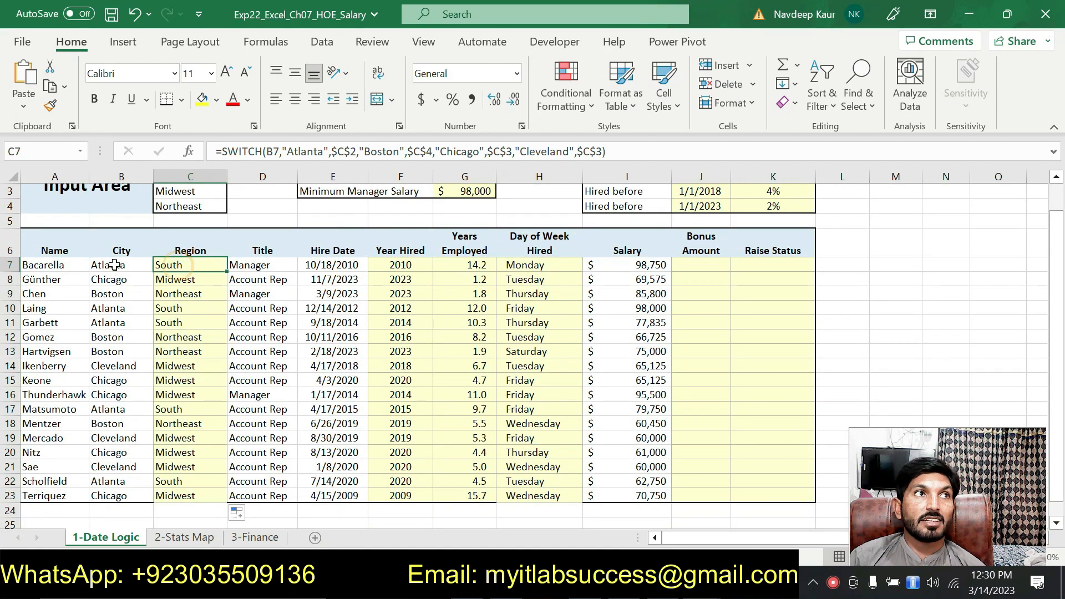
Step: Compare the city and region pairs and the SWITCH formula in C9 against step 6 of the Word instructions
left_click(117, 265)
key("alt+Tab")
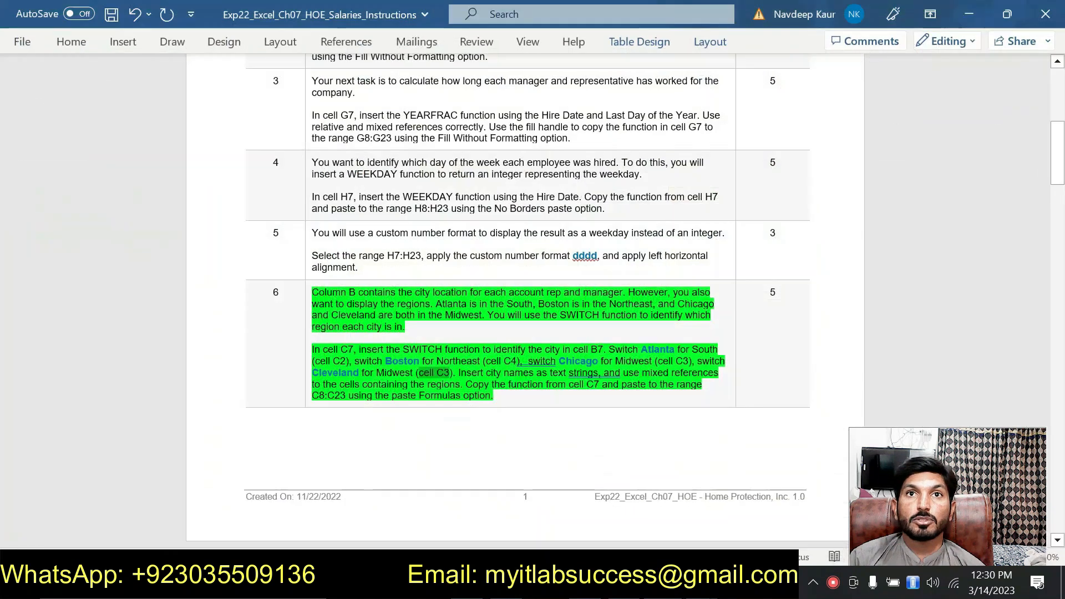
left_click_drag(641, 349, 719, 349)
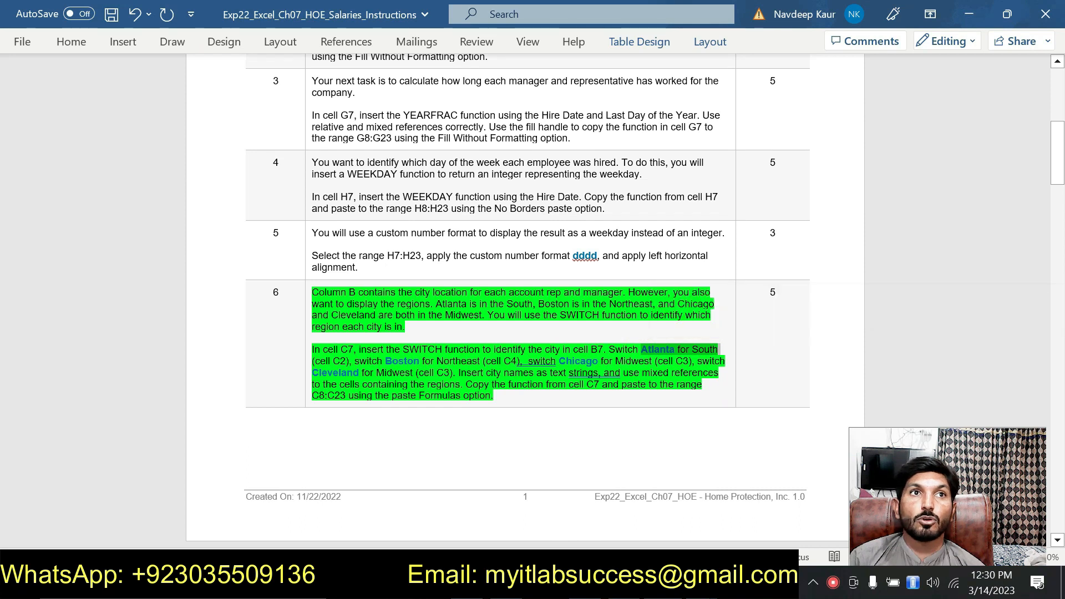
left_click_drag(385, 361, 481, 361)
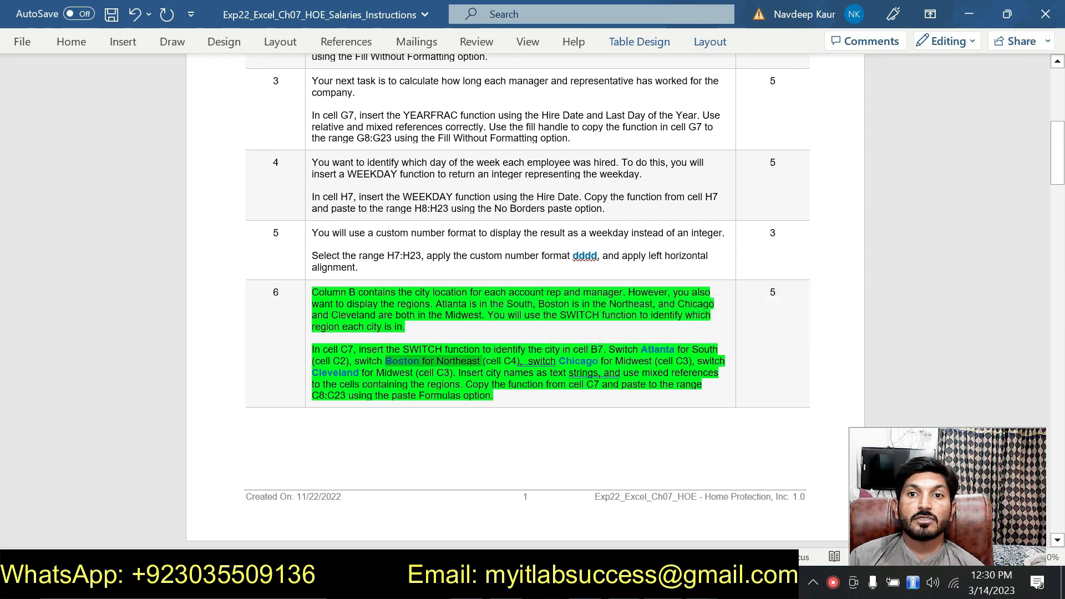
key("alt+Tab")
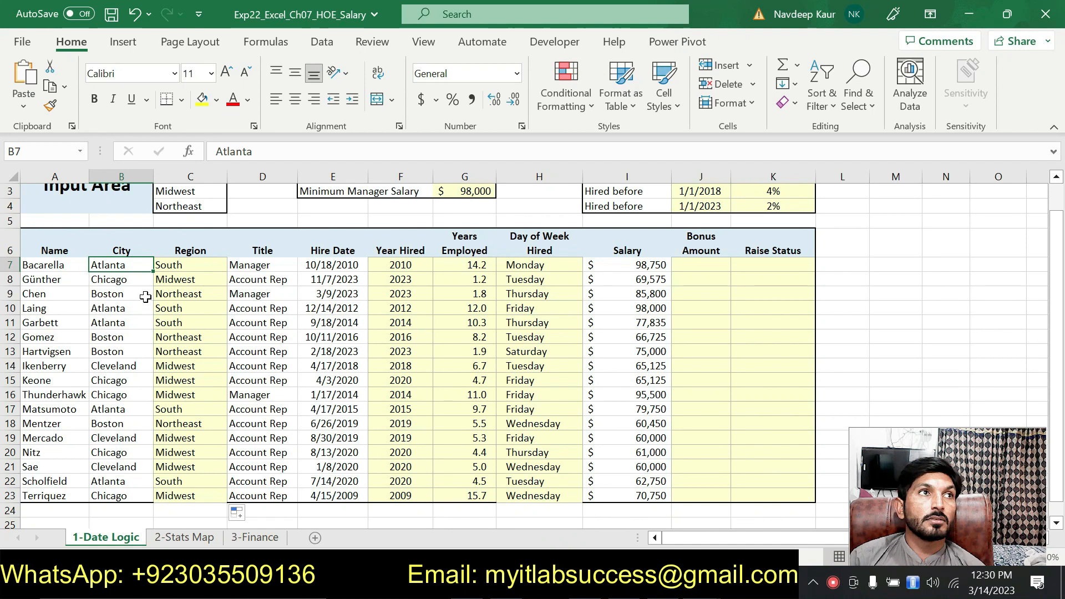
left_click(127, 294)
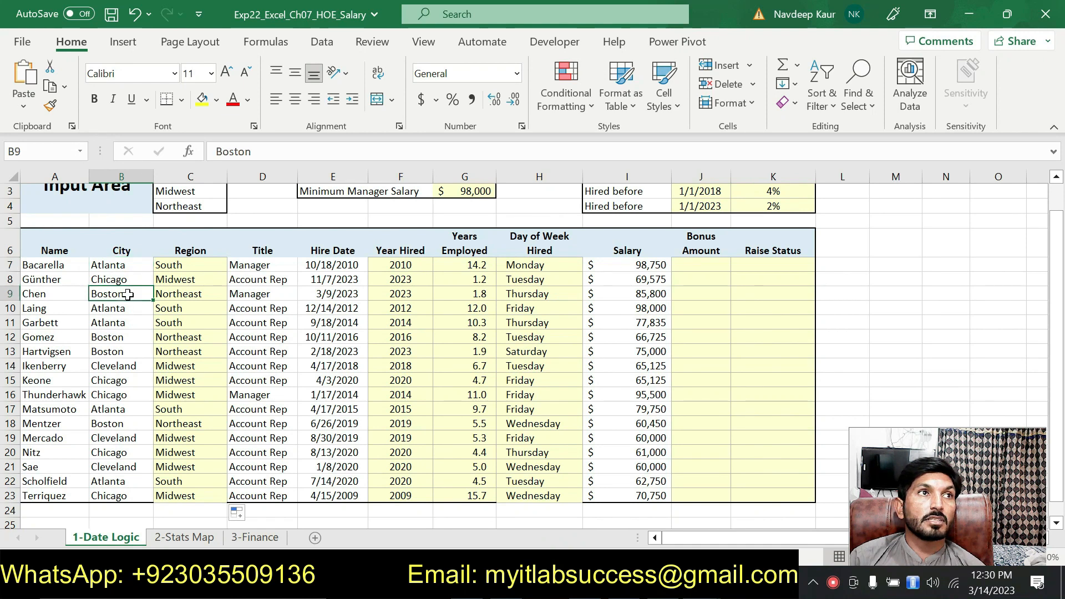
left_click(189, 294)
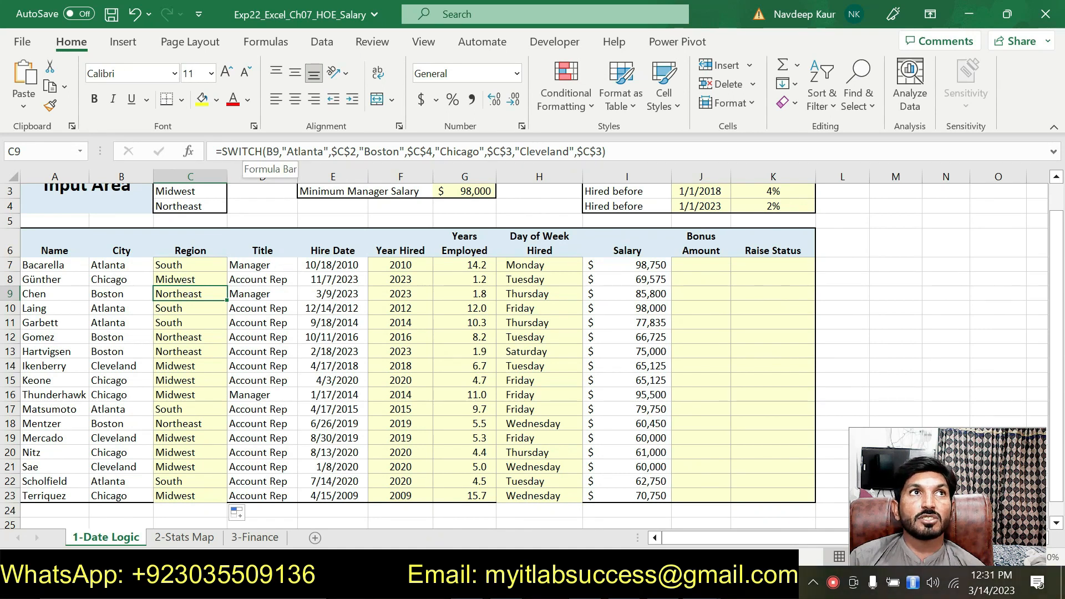
left_click_drag(221, 151, 606, 152)
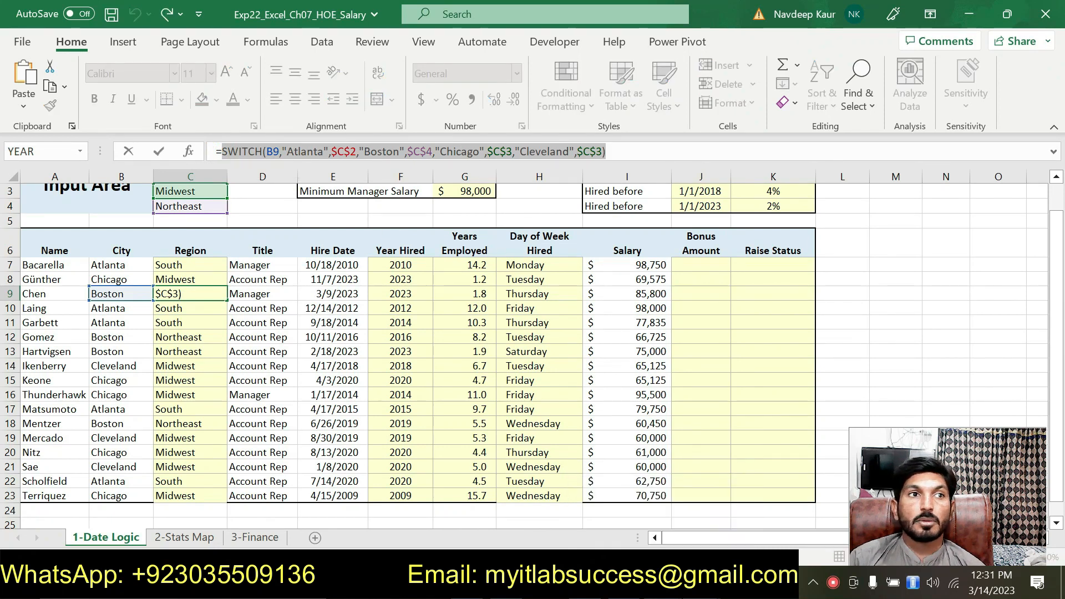
Step: In the Word instructions, undo the green highlight on step 6 and highlight the text of step 7 in green
key("alt+Tab")
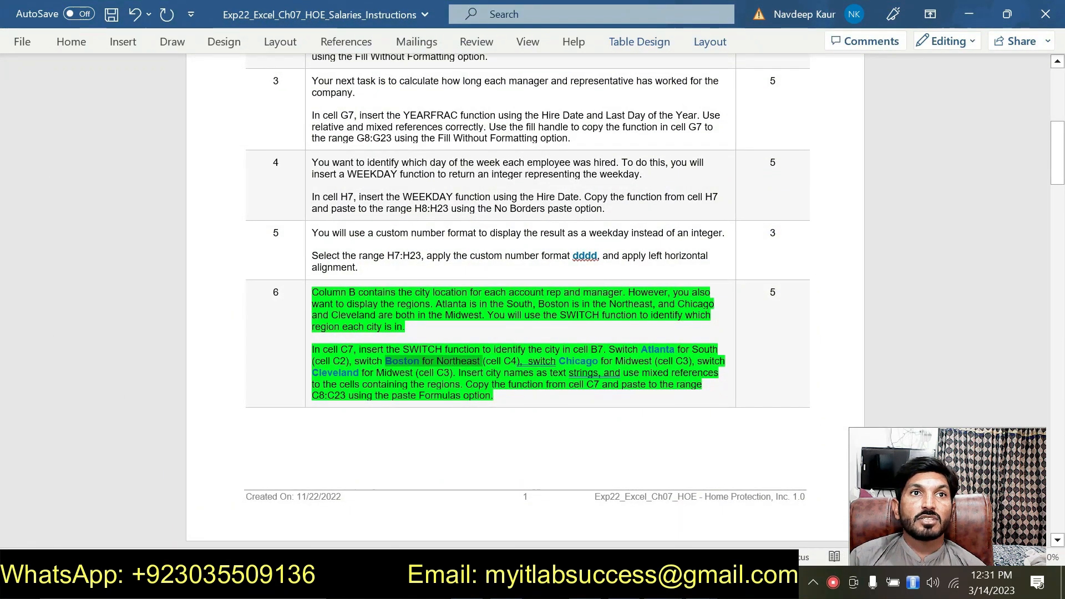
left_click(514, 397)
key("ctrl+z")
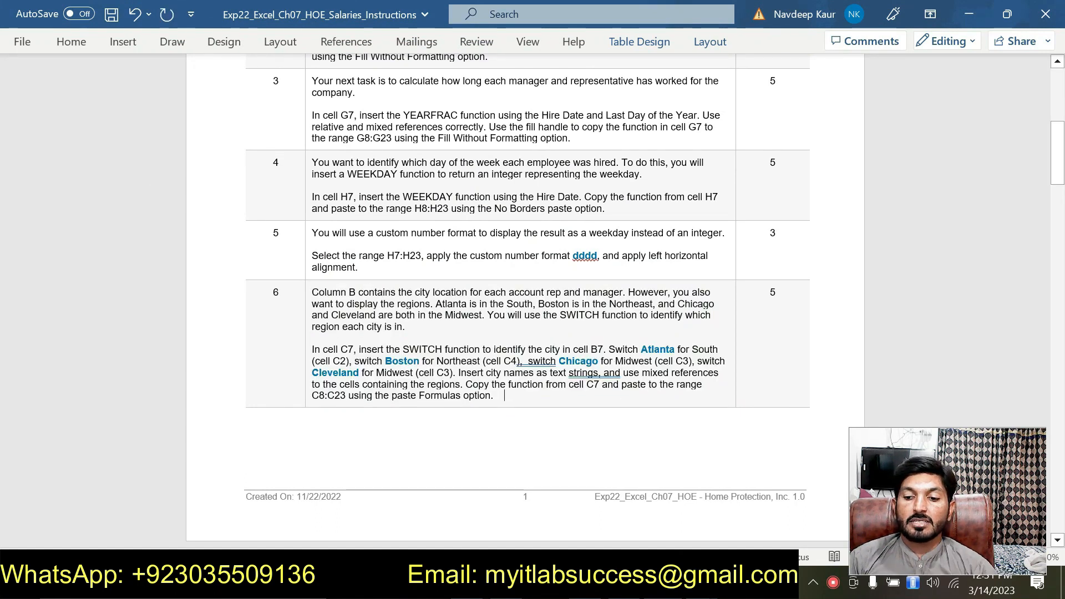
left_click_drag(1063, 149, 1063, 223)
left_click_drag(415, 262, 312, 169)
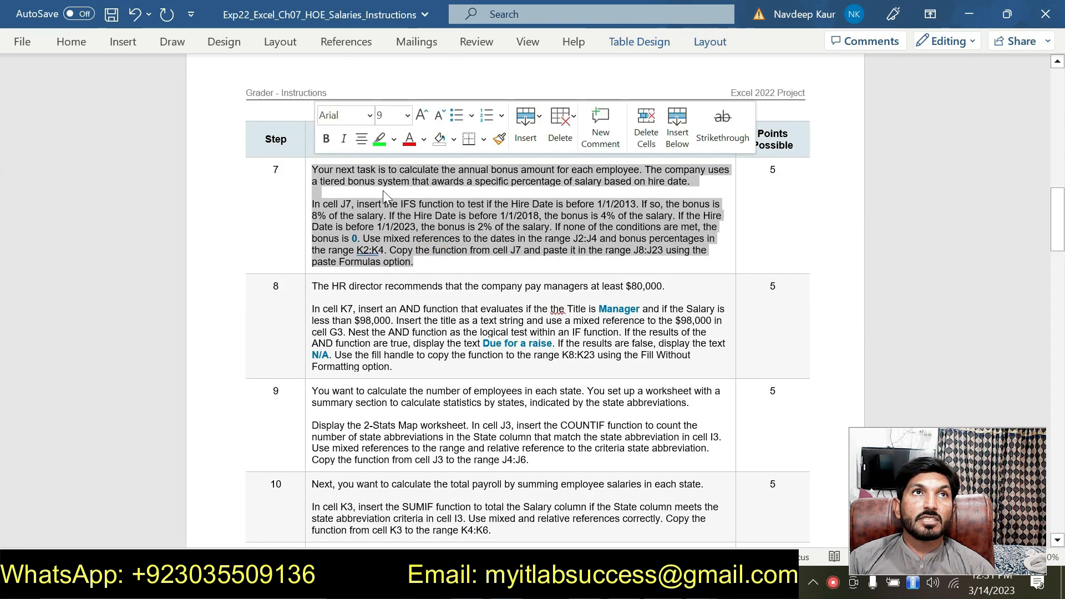
left_click(380, 139)
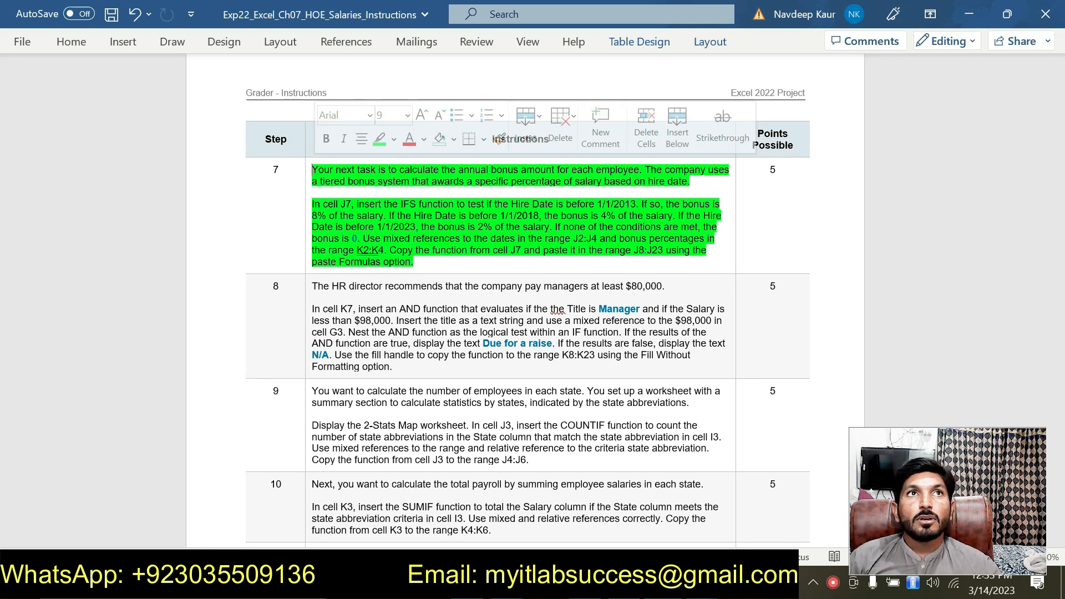
left_click(448, 261)
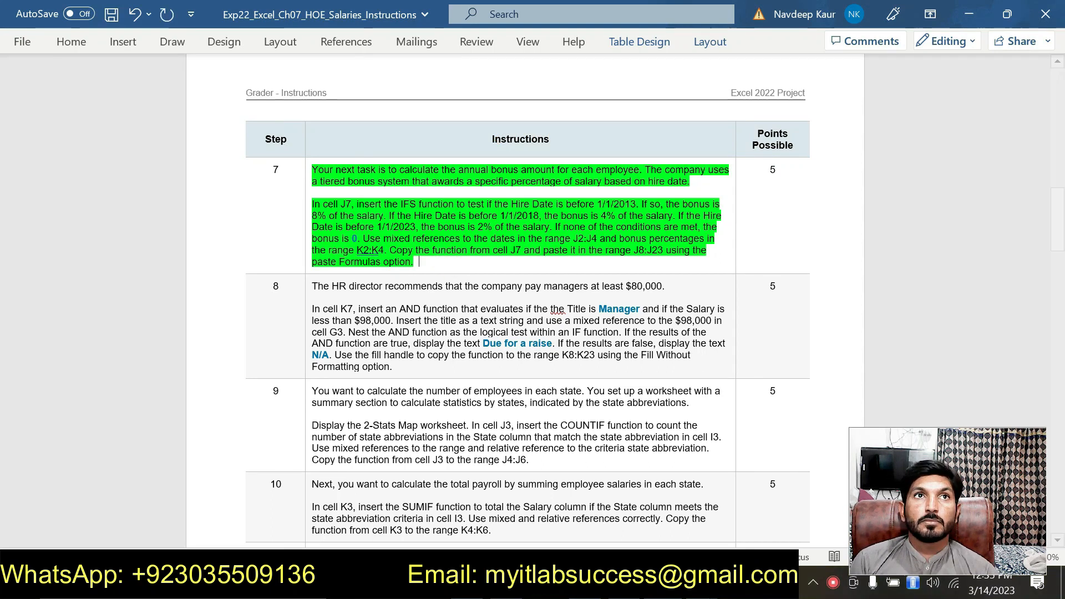
Step: Switch to the Exp22_Excel_Ch07_HOE_Salary workbook and select J7, the first Bonus Amount cell
mouse_move(699, 582)
left_click(648, 507)
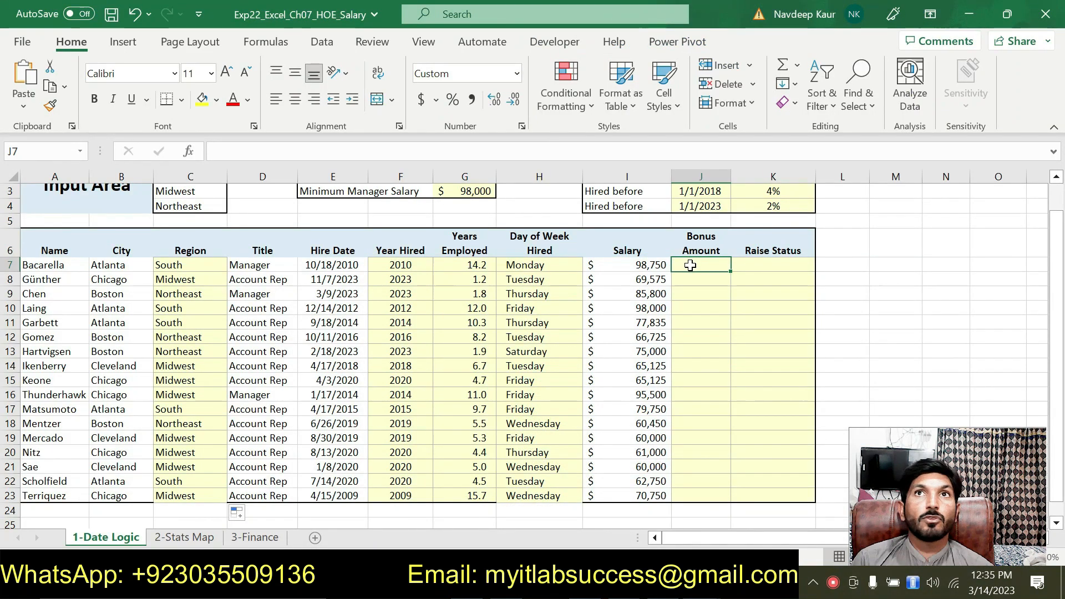
left_click(690, 265)
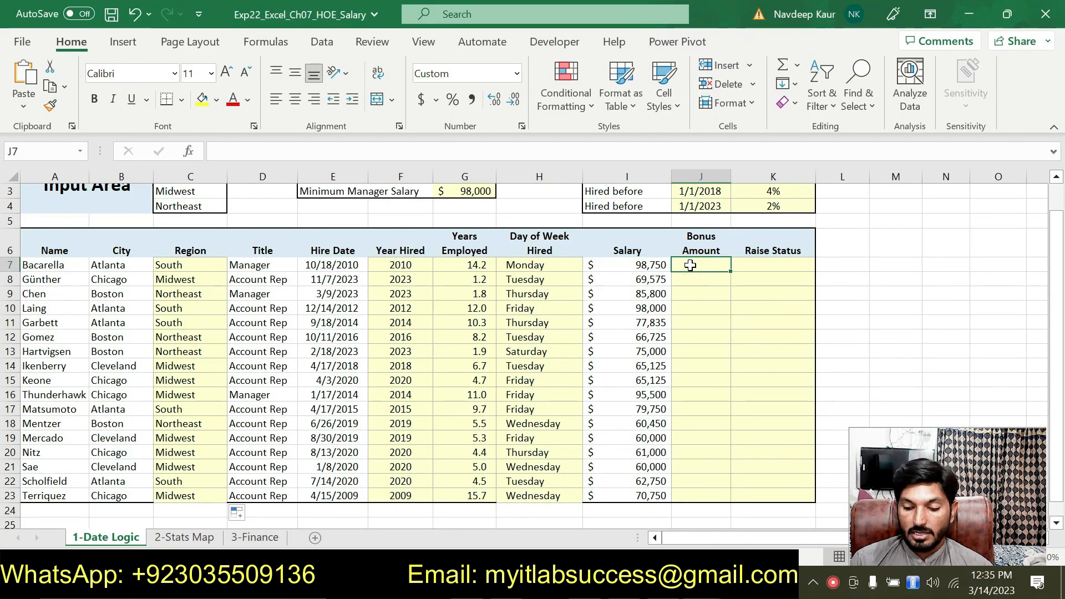
type("=IFS")
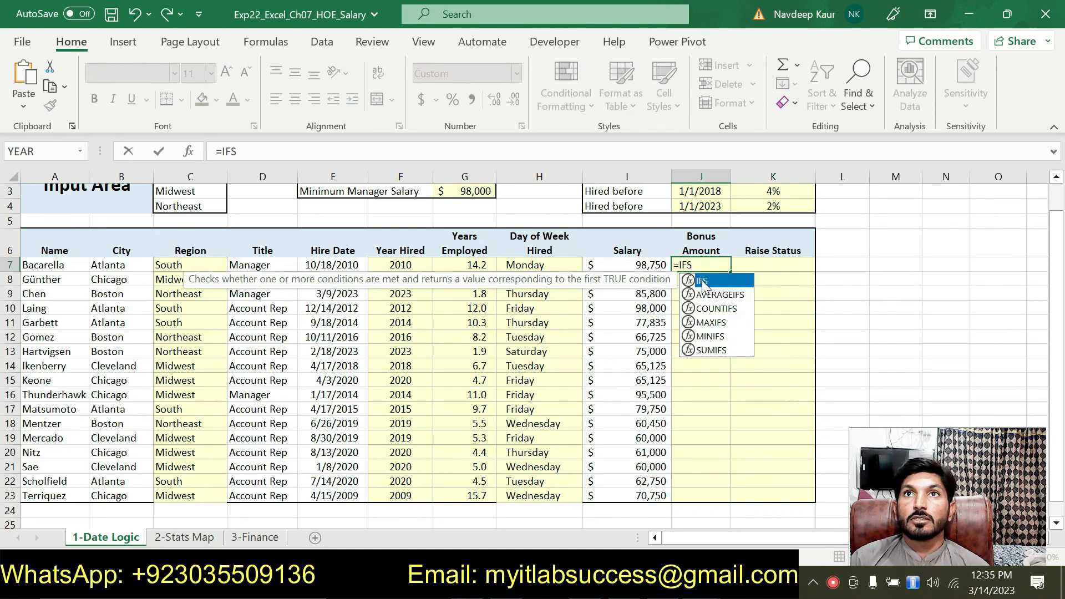
double_click(700, 280)
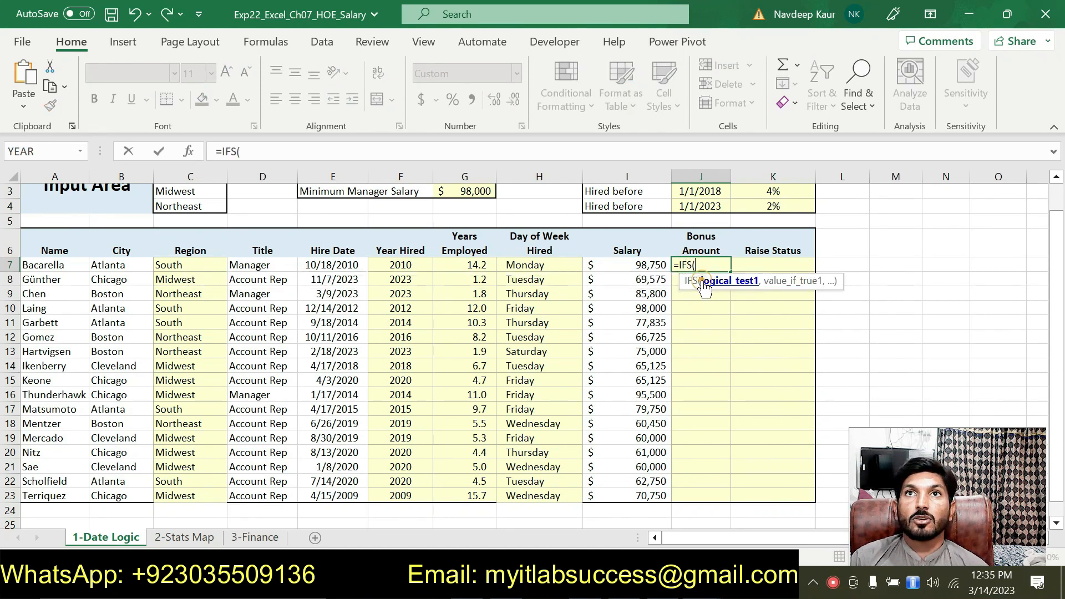
left_click(188, 151)
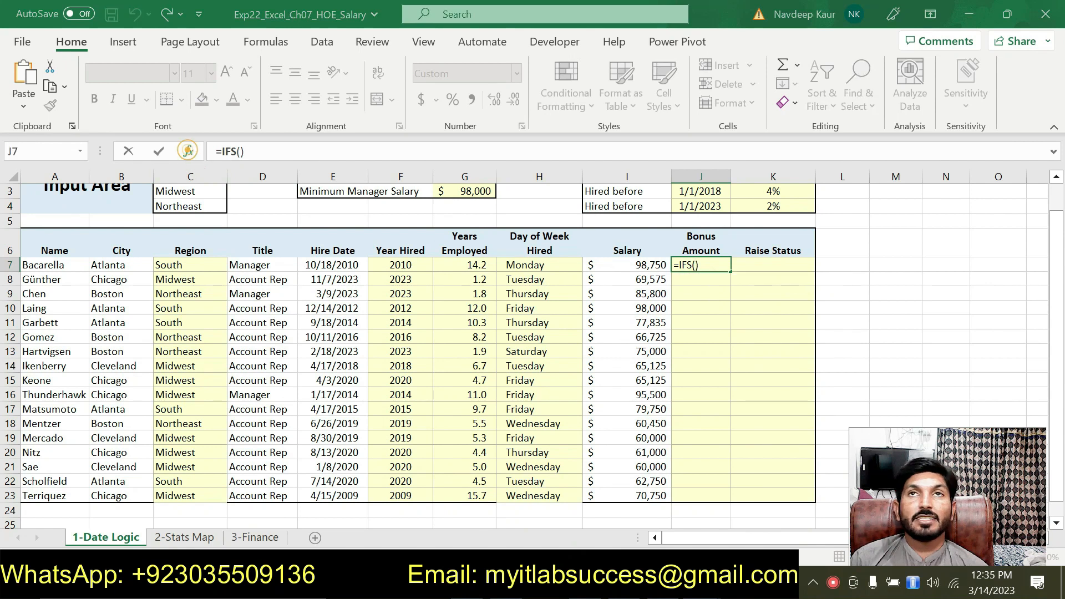
left_click_drag(587, 201, 306, 169)
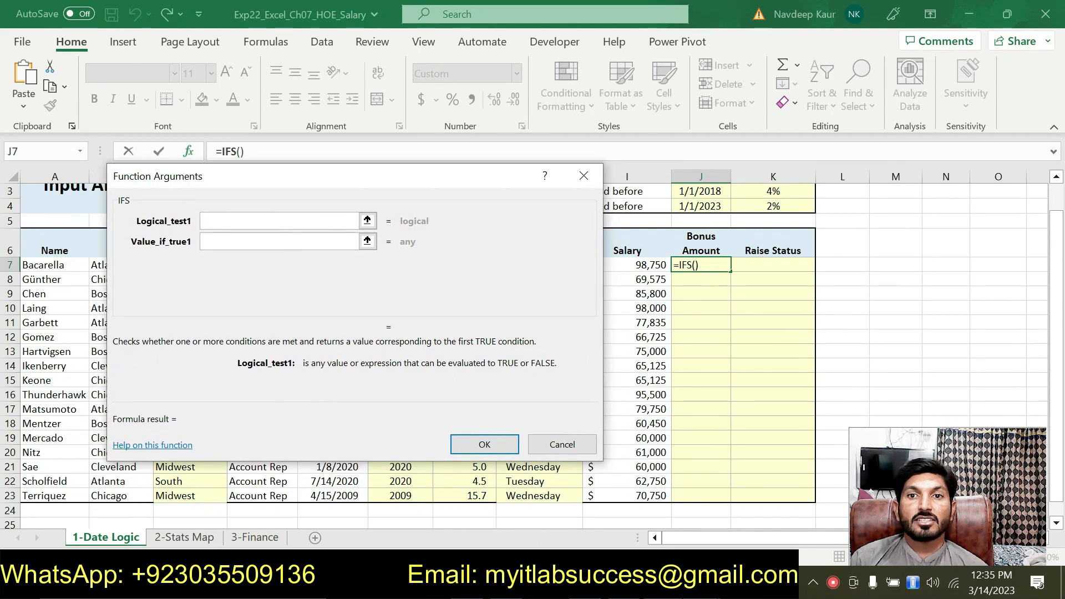
key("alt+Tab")
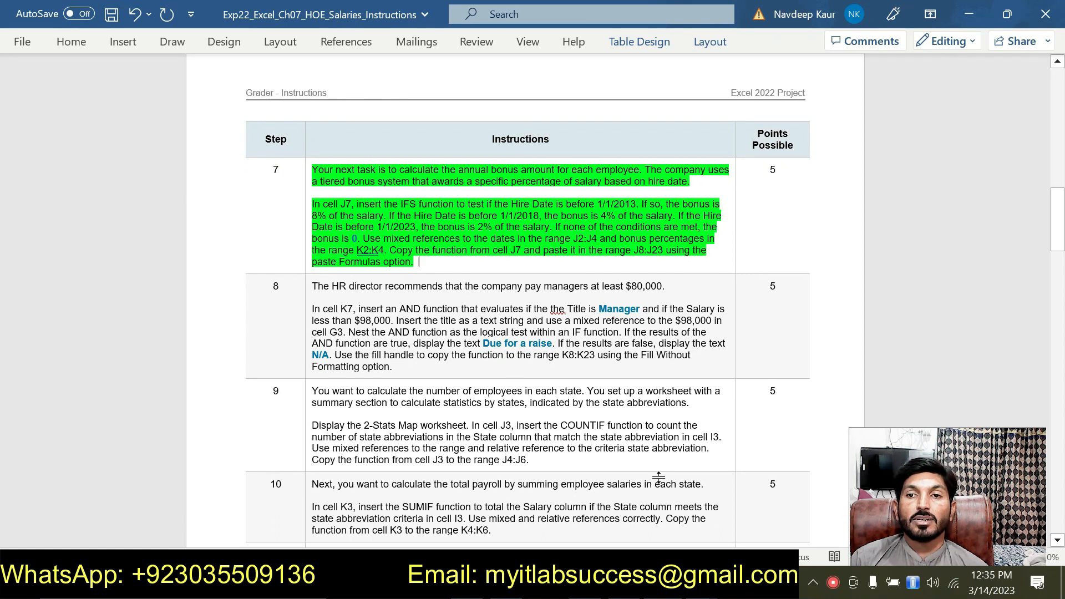
key("alt+Tab")
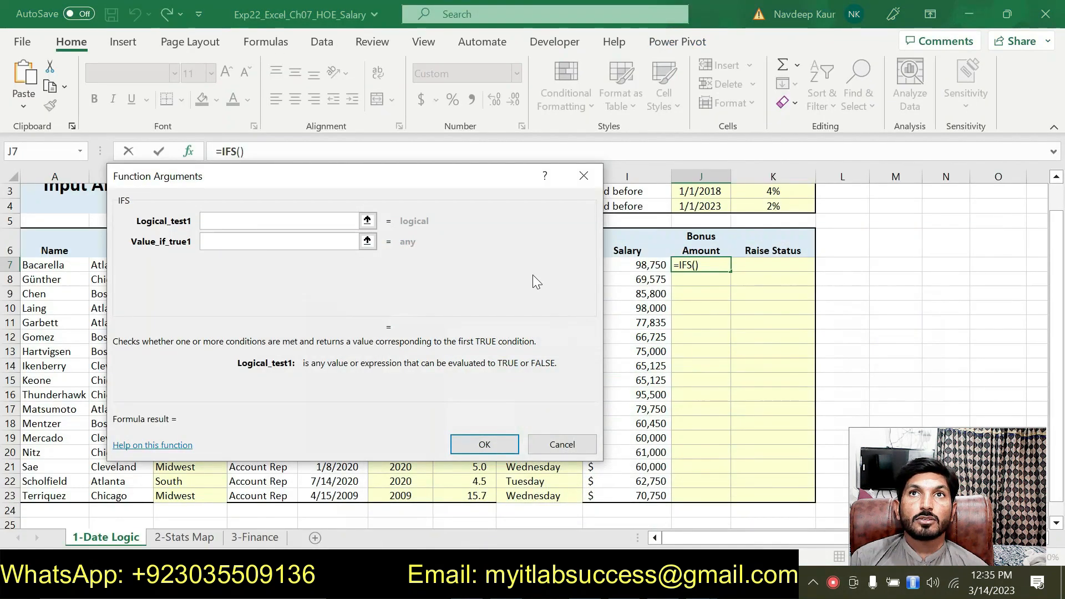
left_click_drag(442, 180, 419, 262)
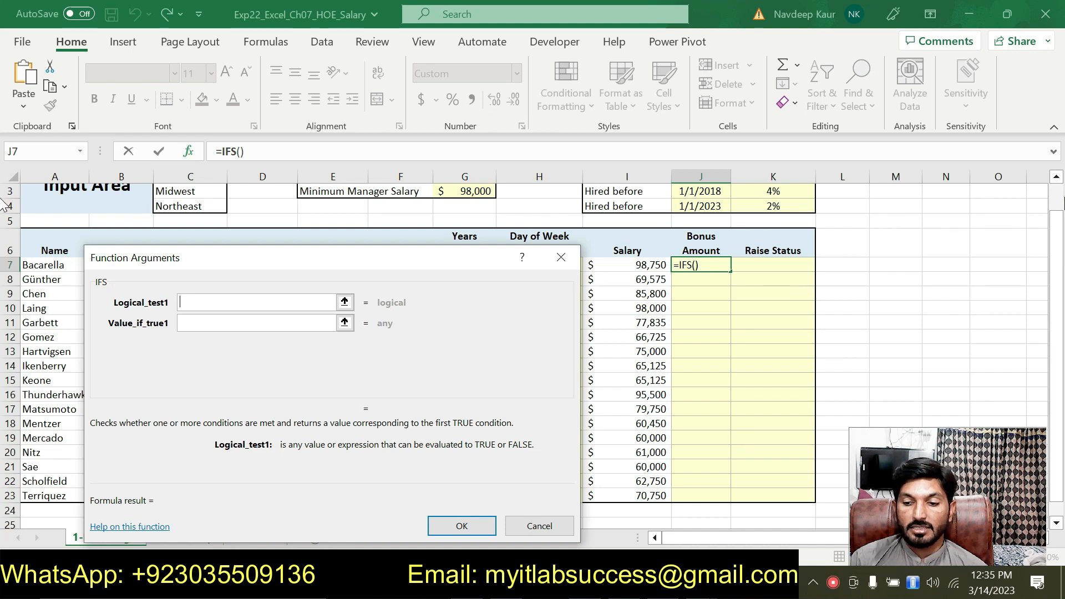
left_click(560, 257)
Step: Start an IFS function in J7 and open its function arguments for editing
scroll(575, 265, "up", 1)
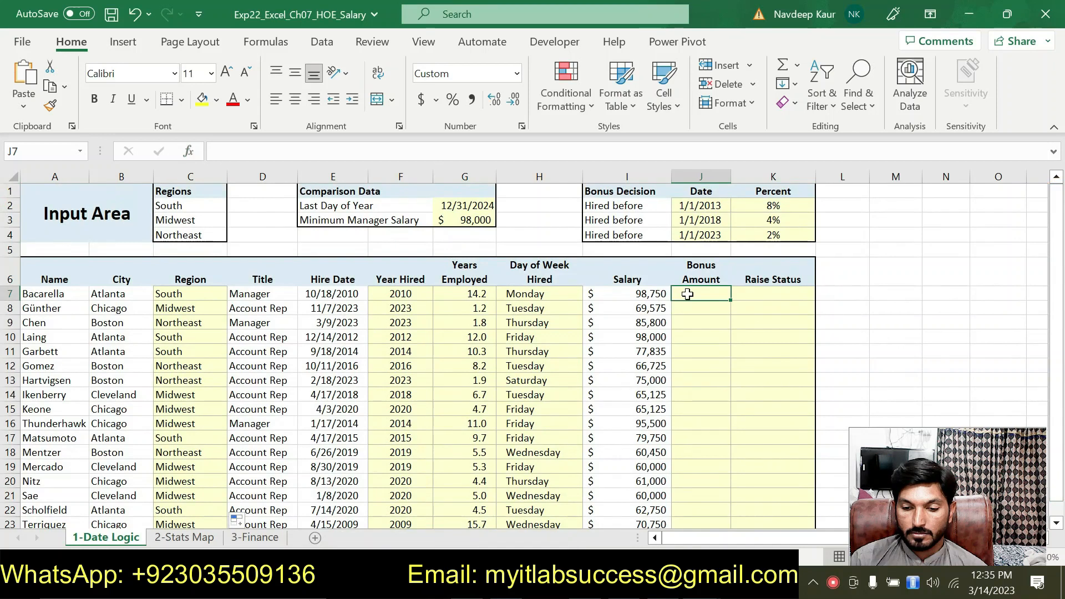
type("=")
type("FS")
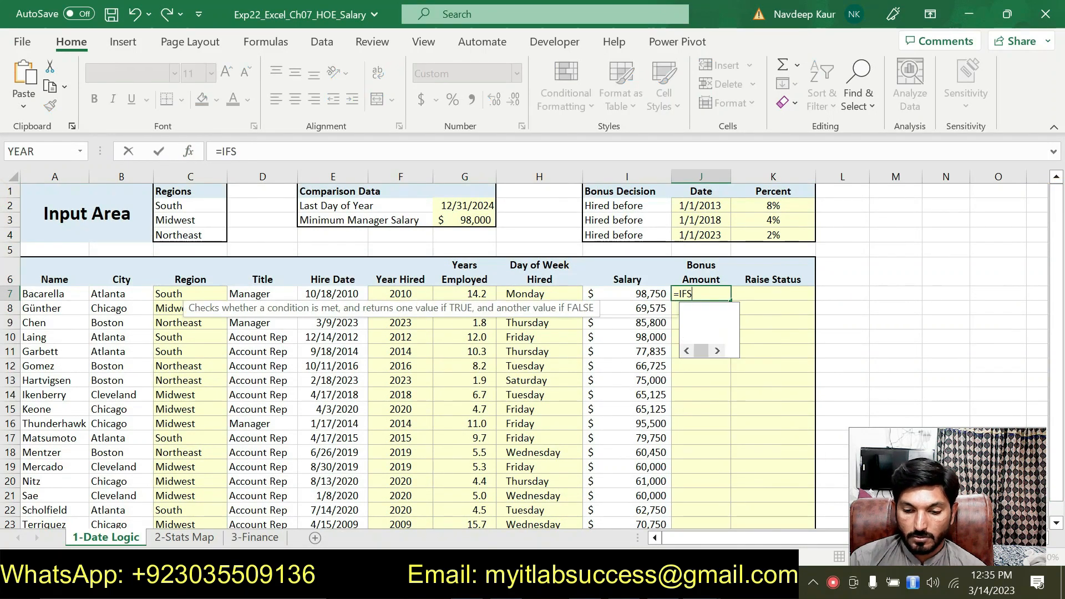
double_click(708, 309)
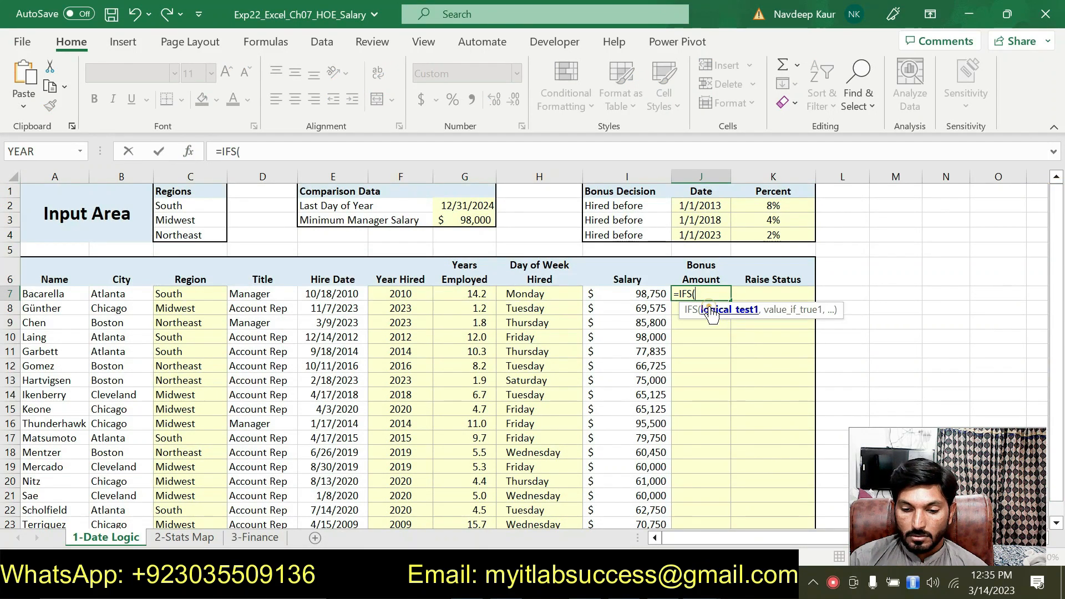
left_click(189, 152)
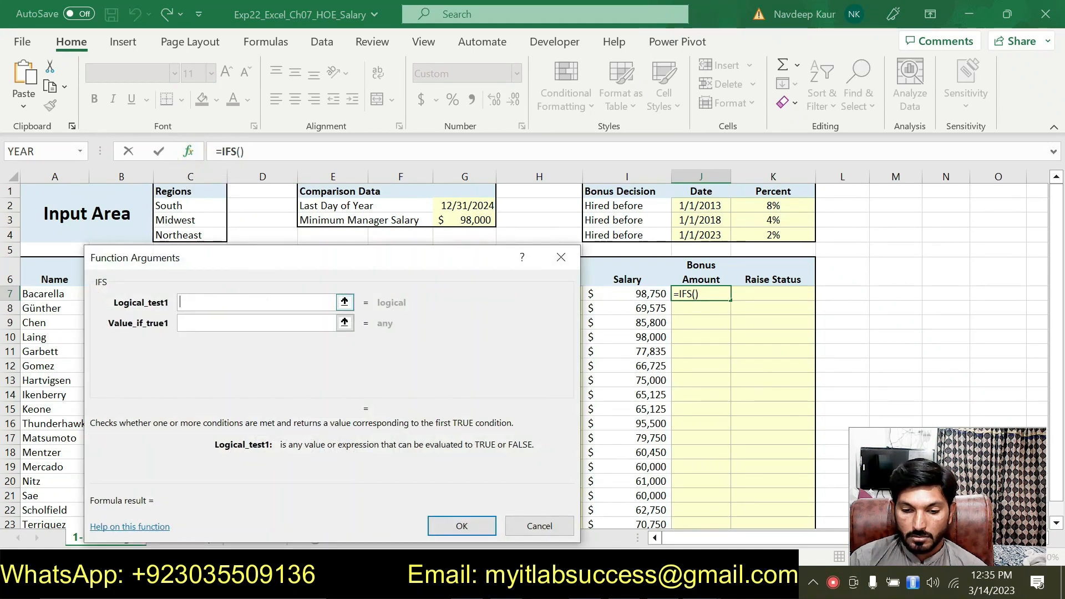
left_click_drag(269, 299, 576, 194)
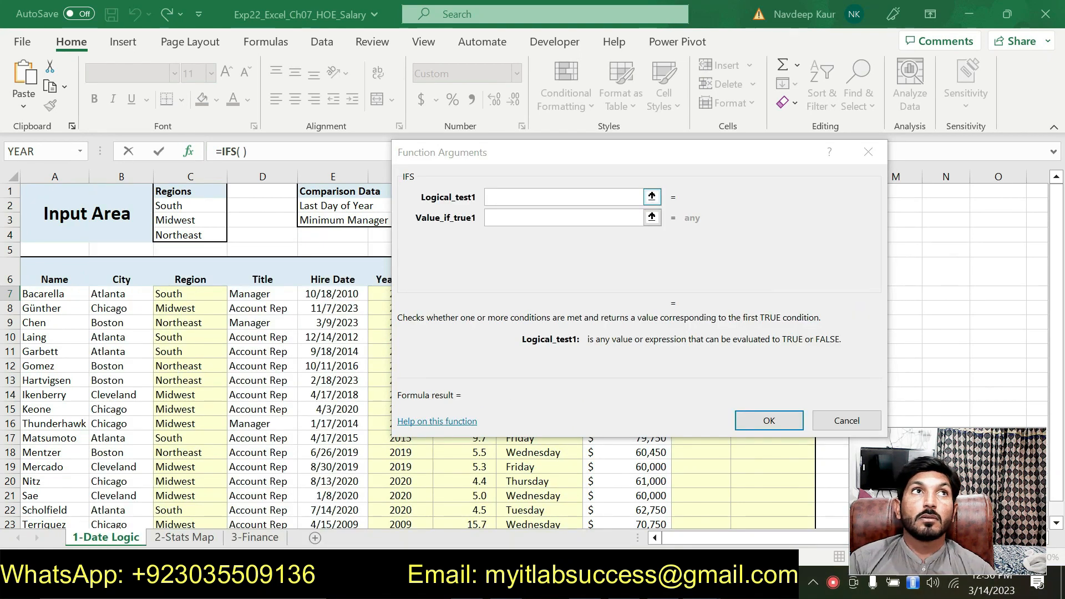
Step: Set the first logical test of the IFS function to E7<J2, comparing the hire date with the first bonus date
left_click(541, 203)
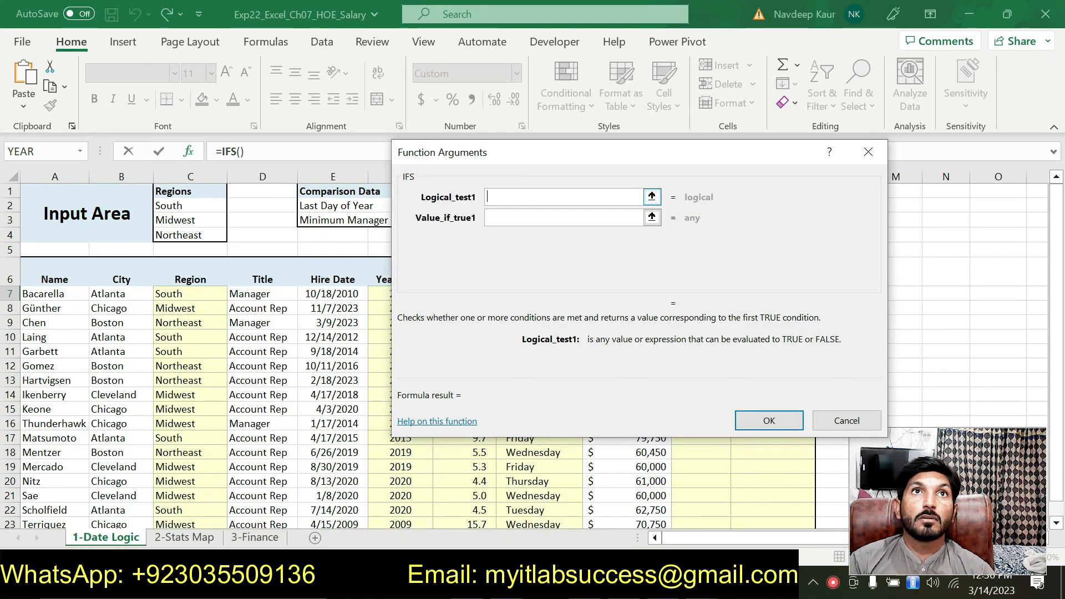
left_click(322, 293)
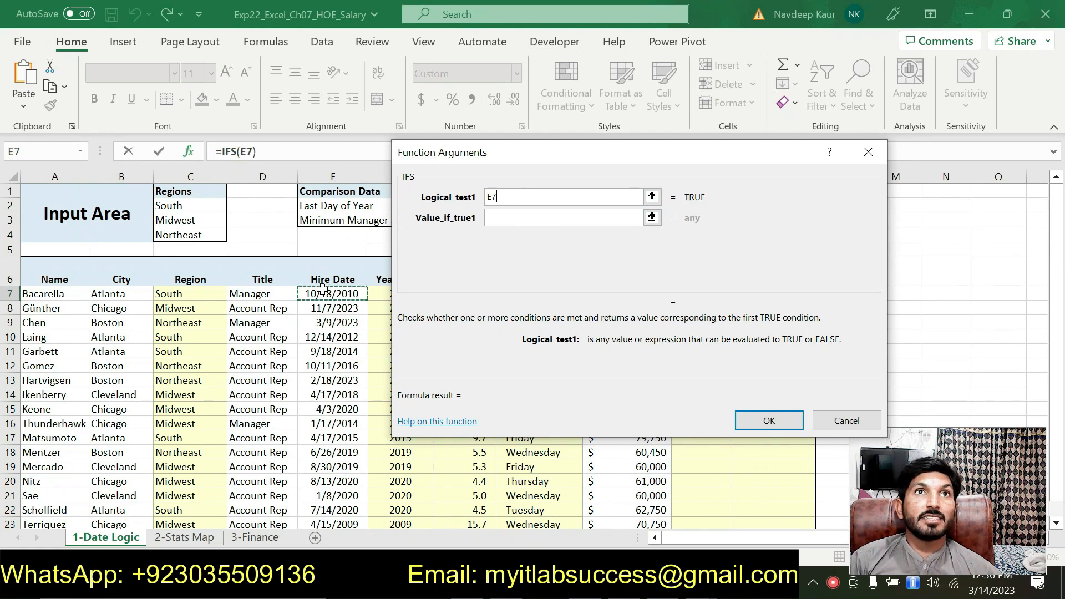
left_click_drag(520, 161, 222, 218)
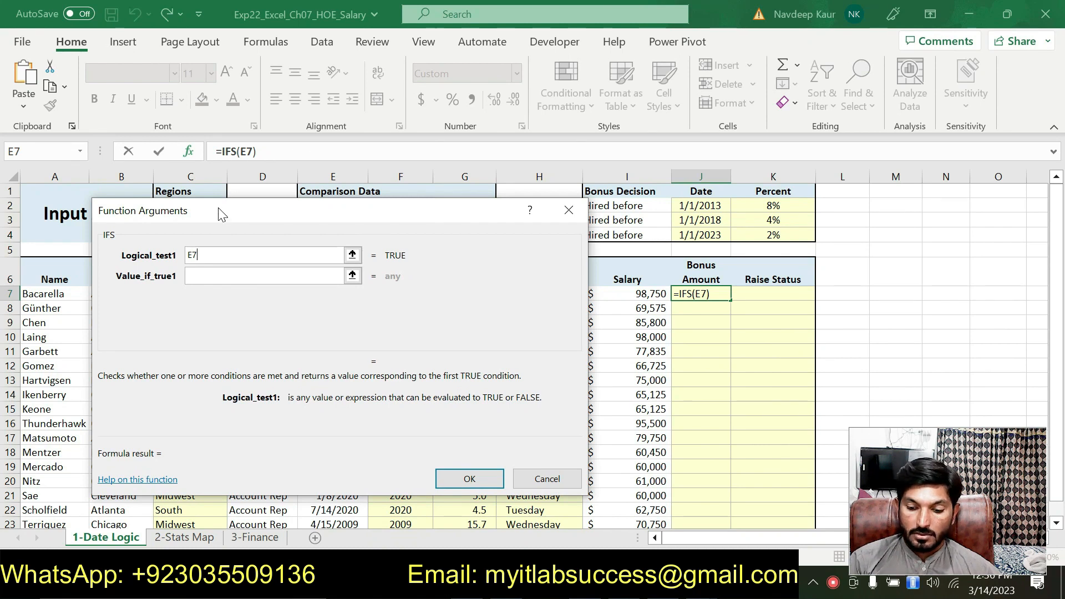
type("<")
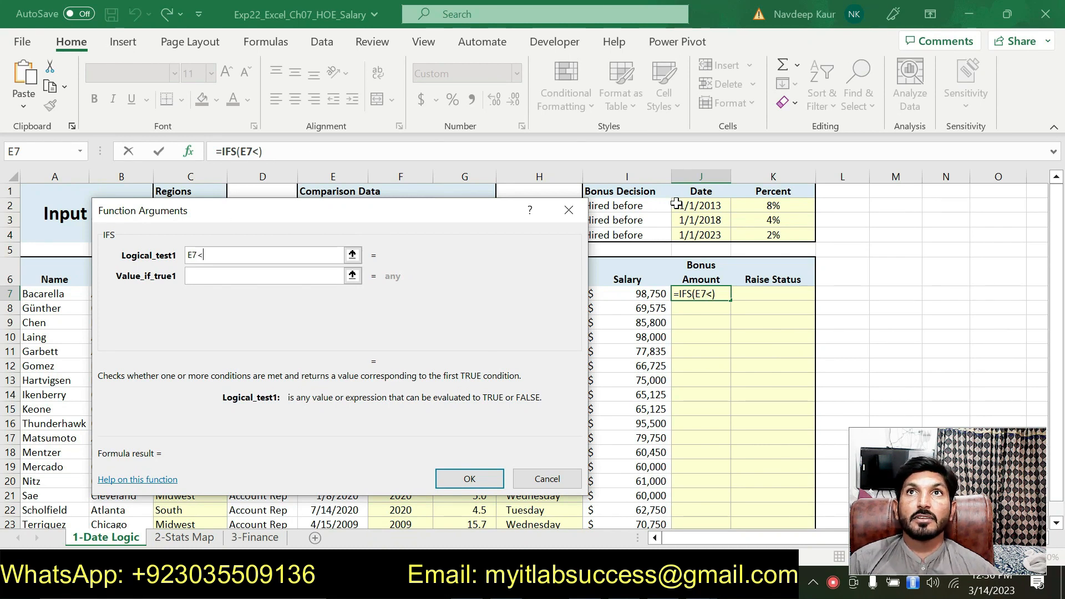
left_click(700, 206)
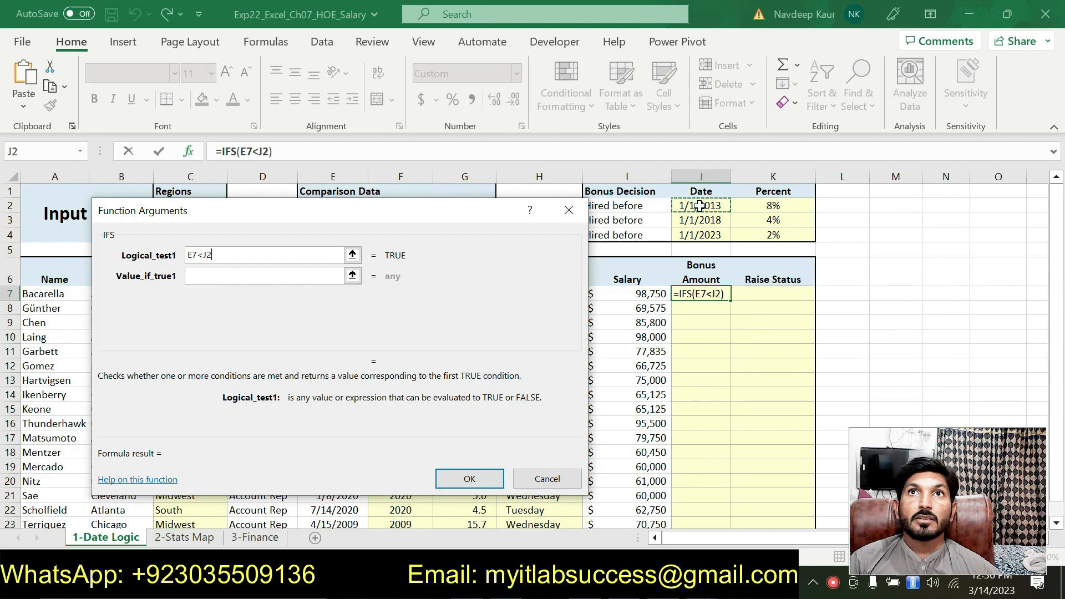
Step: Make the J2 reference in the first logical test absolute as $J$2, and check step 7 of the Word instructions
left_click(203, 255)
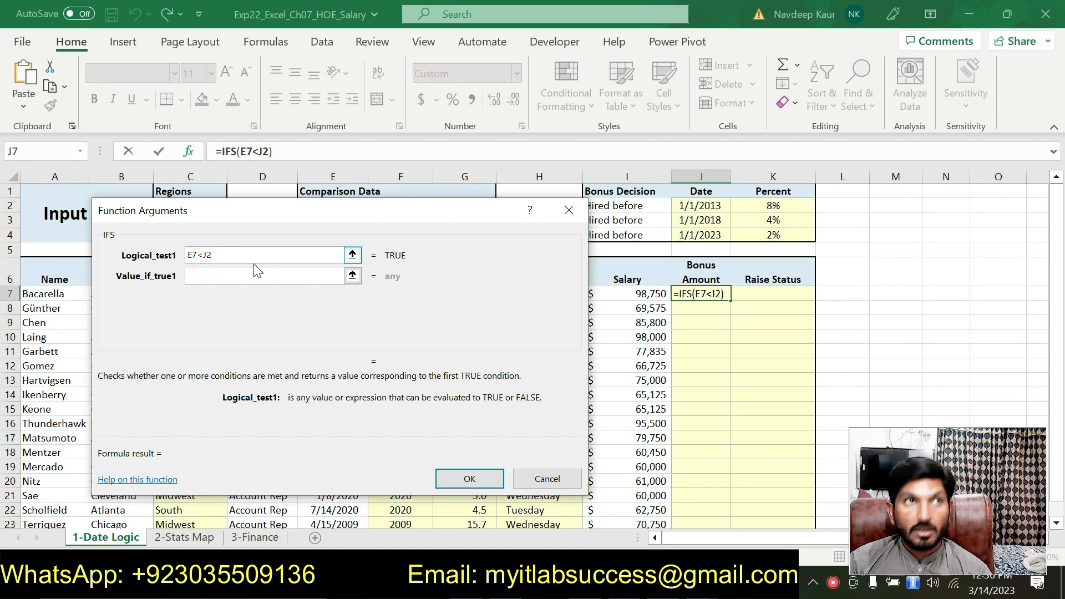
type("$")
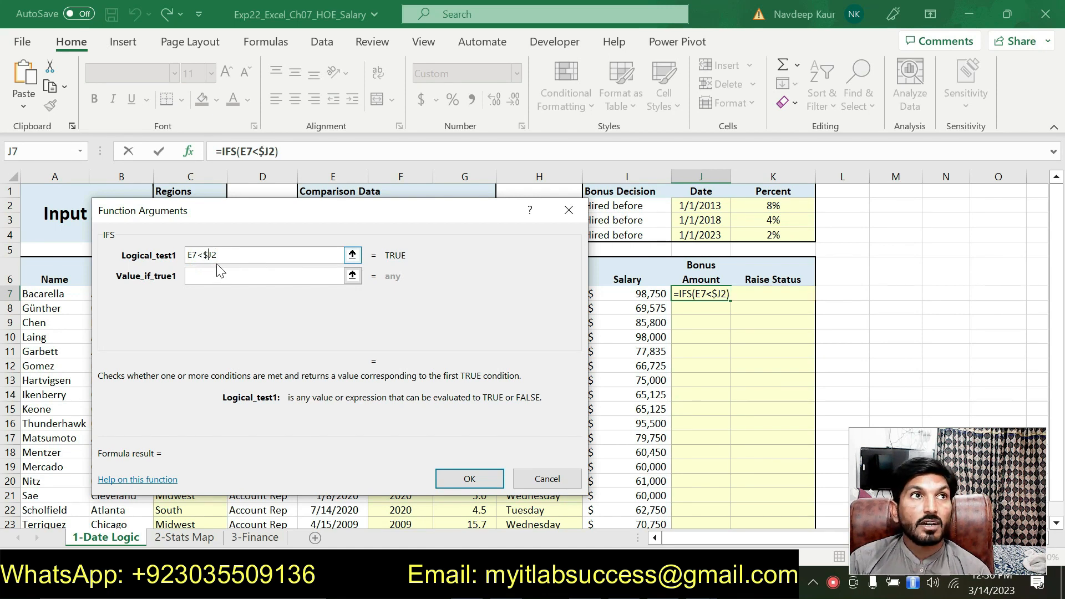
left_click(211, 255)
type("$")
left_click(638, 585)
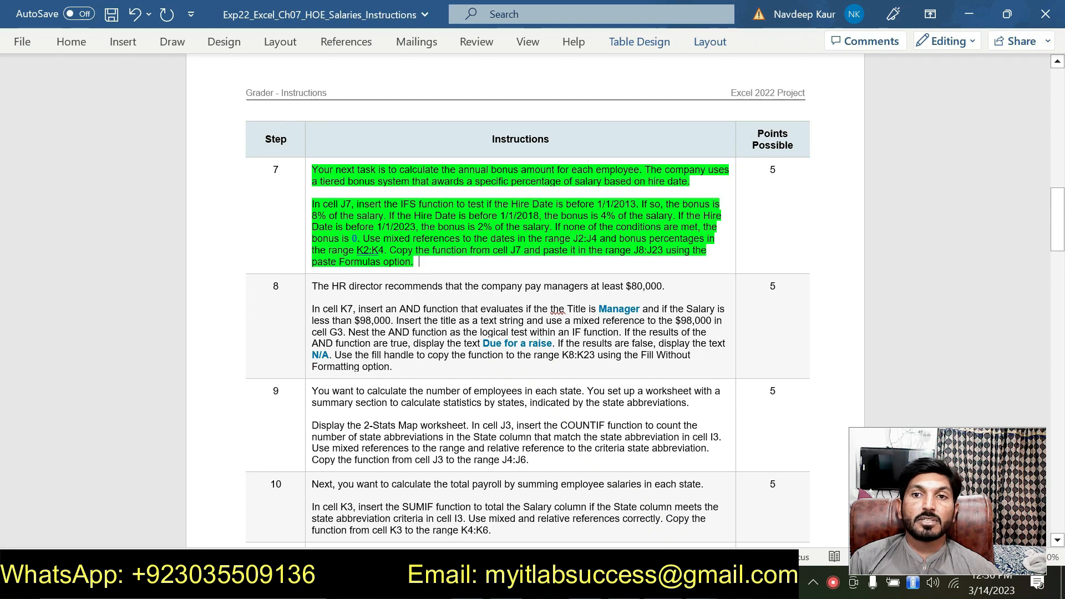
key("alt+Tab")
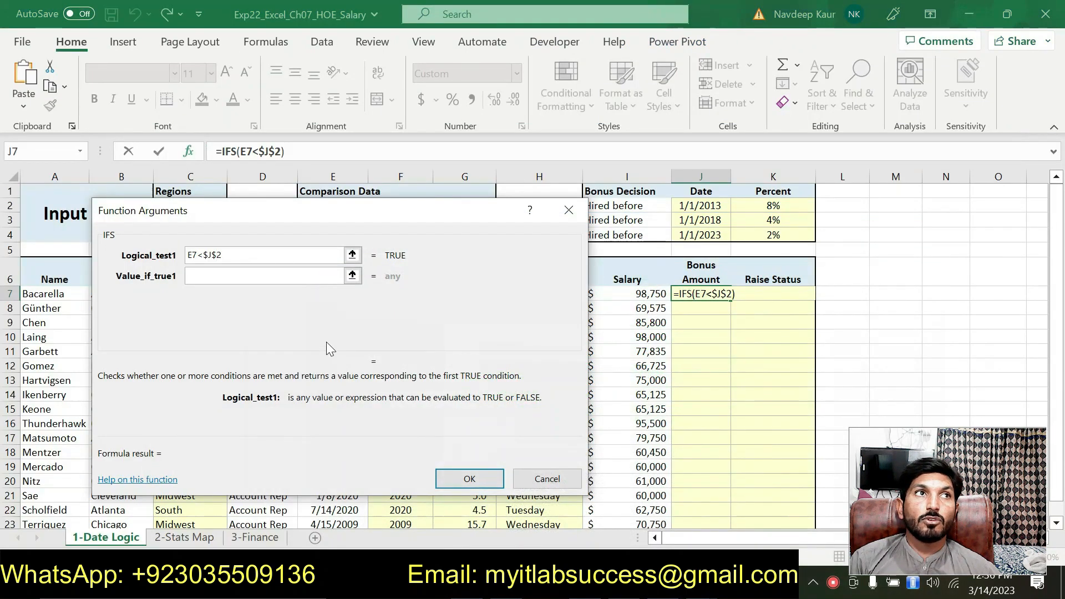
Step: Set the value returned by the first true test to $K$2*I7, multiplying the first bonus percentage by the salary
left_click(266, 272)
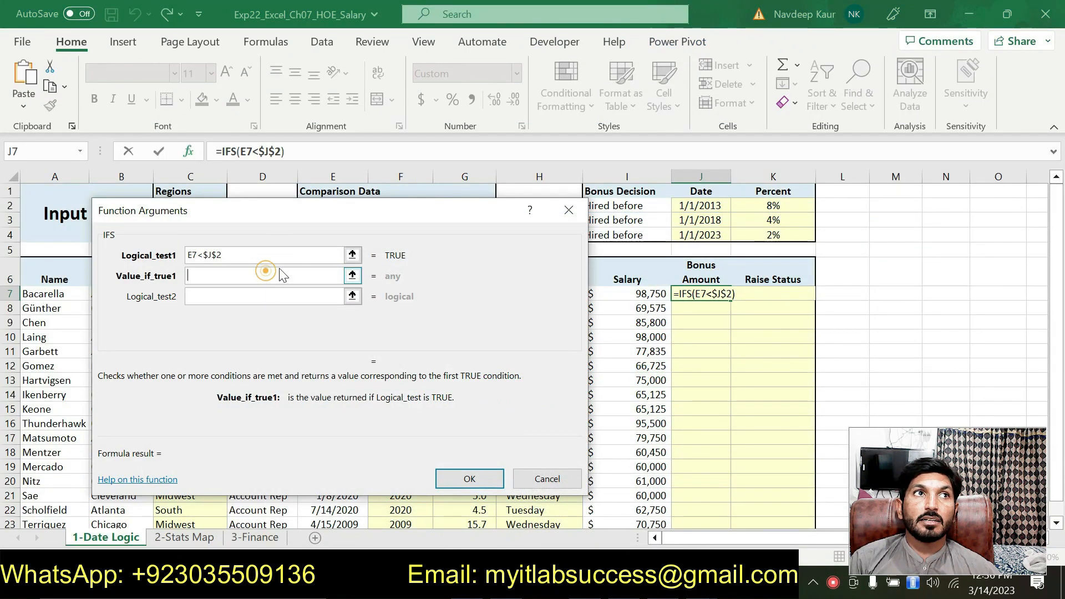
left_click(787, 206)
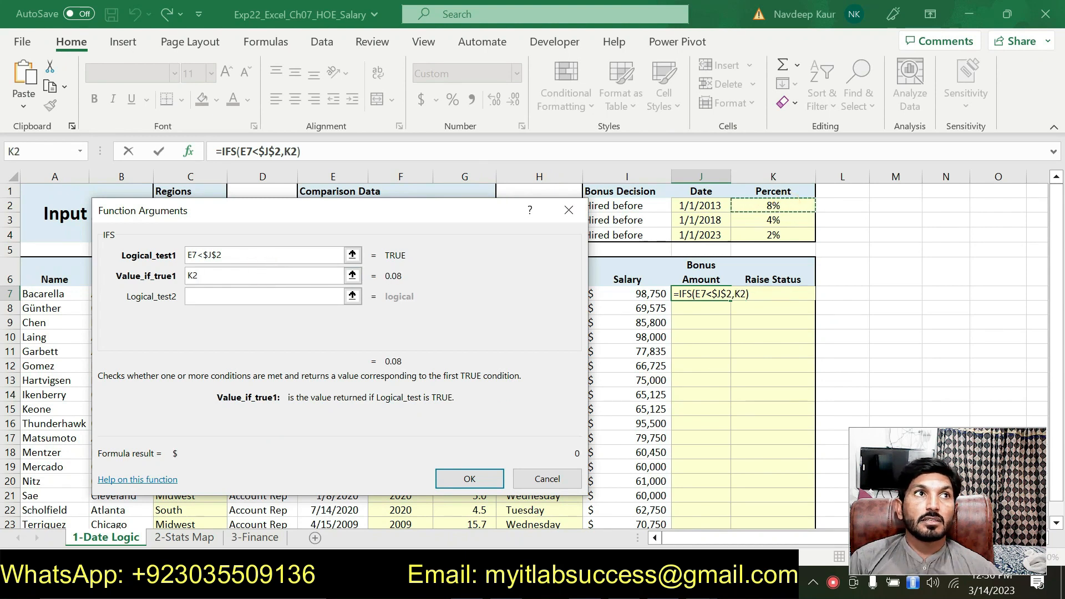
left_click(188, 274)
type("$")
left_click(199, 275)
type("$2")
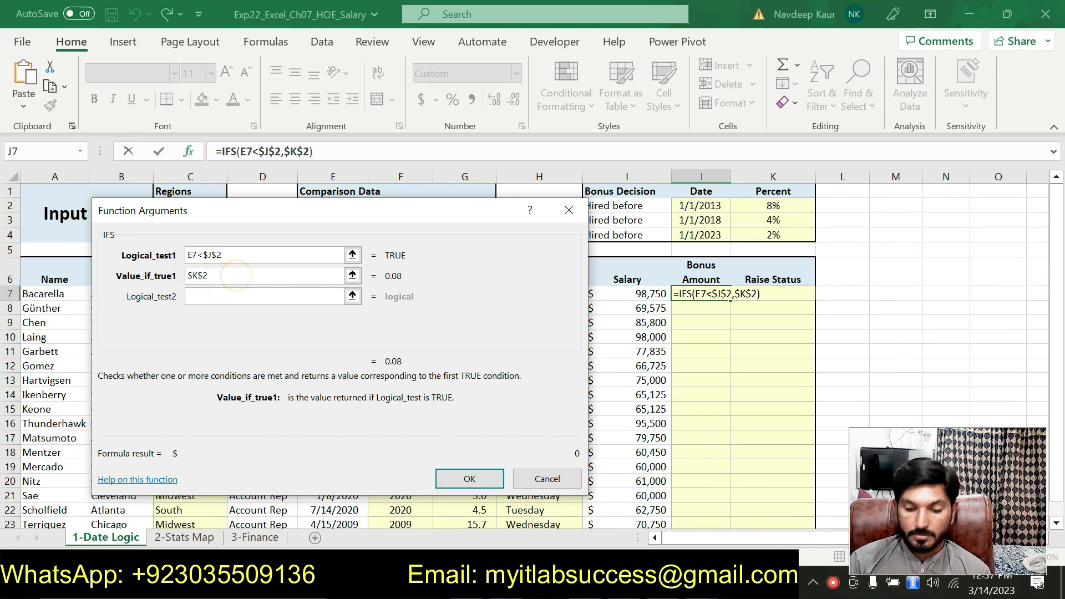
type("*")
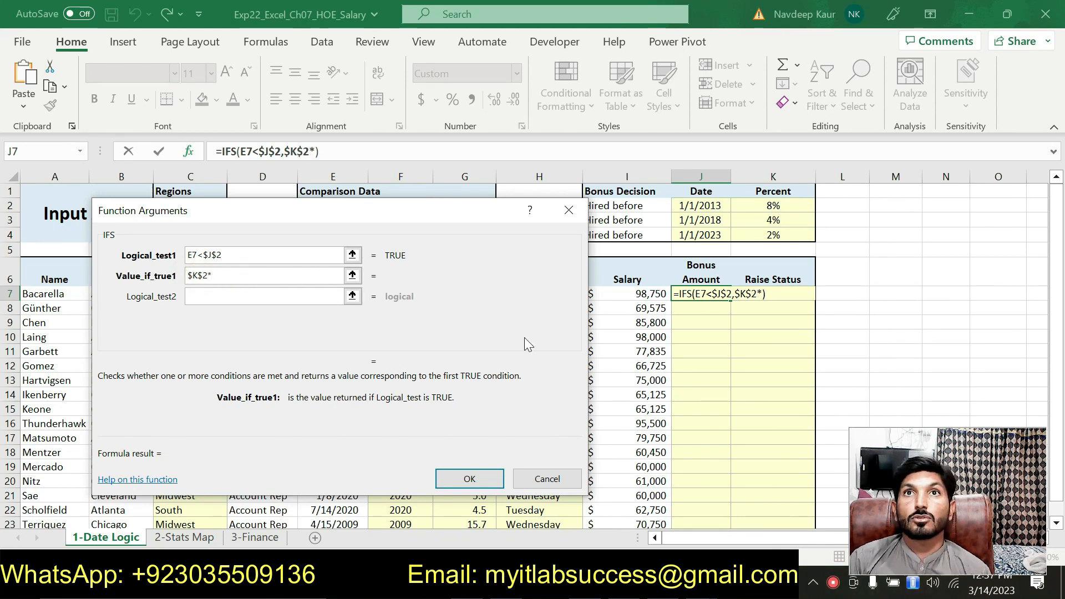
left_click(646, 294)
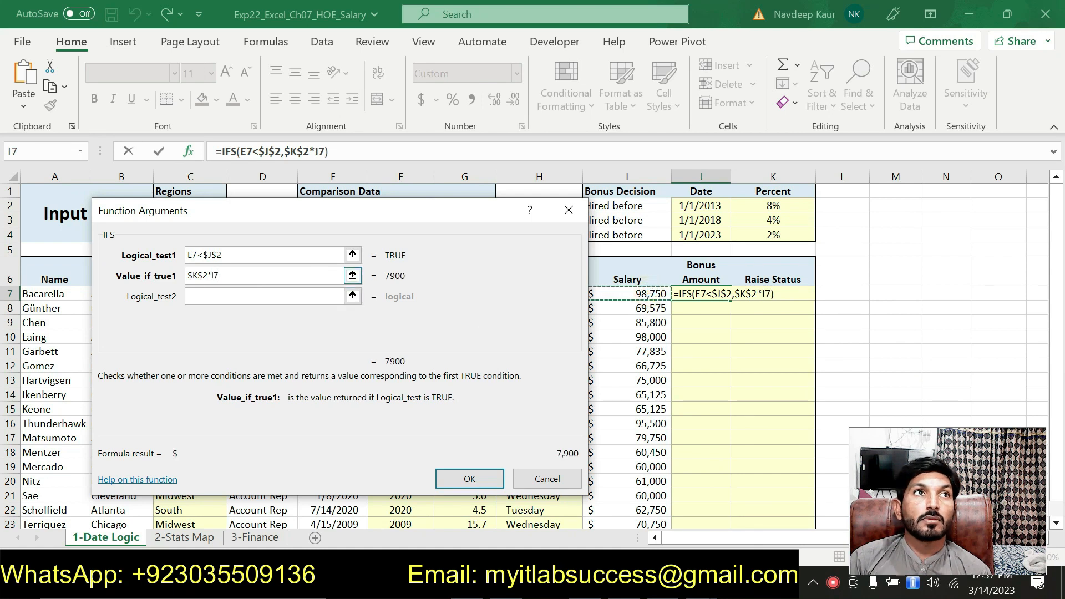
left_click(210, 273)
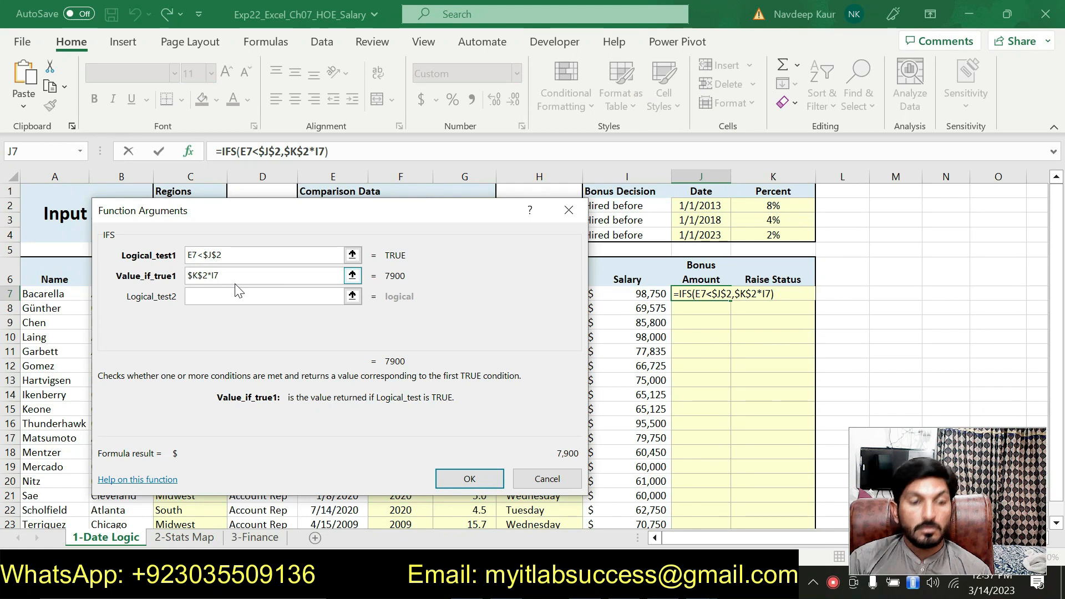
Step: Make the salary reference absolute in the IFS function's first result value so it reads $K$2*$I$7
type("$")
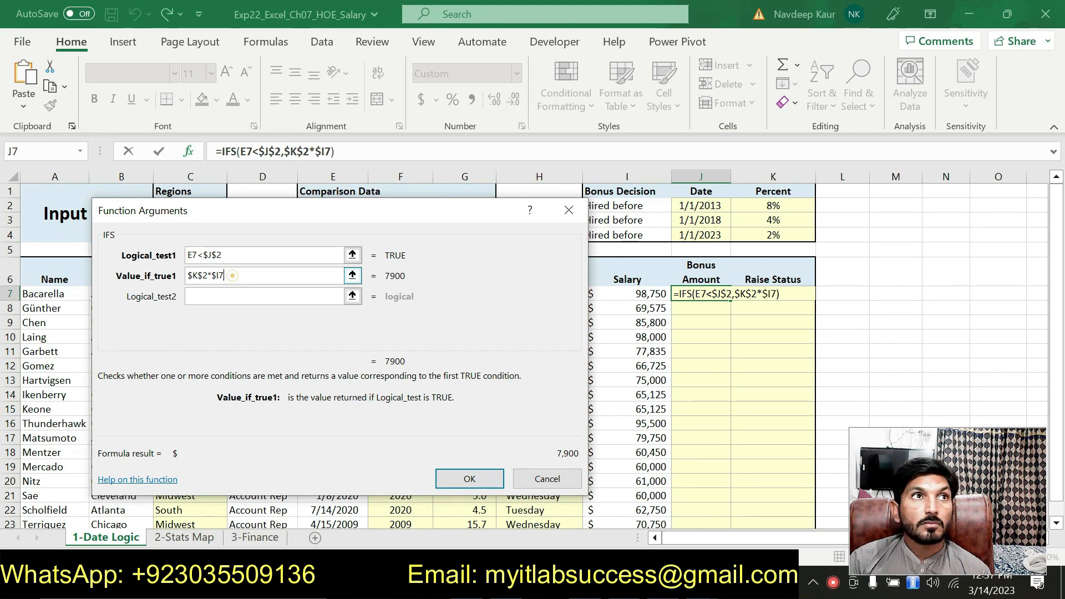
left_click(221, 275)
type("$")
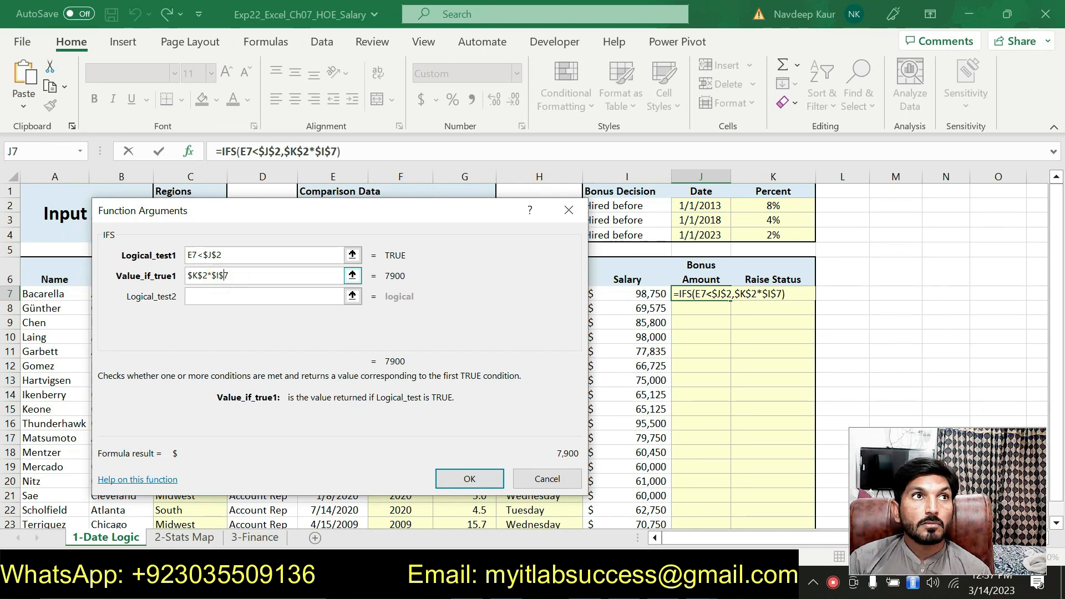
Step: Check the 1/1/2018 condition in the Word instructions, and set the second IFS logical test in Excel to E7<$J$3
left_click(258, 296)
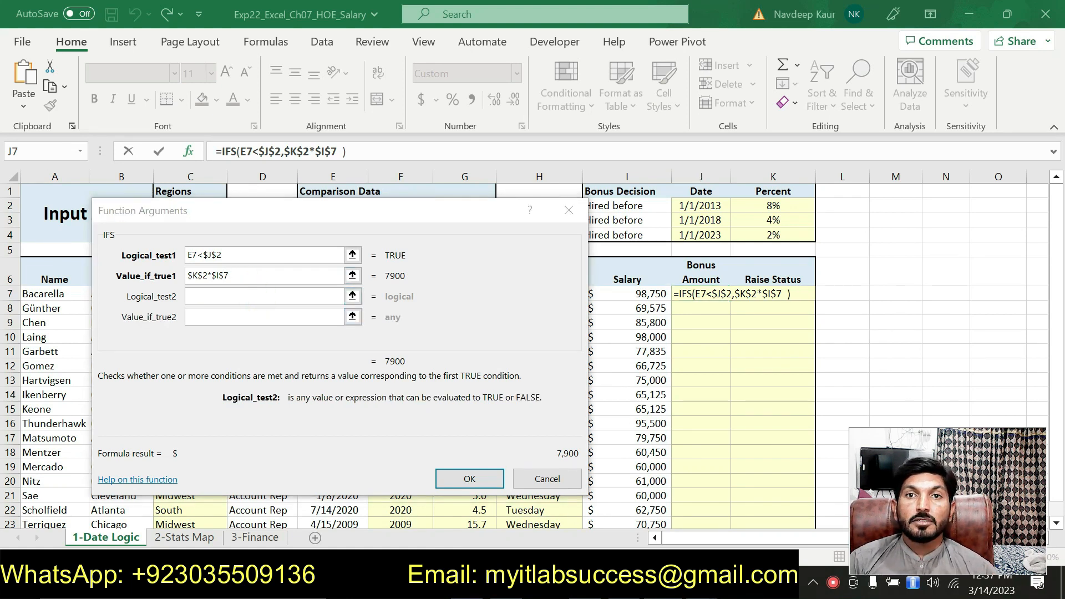
key("alt+Tab")
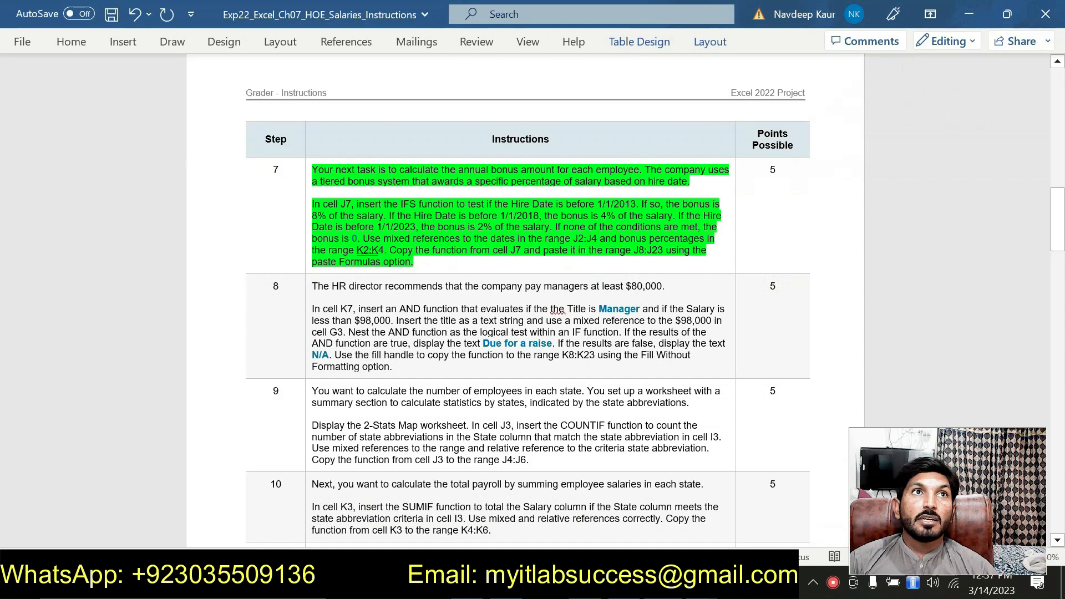
left_click_drag(491, 227, 539, 216)
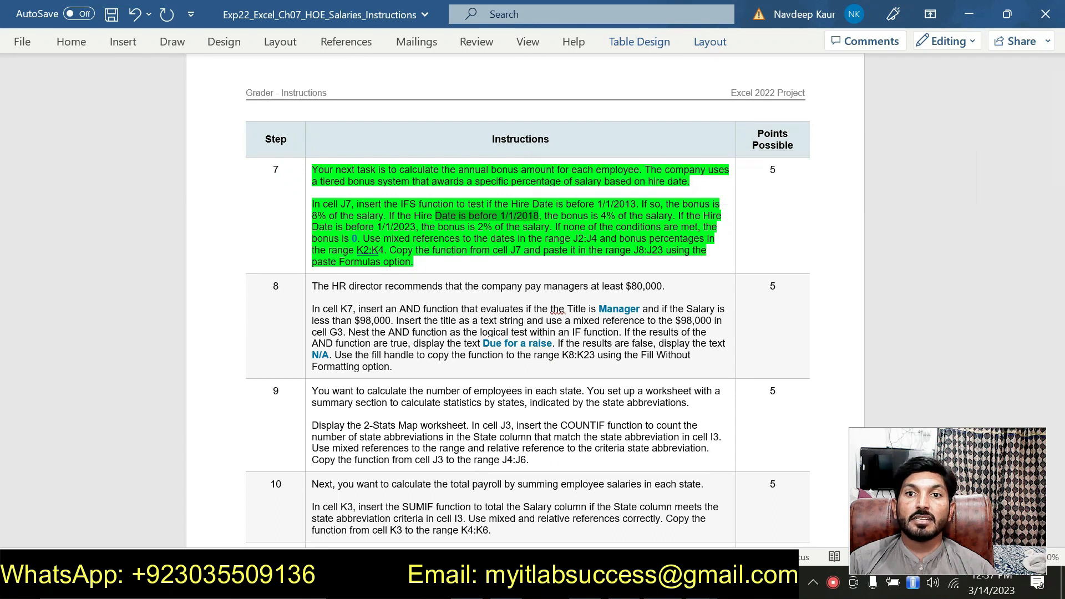
key("alt+Tab")
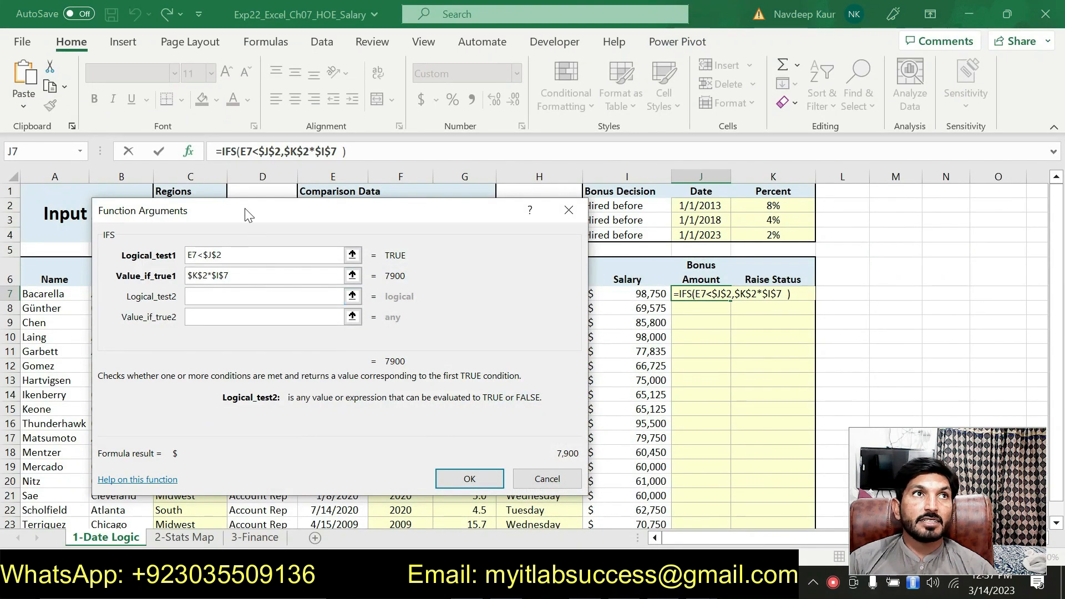
left_click_drag(248, 215, 287, 213)
left_click(320, 293)
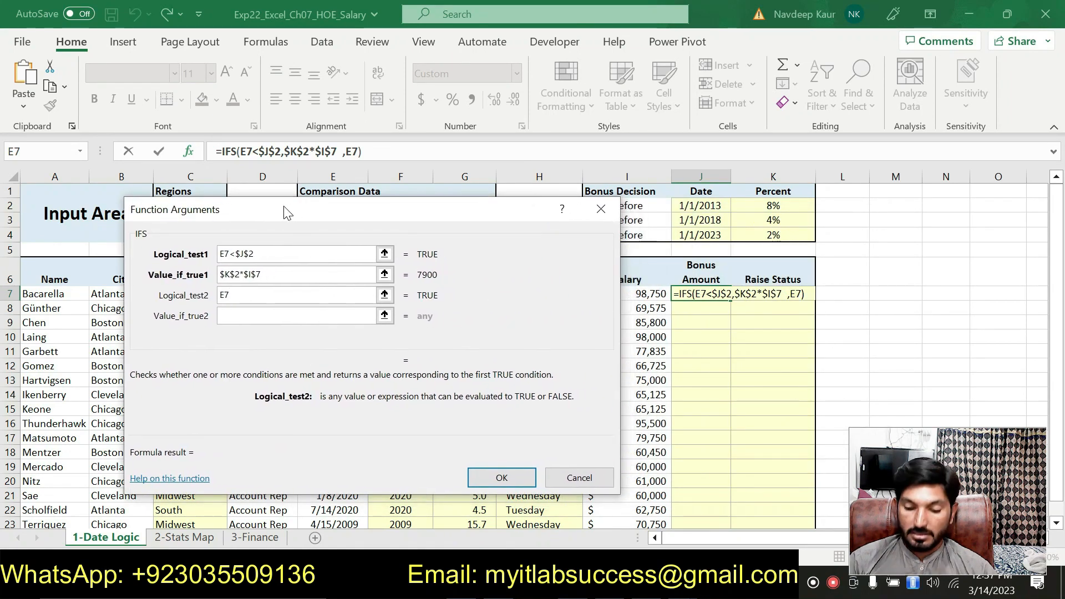
type("<")
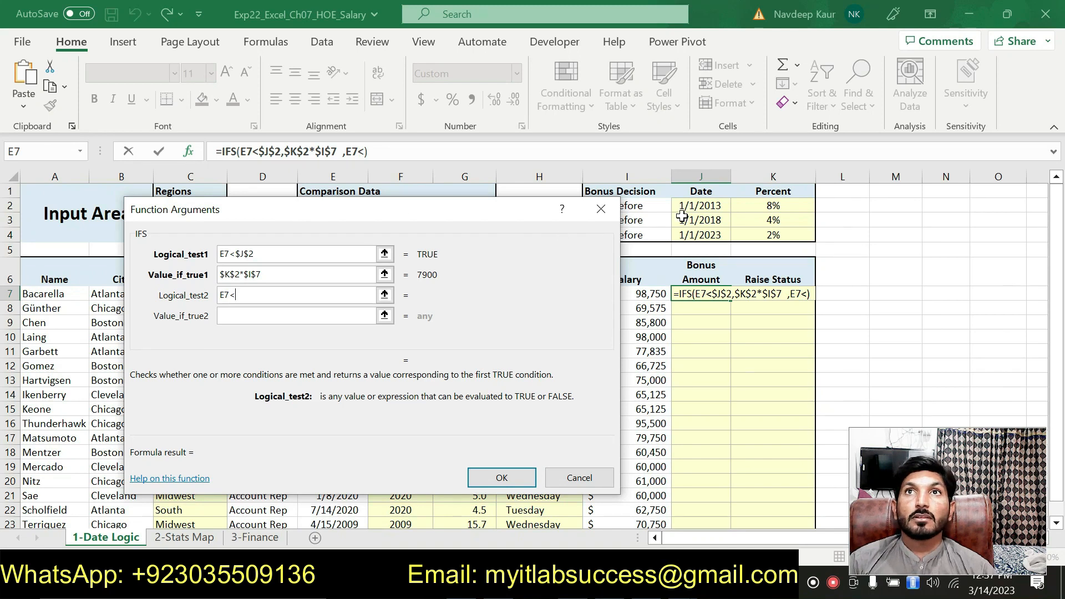
left_click(715, 215)
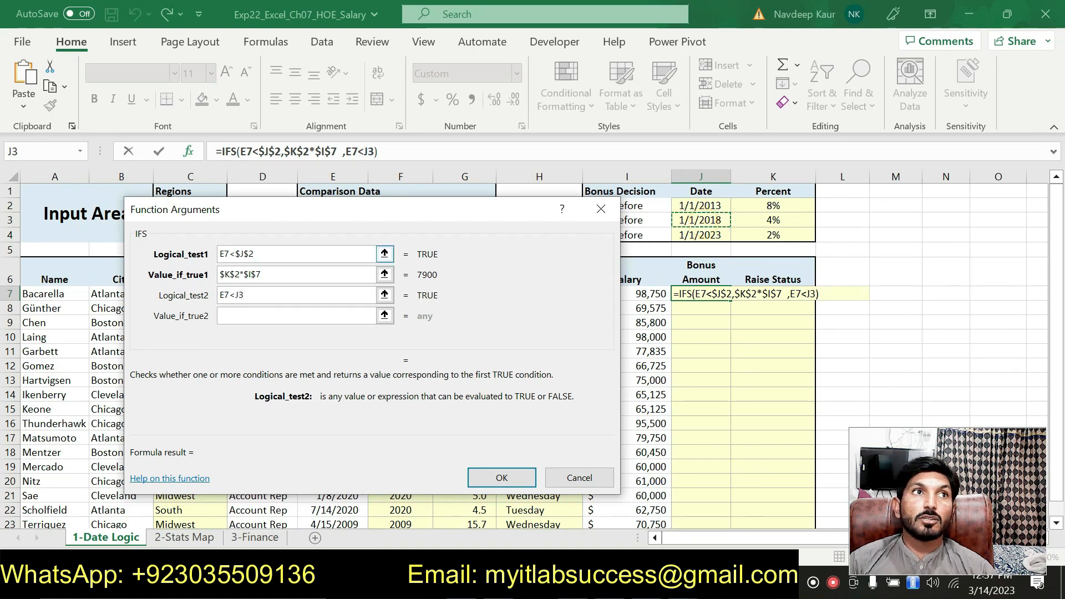
left_click(236, 294)
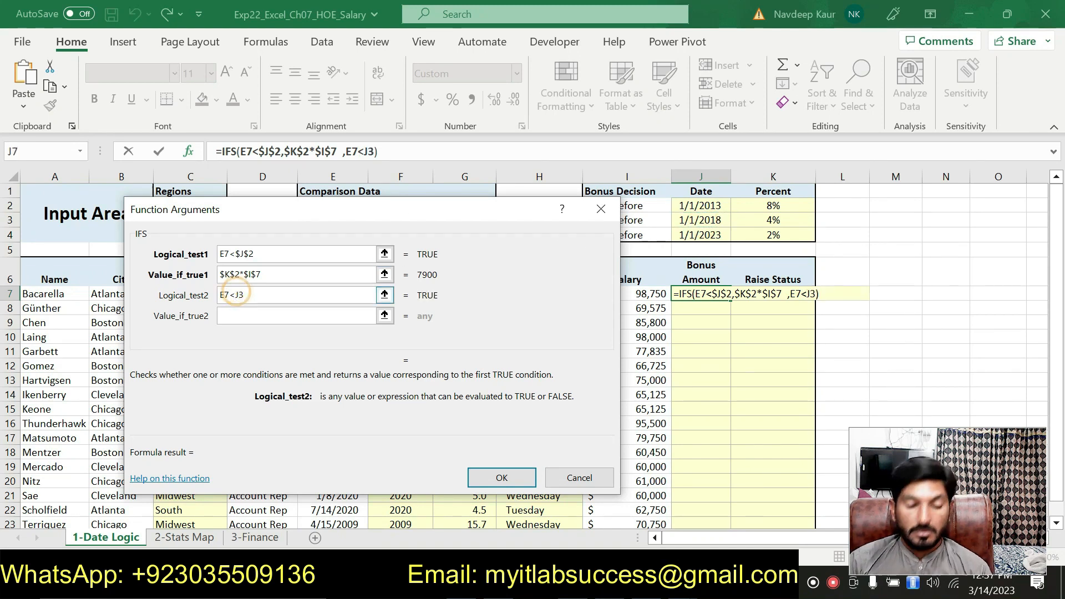
type("$J")
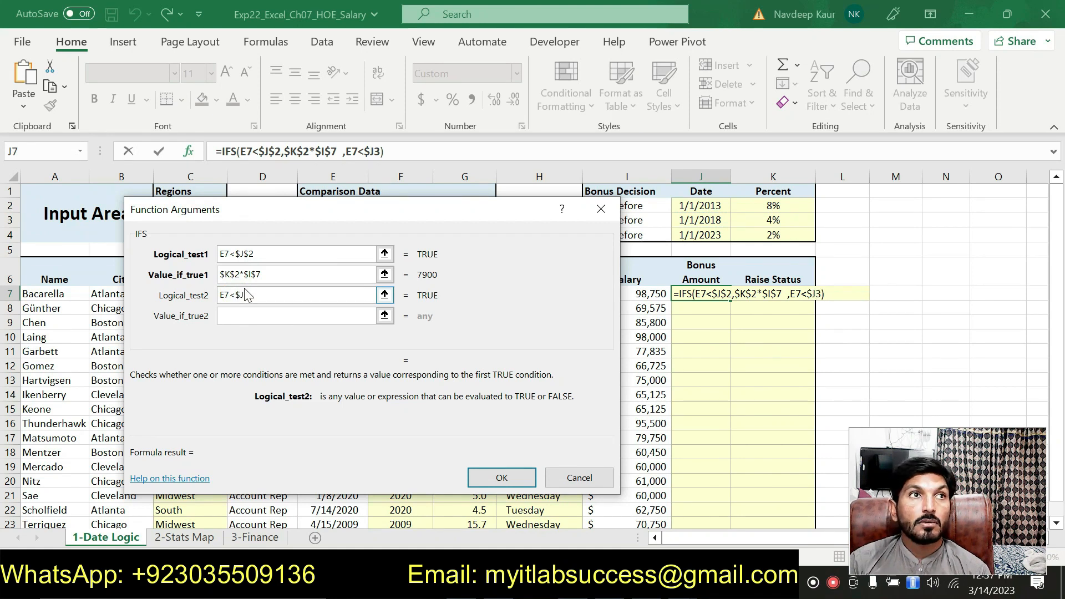
type("$")
Step: Set the IFS function's second result value to the absolute percentage reference $K$3
key("Tab")
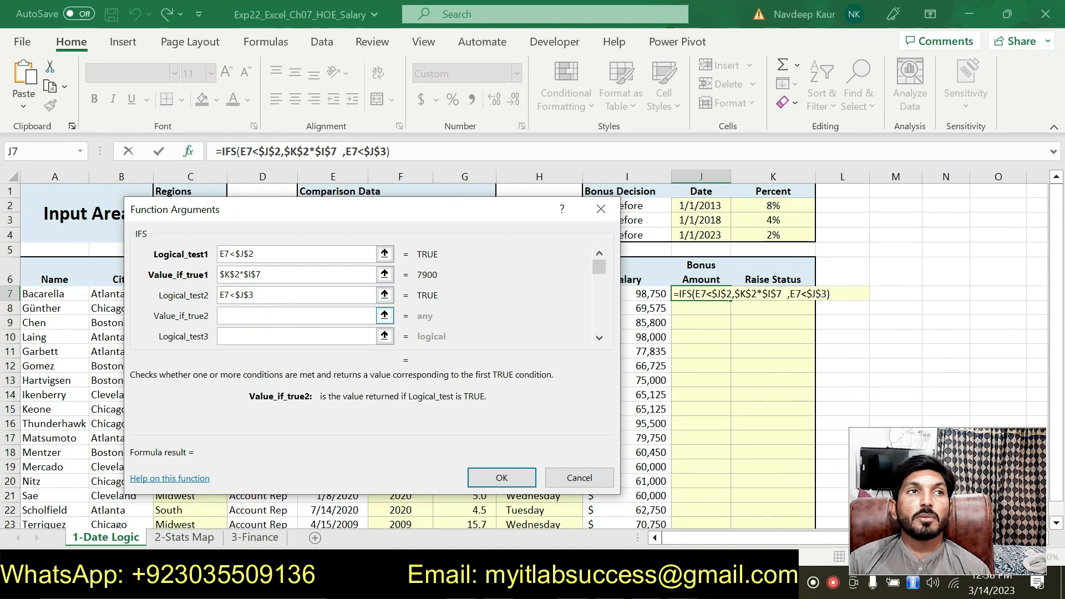
left_click(774, 220)
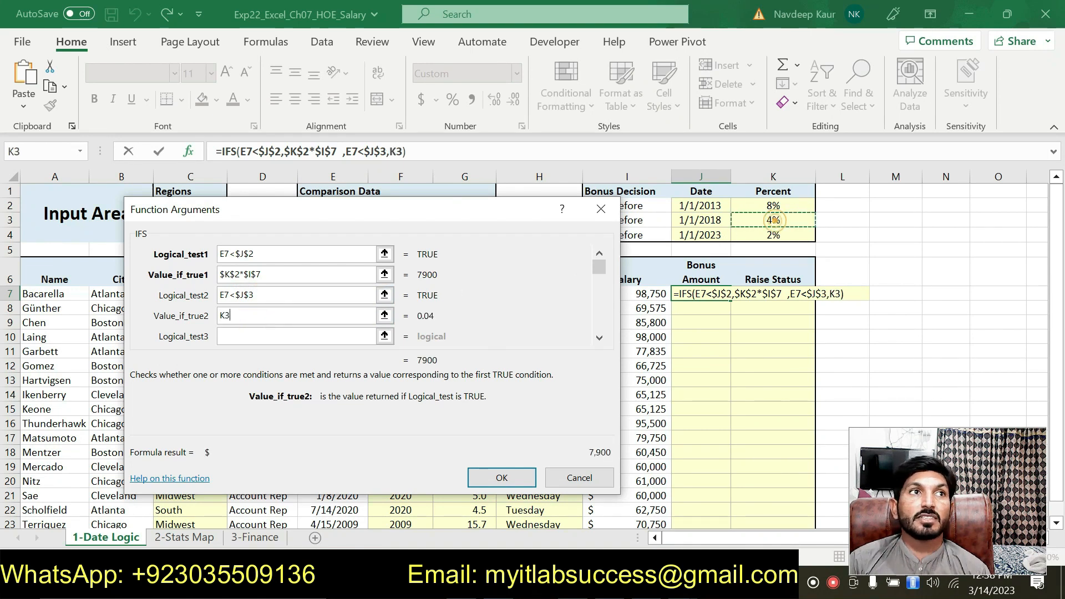
left_click(220, 315)
type("$K")
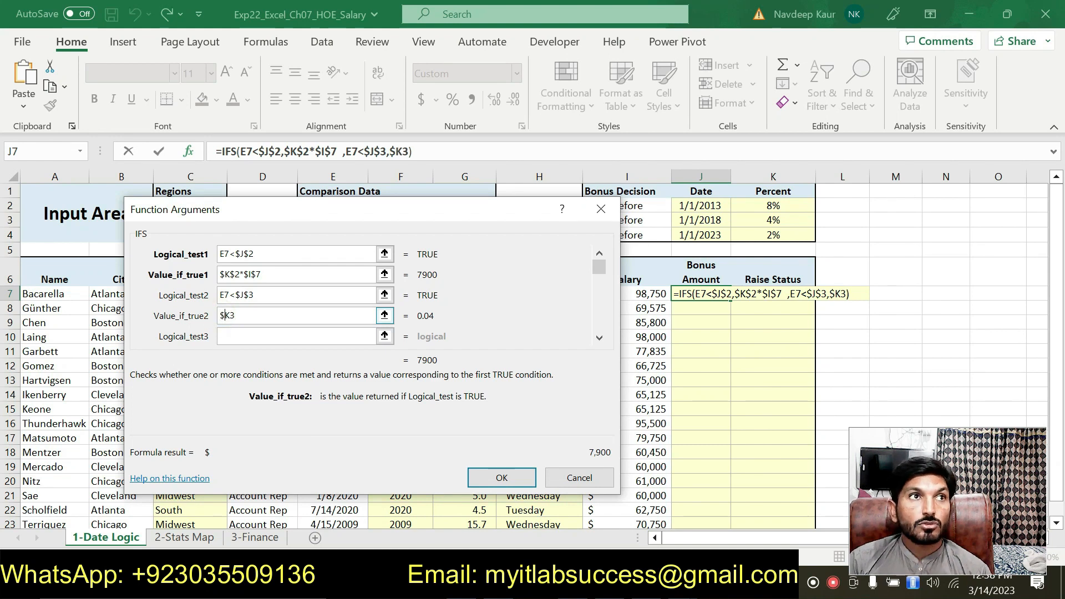
type("$")
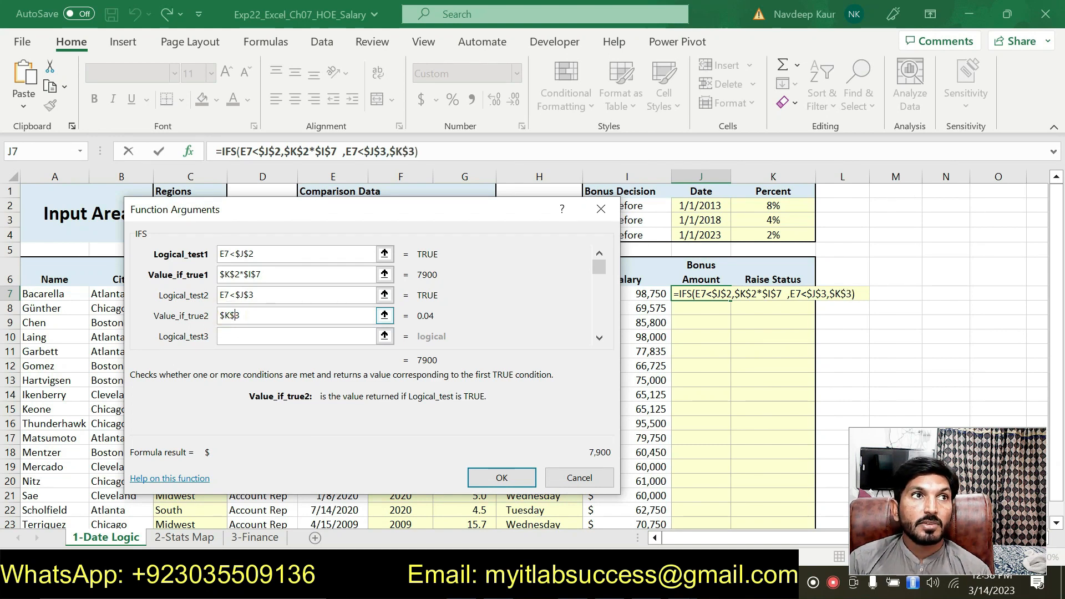
Step: Recheck the bonus conditions in the Word instructions, and enter E7<J4 as the third IFS logical test in Excel
left_click(256, 335)
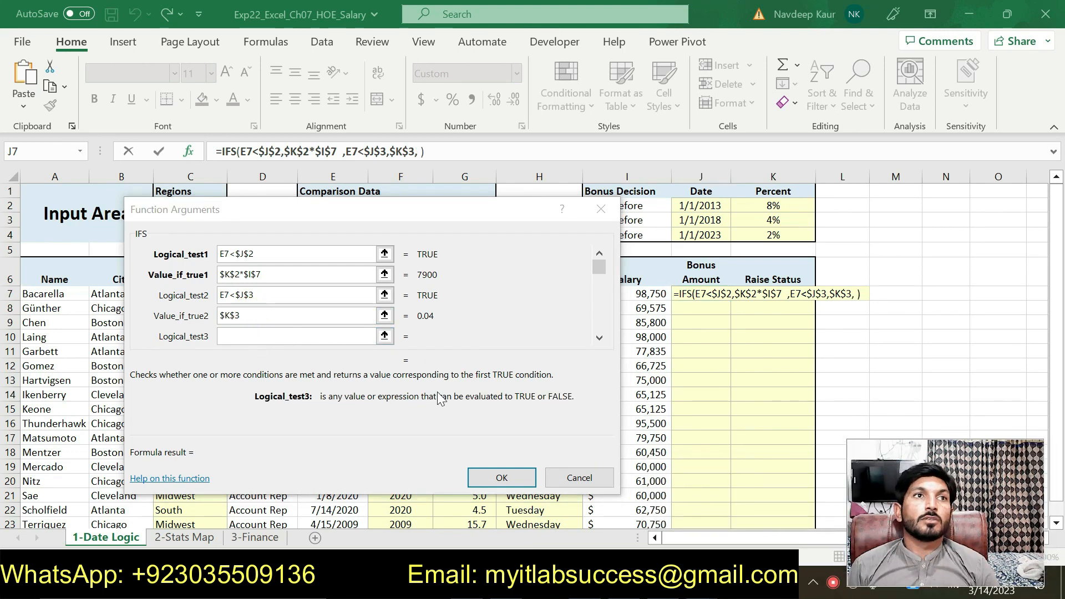
left_click(297, 341)
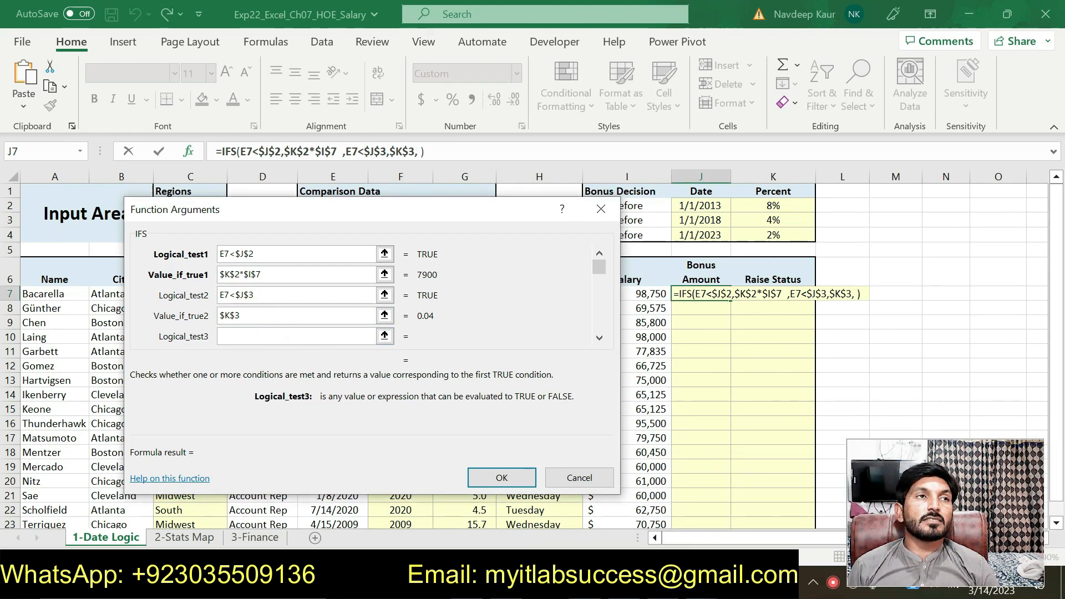
key("alt+Tab")
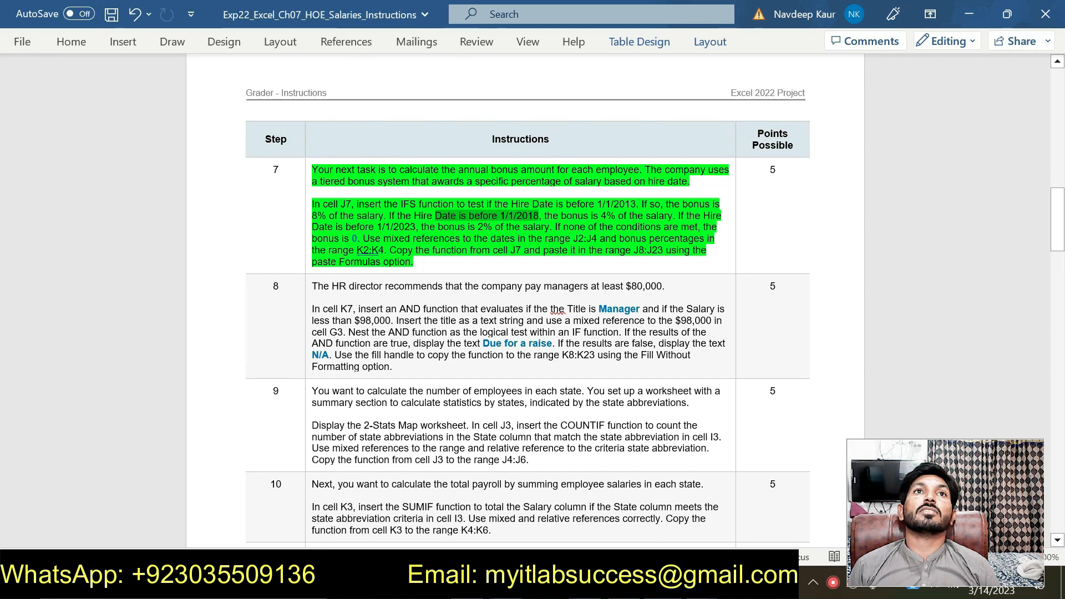
key("alt+Tab")
left_click(282, 336)
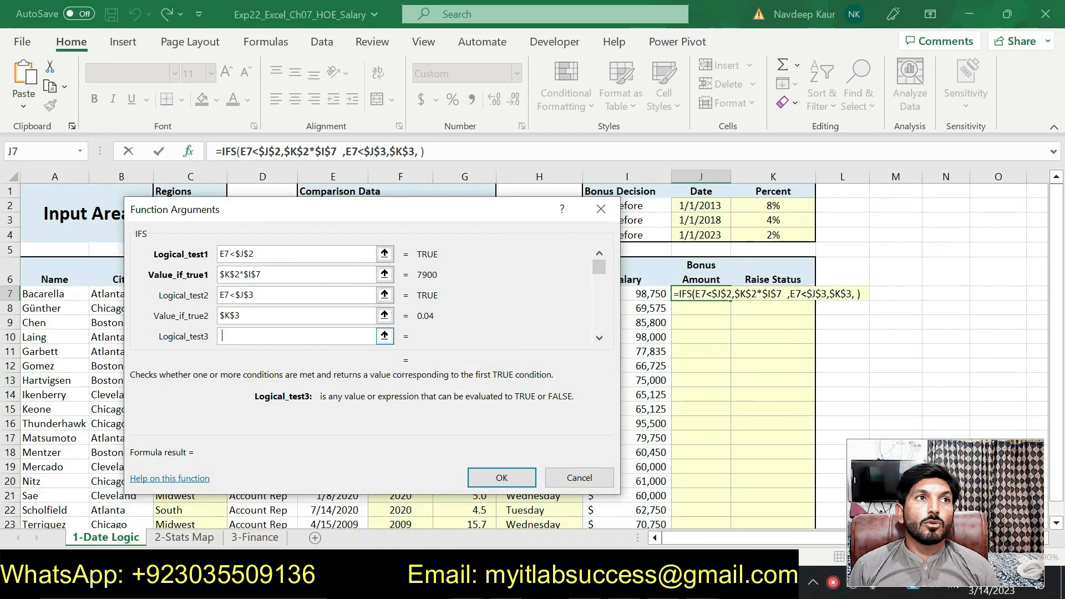
left_click_drag(314, 210, 562, 193)
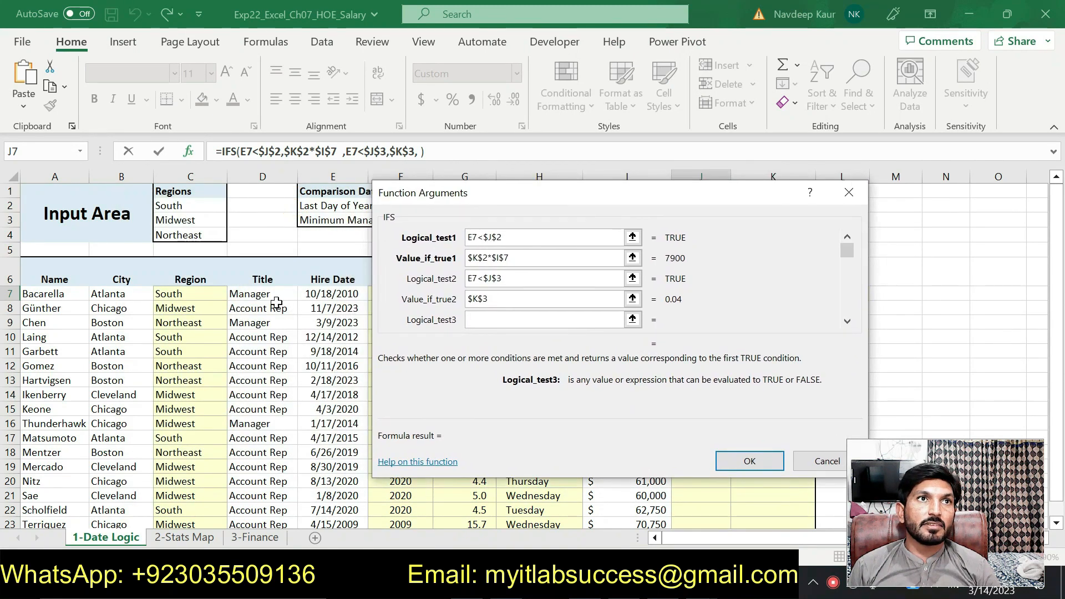
left_click(333, 294)
type("<")
left_click_drag(577, 196, 314, 192)
left_click(688, 231)
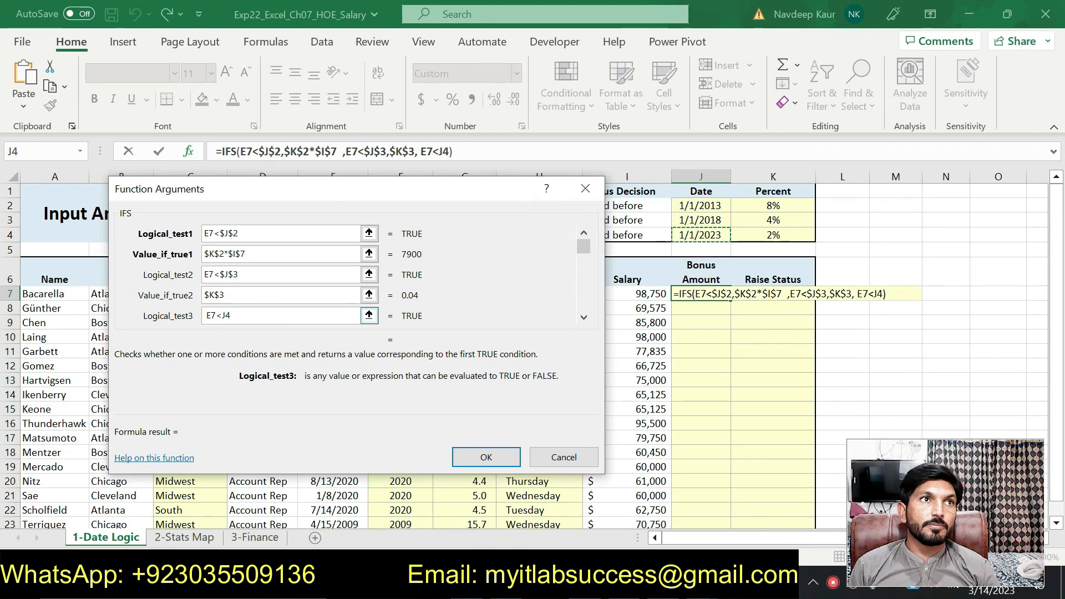
Step: Make the date reference absolute in the third logical test so it reads E7<$J$4
left_click(223, 316)
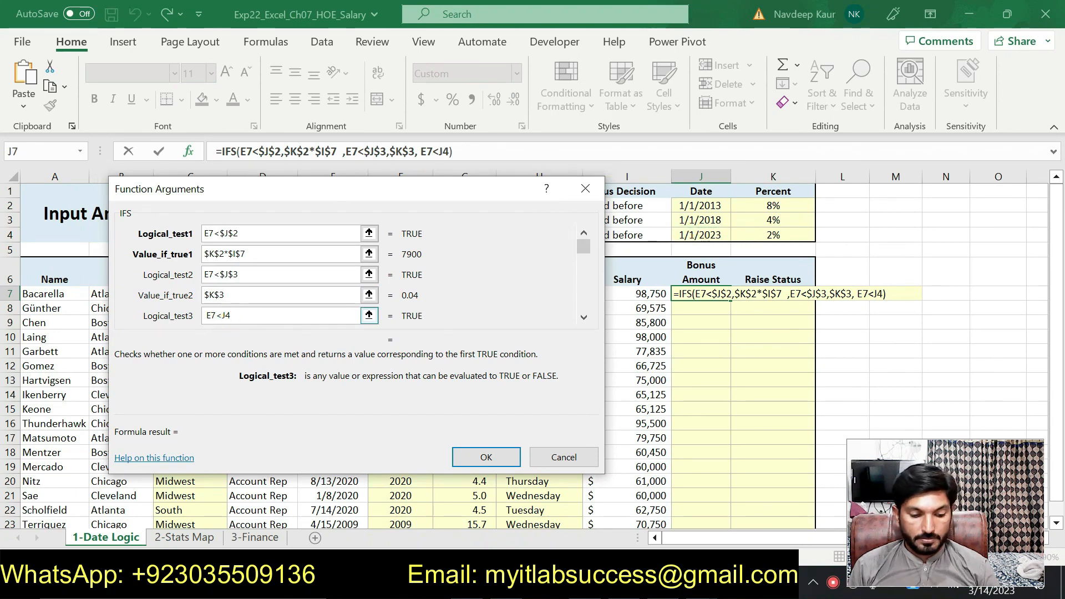
type("$")
left_click(232, 316)
type("$")
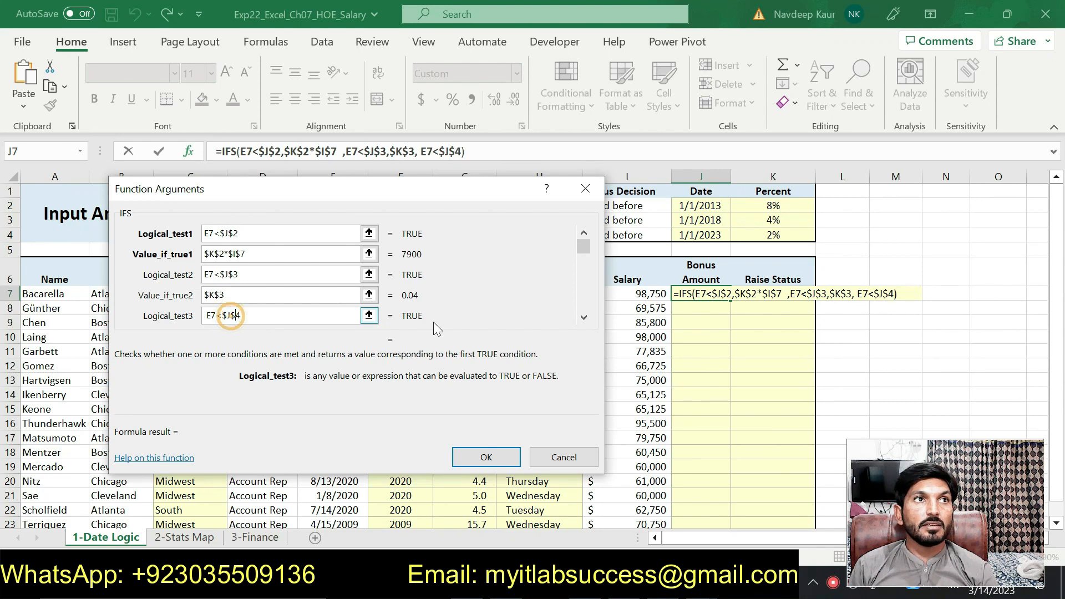
Step: Set the IFS function's third result value to the absolute percentage reference $K$4
left_click(583, 317)
left_click(213, 315)
left_click(766, 236)
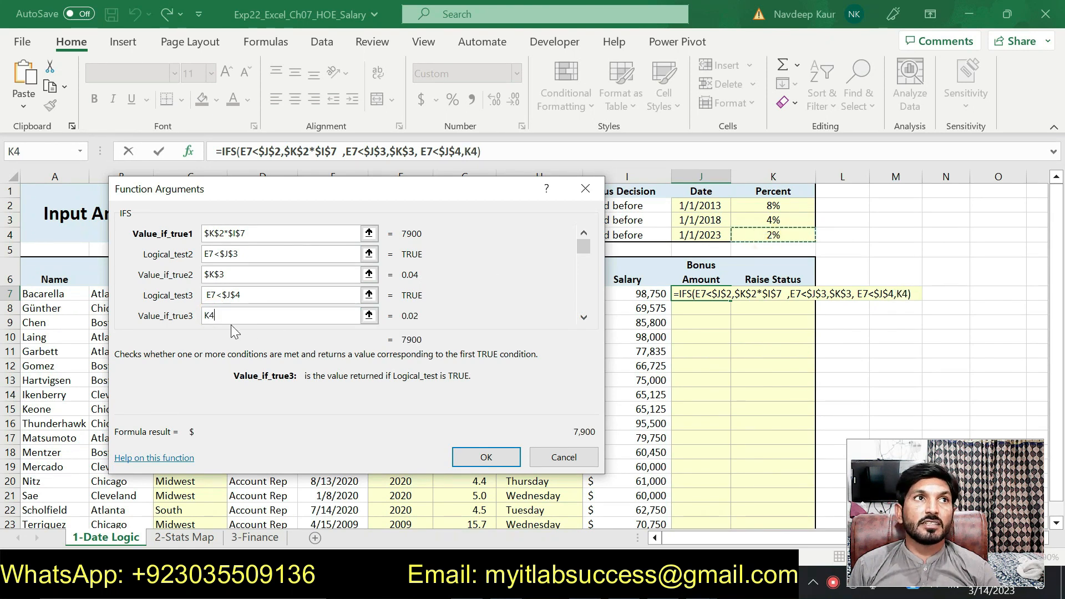
left_click(204, 314)
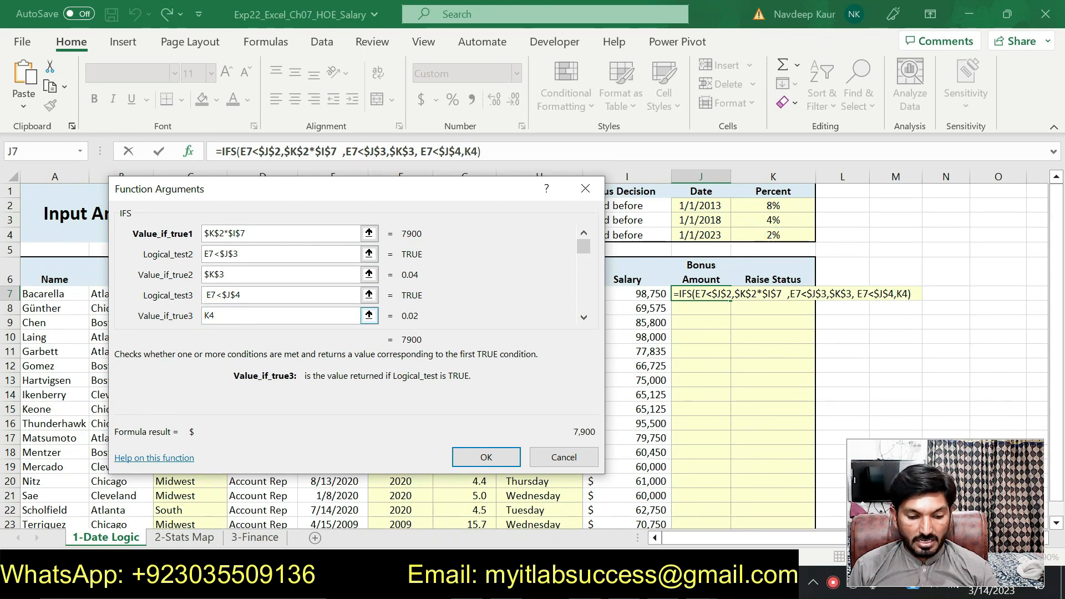
type("$")
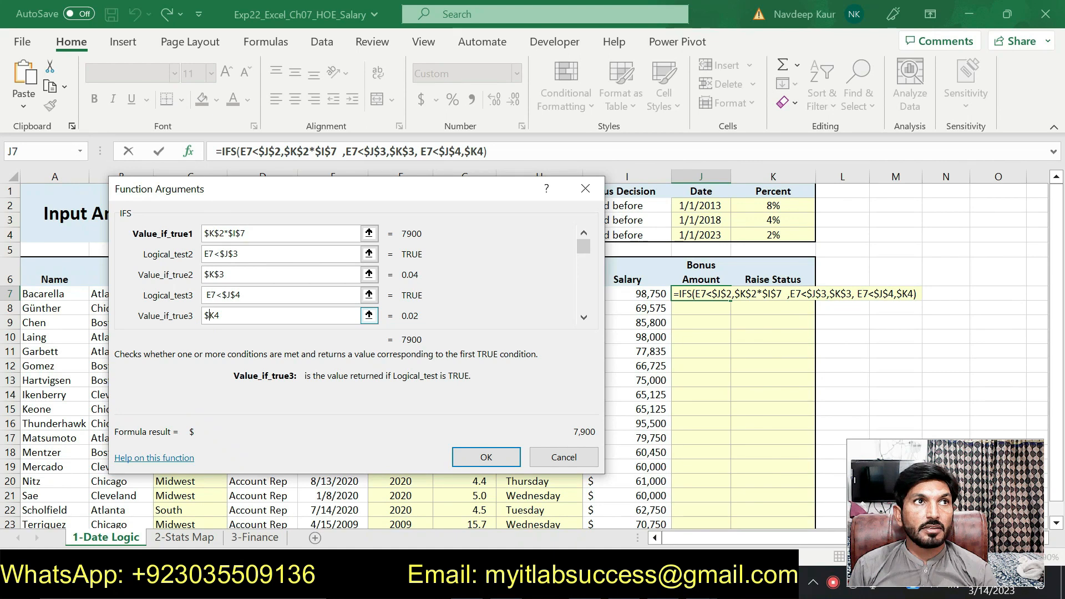
left_click(213, 315)
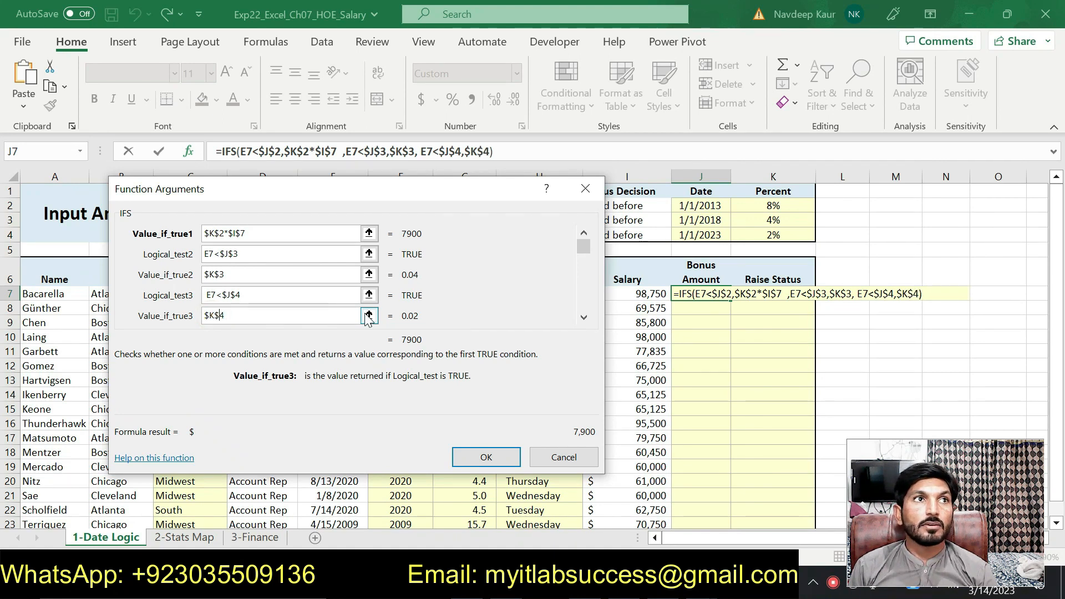
Step: Multiply the third result value by the absolute salary reference so it reads $K$4*$I$7
left_click(282, 311)
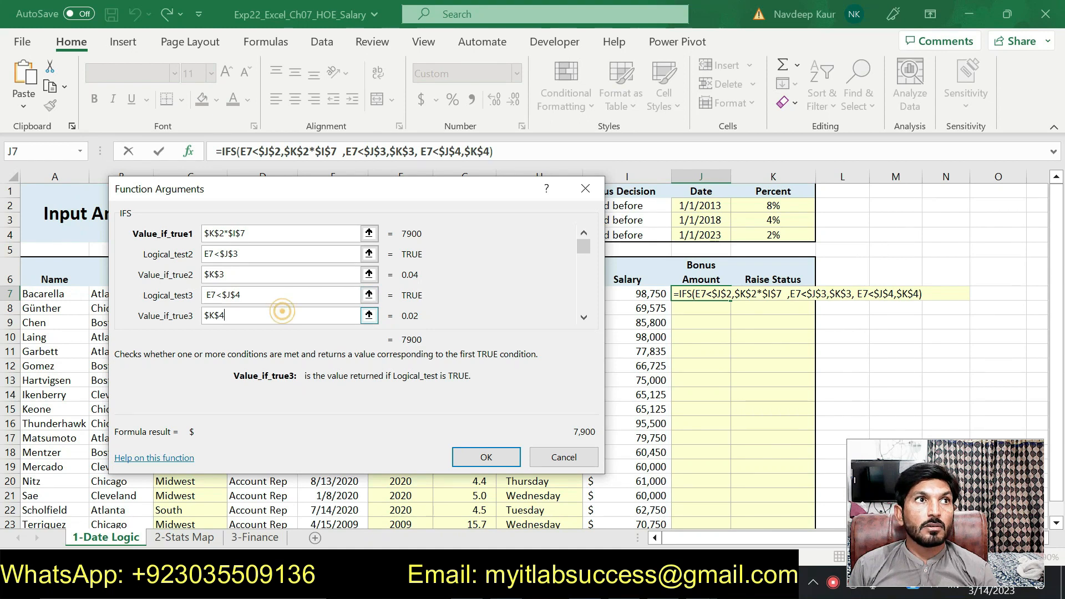
type("*")
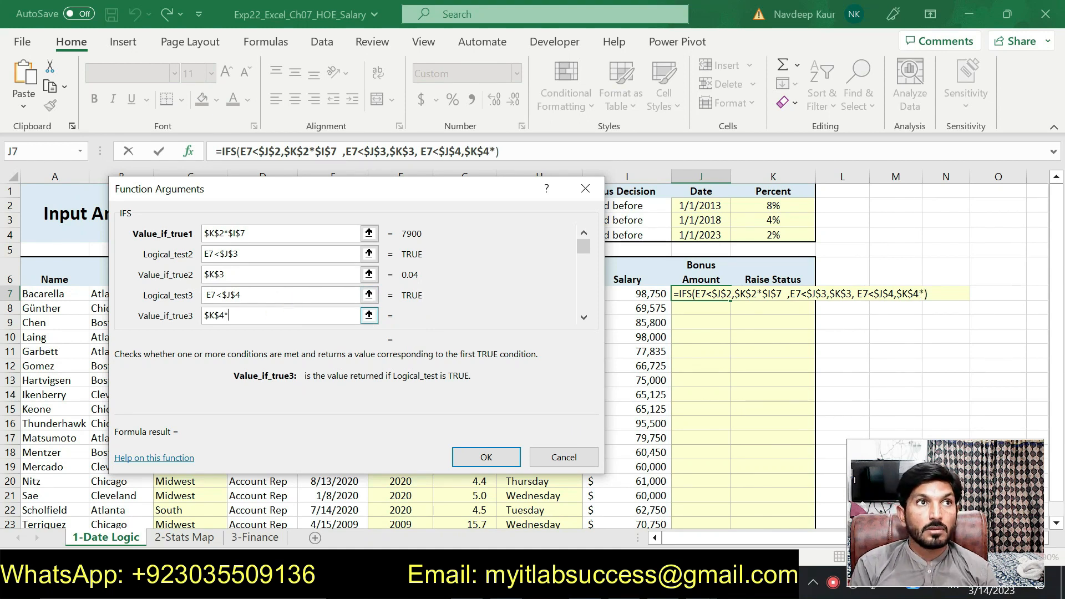
left_click(649, 294)
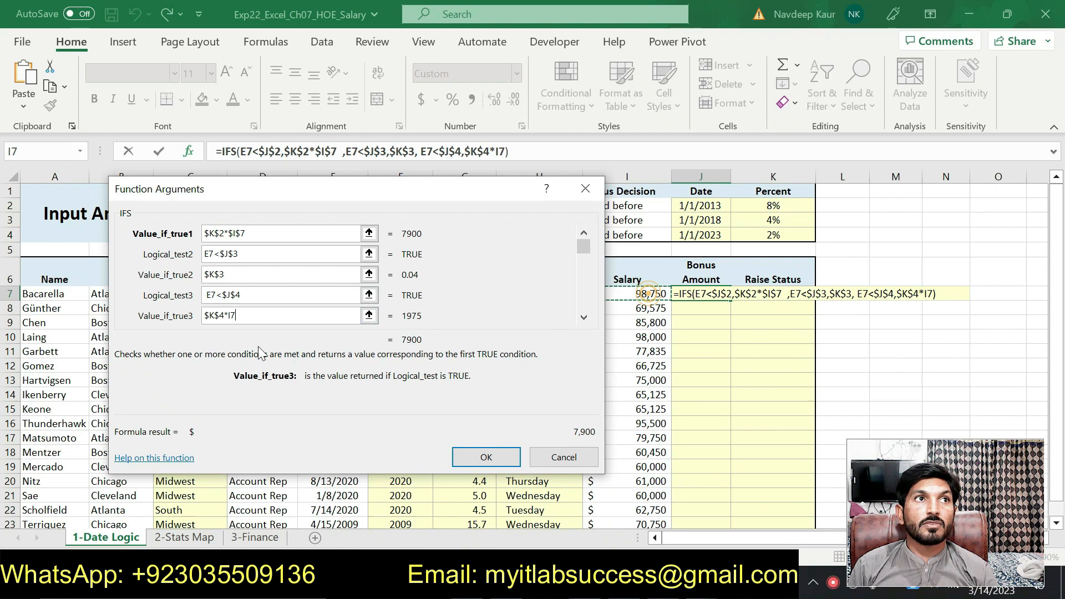
left_click(227, 316)
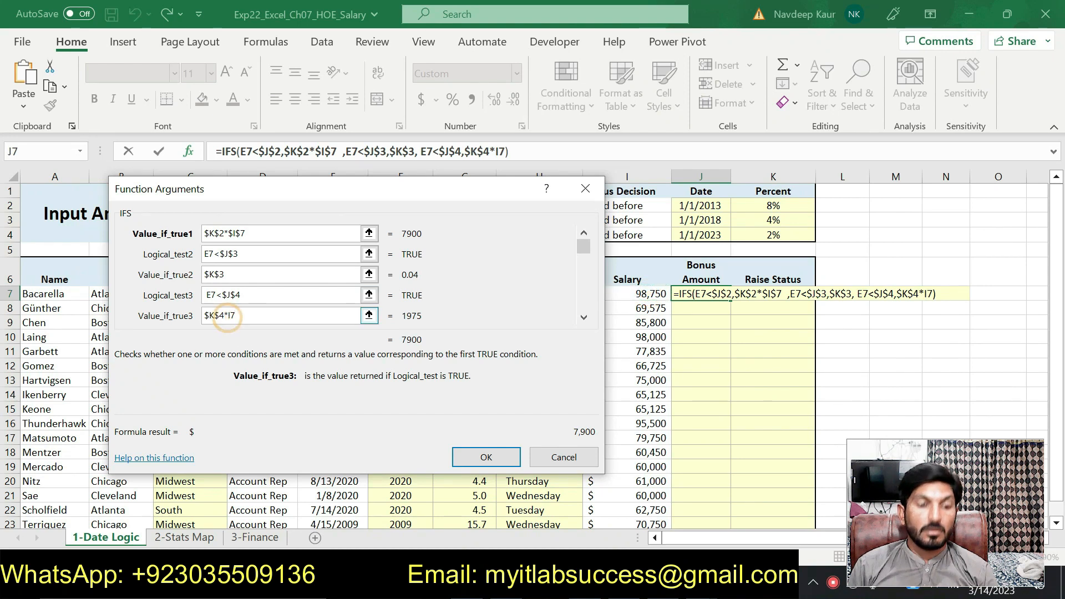
type("$")
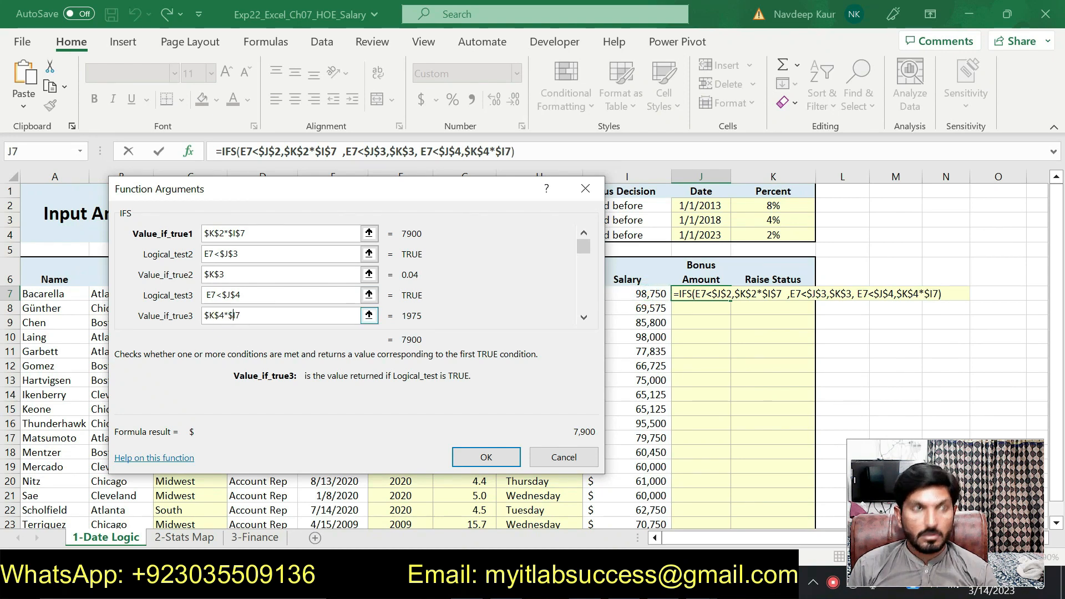
left_click(234, 316)
left_click(234, 315)
left_click(233, 316)
left_click(234, 314)
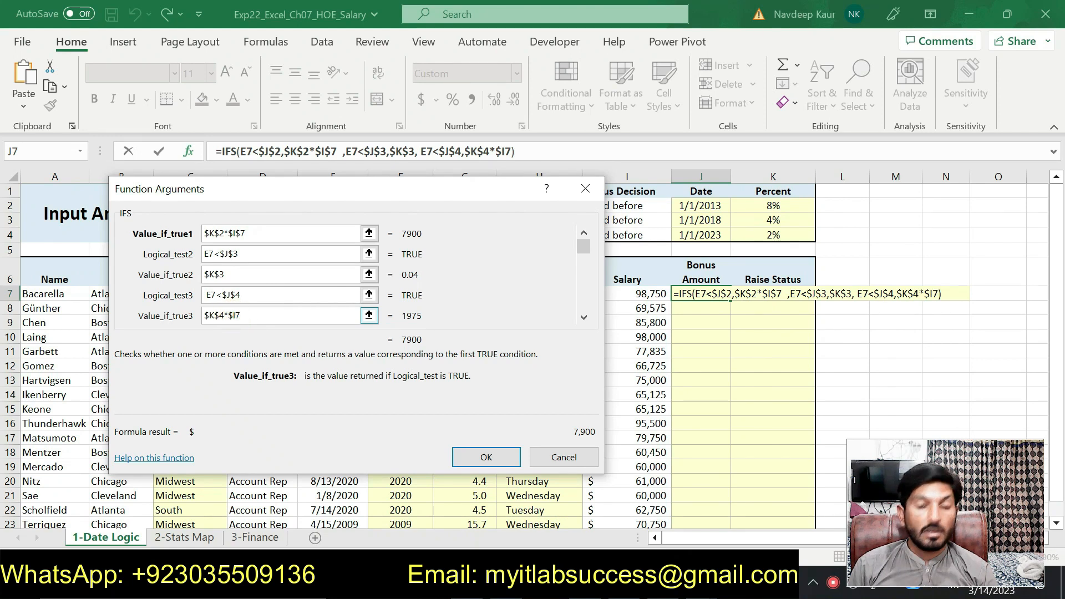
type("$")
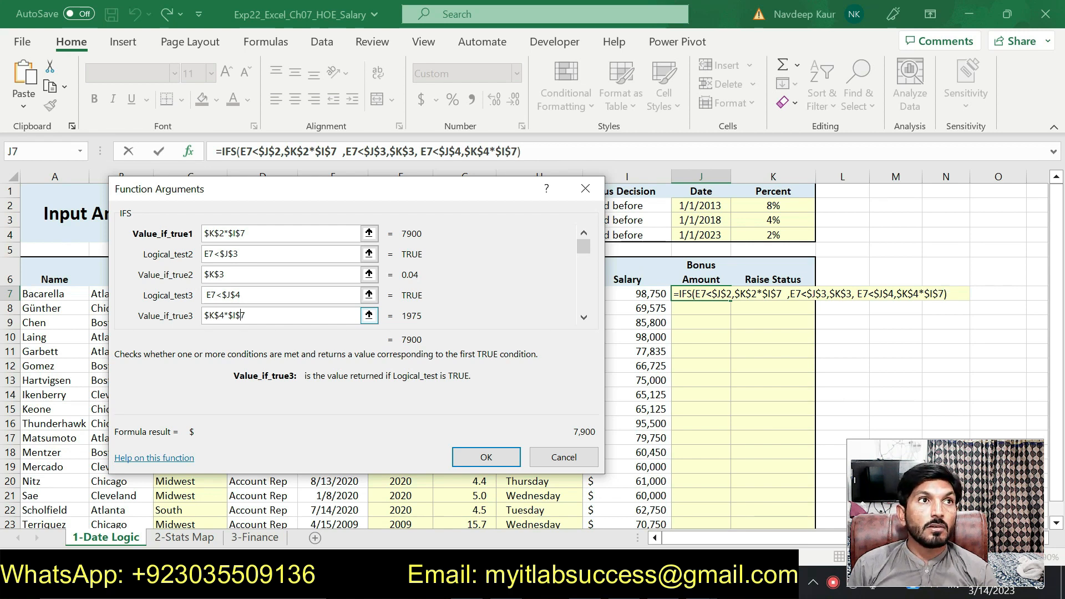
Step: Multiply the IFS function's second result value by the absolute salary reference so it reads $K$3*$I$7
left_click(232, 272)
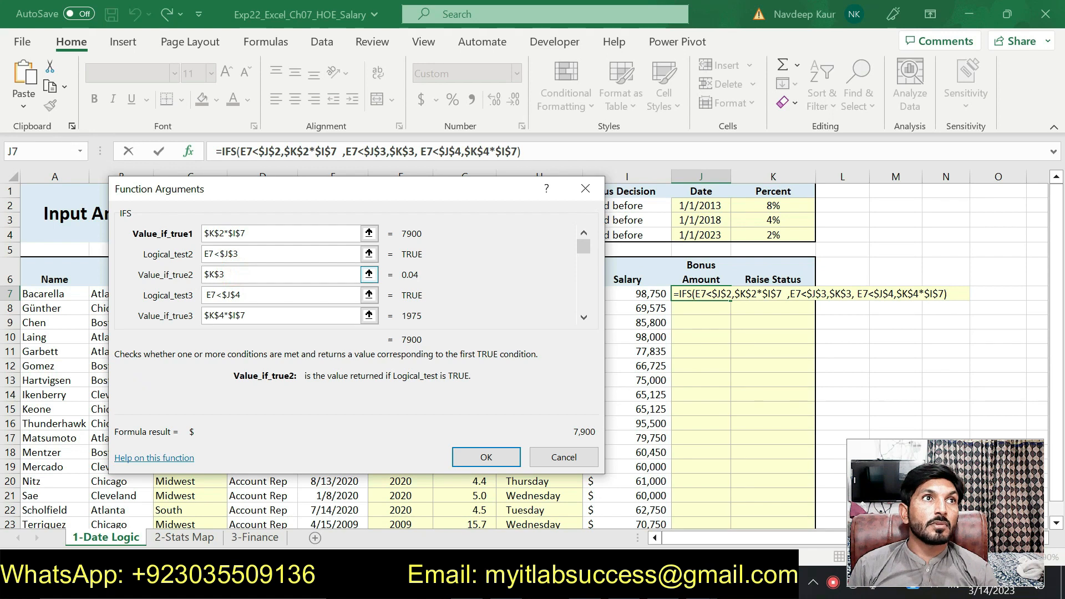
type("*")
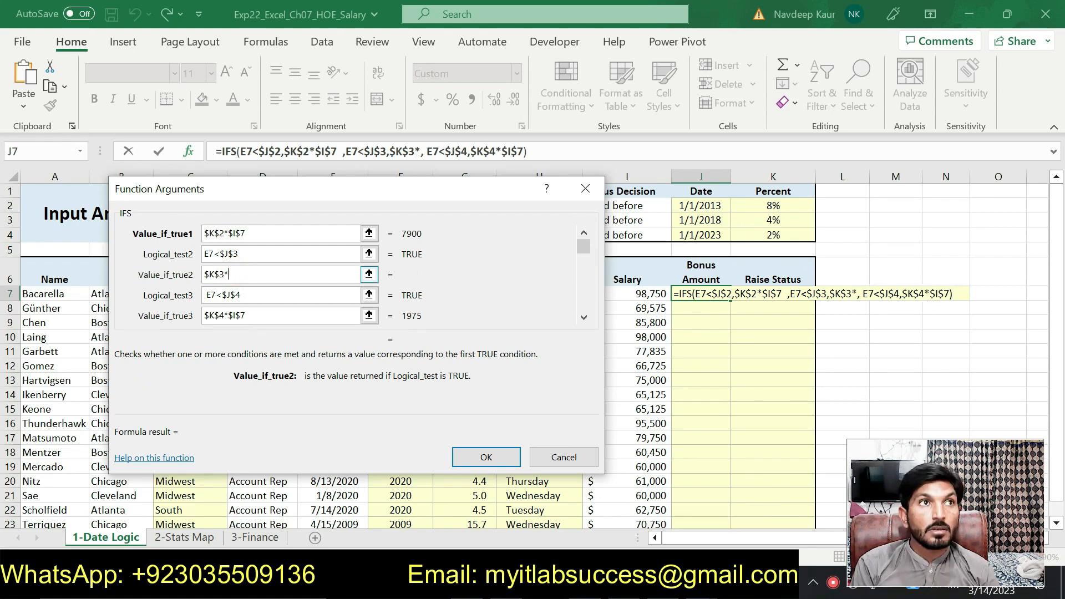
left_click(657, 295)
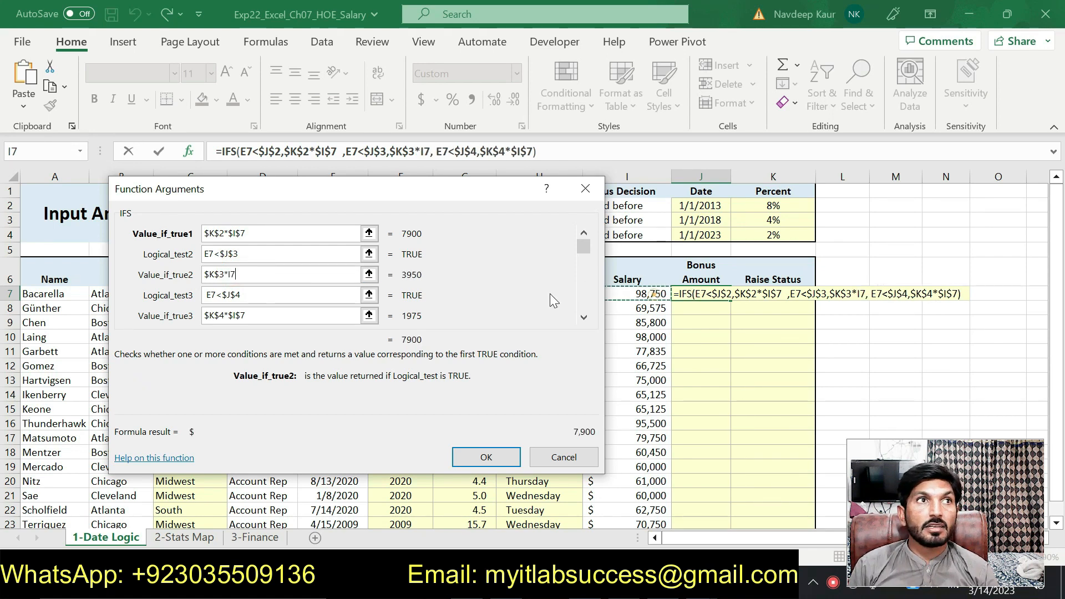
left_click(220, 274)
key("F4")
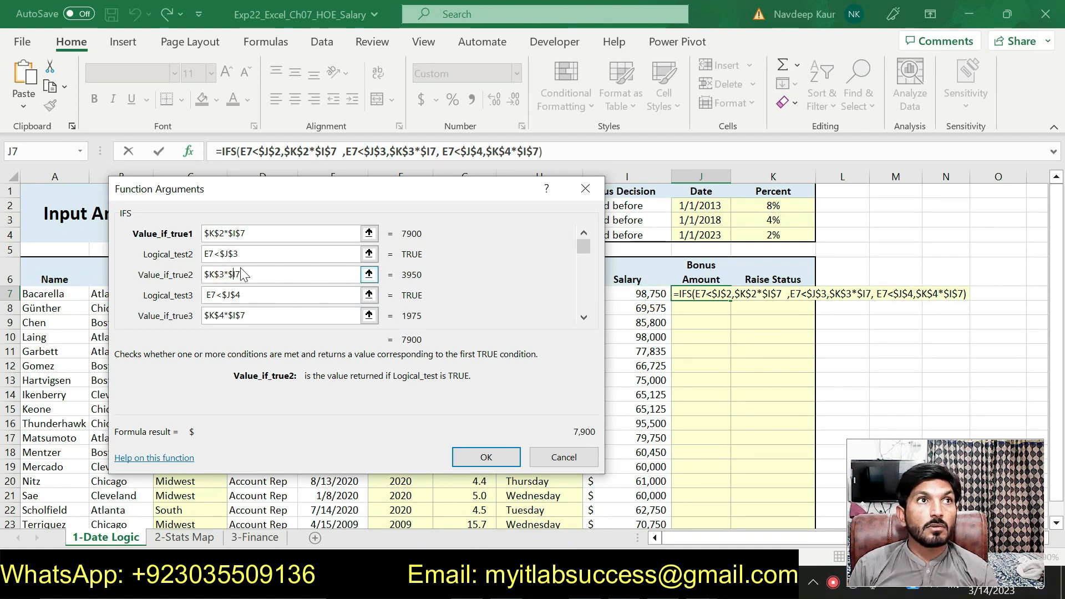
type("$")
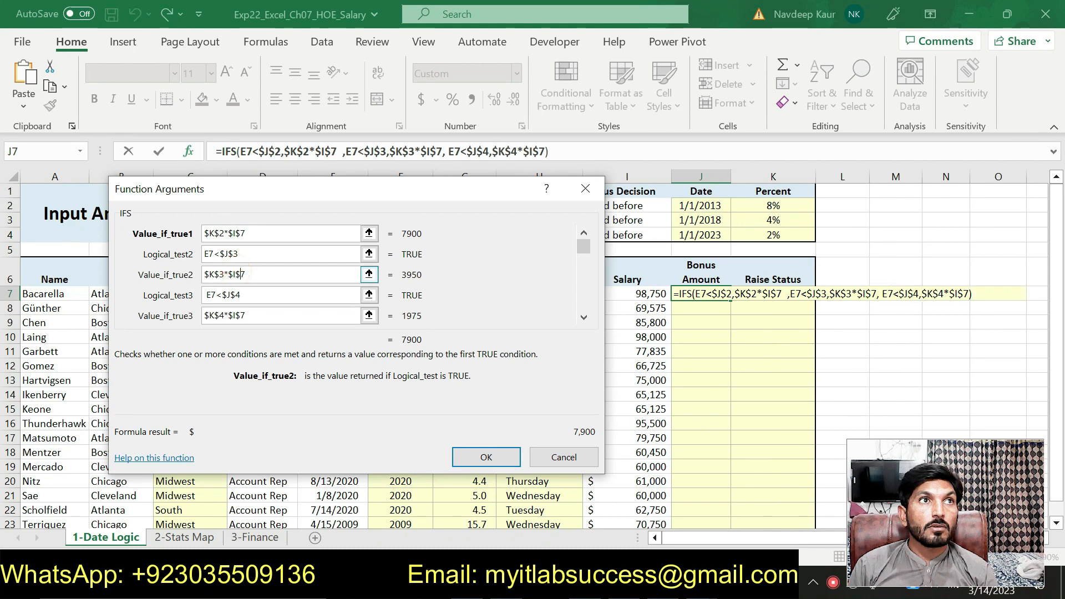
Step: Review the IFS arguments and add a fourth logical test of TRUE with "$0" as its result value
left_click(583, 232)
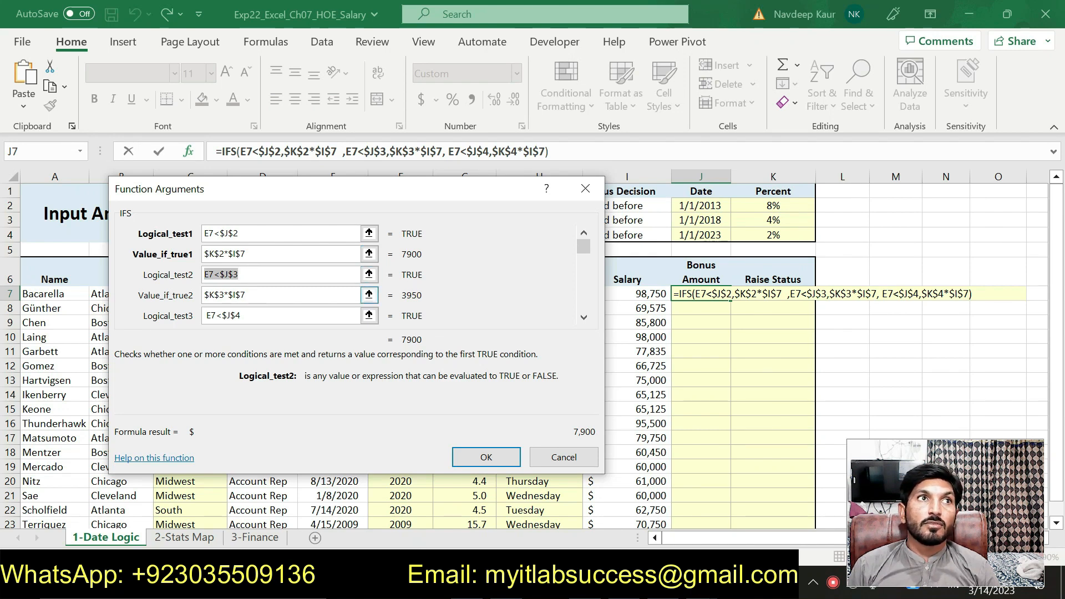
left_click(584, 317)
left_click(584, 316)
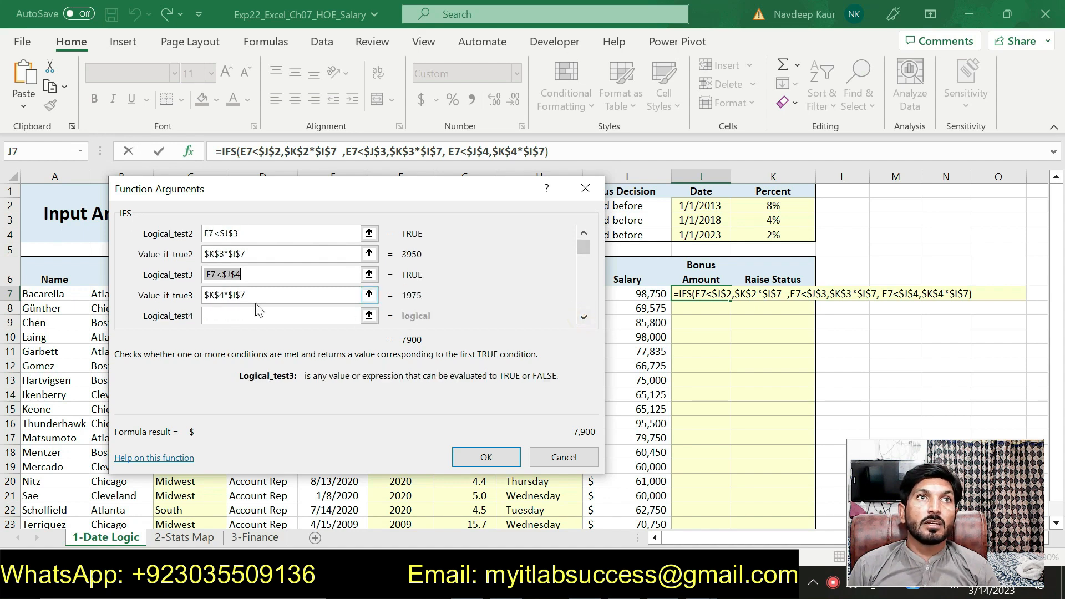
left_click(242, 316)
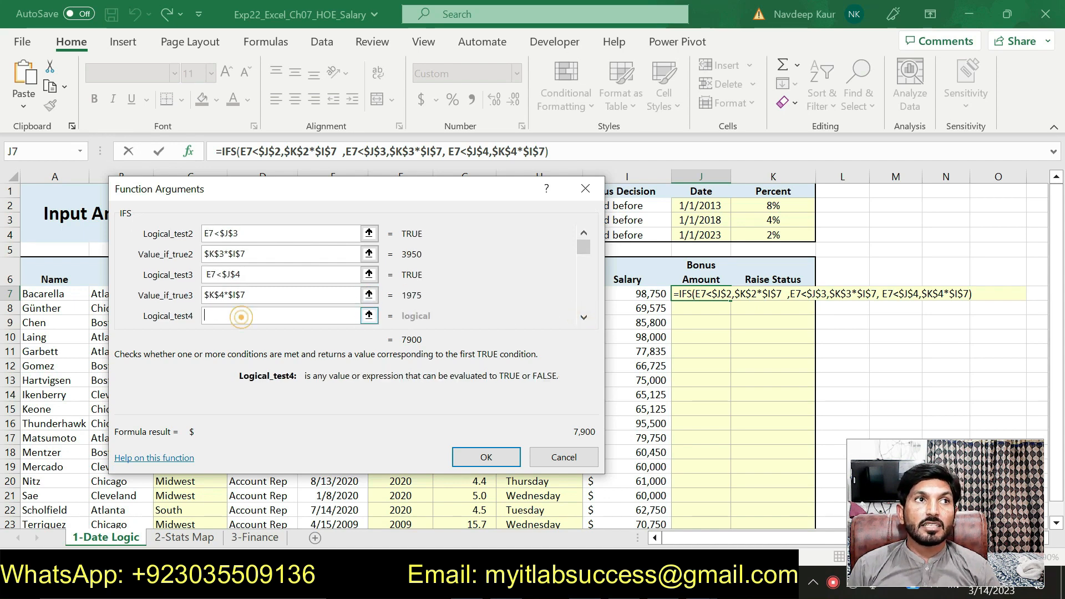
type("TRUE")
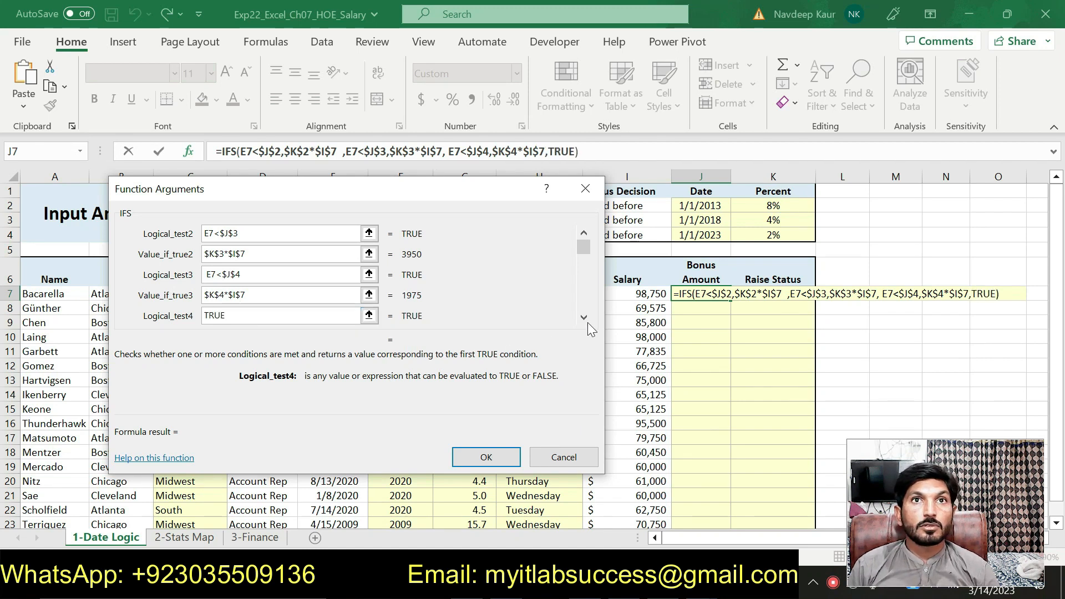
left_click(584, 316)
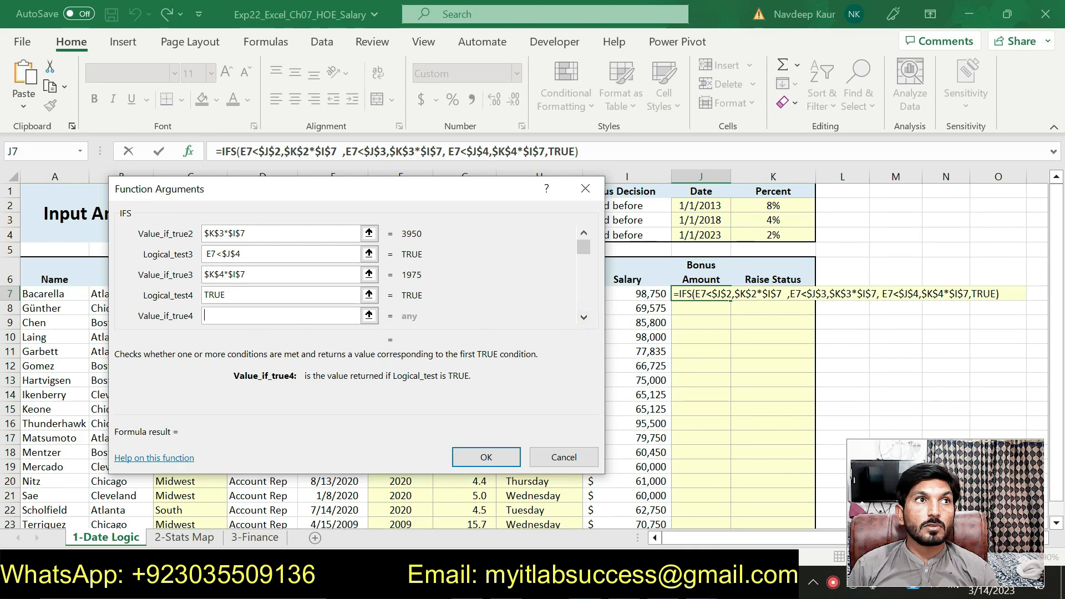
type("\"")
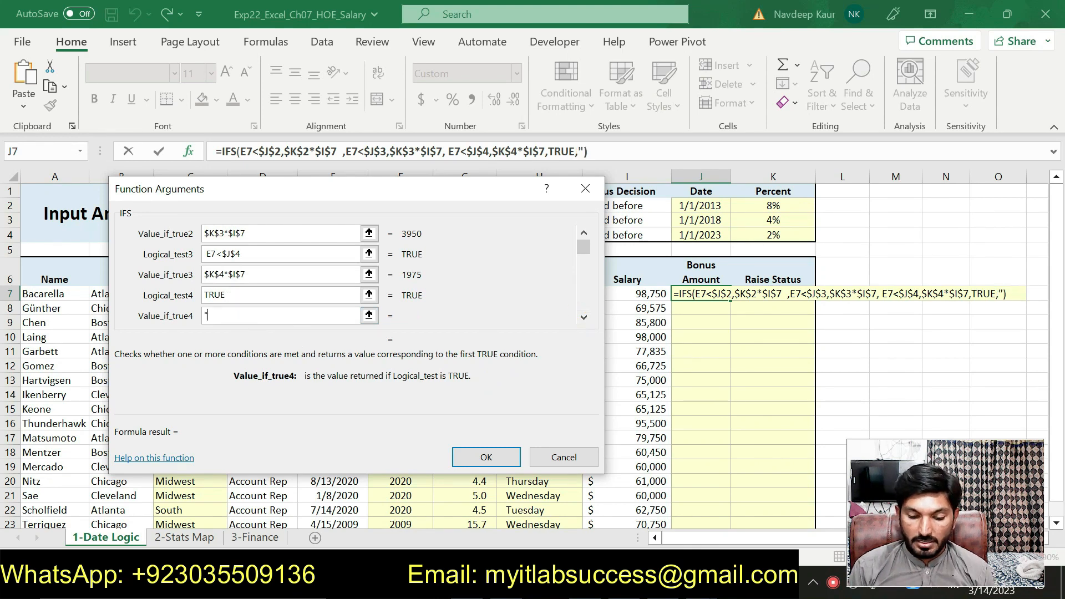
type("$0\"")
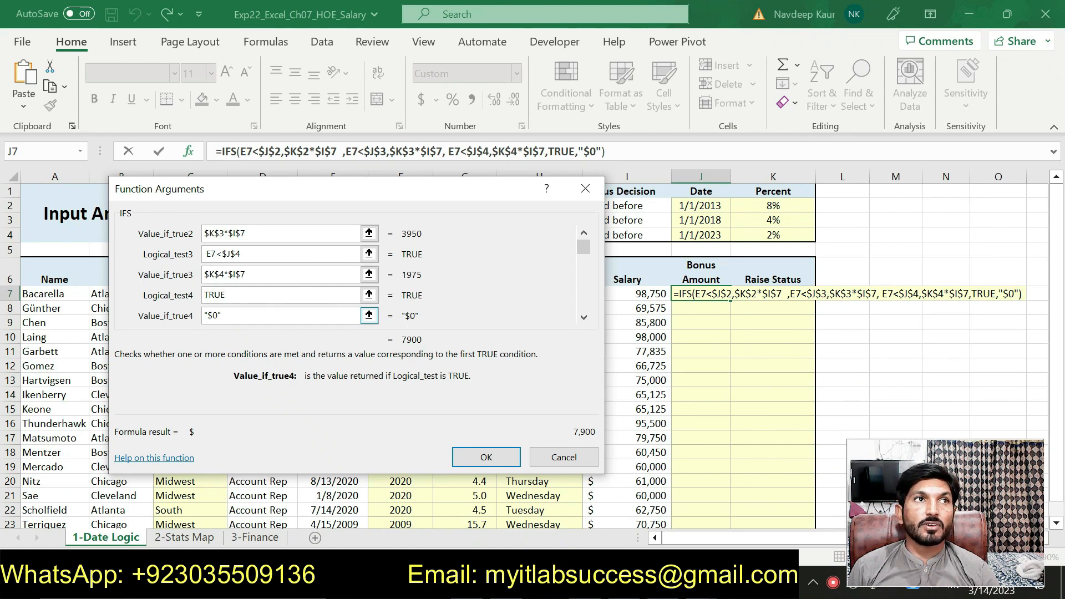
Step: Confirm the IFS function in J7 and fill it down through J23
left_click(478, 454)
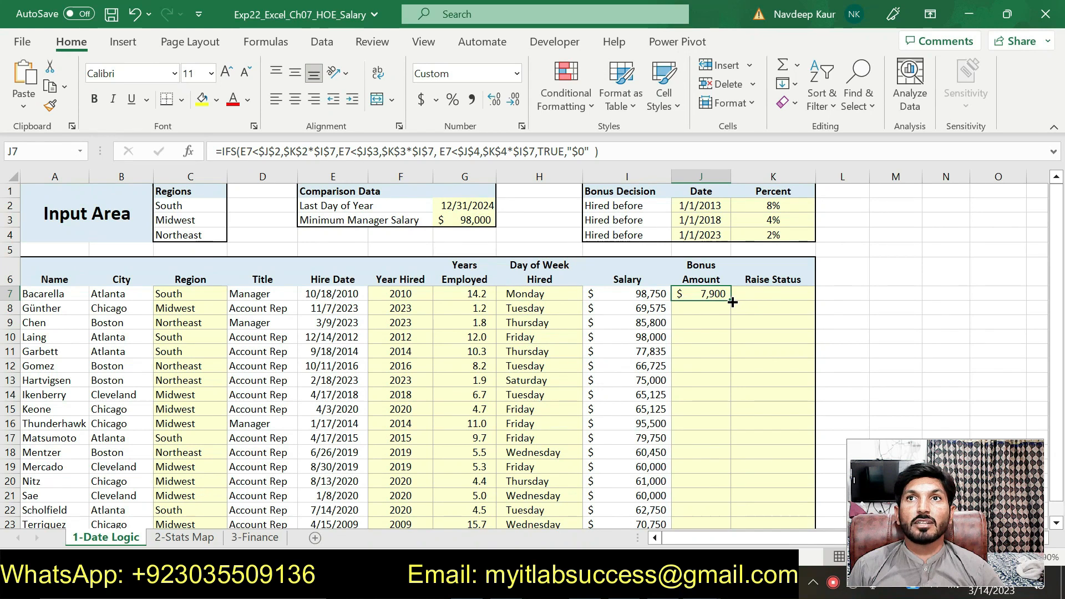
left_click_drag(732, 303, 711, 498)
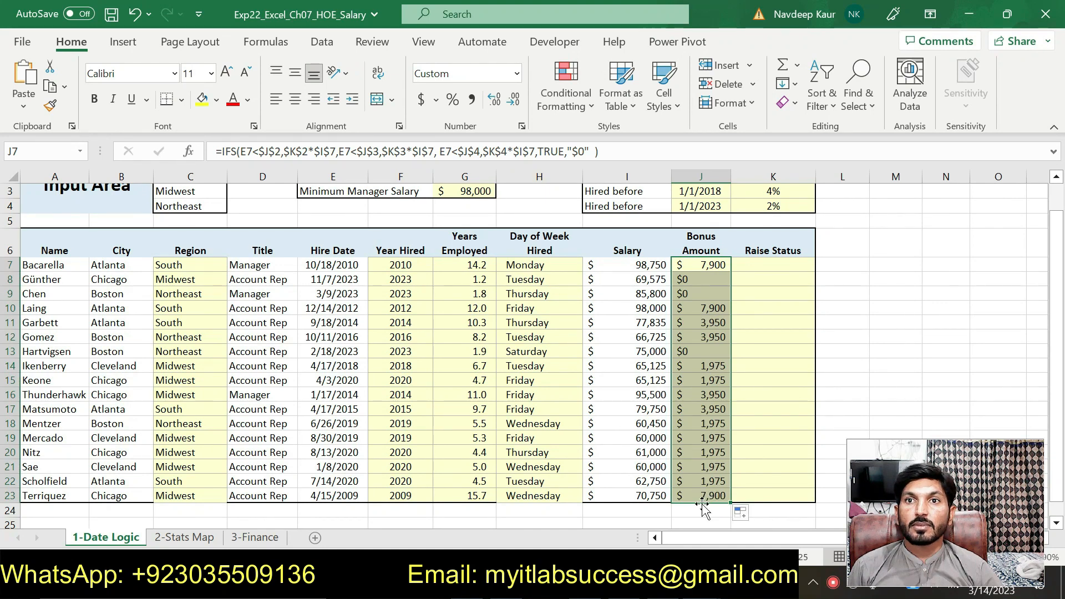
Step: Switch to the Word instructions and remove the green highlight from the step 7 text
left_click(618, 582)
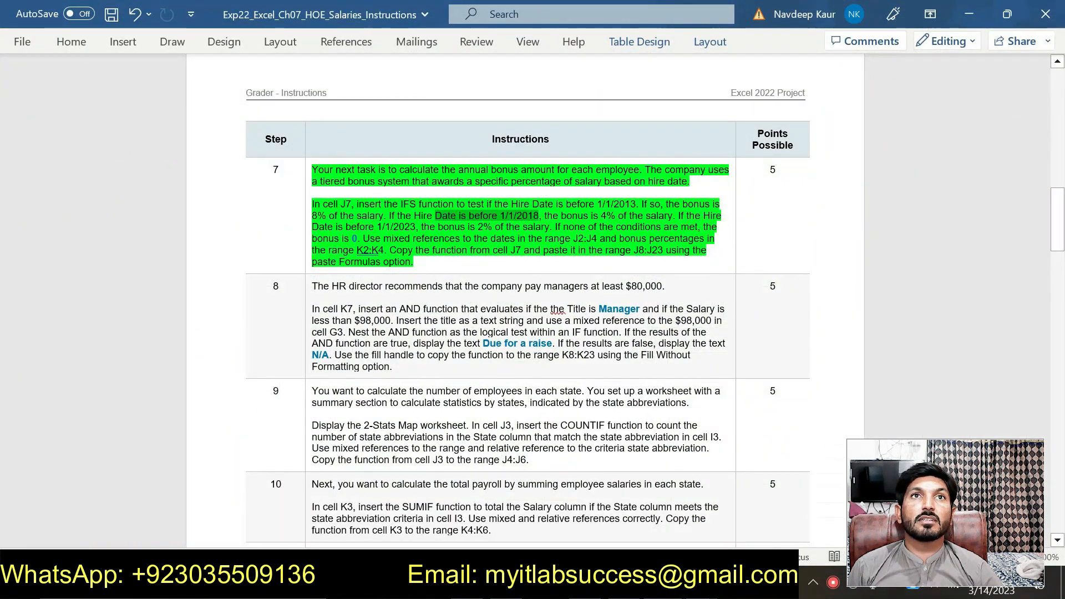
left_click_drag(413, 262, 313, 170)
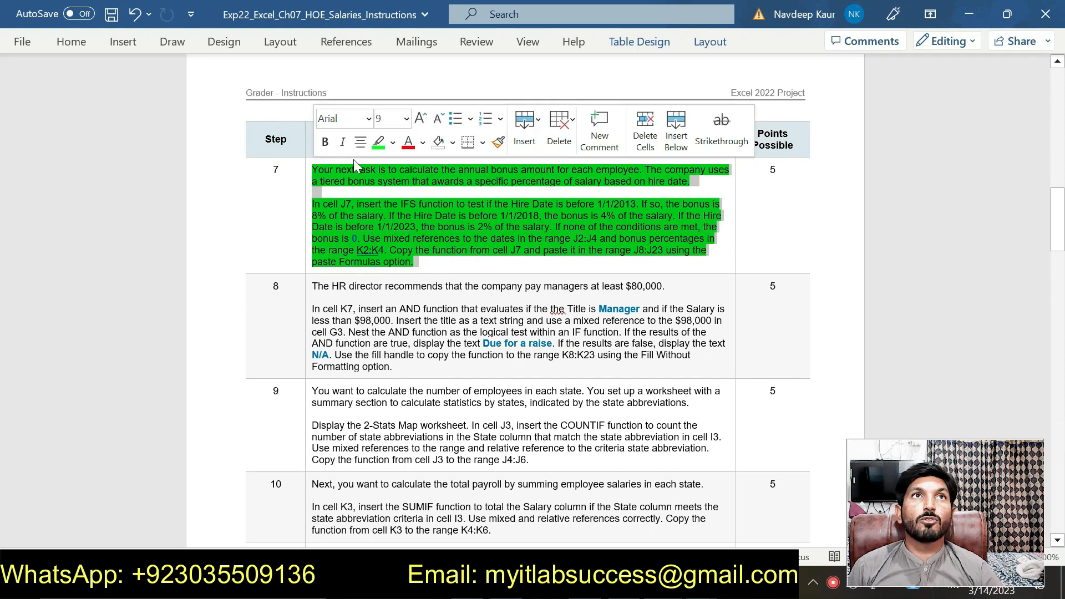
left_click(377, 144)
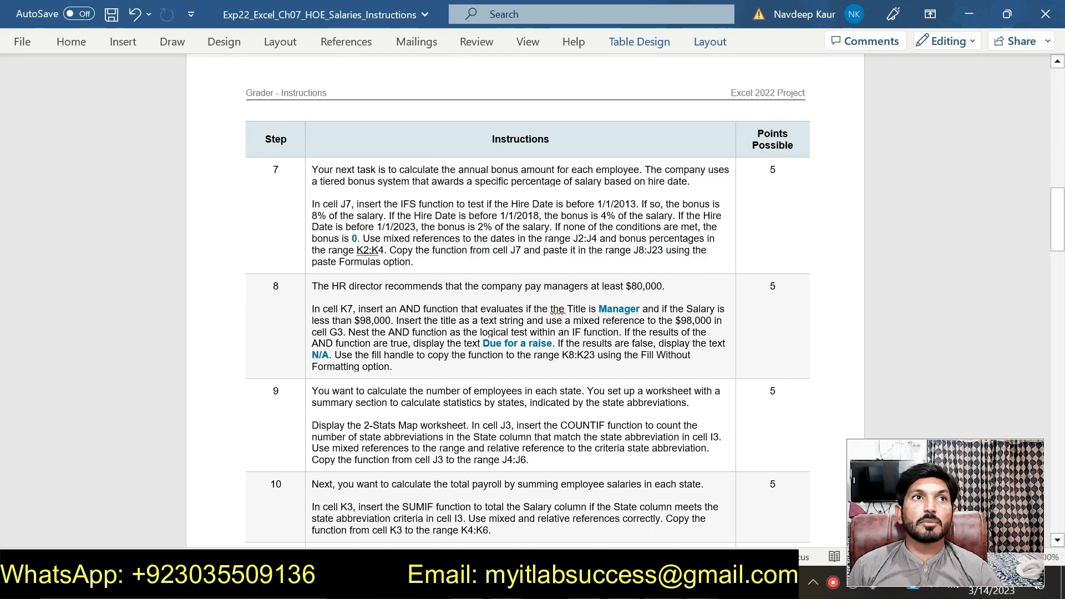
Step: Highlight the step 8 paragraph about cell K7 in green, and return to the Excel workbook
left_click_drag(311, 309, 392, 367)
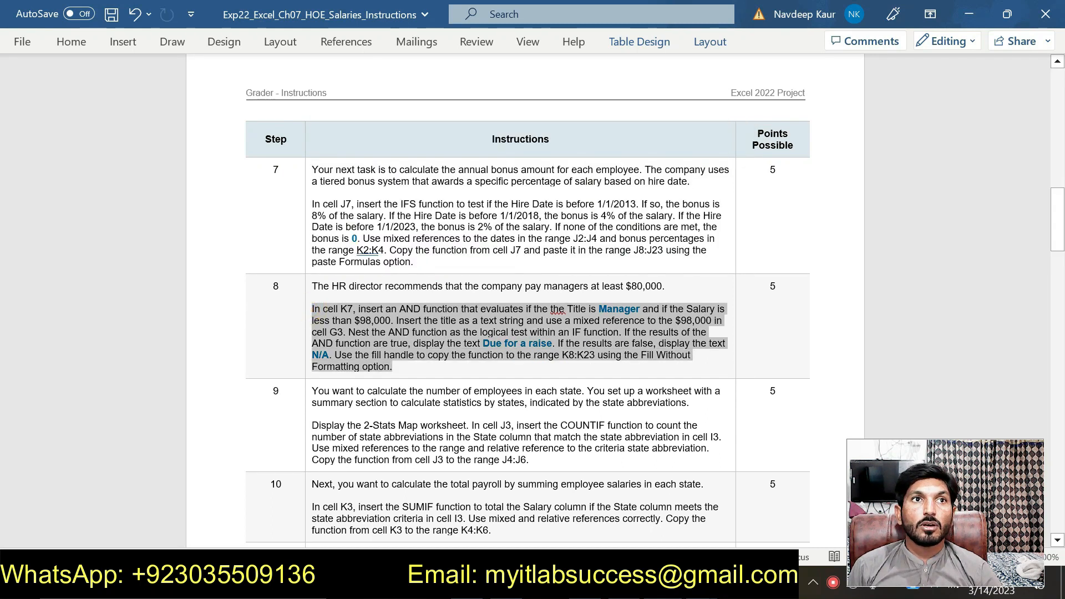
left_click(493, 333)
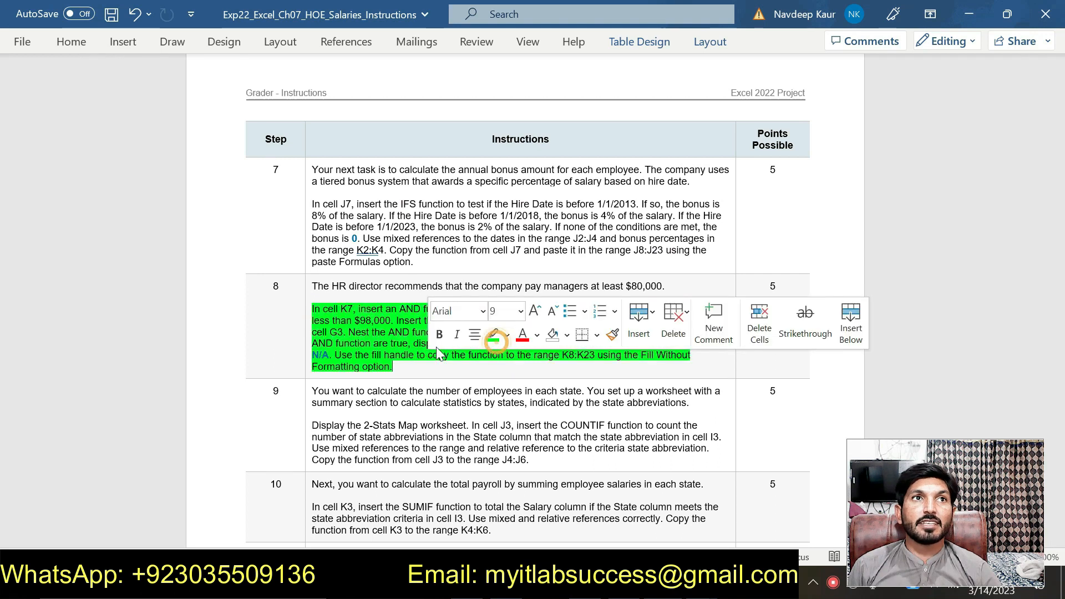
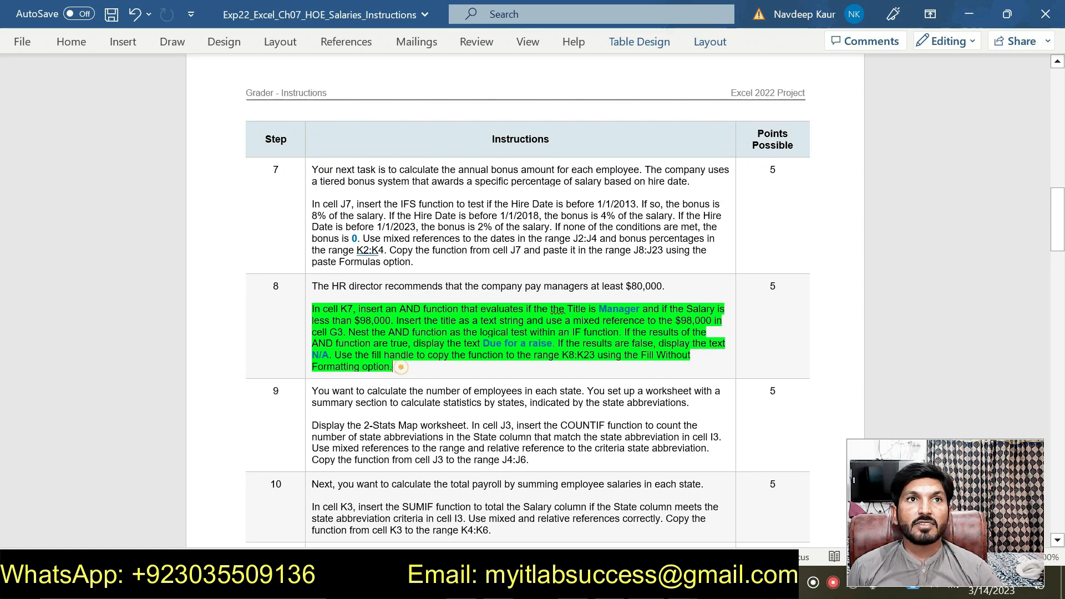
key("alt+Tab")
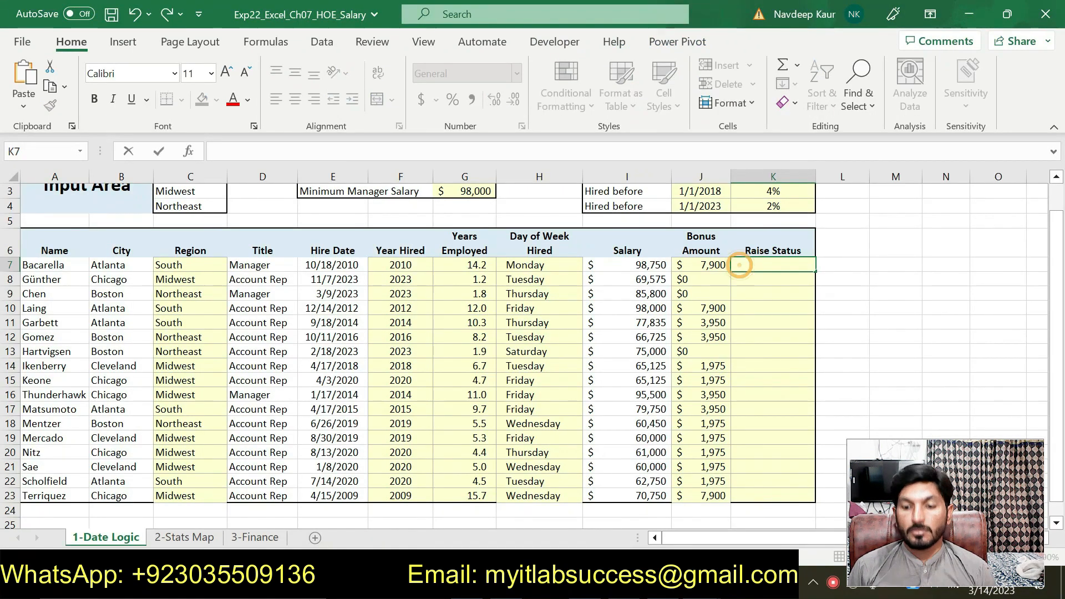
type("IF")
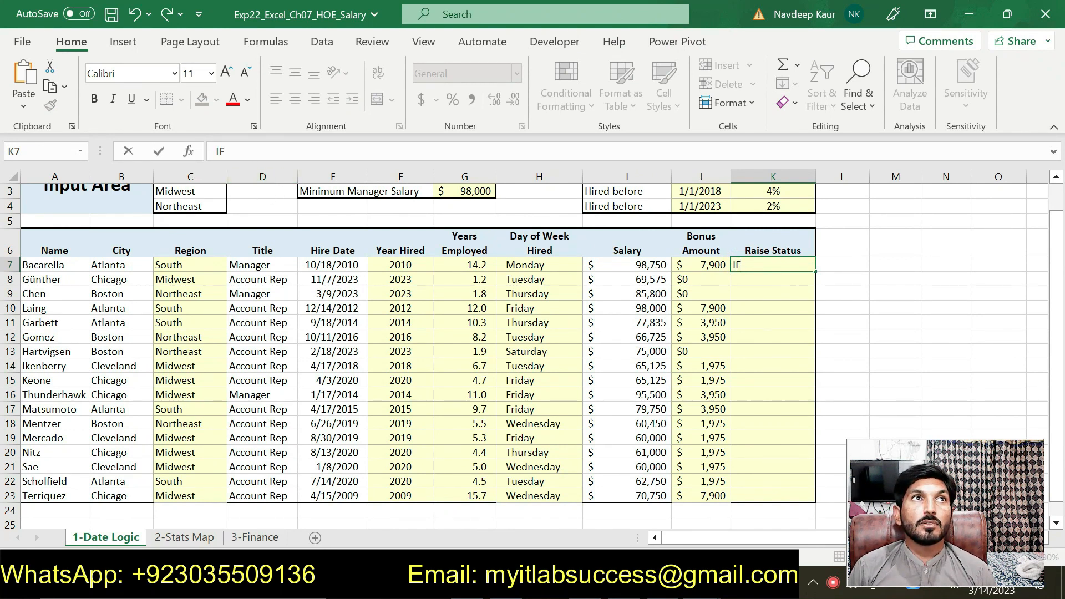
key("BackSpace")
key("BackSpace")
type("=IF")
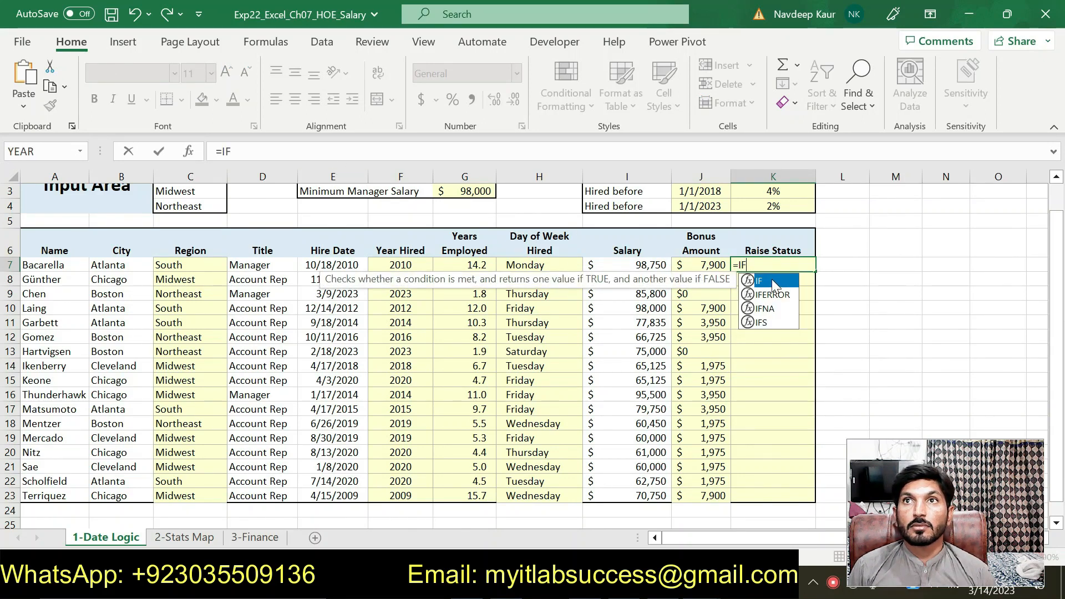
double_click(771, 279)
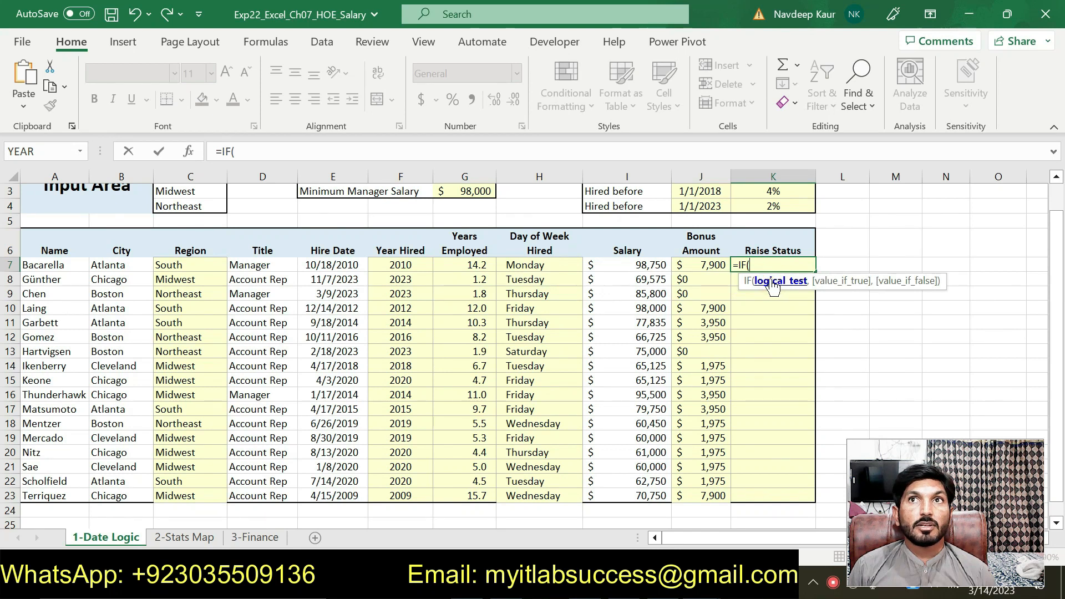
type("AN")
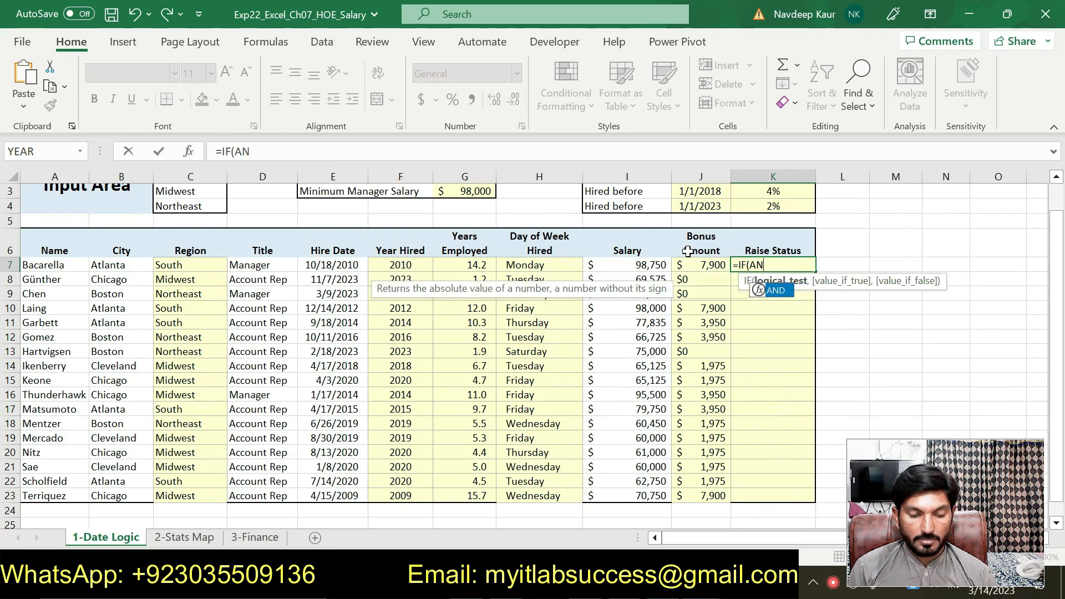
type("D")
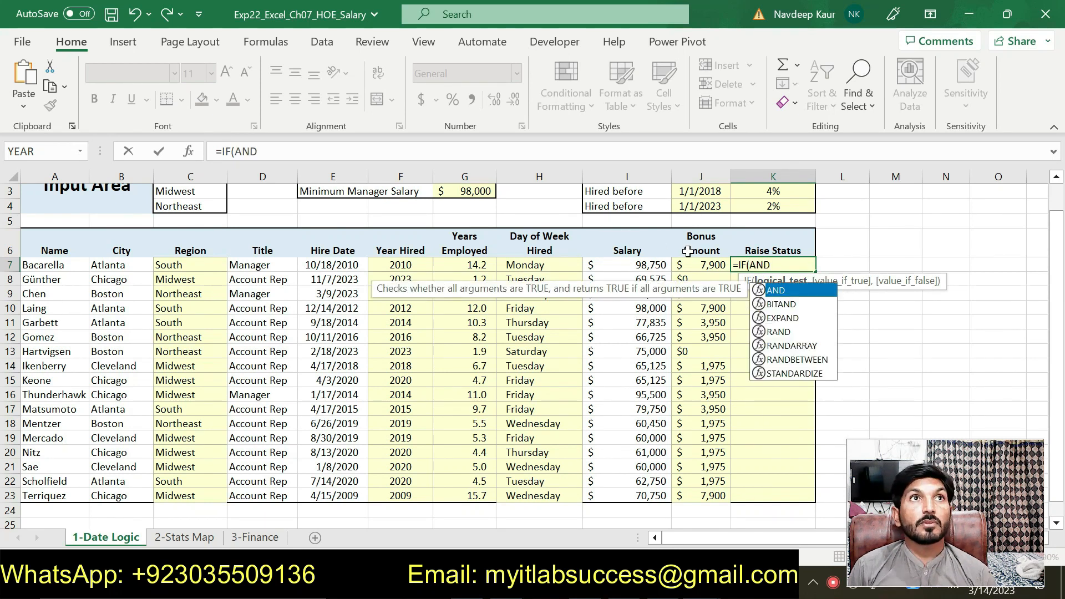
double_click(775, 291)
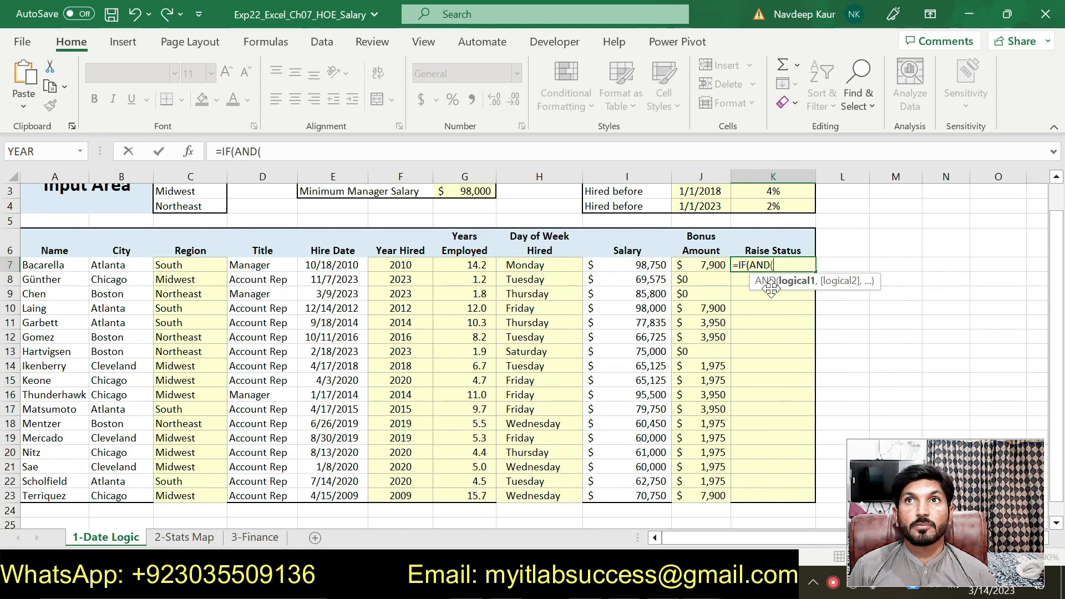
left_click(189, 151)
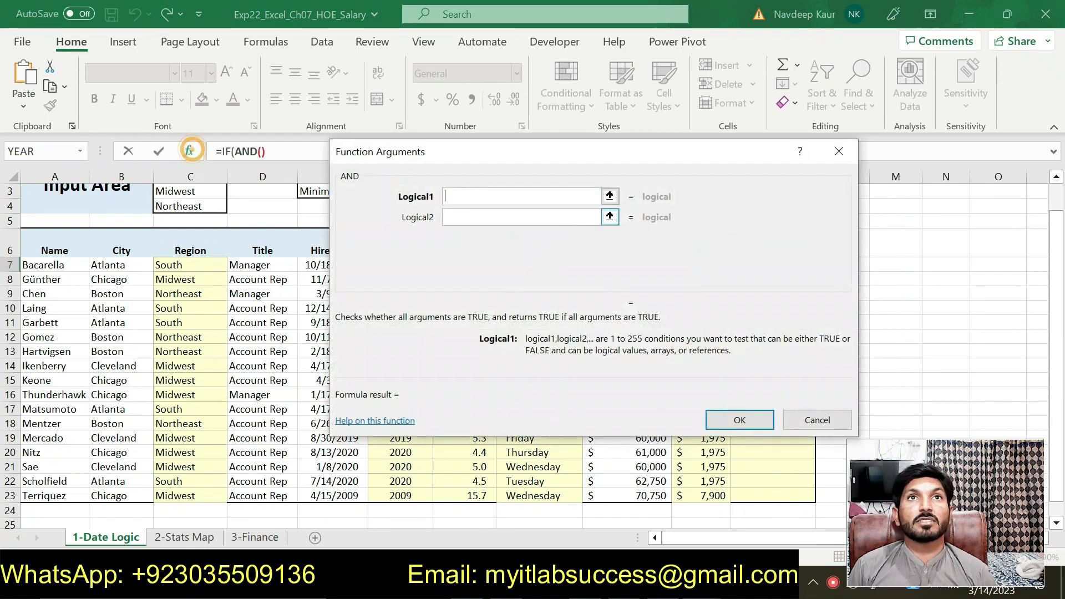
left_click(839, 152)
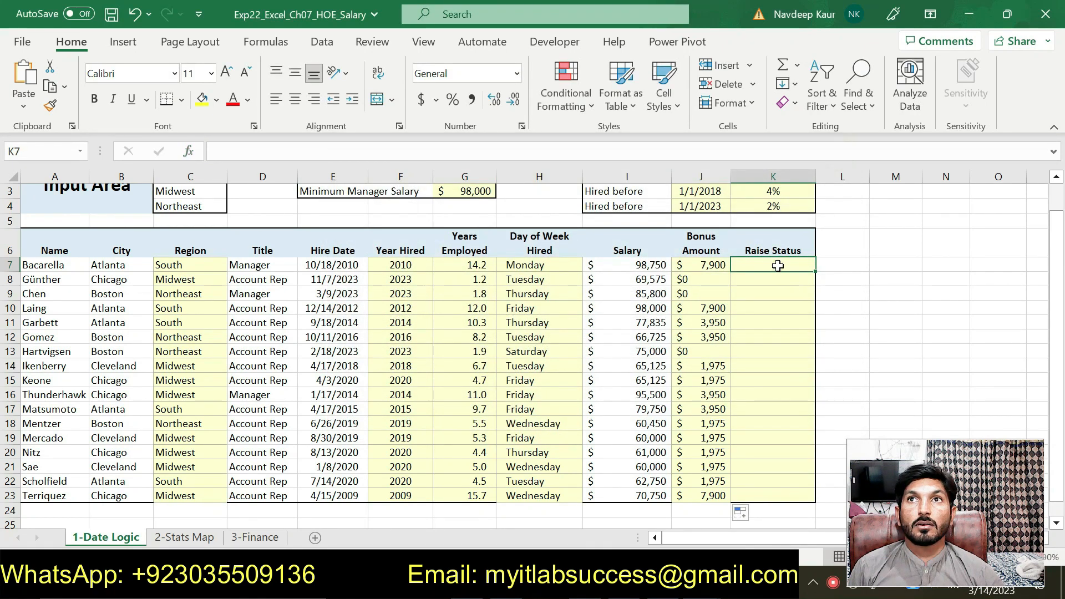
Step: Start an IF function in K7 with its function arguments open, and begin its logical test with a nested AND(
type("=IF")
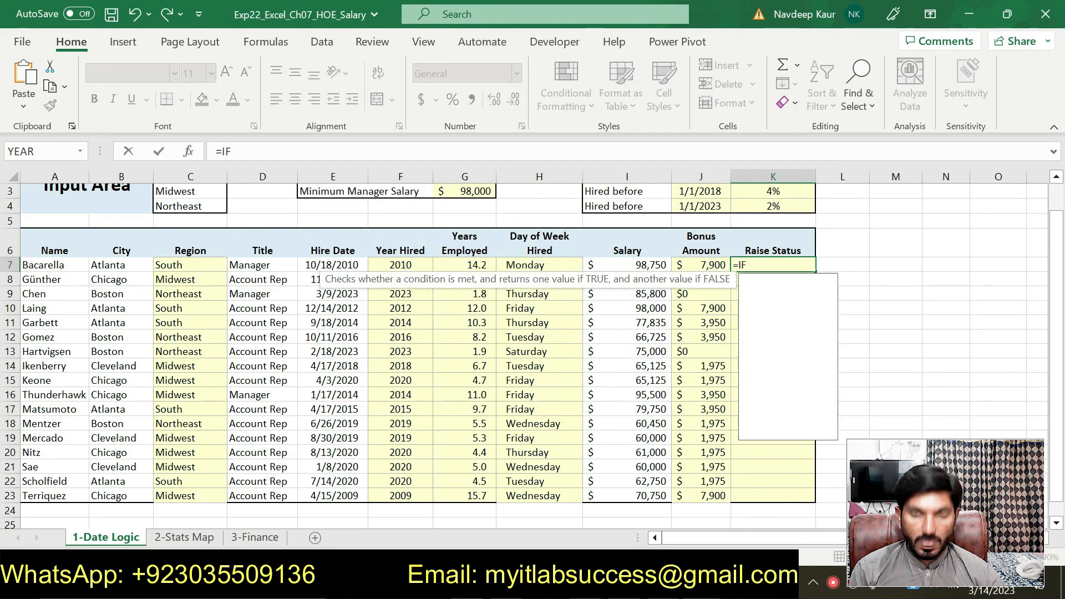
double_click(777, 282)
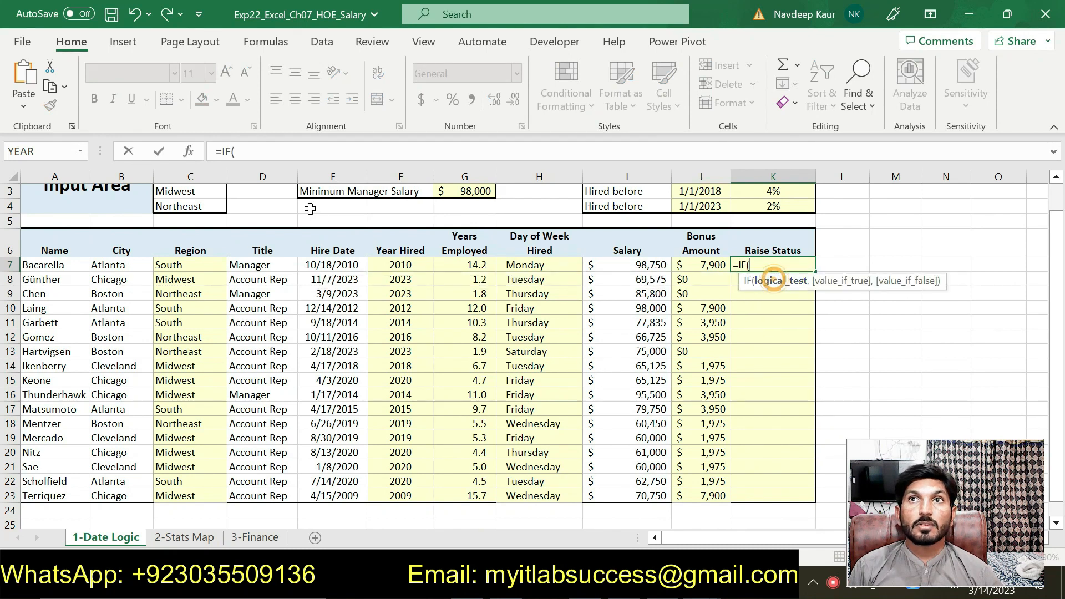
left_click(189, 151)
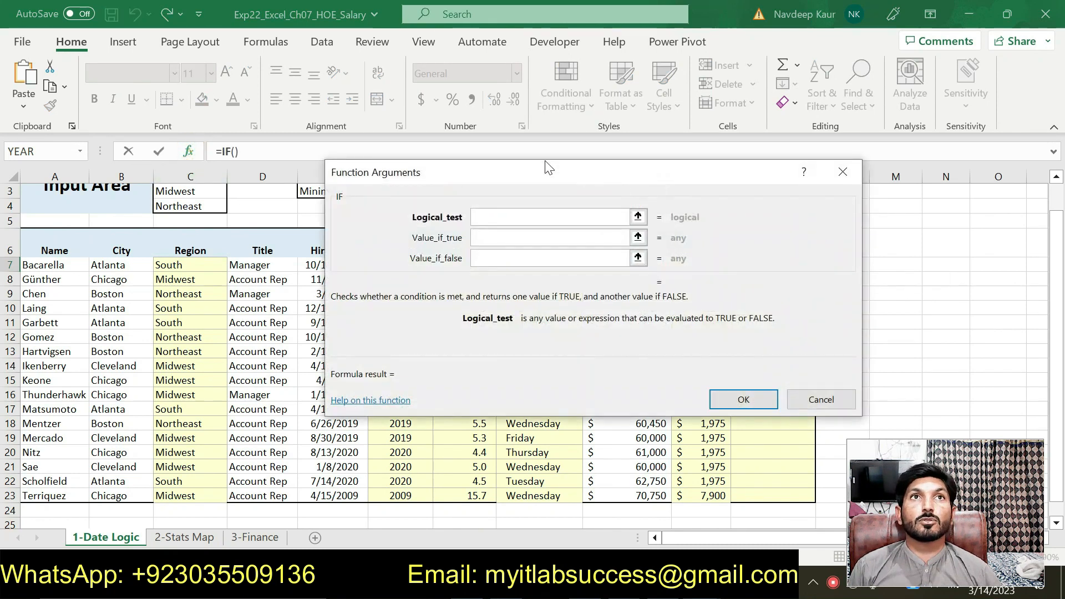
type("AND")
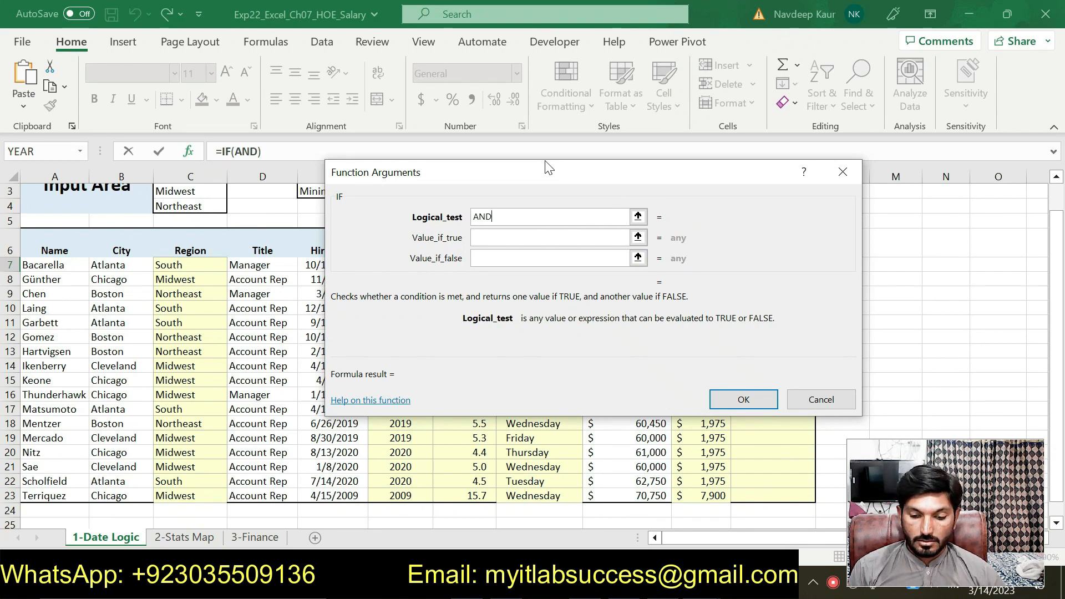
type(")")
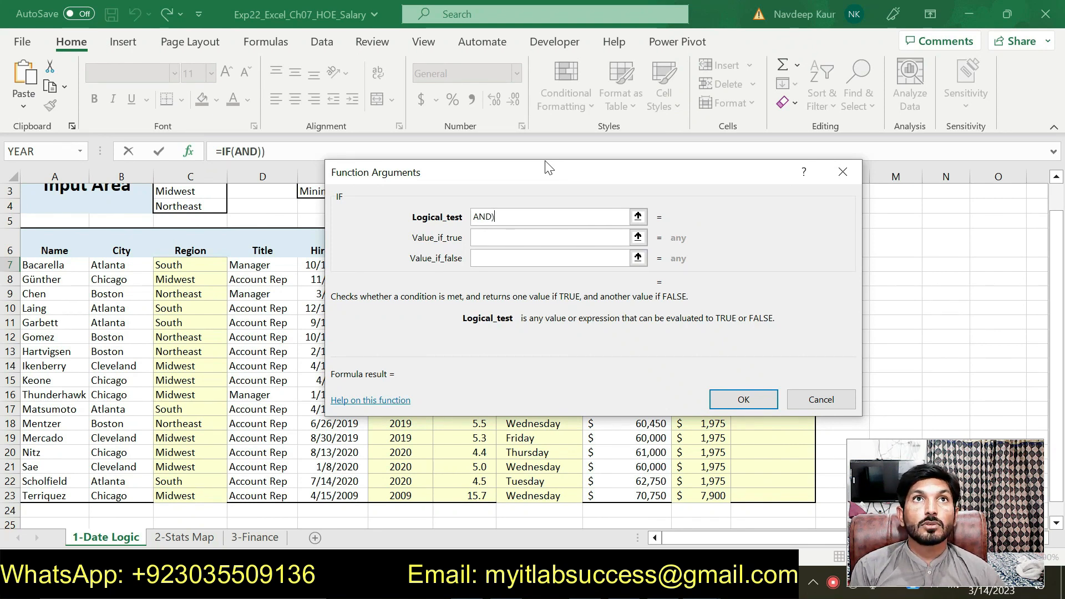
key("BackSpace")
type("(")
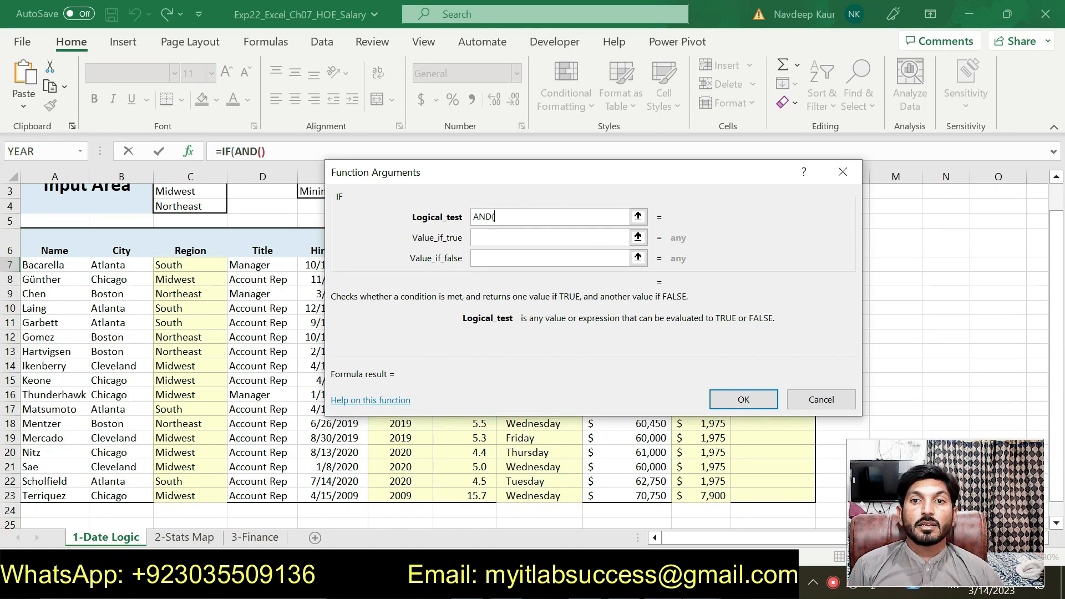
Step: Consult step 8 in the Word instructions and enter D7="Manager" as the first condition of the AND function
key("alt+Tab")
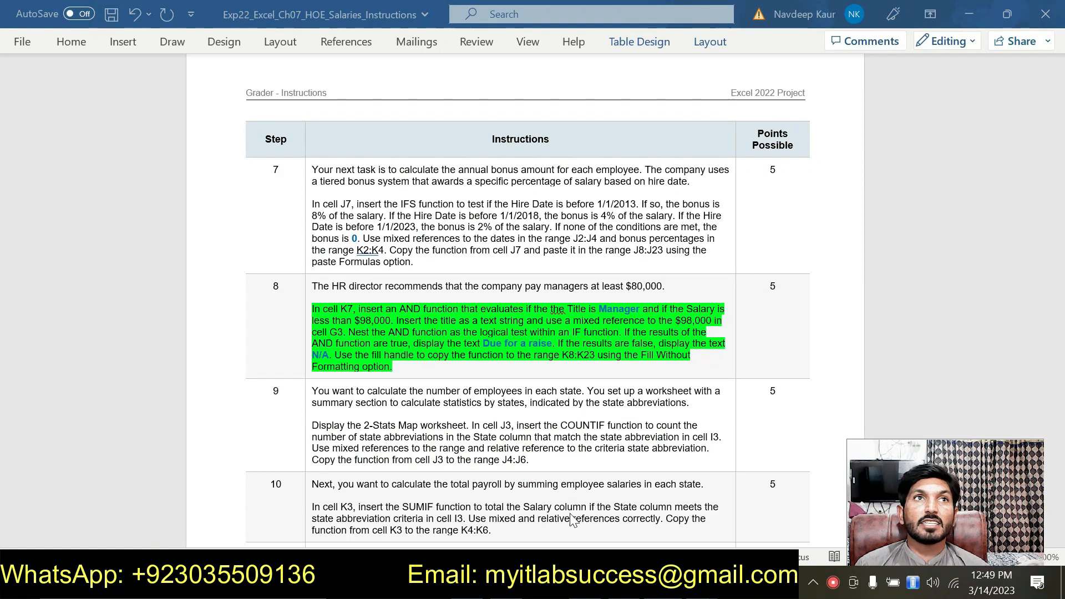
left_click(662, 582)
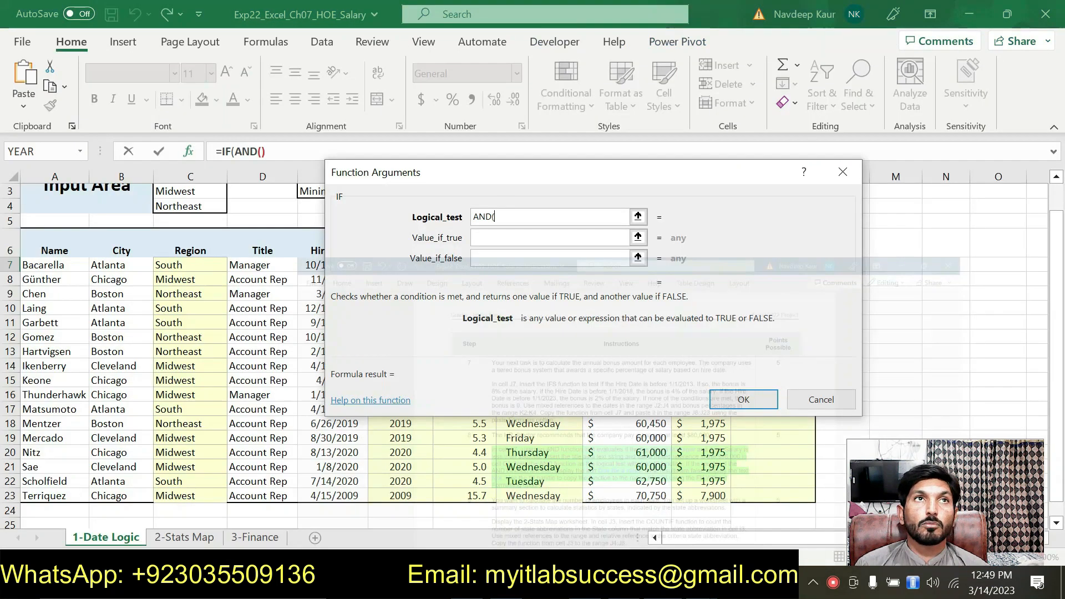
right_click(662, 582)
left_click(255, 262)
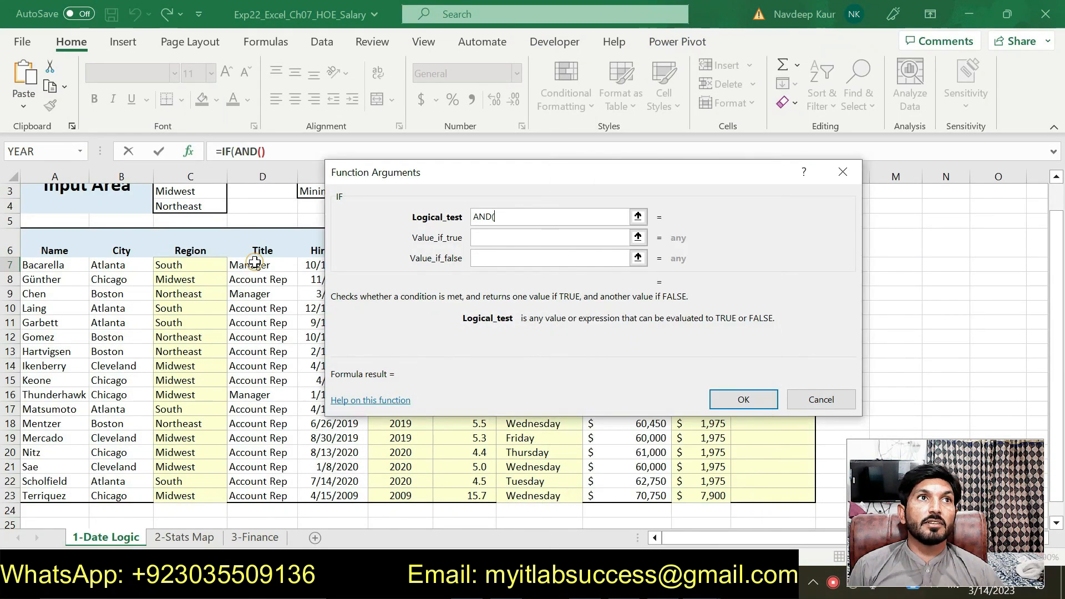
left_click(252, 265)
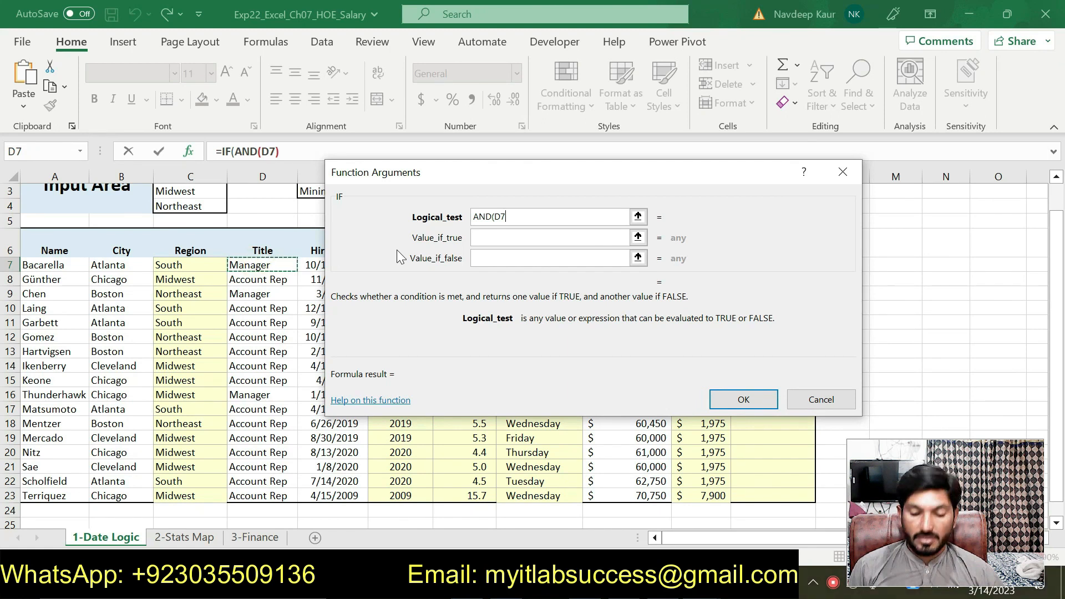
type("=\"")
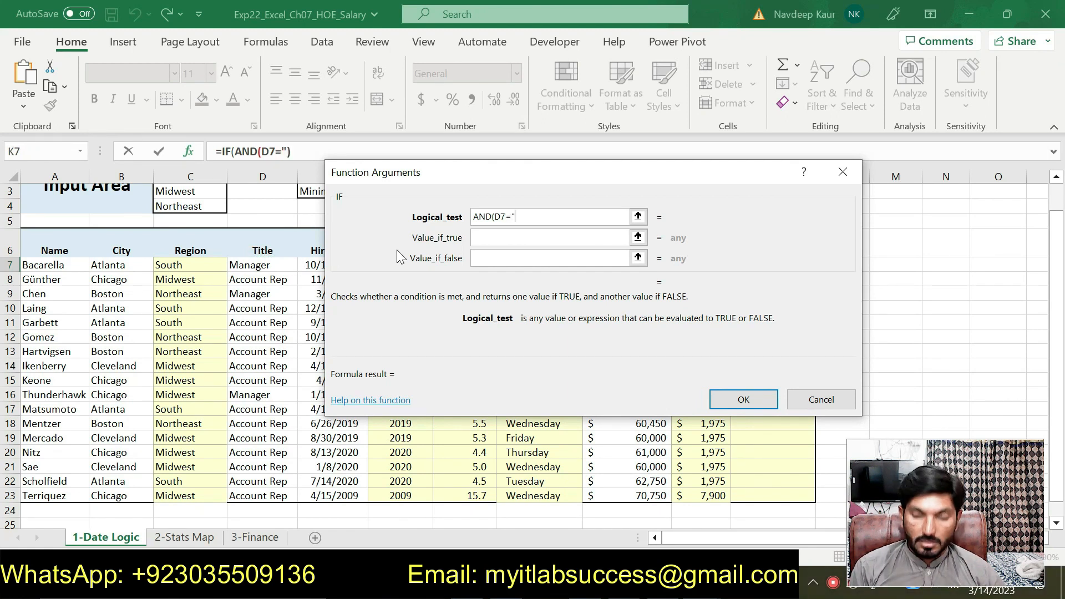
type("Manager")
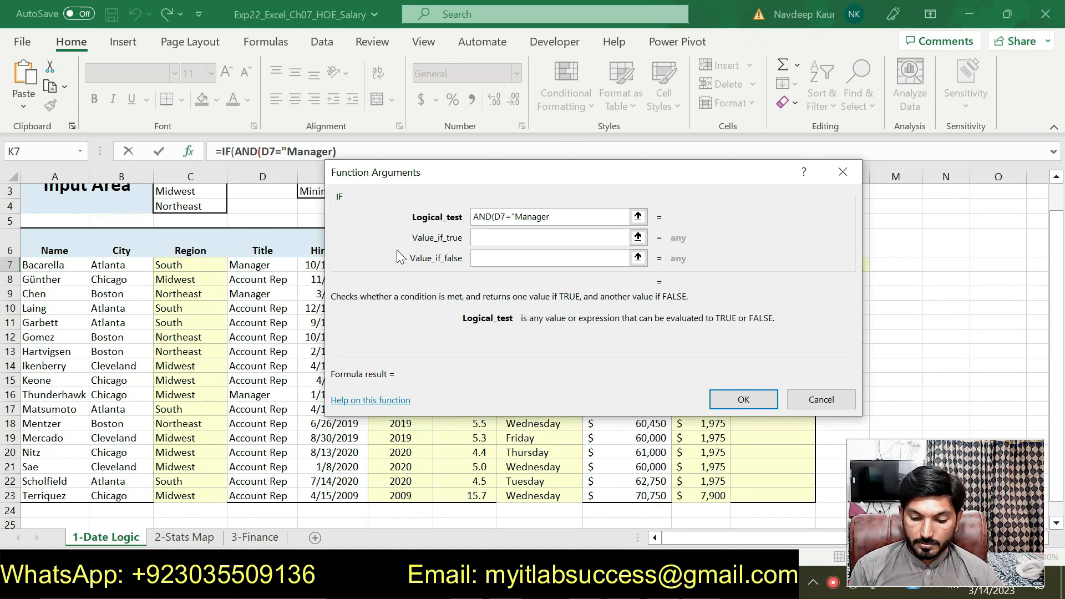
type("\"")
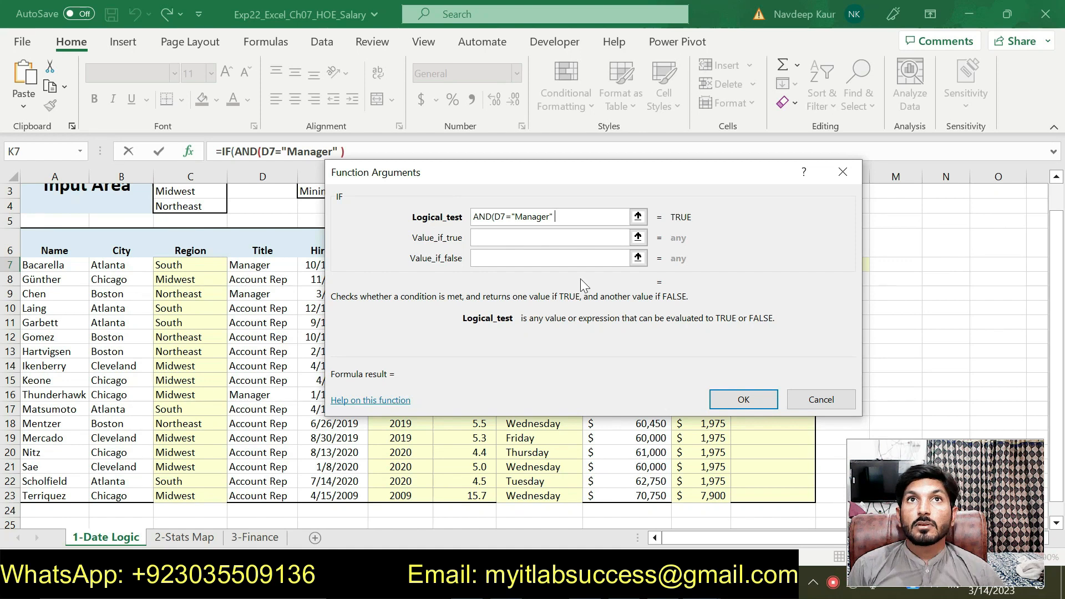
key("BackSpace")
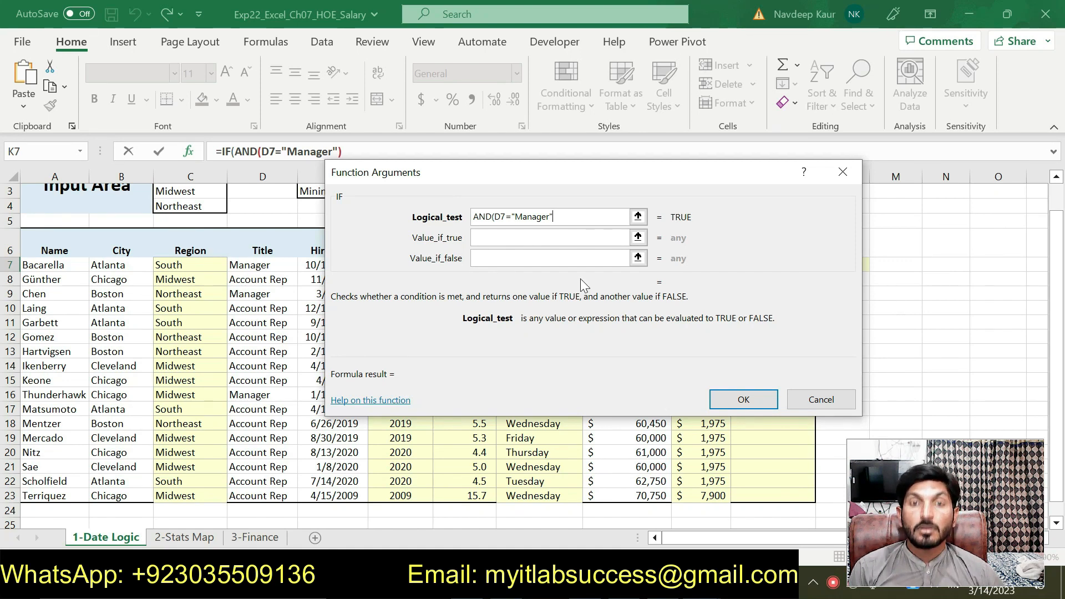
type(",")
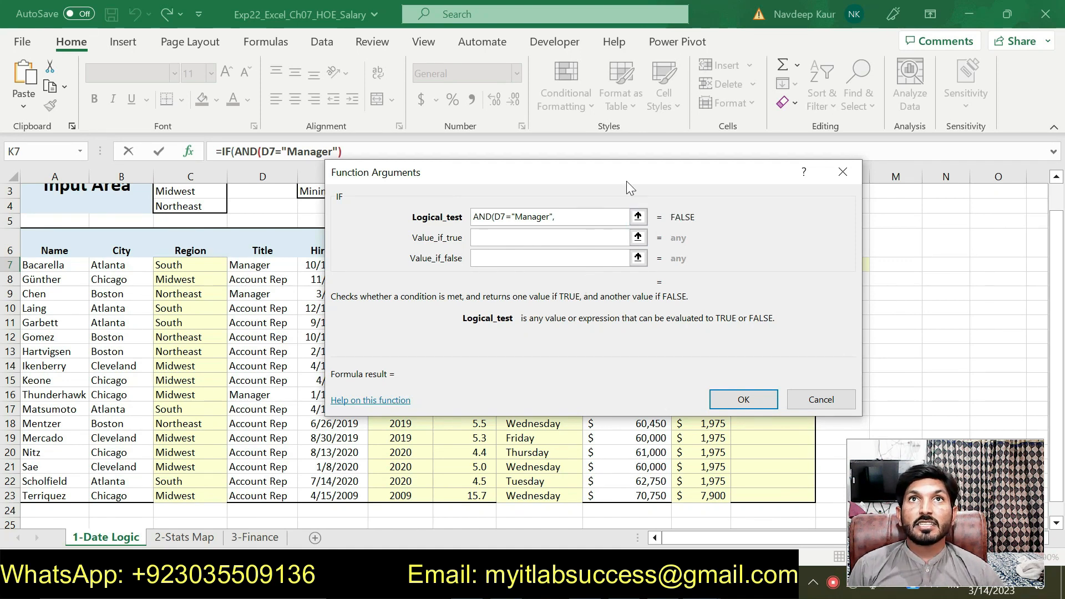
Step: Add I7<98000 as the second condition of the AND function in the logical test
left_click_drag(621, 174, 325, 232)
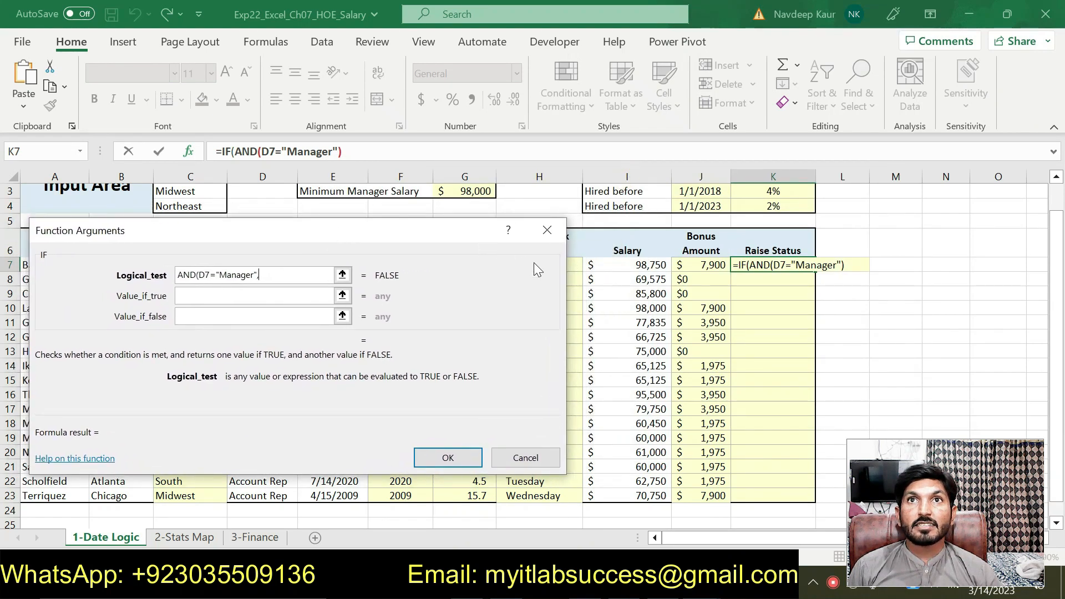
left_click(626, 264)
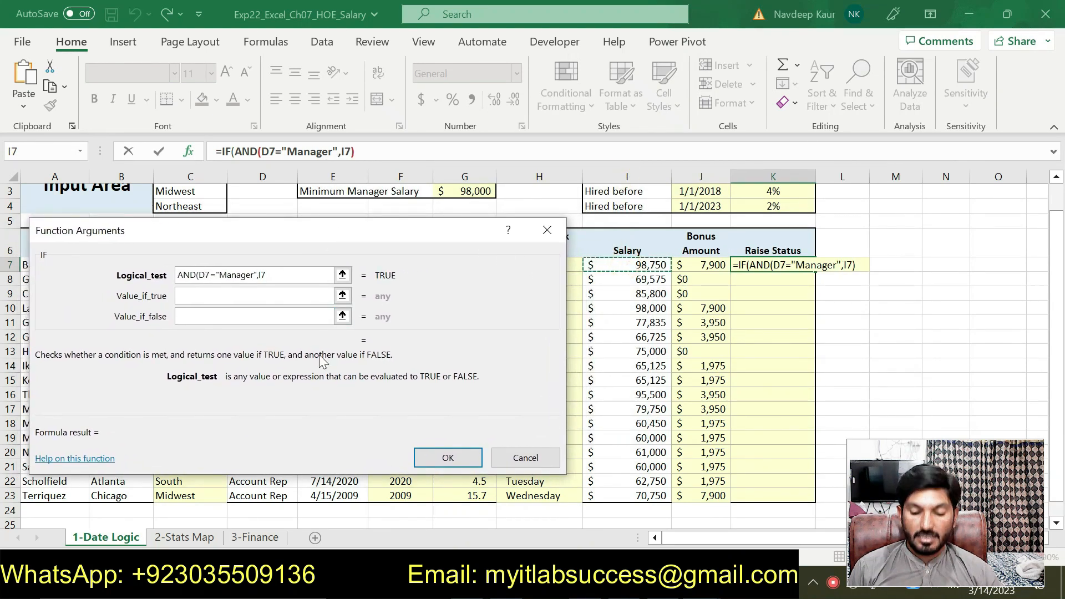
type("<98000")
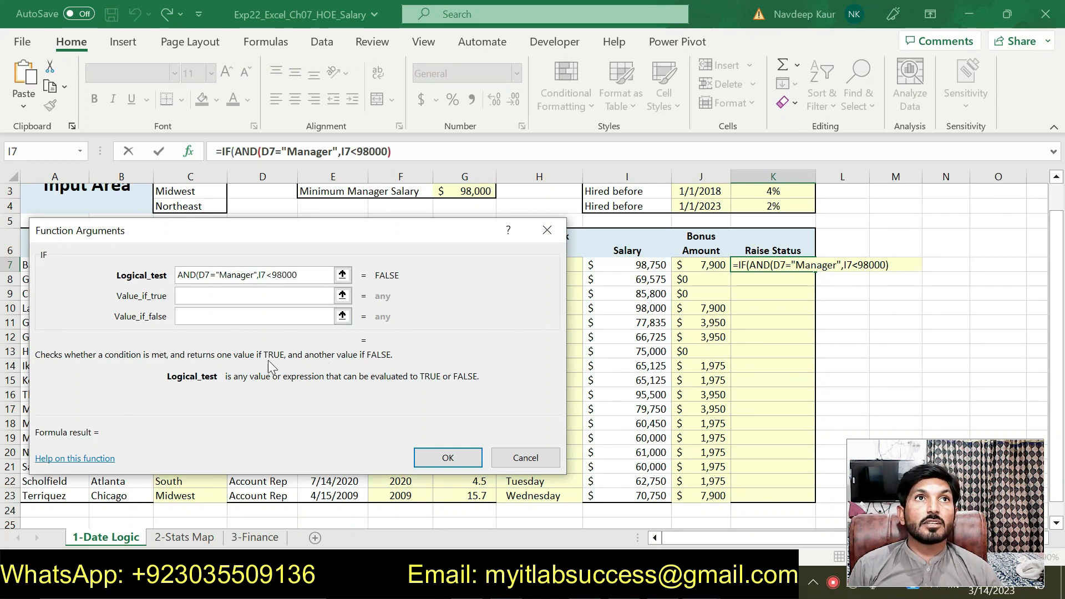
left_click_drag(323, 236, 378, 220)
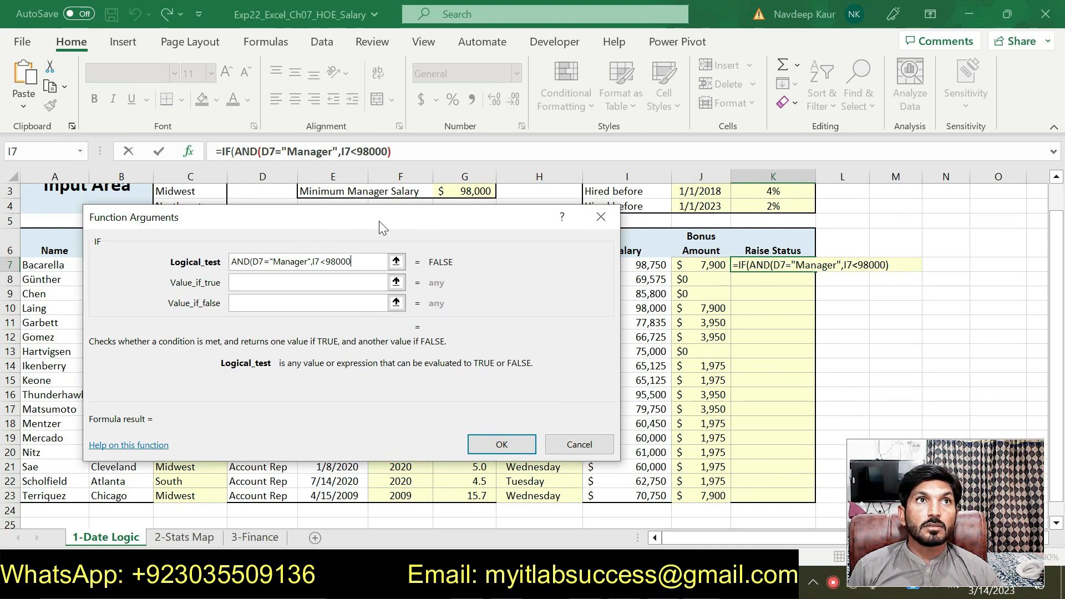
left_click(298, 280)
left_click(349, 261)
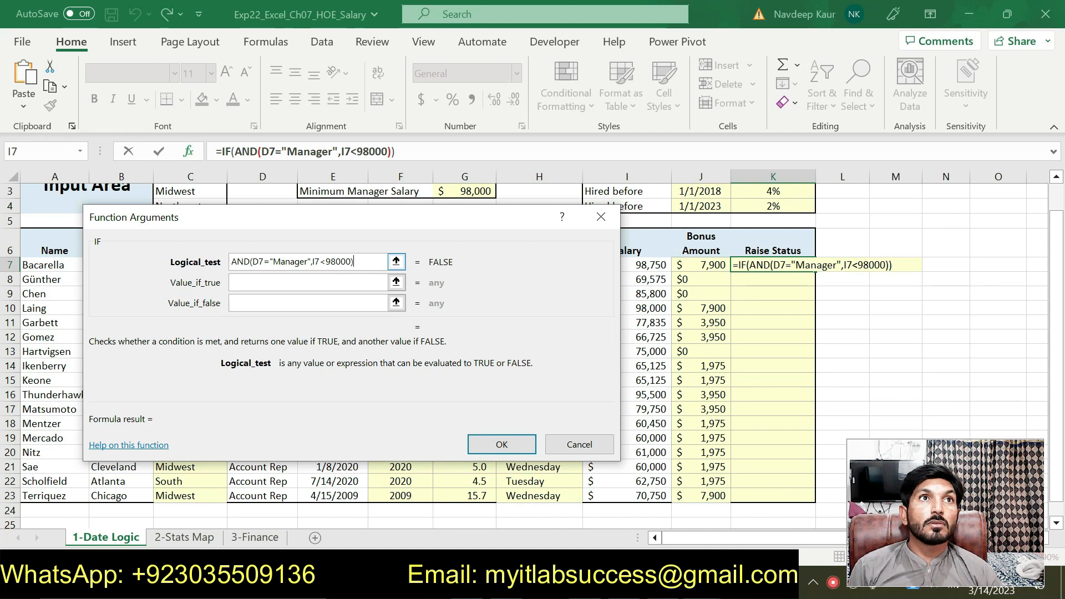
Step: Enter "Due for raise" as the IF function's value if true
left_click(312, 282)
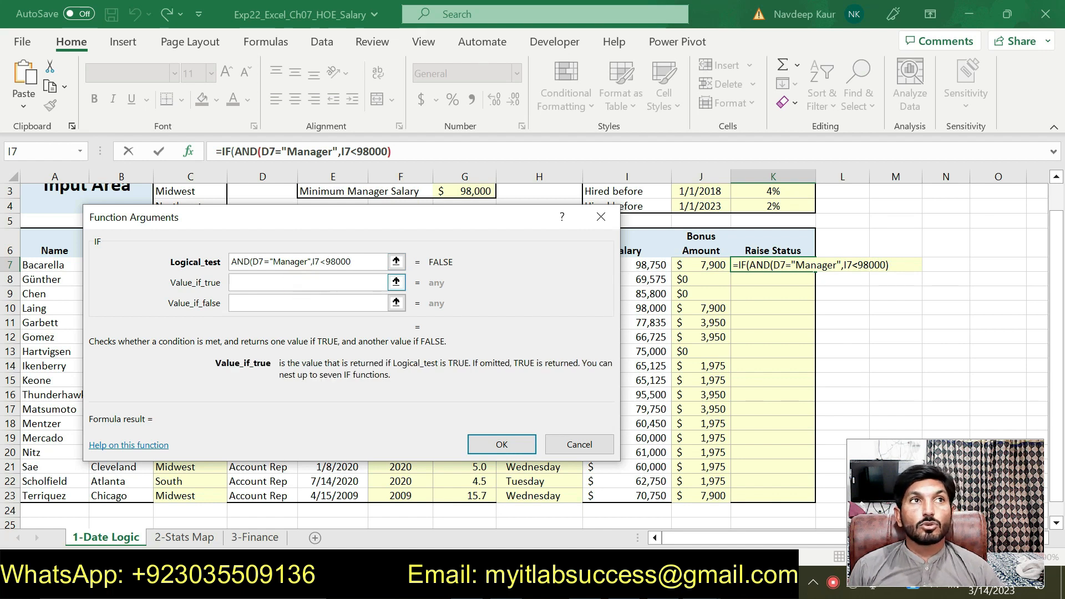
type("\"")
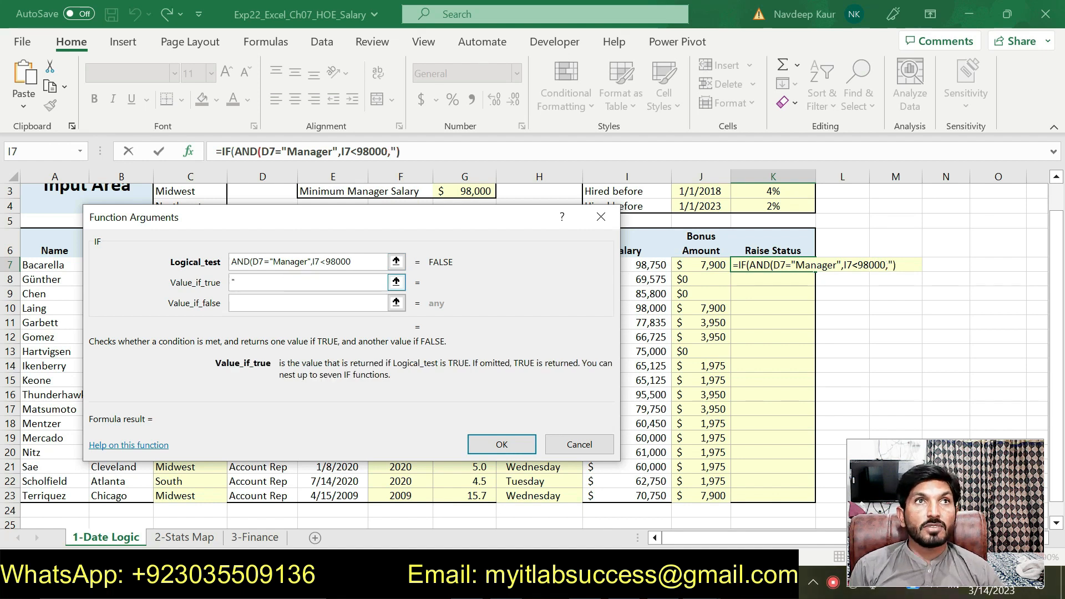
type("d")
type("Du")
type("e for ")
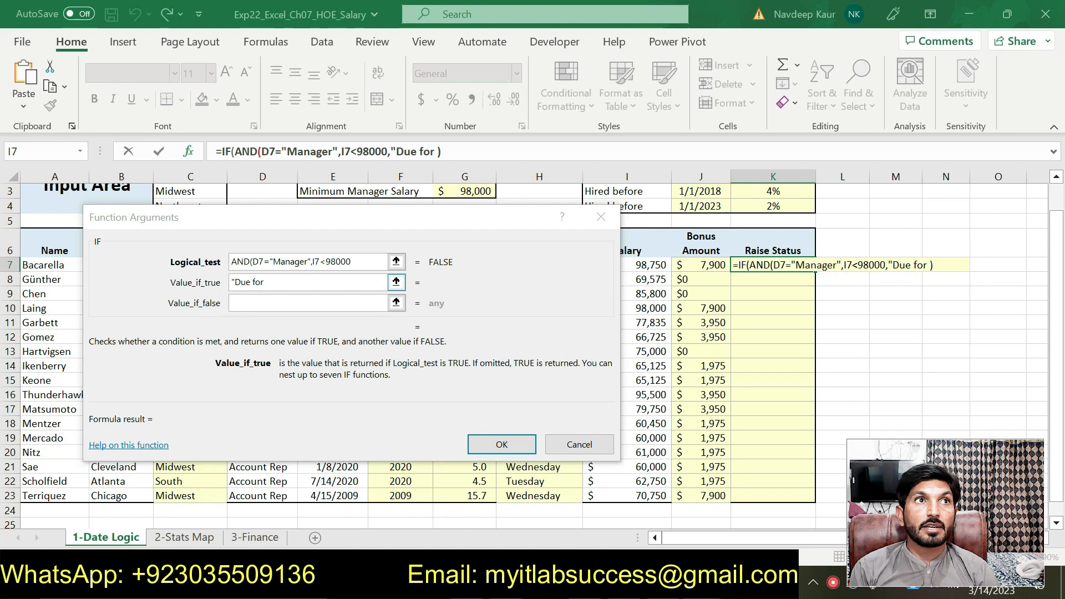
type("R")
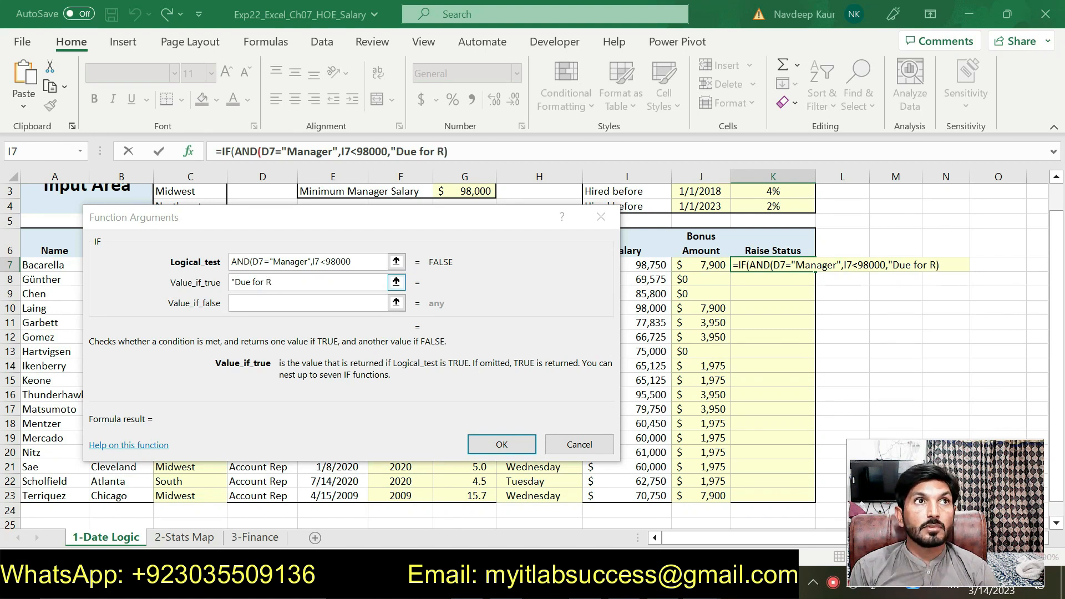
type("ais")
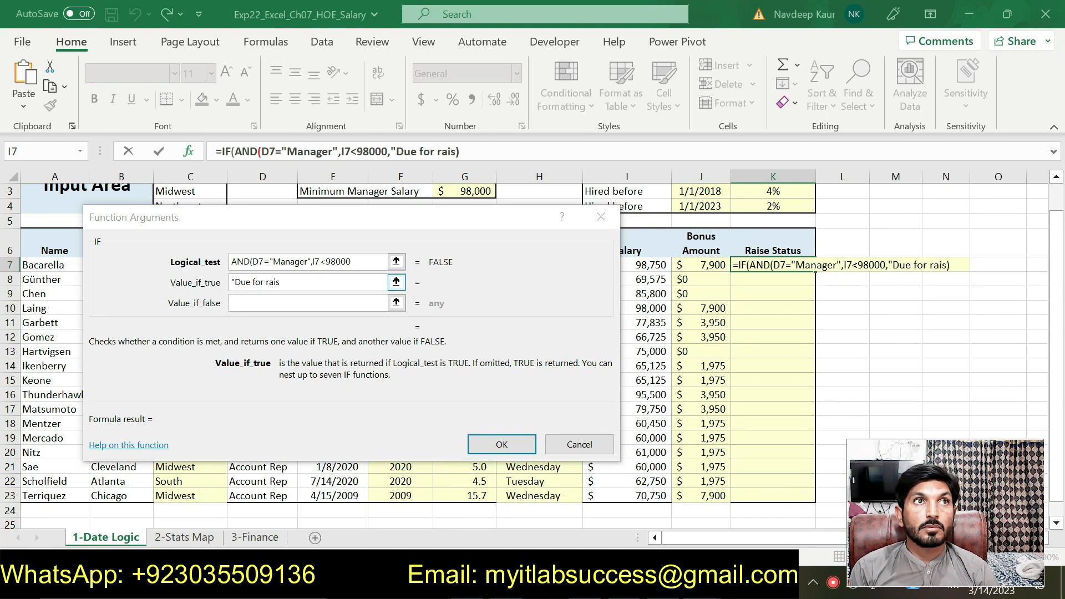
type("e\"")
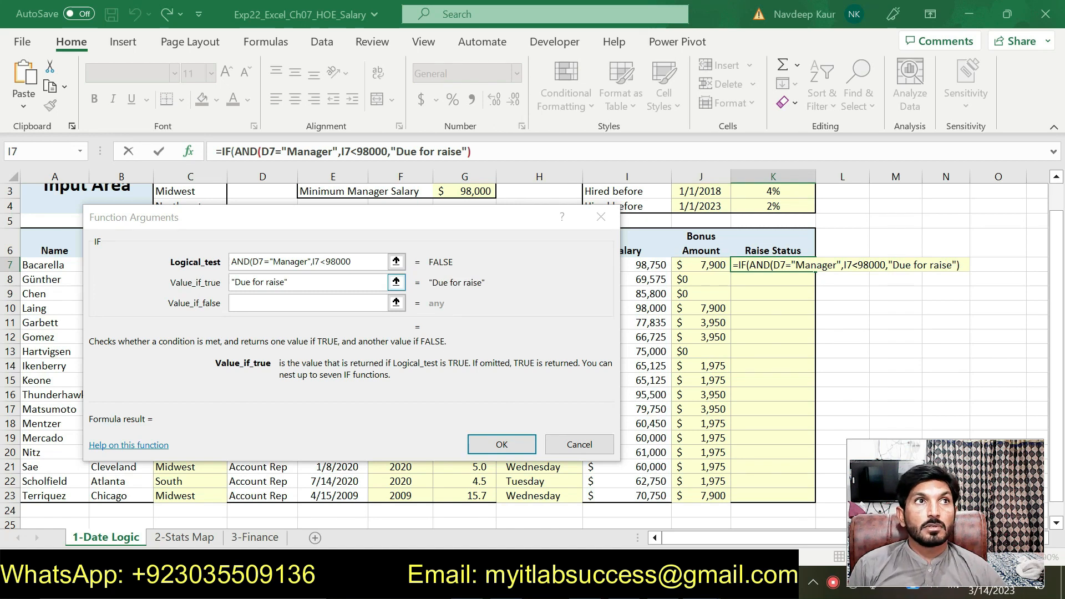
Step: Check the step 8 wording in the Word instructions and correct the value if true to "Due for a raise"
left_click(673, 583)
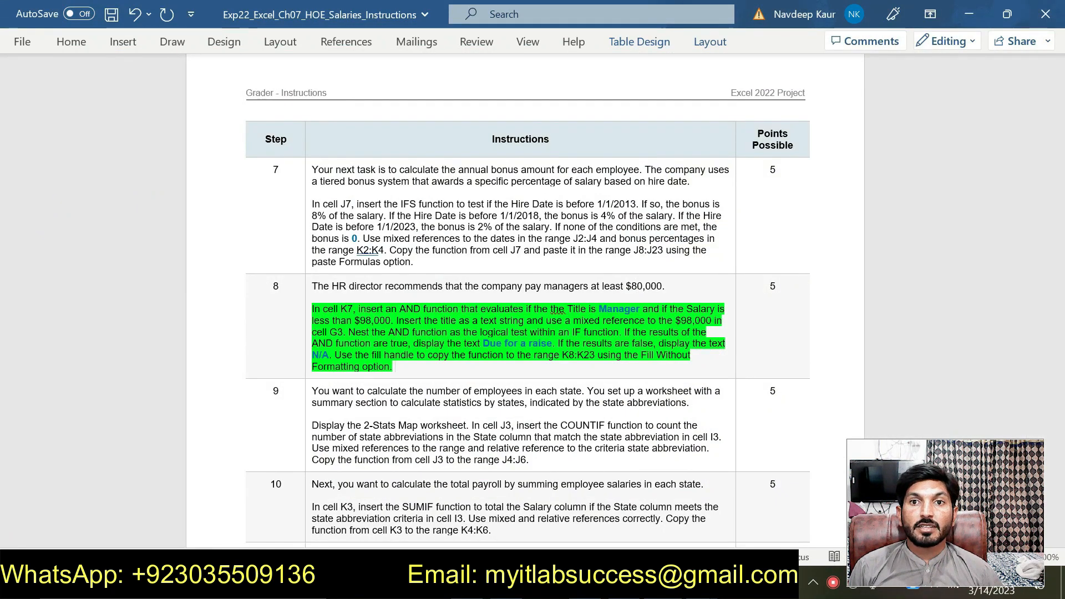
key("alt+Tab")
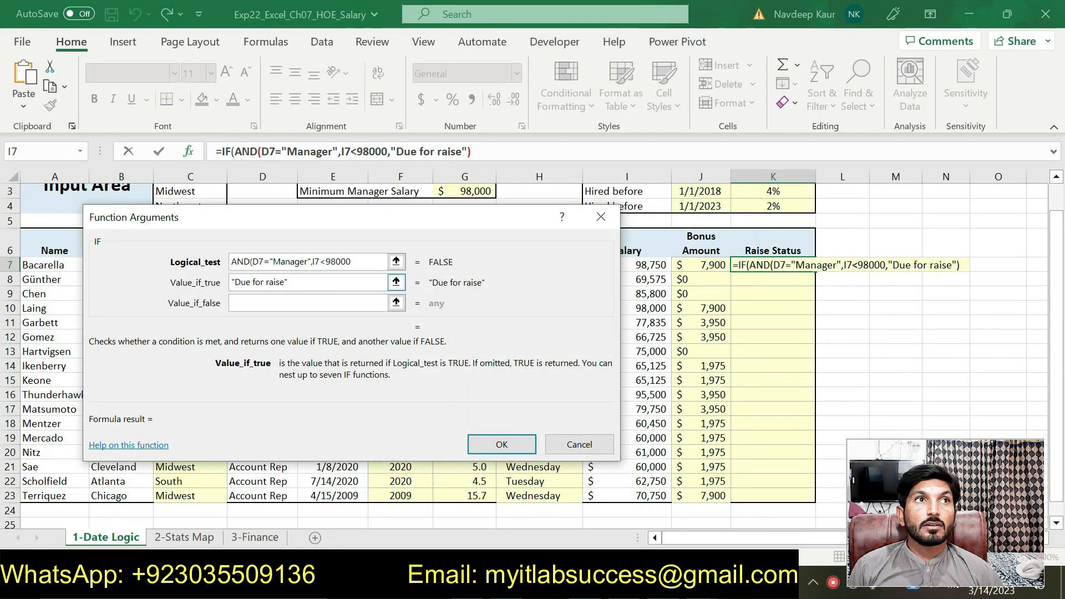
left_click(261, 283)
type("a")
Step: Set the value if false to "N/A" and confirm the IF function in K7
left_click(308, 302)
type("\"N")
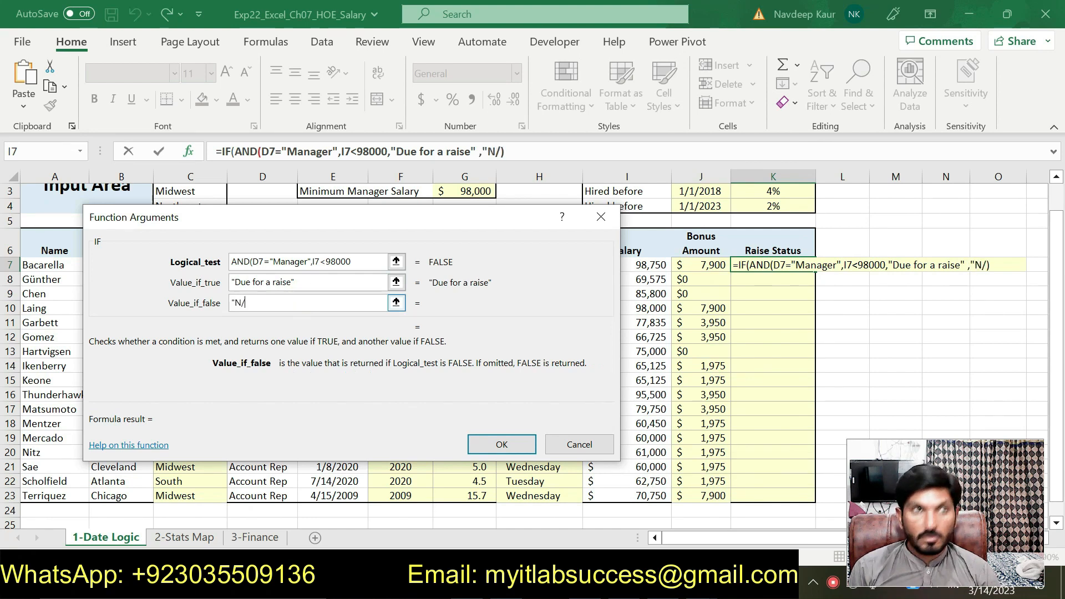
type("/A\"")
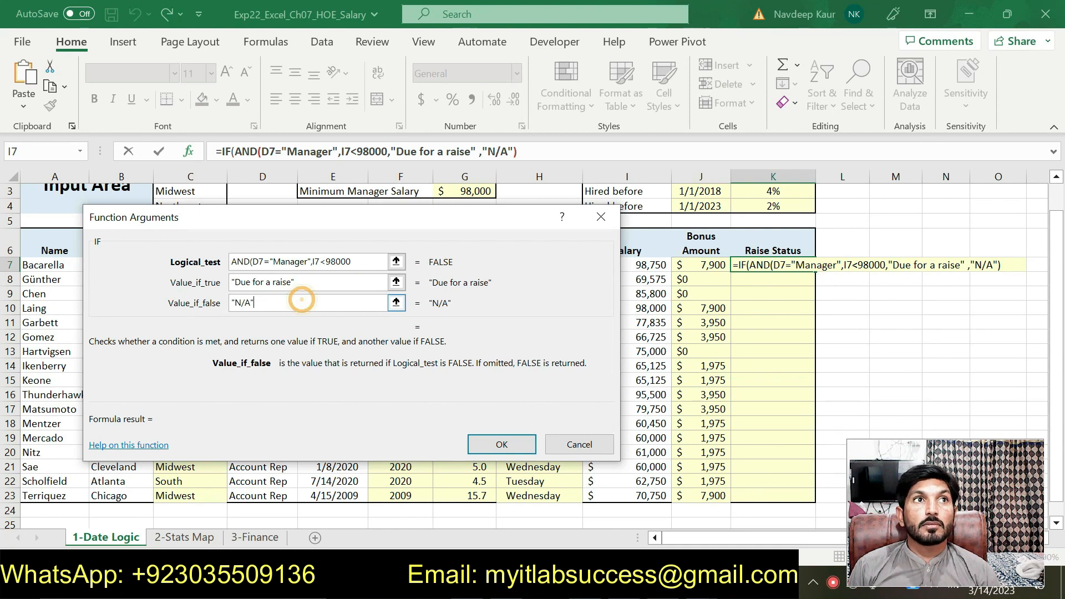
left_click(501, 445)
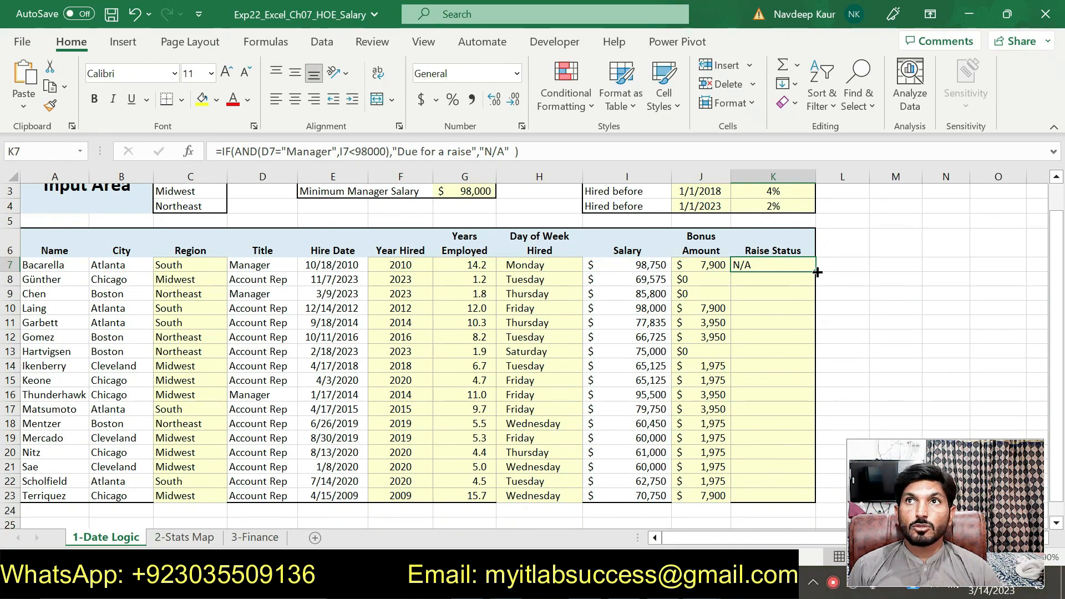
Step: Fill the K7 formula down through K23 without formatting, and check the formula in K9 against the title in D9
left_click_drag(815, 271, 810, 500)
left_click(840, 514)
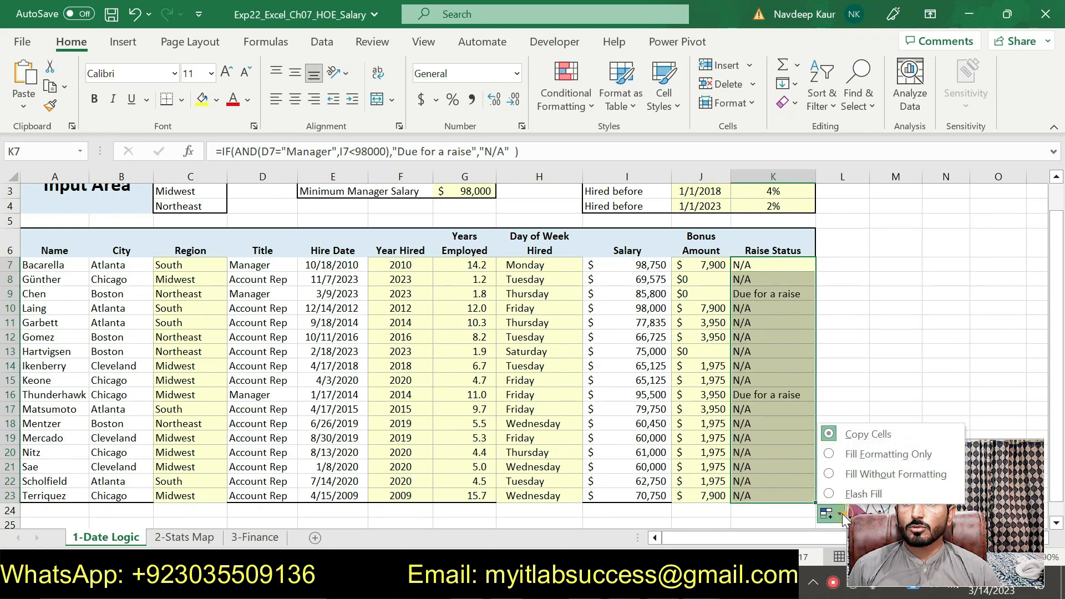
left_click(849, 478)
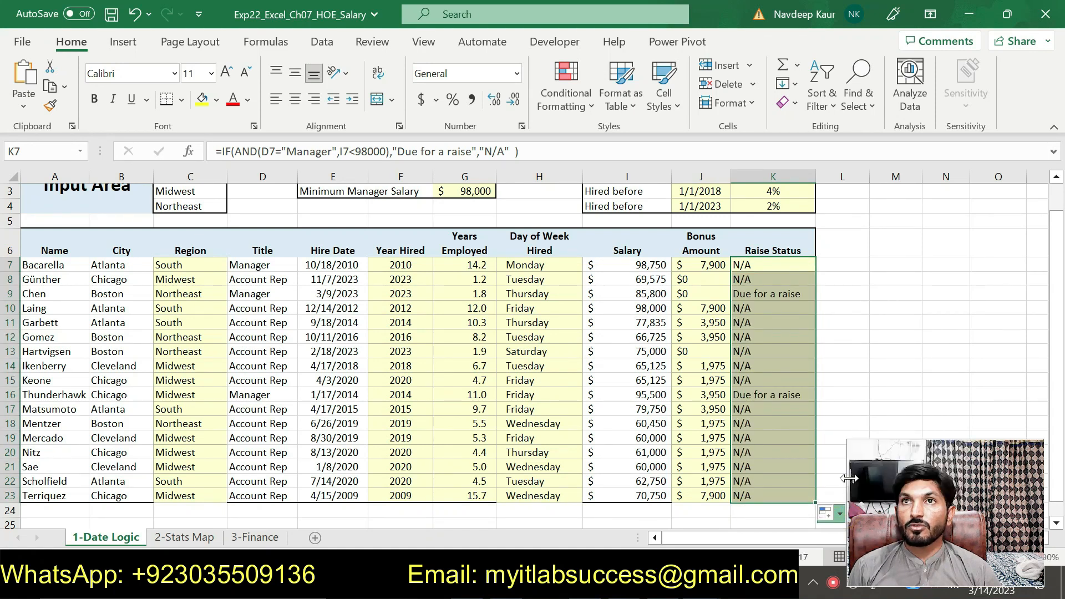
left_click(743, 290)
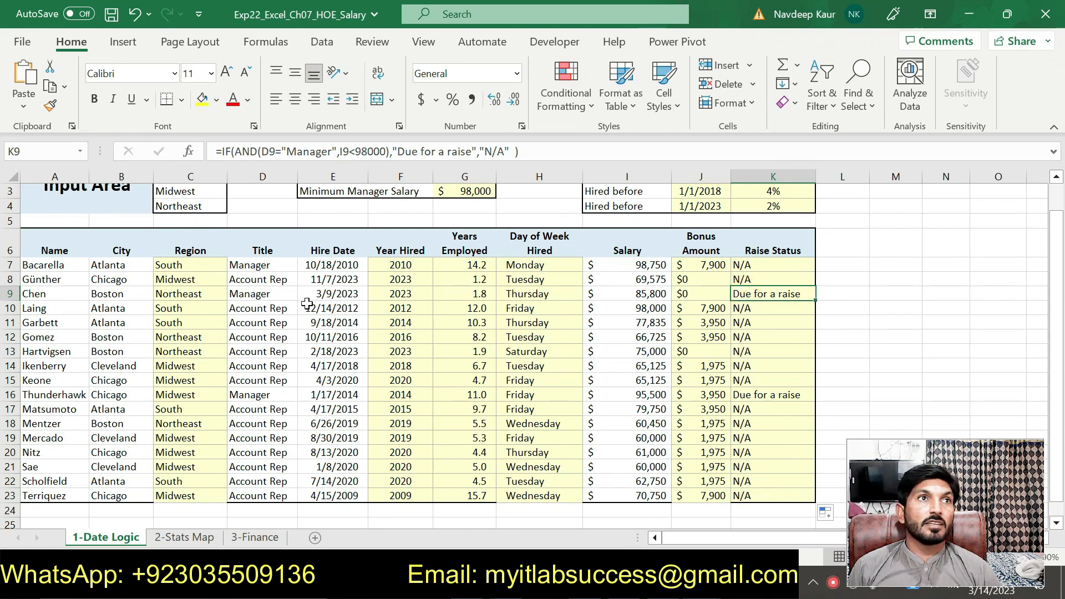
left_click(257, 293)
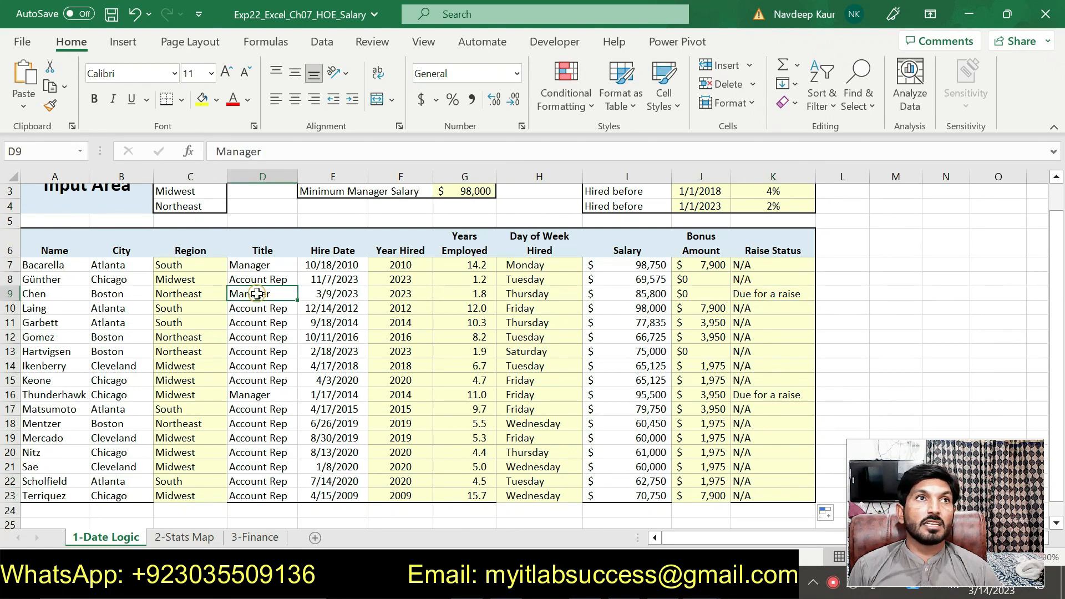
Step: Check the raise statuses in rows 9 and 16 against the employees' titles and salaries and the K16 formula
left_click(654, 293)
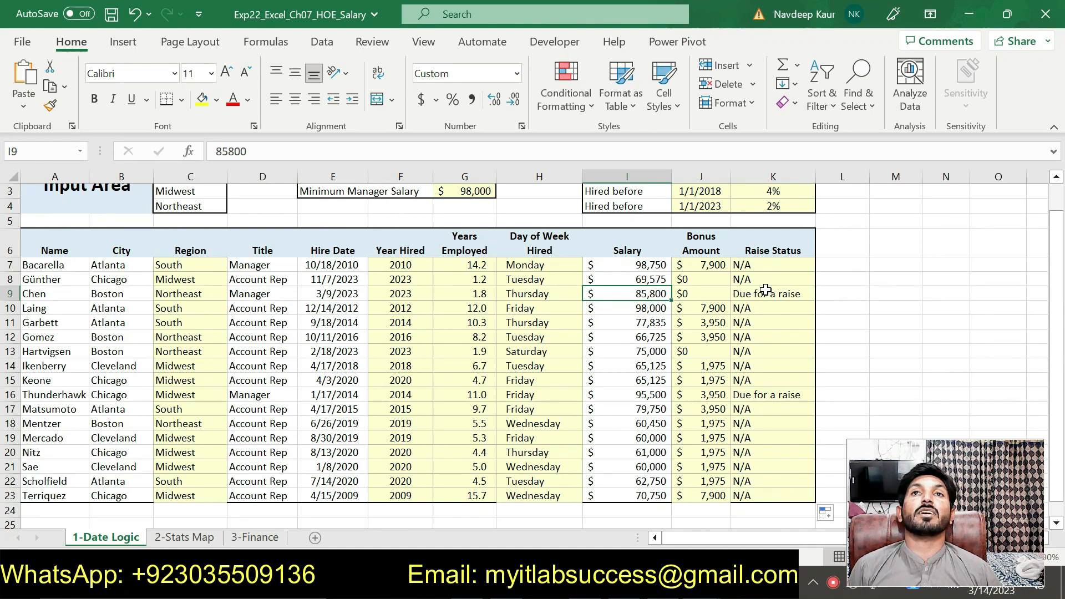
left_click(743, 397)
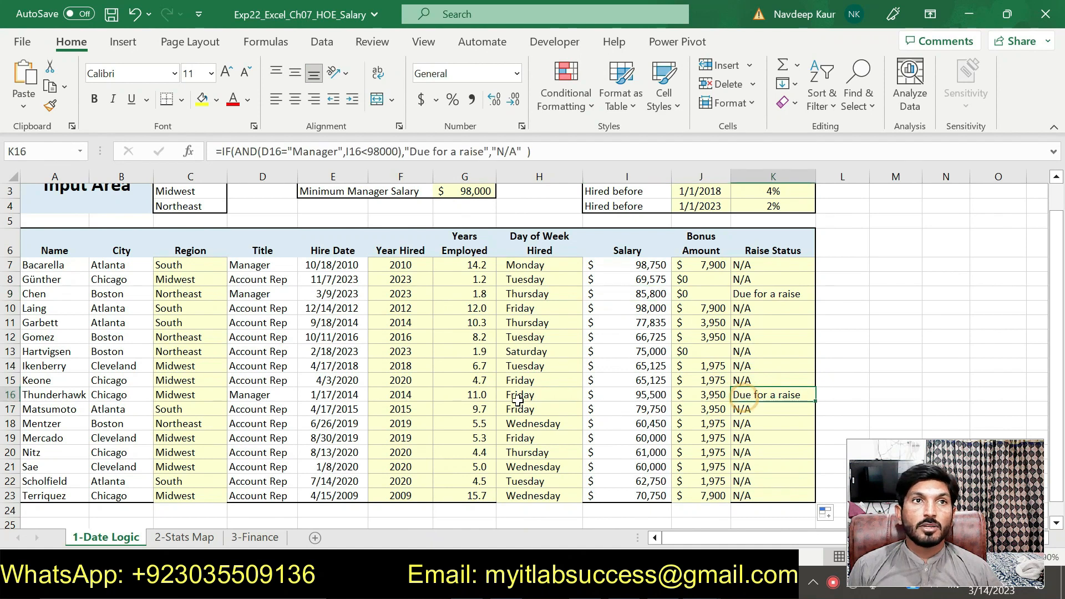
left_click(237, 397)
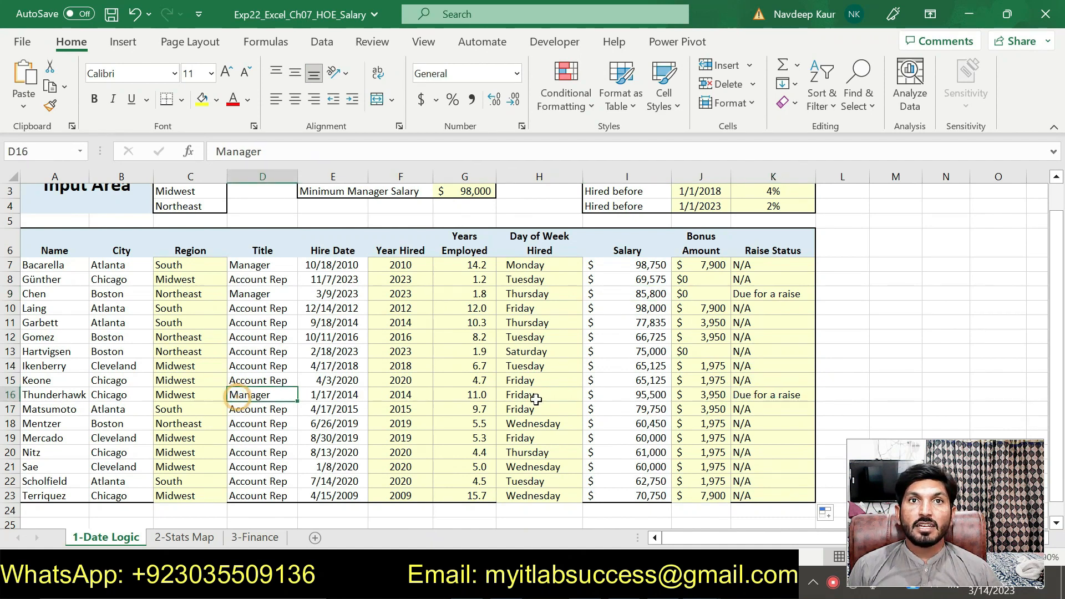
left_click(649, 394)
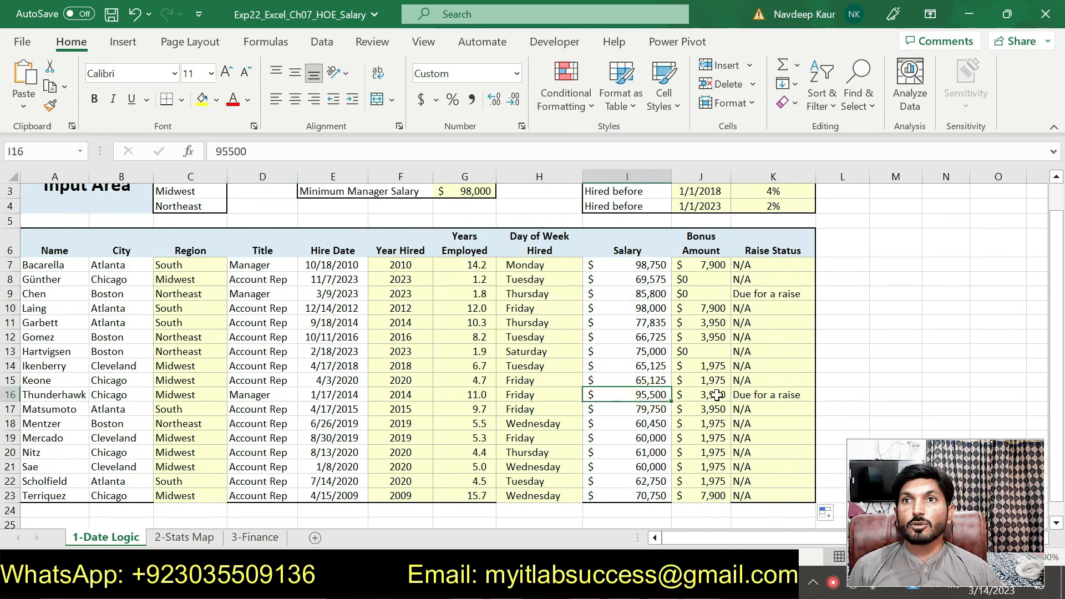
left_click(751, 395)
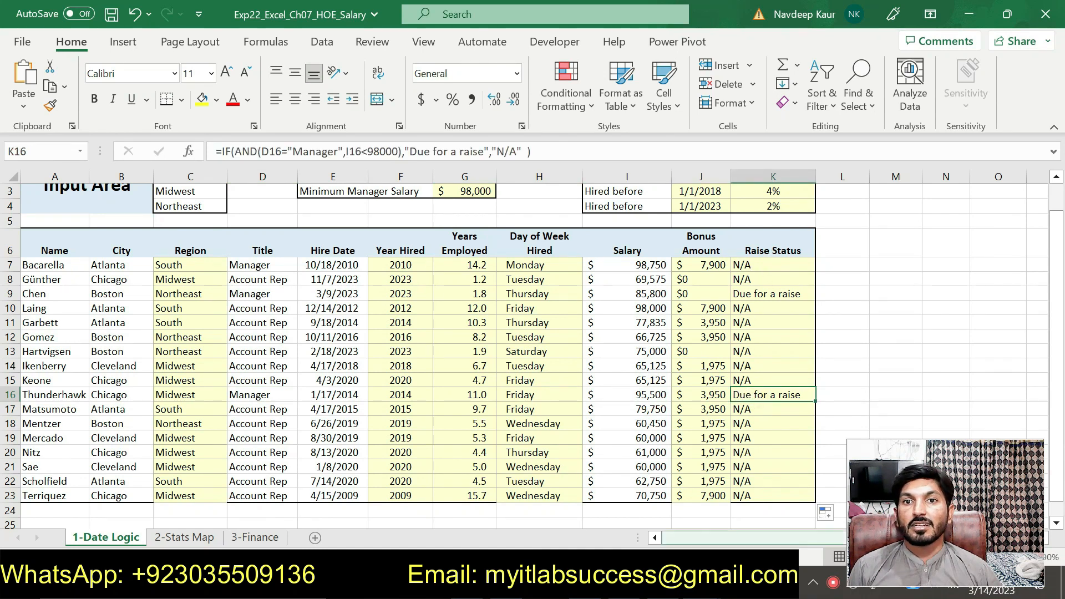
Step: Switch to the Word instructions and remove the green highlight from the step 8 instruction paragraph
left_click(716, 584)
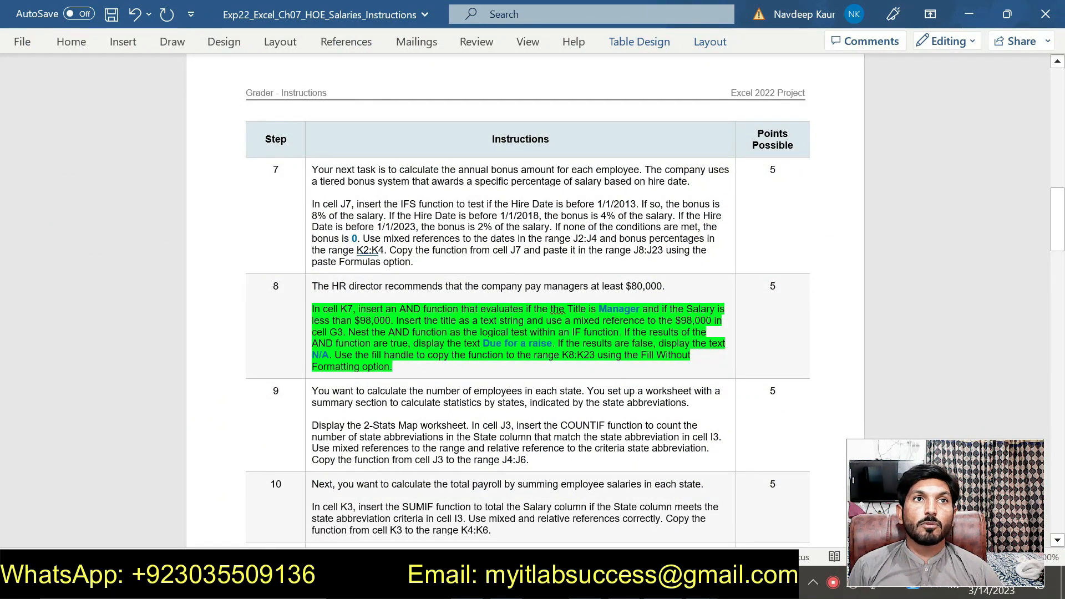
triple_click(411, 366)
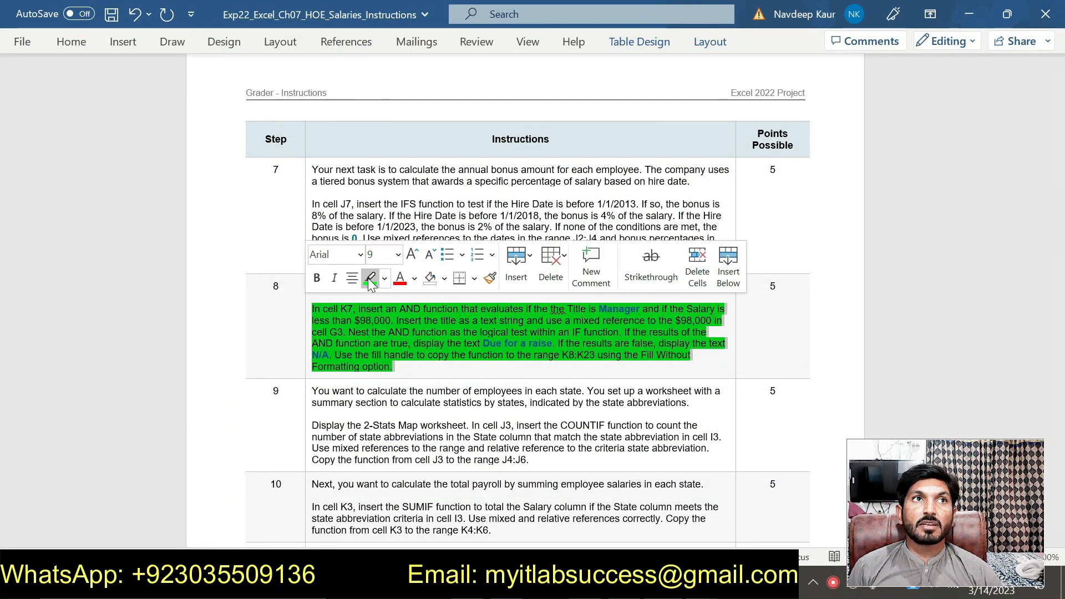
left_click(367, 278)
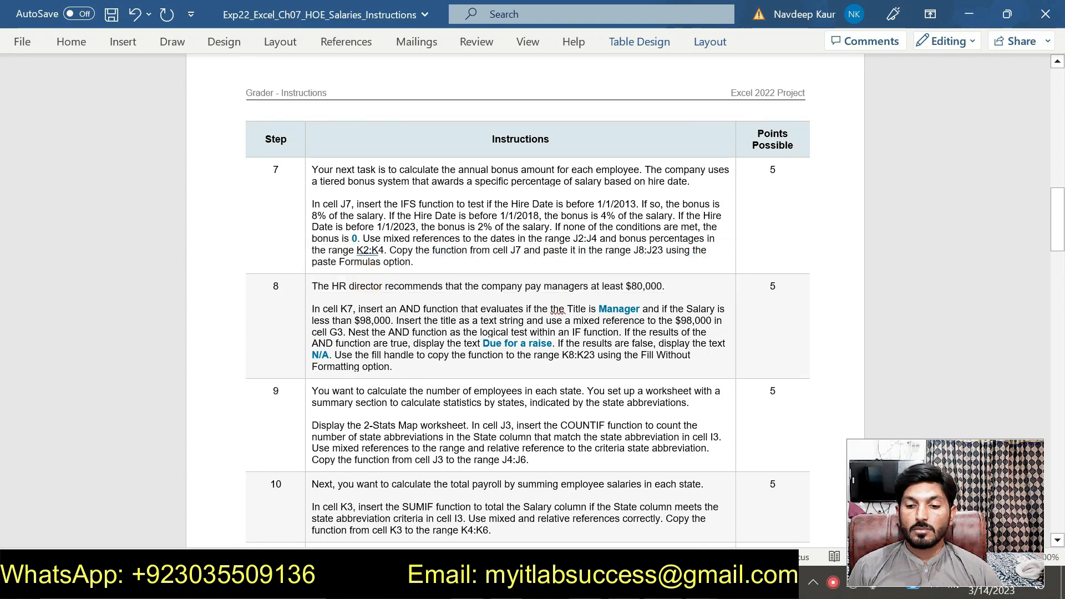
Step: Highlight the step 9 COUNTIF instruction paragraph in green
left_click_drag(1058, 250, 1063, 281)
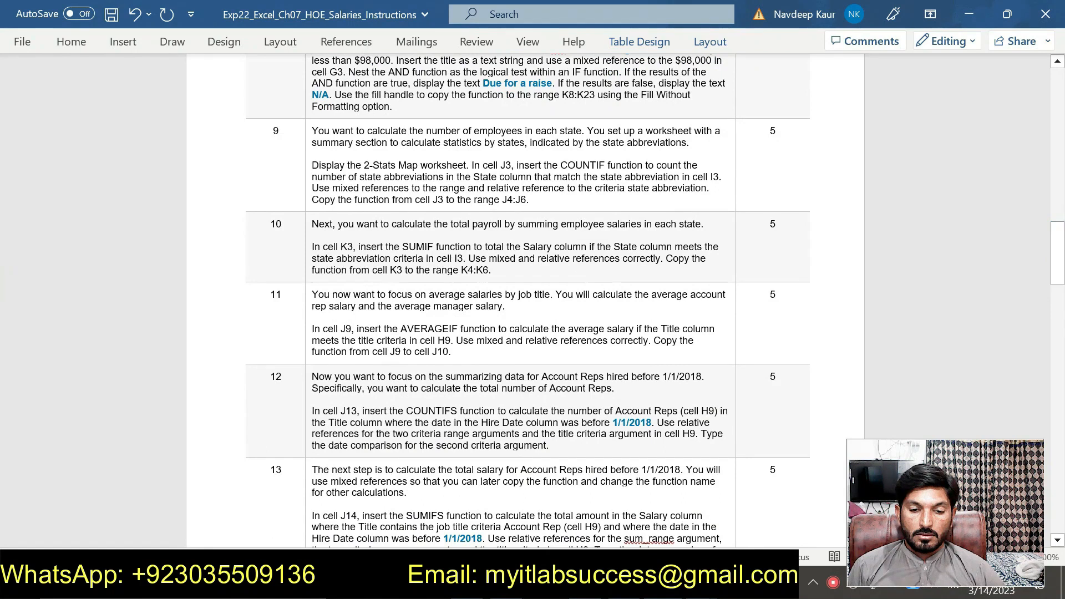
left_click_drag(529, 199, 314, 166)
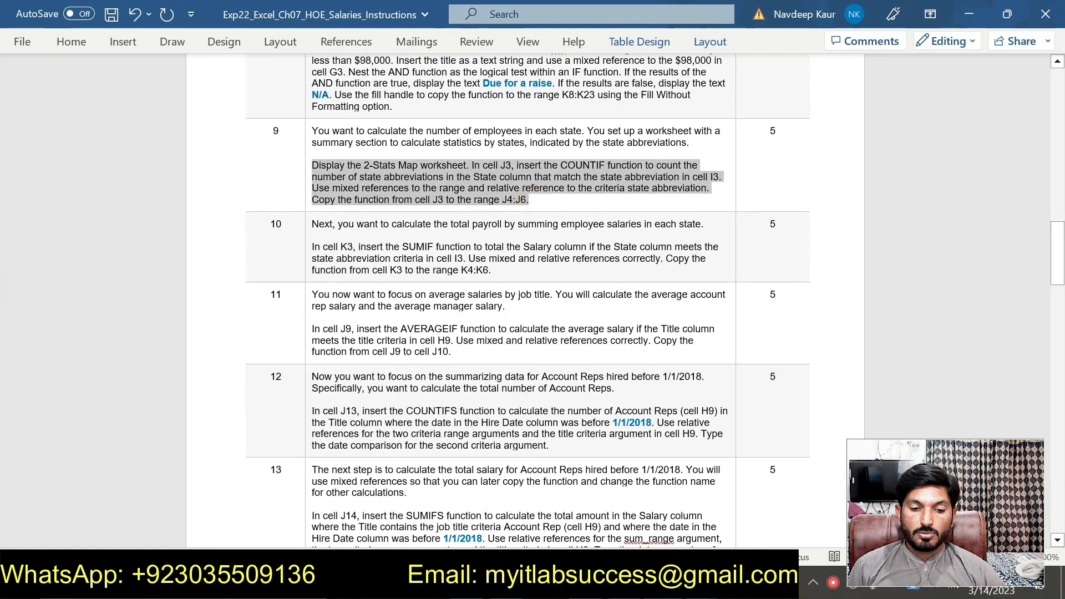
left_click(382, 140)
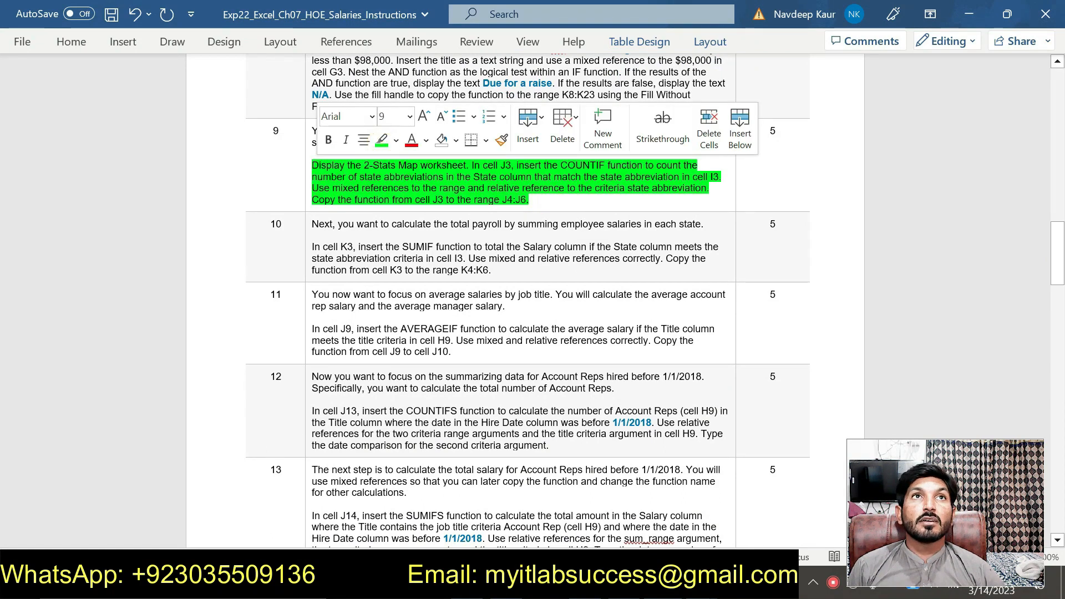
left_click(586, 188)
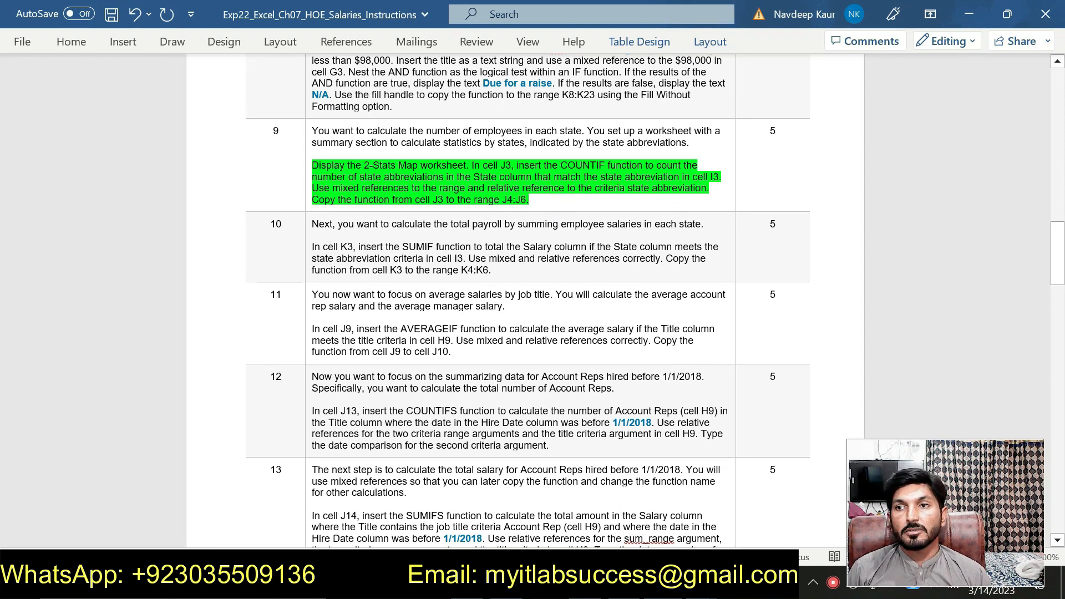
Step: Switch to the Excel workbook and start a COUNTIF function in J3 of the 2-Stats Map sheet with C2:C18 as its range
key("alt+Tab")
left_click(619, 221)
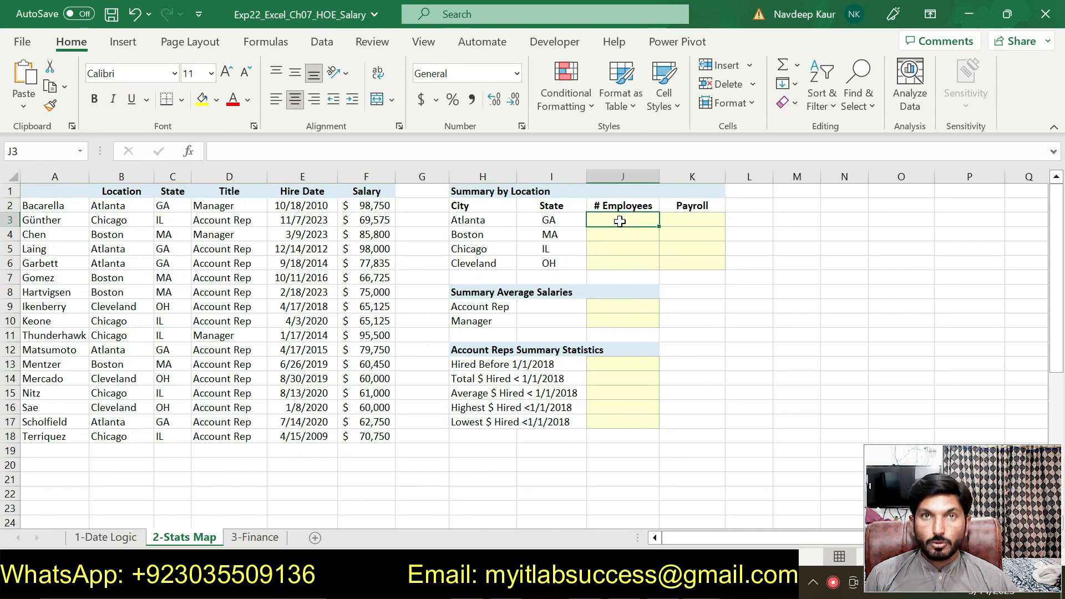
type("=")
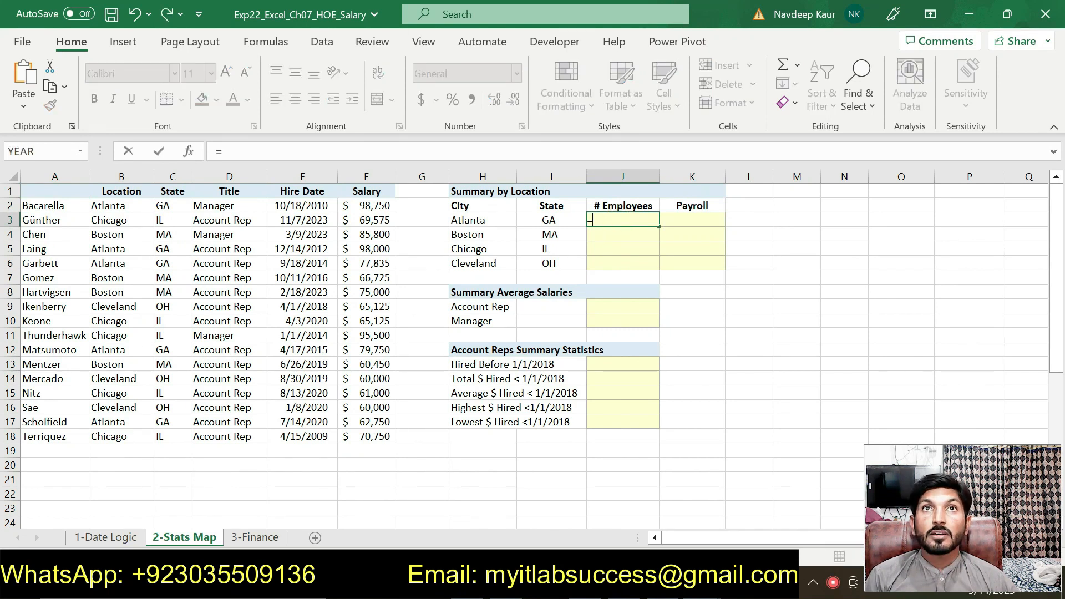
type("COUN")
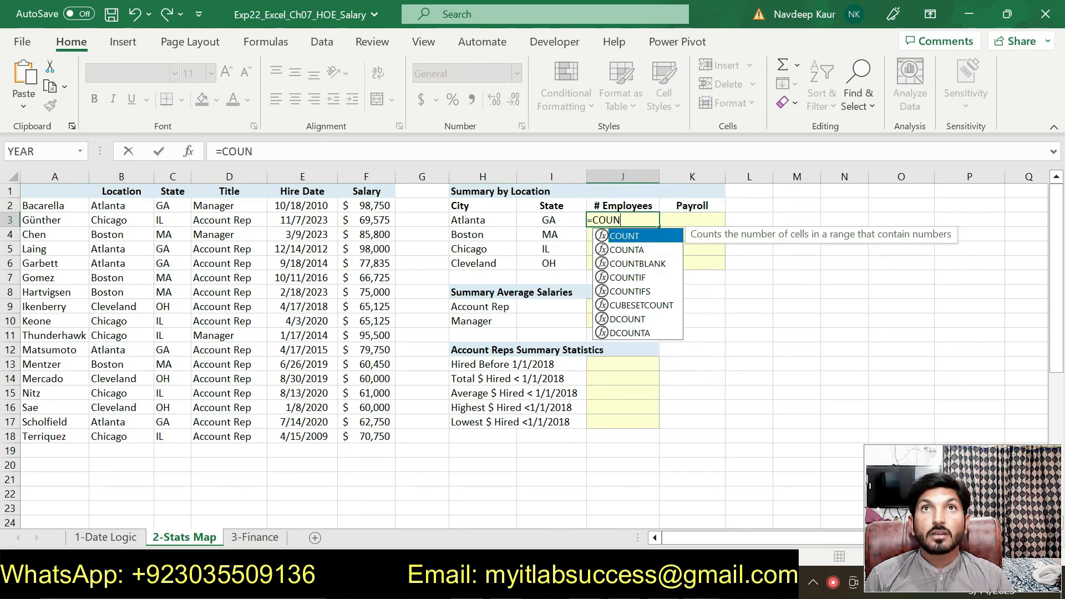
double_click(638, 276)
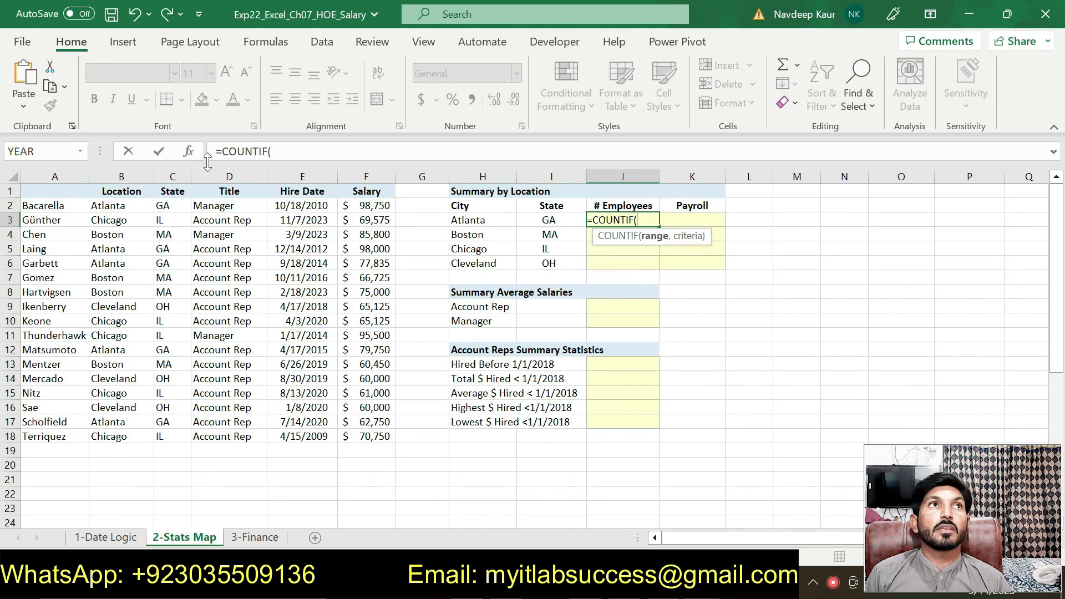
left_click(189, 152)
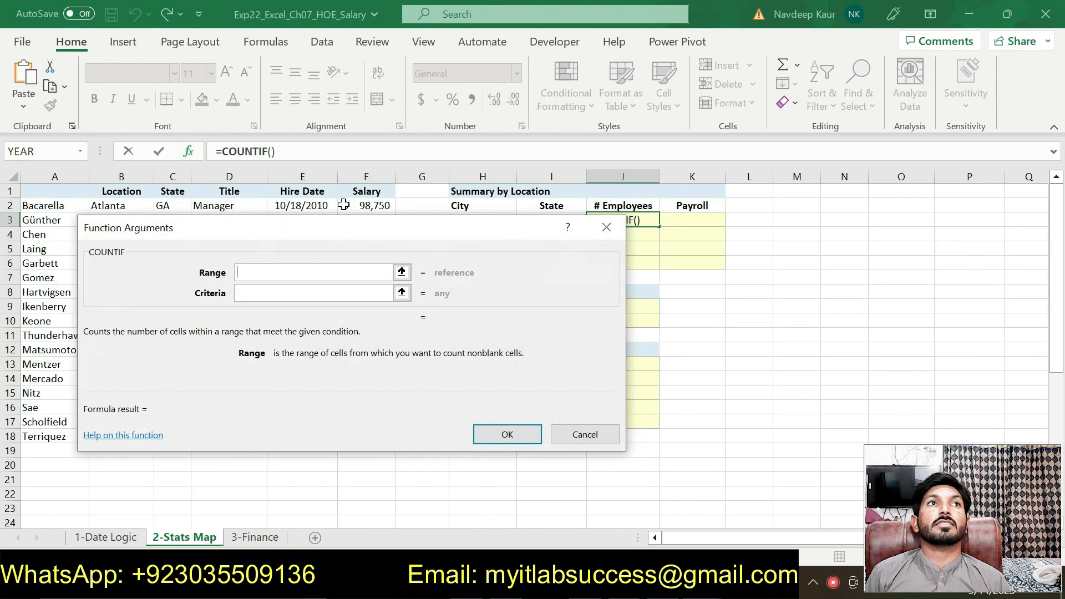
left_click_drag(355, 232, 658, 190)
left_click_drag(175, 205, 182, 433)
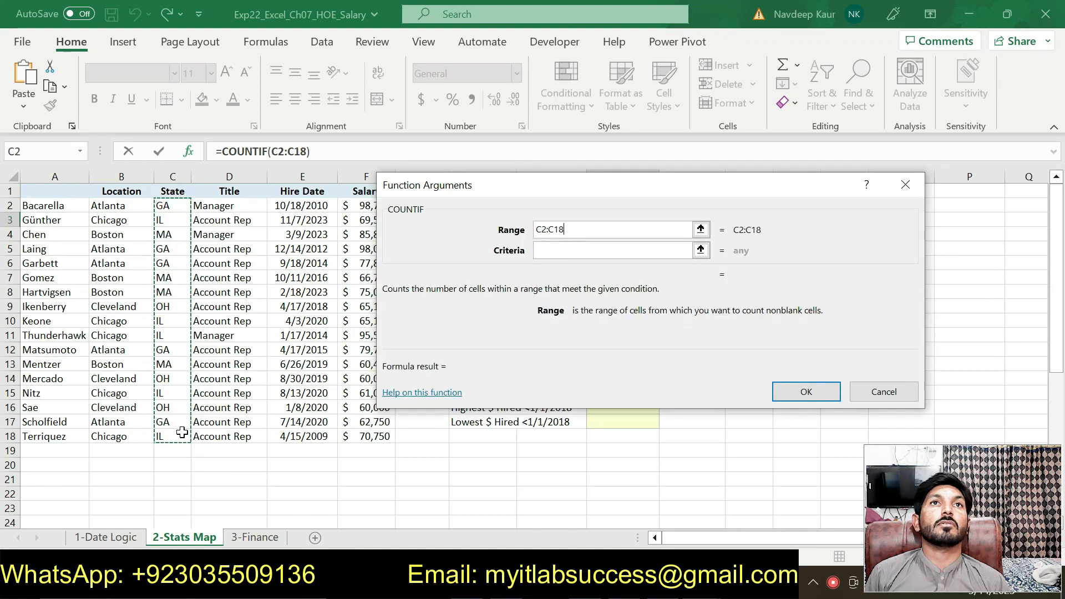
Step: Set the COUNTIF criteria to the state abbreviation in I3 and confirm the function
left_click(558, 250)
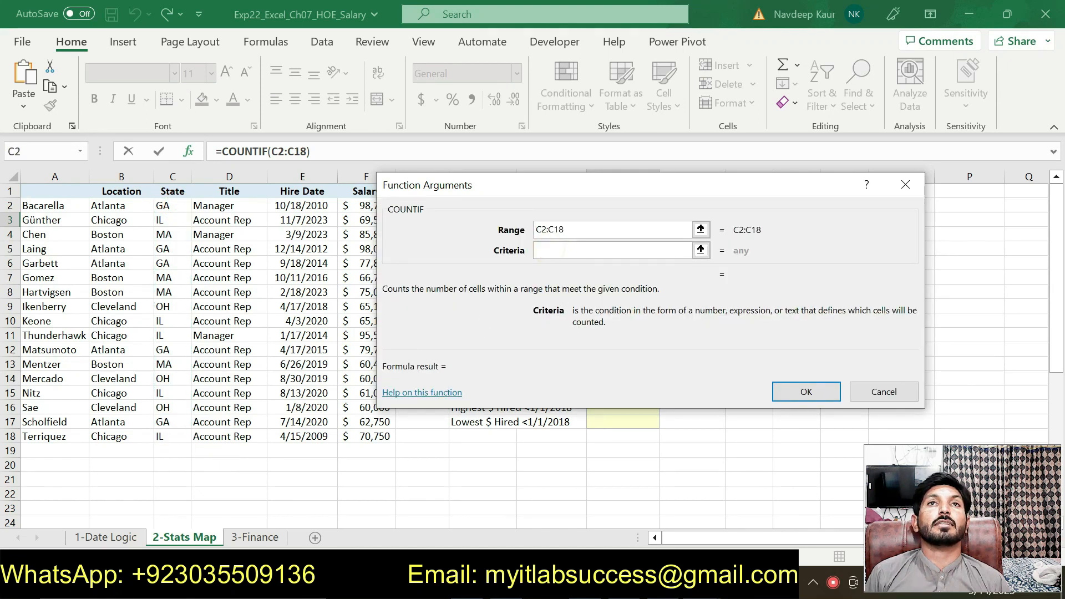
left_click_drag(629, 187, 584, 266)
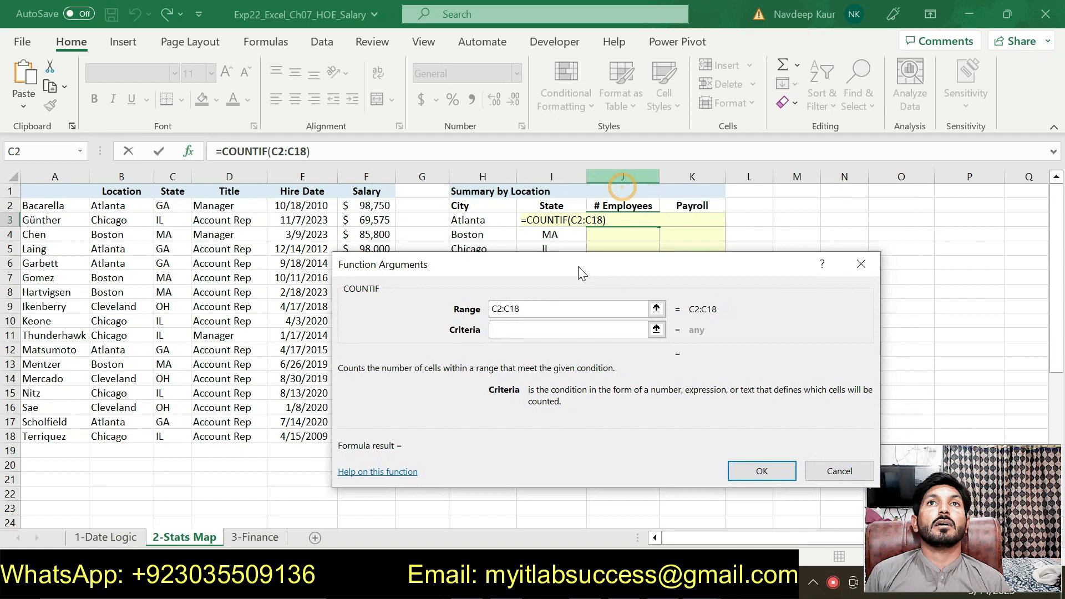
left_click(500, 221)
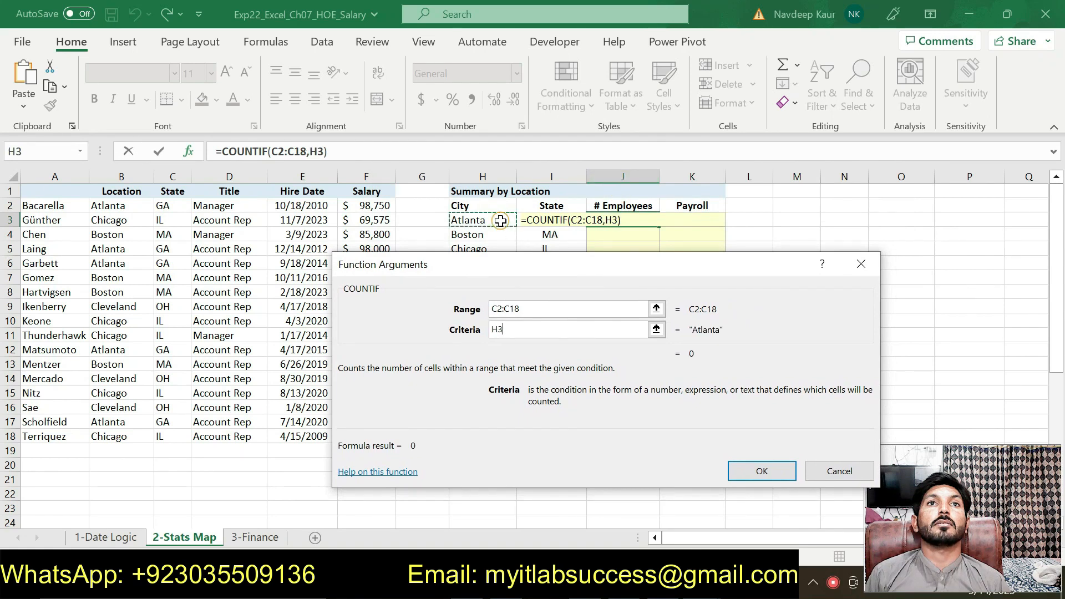
key("BackSpace")
key("BackSpace")
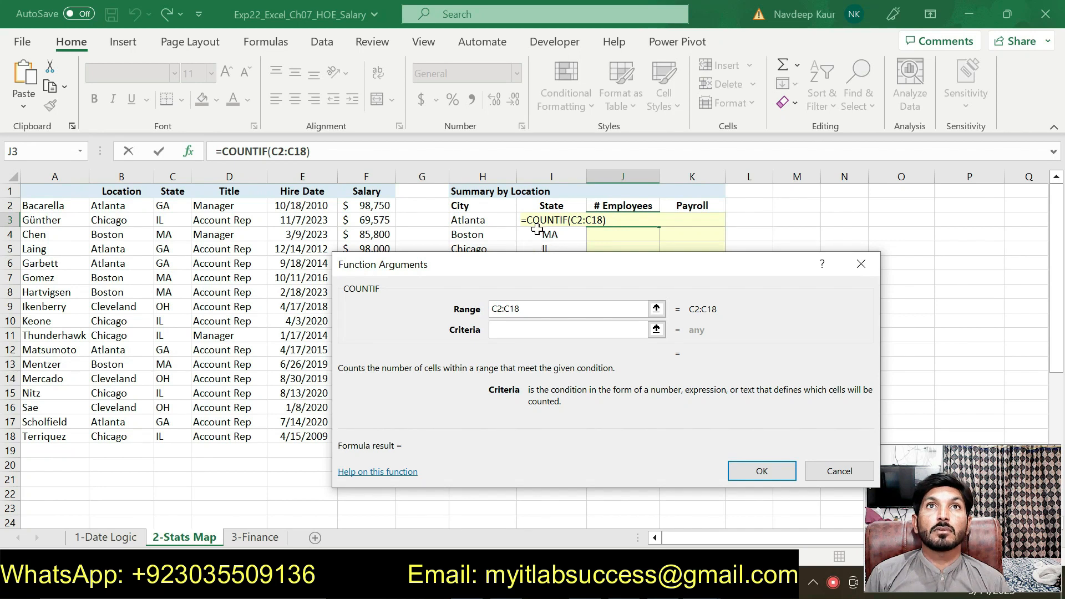
left_click(525, 223)
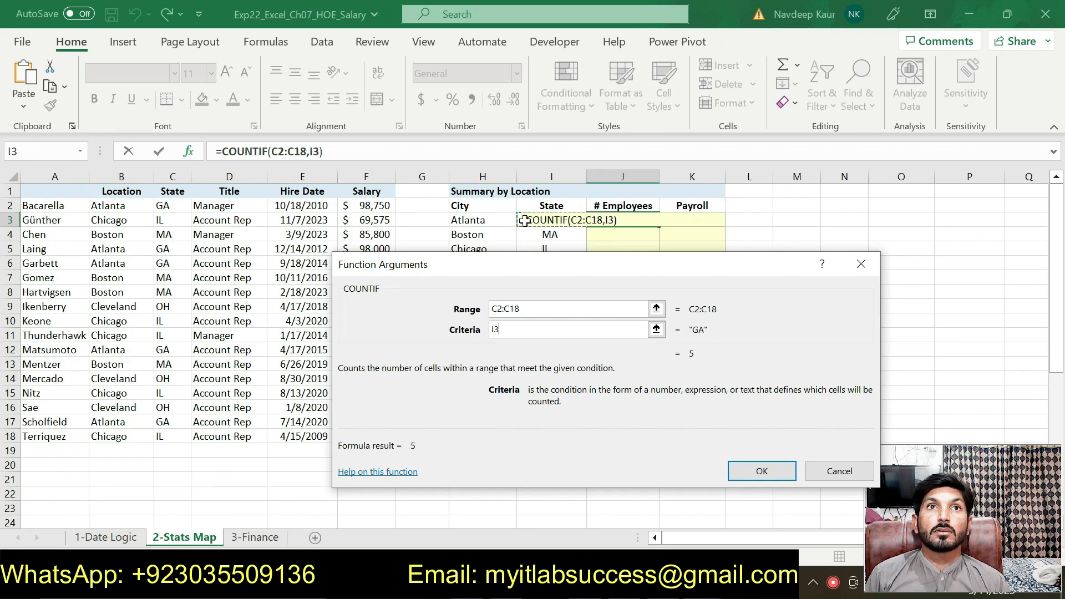
left_click(754, 476)
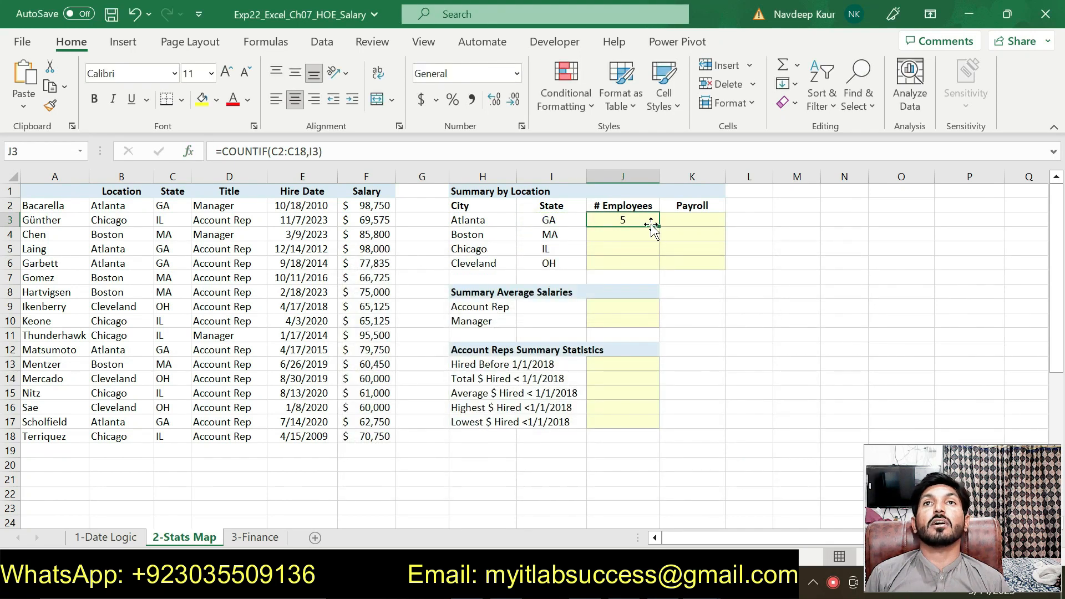
Step: Copy the COUNTIF formula from J3 down through J6
left_click(632, 271)
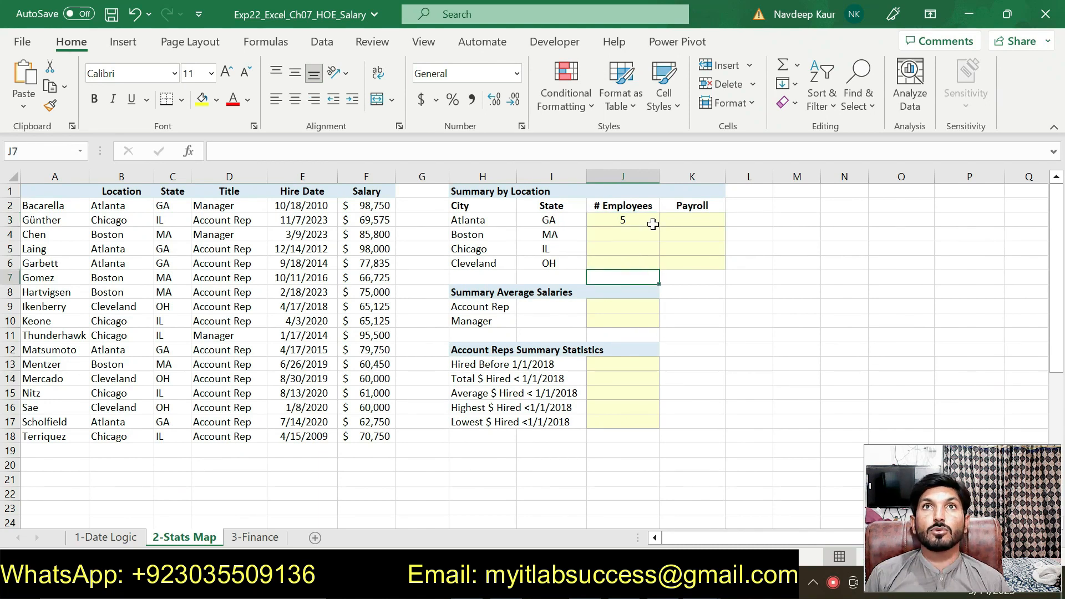
left_click(624, 263)
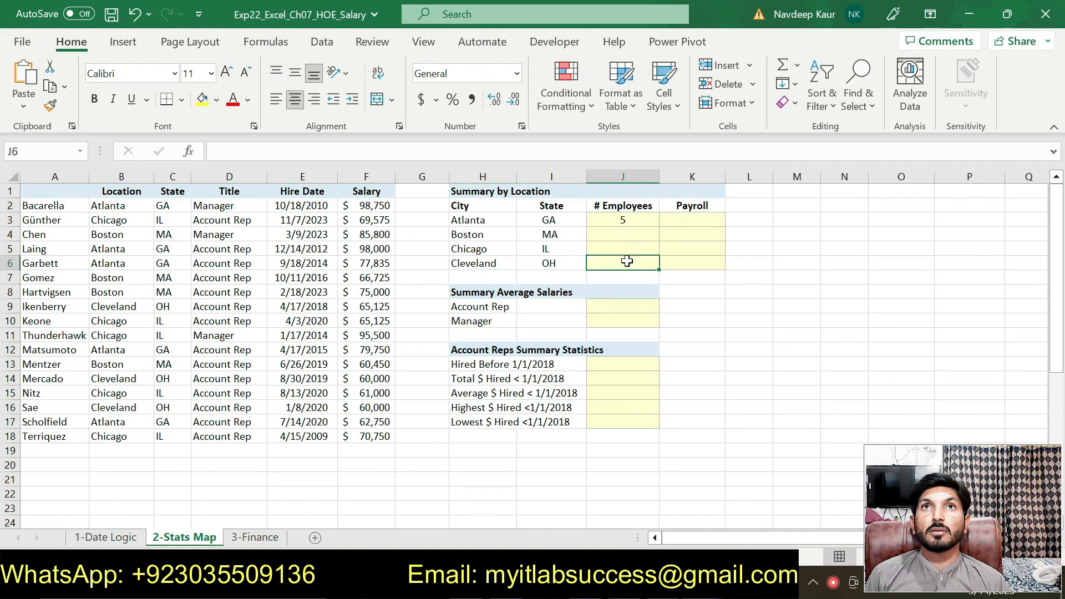
left_click(647, 220)
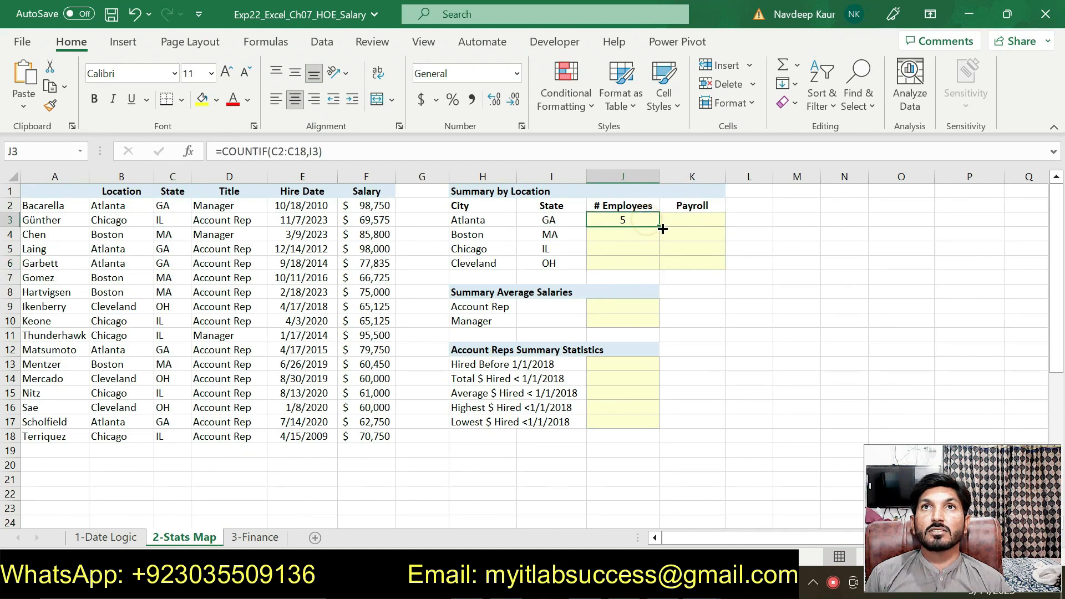
left_click_drag(659, 223, 660, 269)
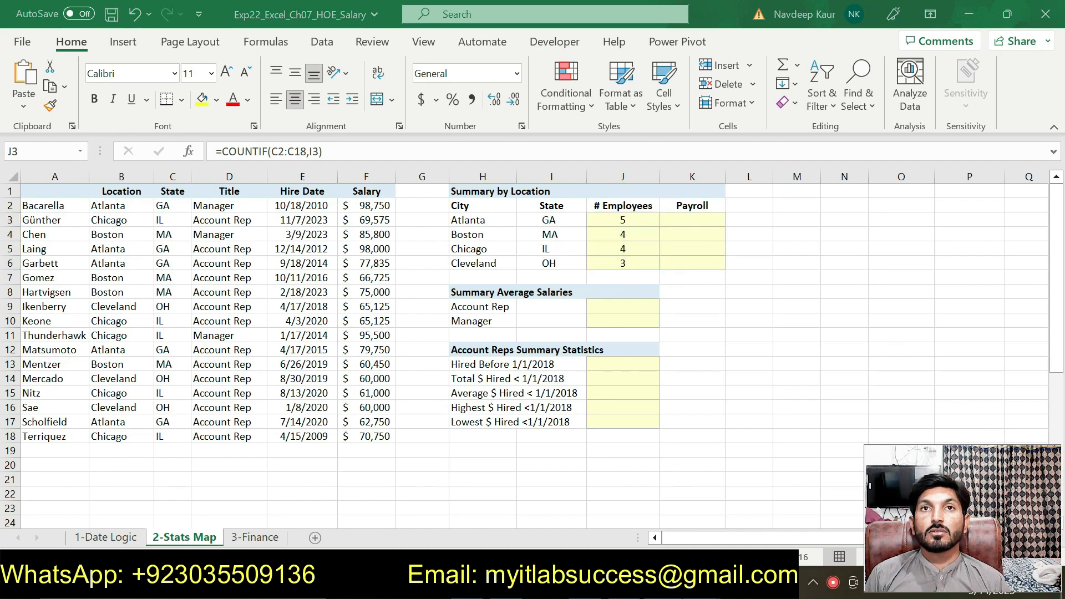
Step: Switch to the Word instructions and remove the green highlight from the step 9 instruction paragraph
key("alt+Tab")
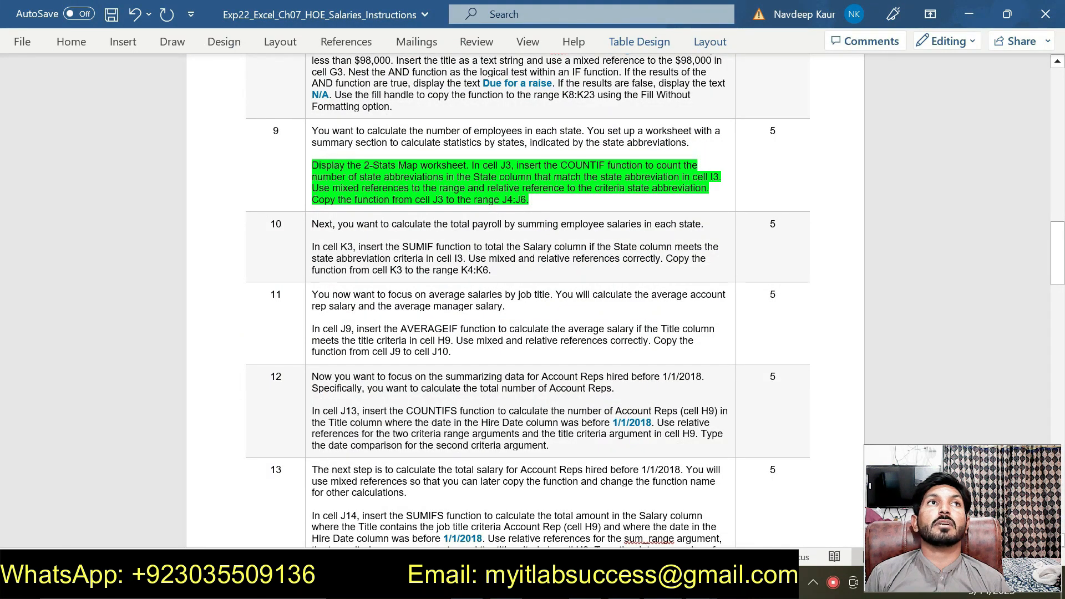
key("shift+Up")
key("shift+Up")
key("shift+Up")
key("shift+Home")
right_click(332, 167)
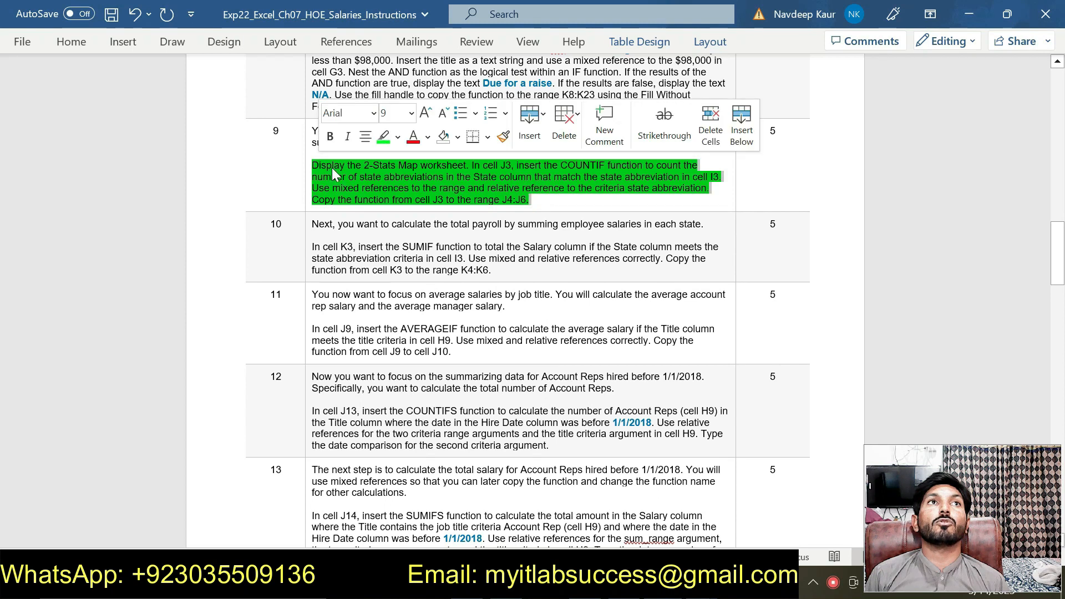
left_click(383, 137)
key("Left")
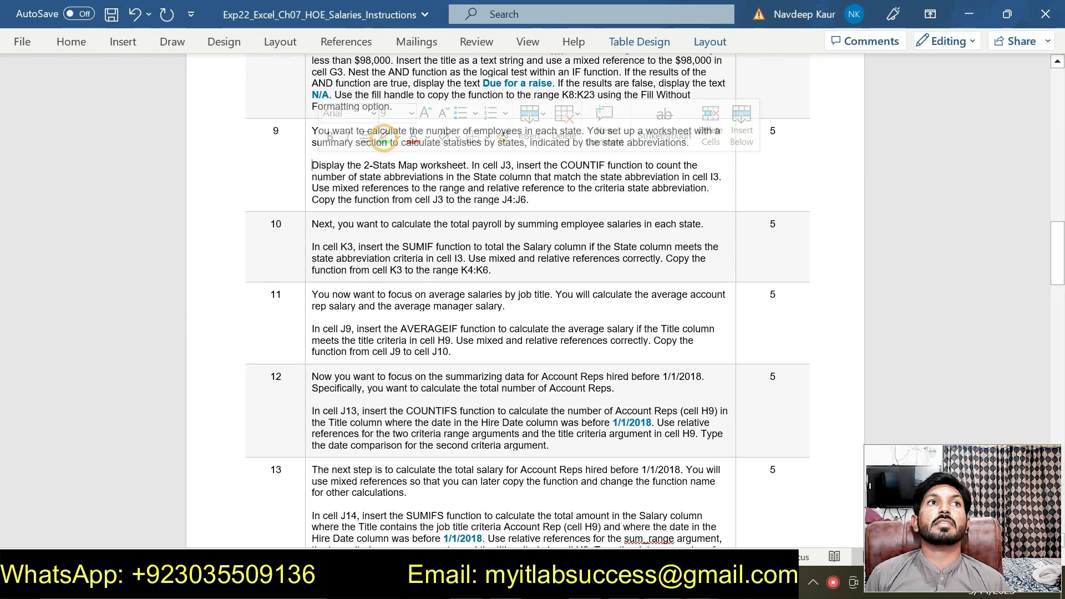
Step: Highlight the step 10 SUMIF instruction paragraph in green and return to the Excel workbook
left_click_drag(312, 247, 524, 271)
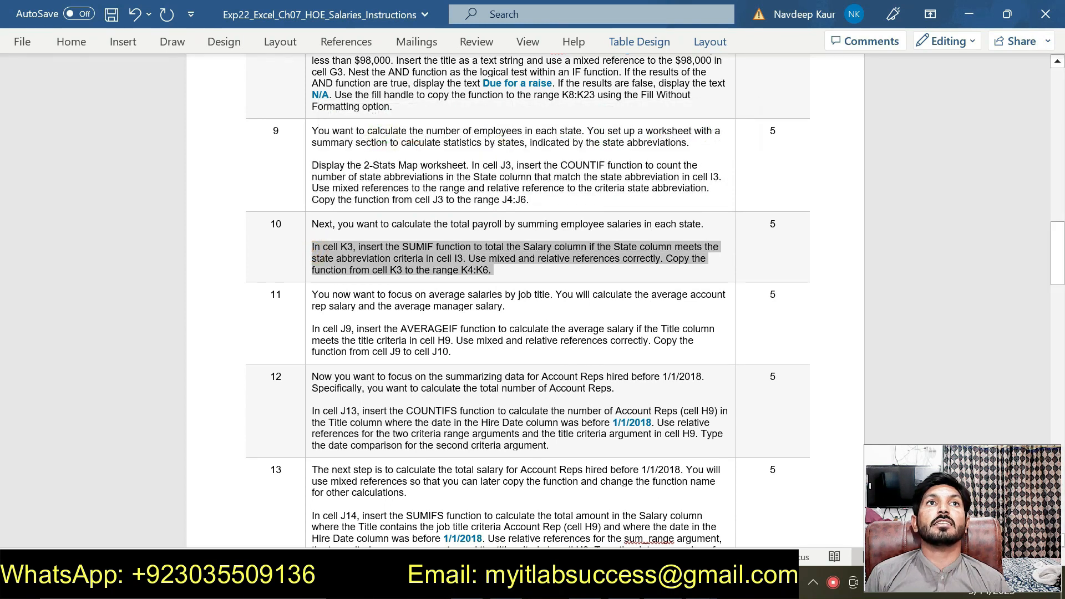
left_click(596, 239)
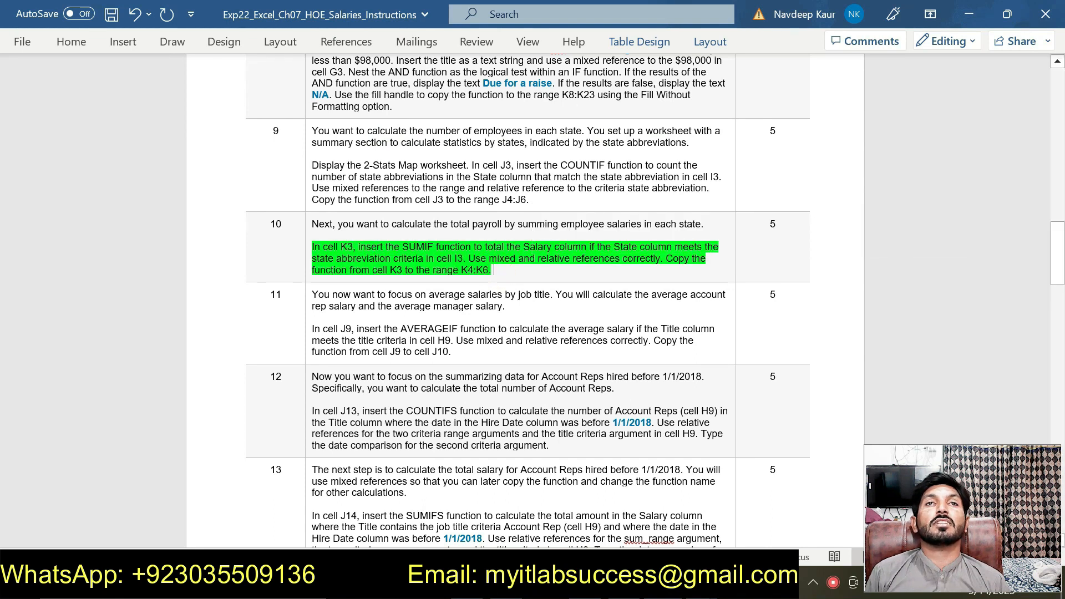
left_click(495, 270)
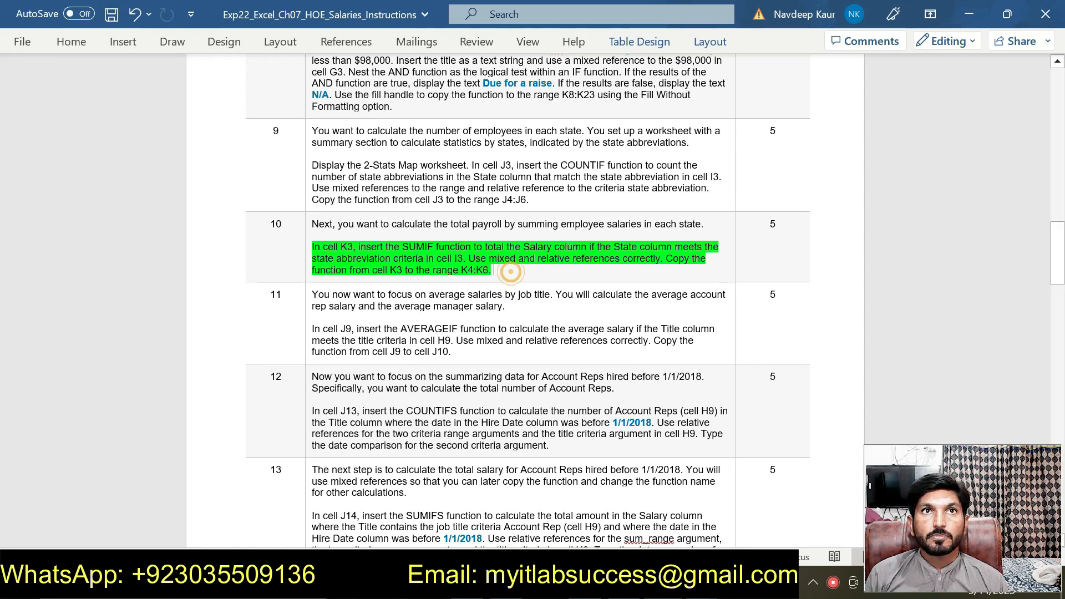
key("alt+Tab")
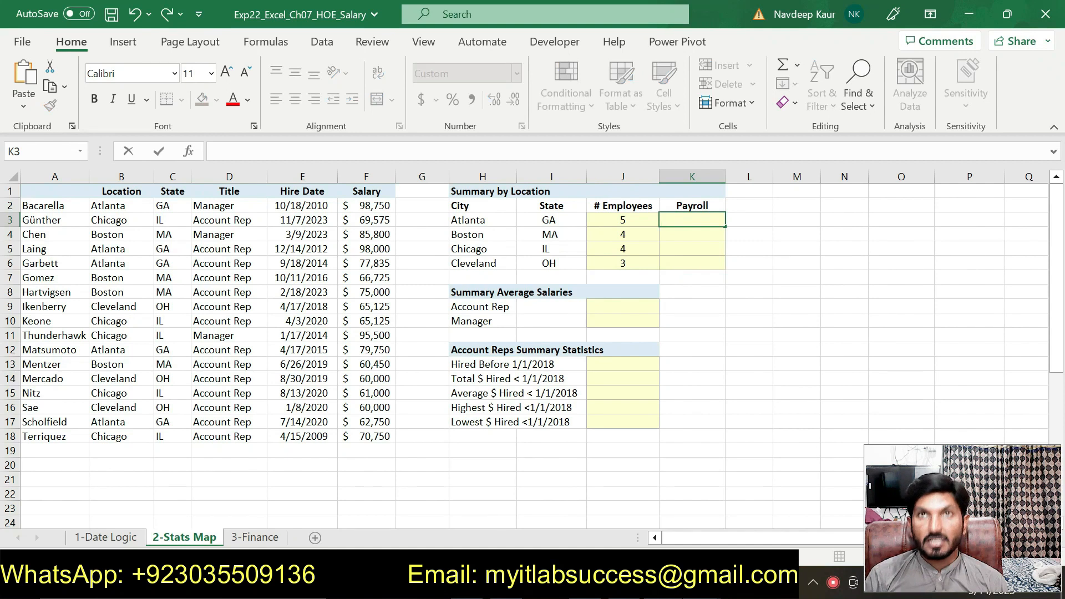
Step: Start a SUMIF function in cell K3 and open its function arguments
type("=SUM")
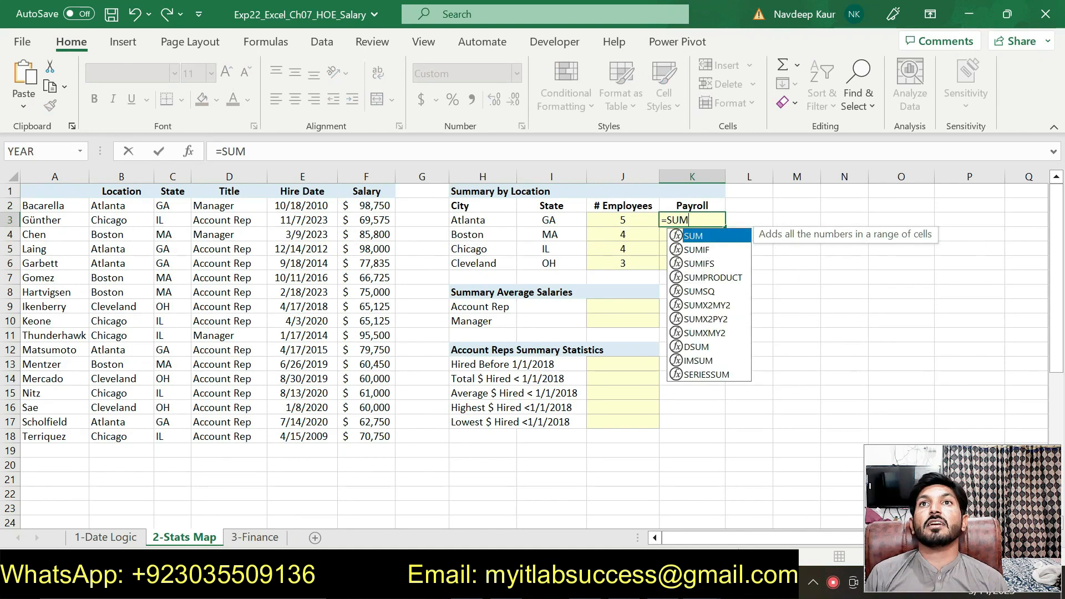
double_click(696, 249)
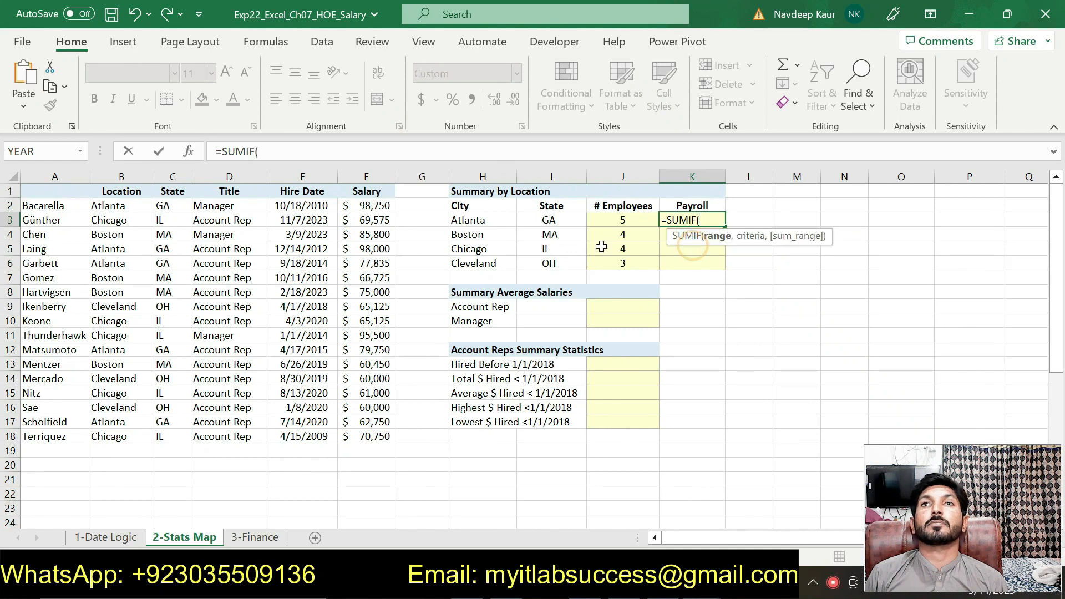
left_click(188, 152)
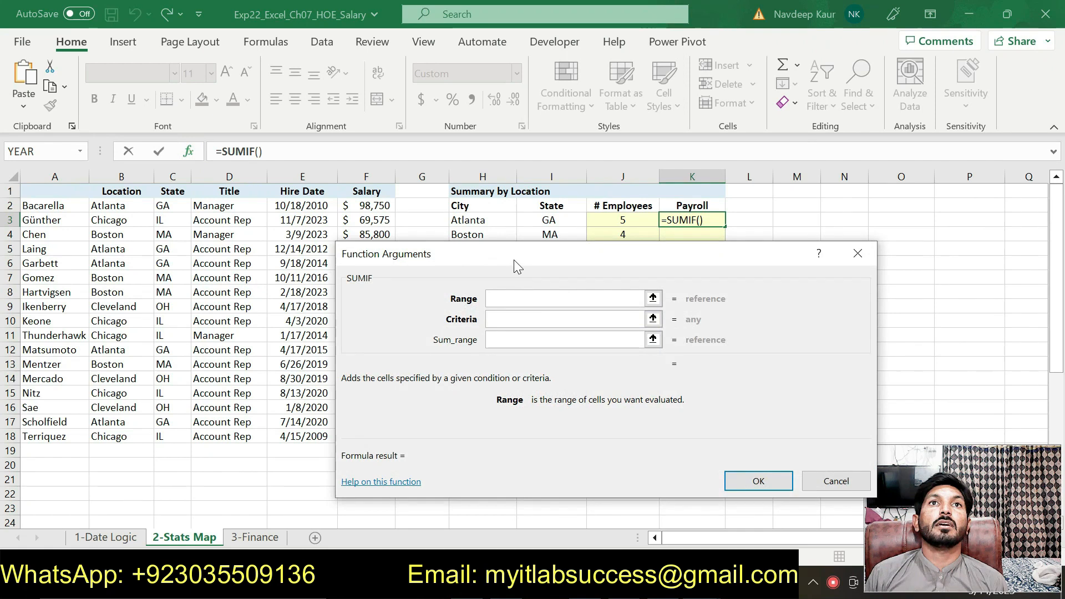
left_click_drag(515, 253, 473, 237)
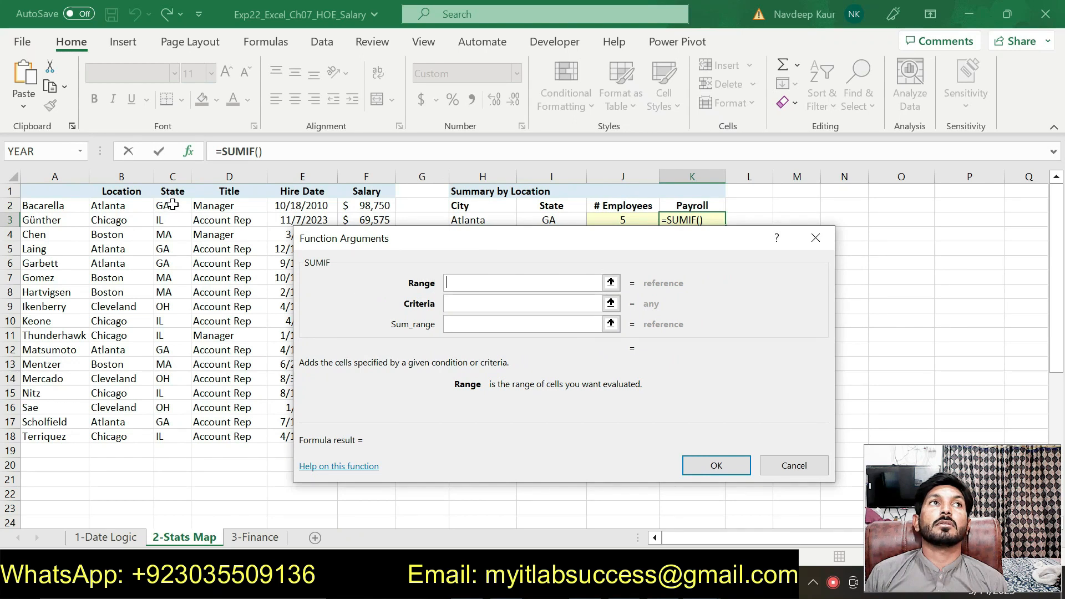
Step: Set the SUMIF range to the State column data with absolute references, $C$2:$C$18
left_click(477, 283)
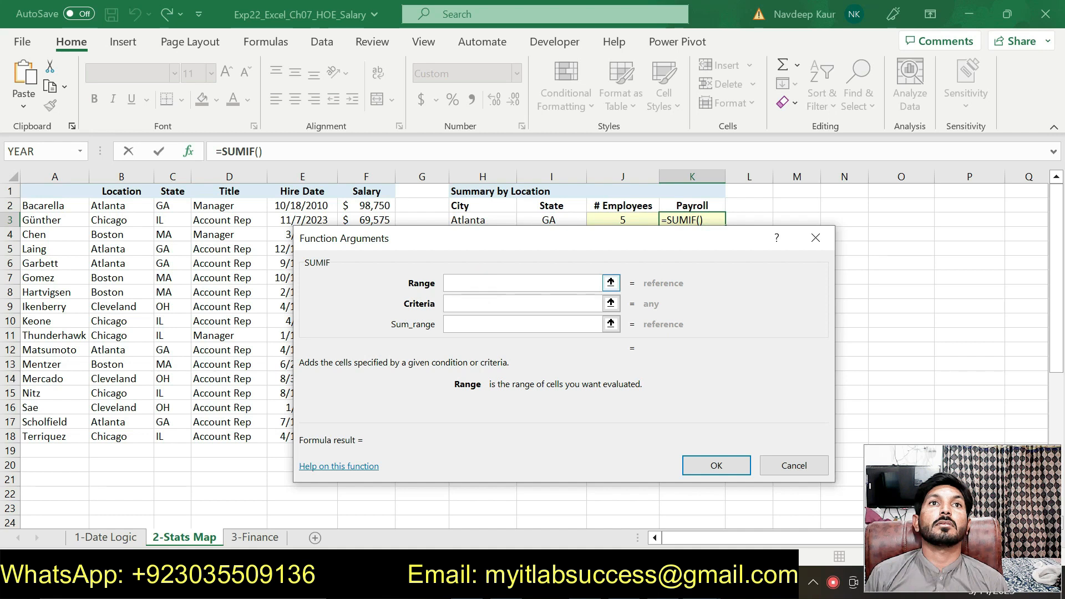
left_click(451, 282)
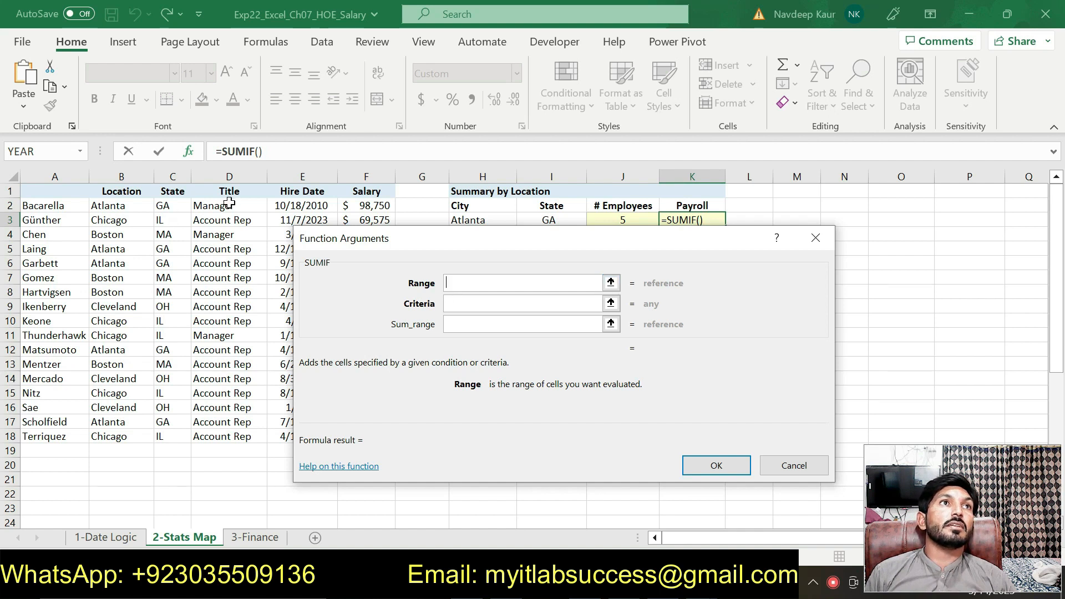
left_click_drag(179, 205, 172, 441)
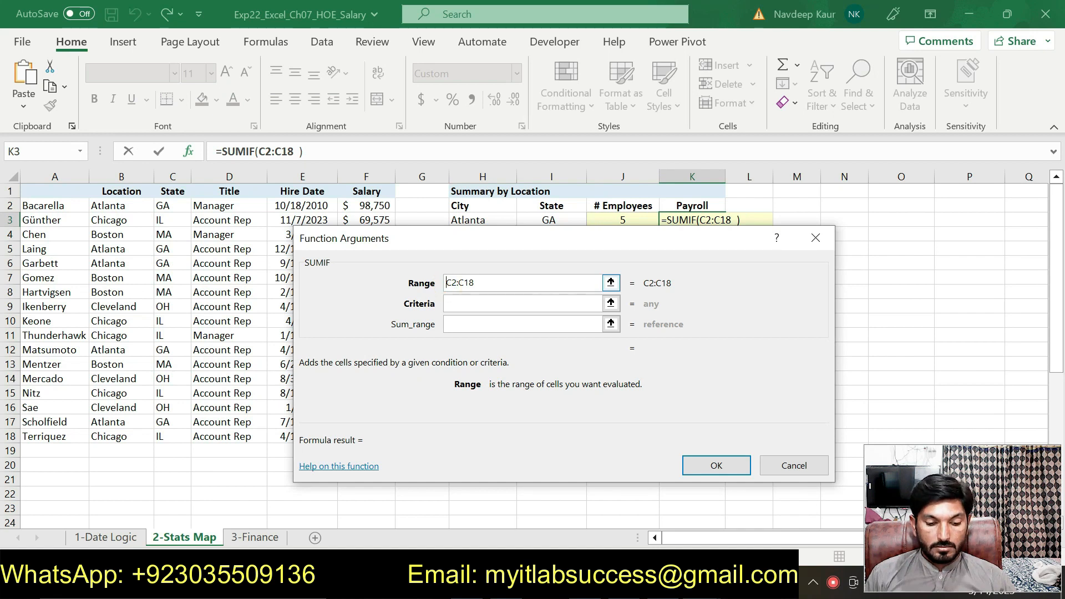
key("Home")
type("$")
key("Right")
type("$")
key("Right")
key("Right")
type("$C")
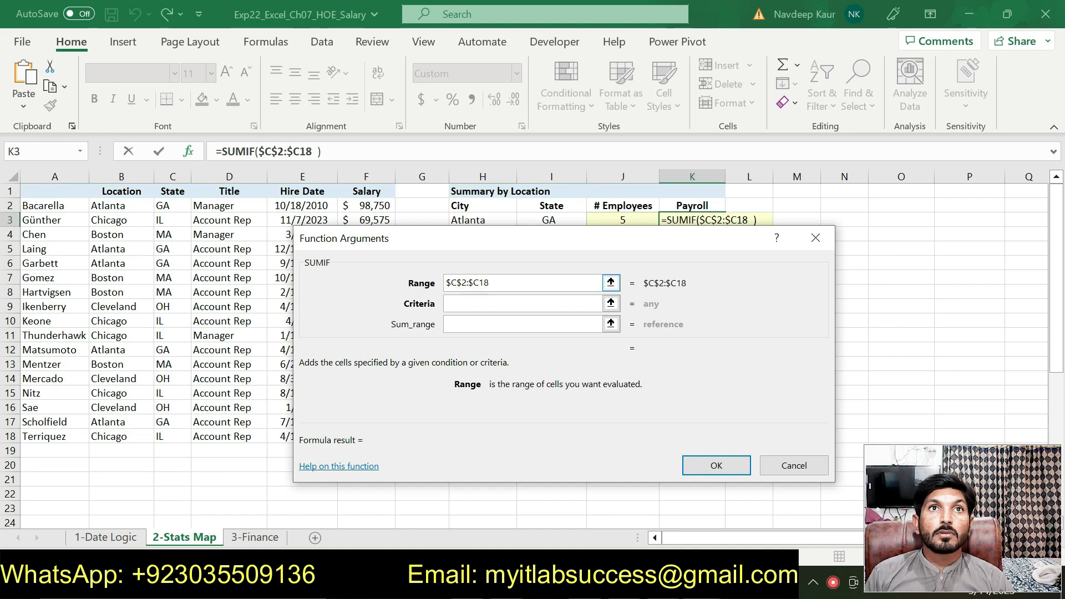
type("$")
Step: Complete the SUMIF with criteria I3 and sum range F2:F18, and copy the formula from K3 down through K6
left_click(478, 302)
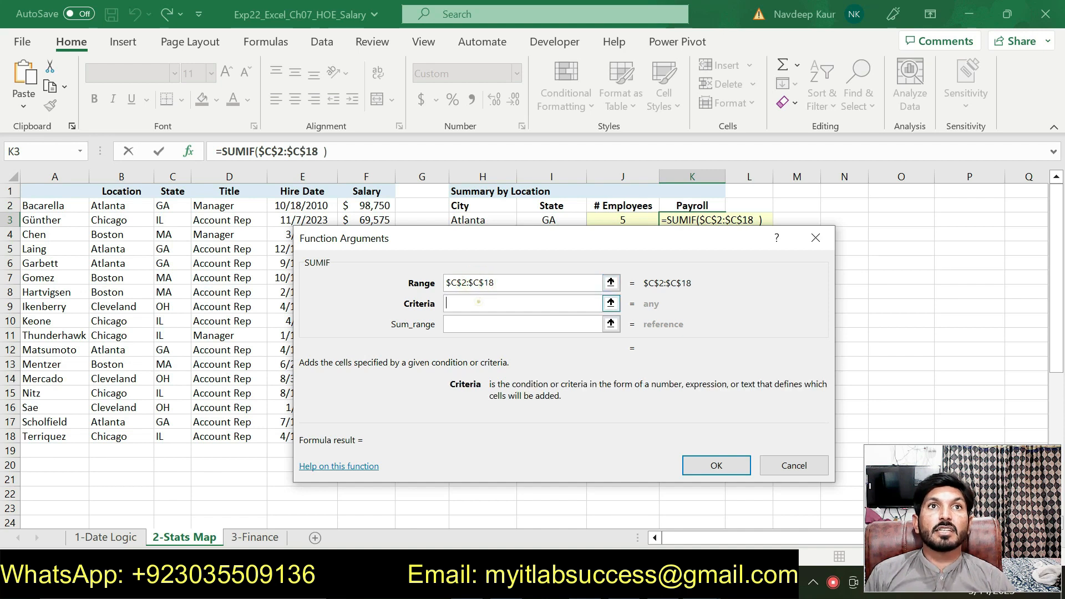
left_click(552, 221)
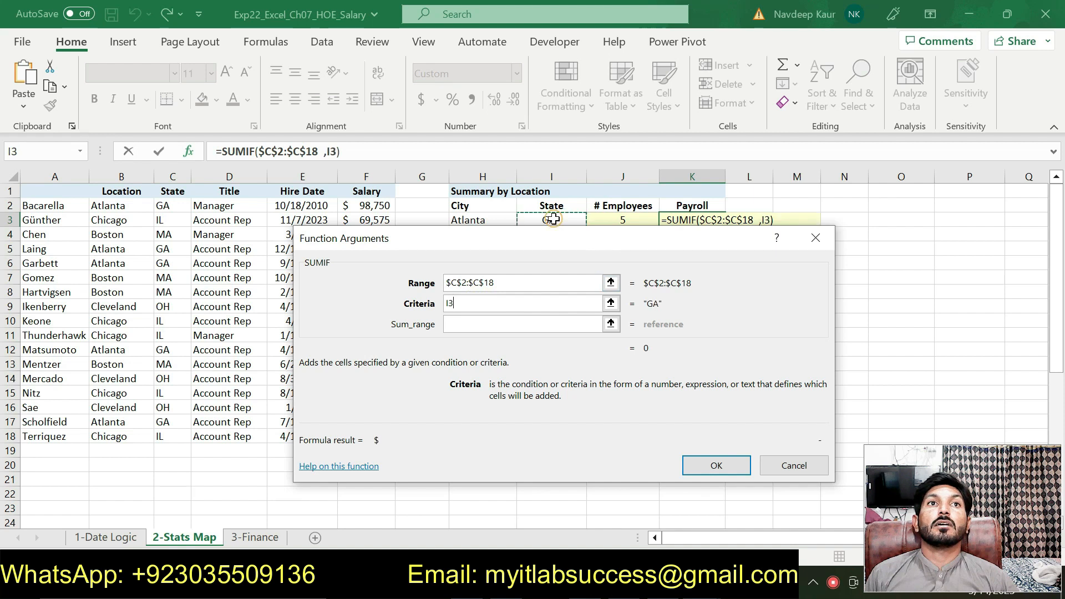
left_click(460, 325)
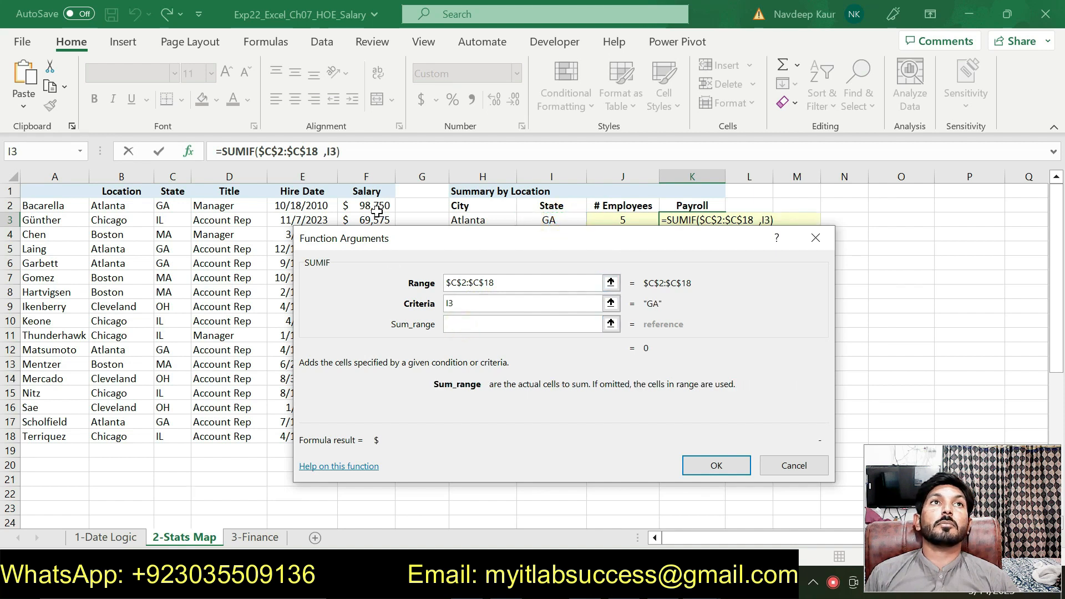
left_click_drag(379, 240, 524, 210)
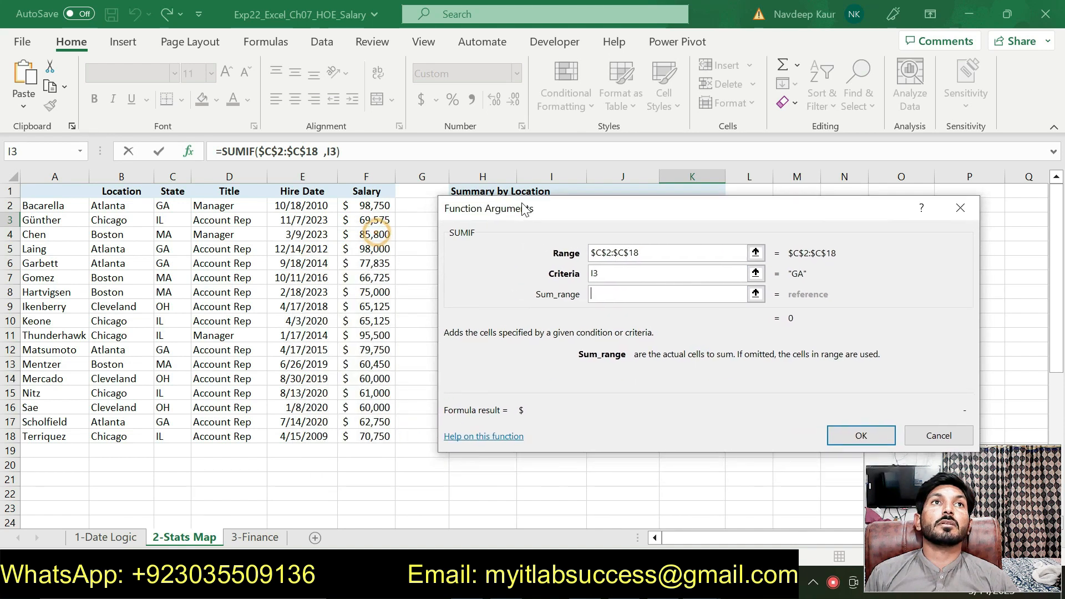
left_click_drag(365, 206, 374, 436)
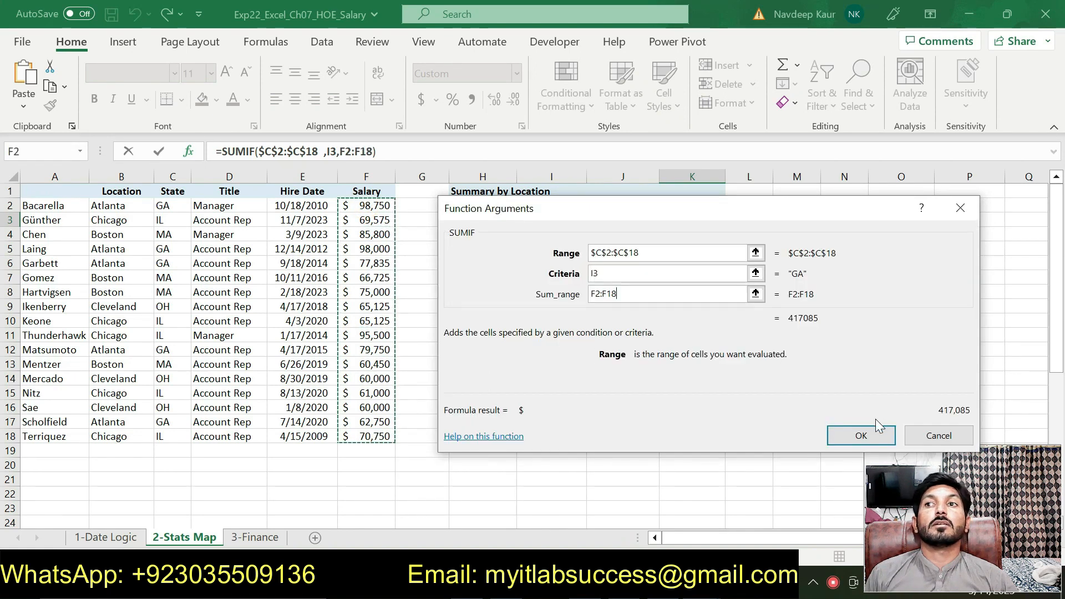
left_click(859, 432)
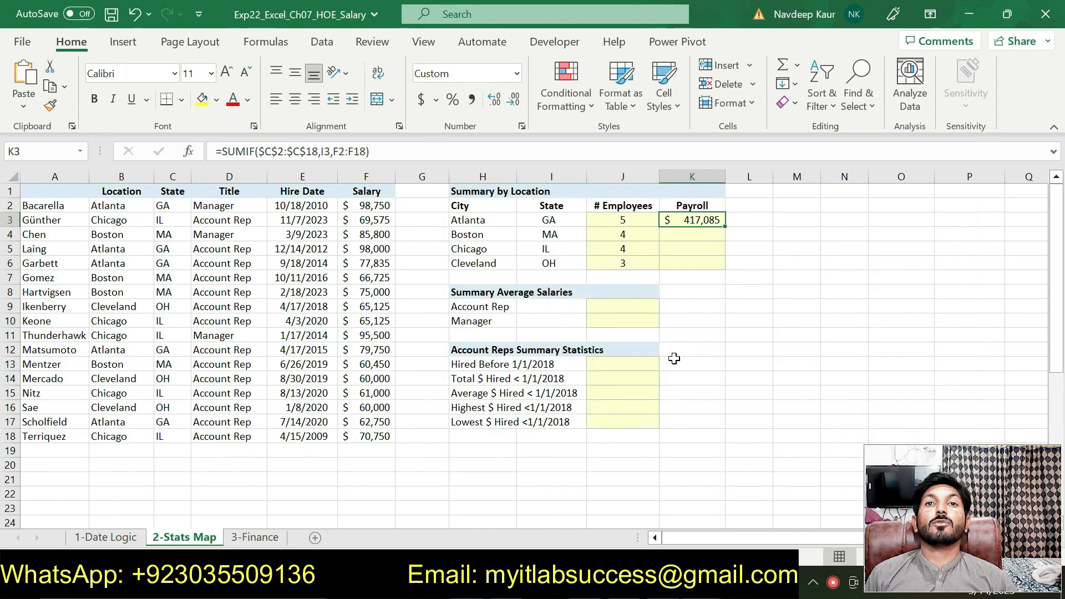
left_click_drag(727, 224, 721, 268)
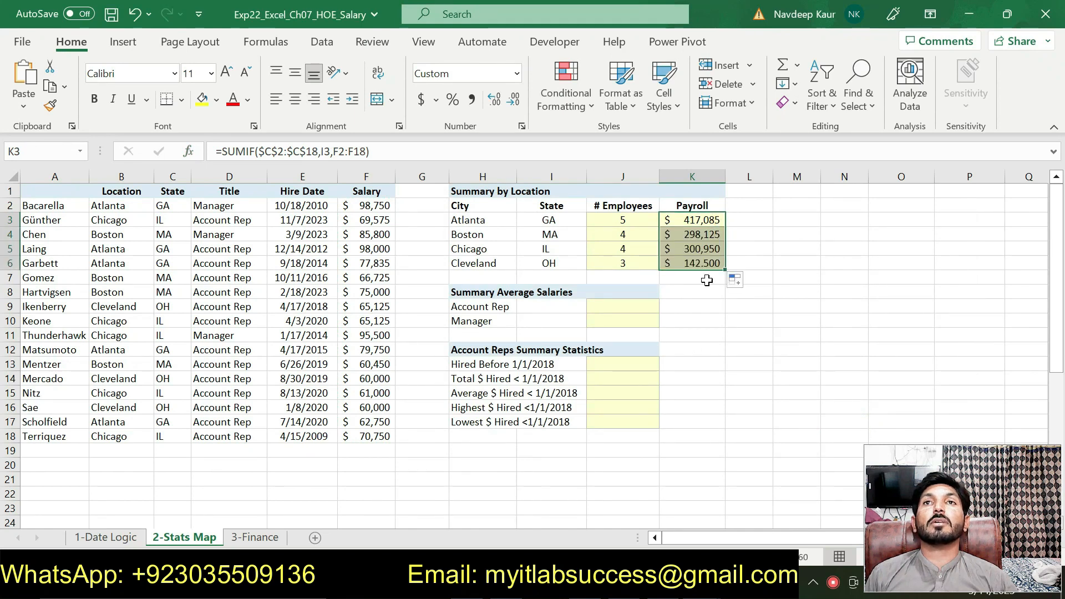
Step: Switch to the Word instructions and remove the green highlight from the step 10 SUMIF paragraph
key("alt+Tab")
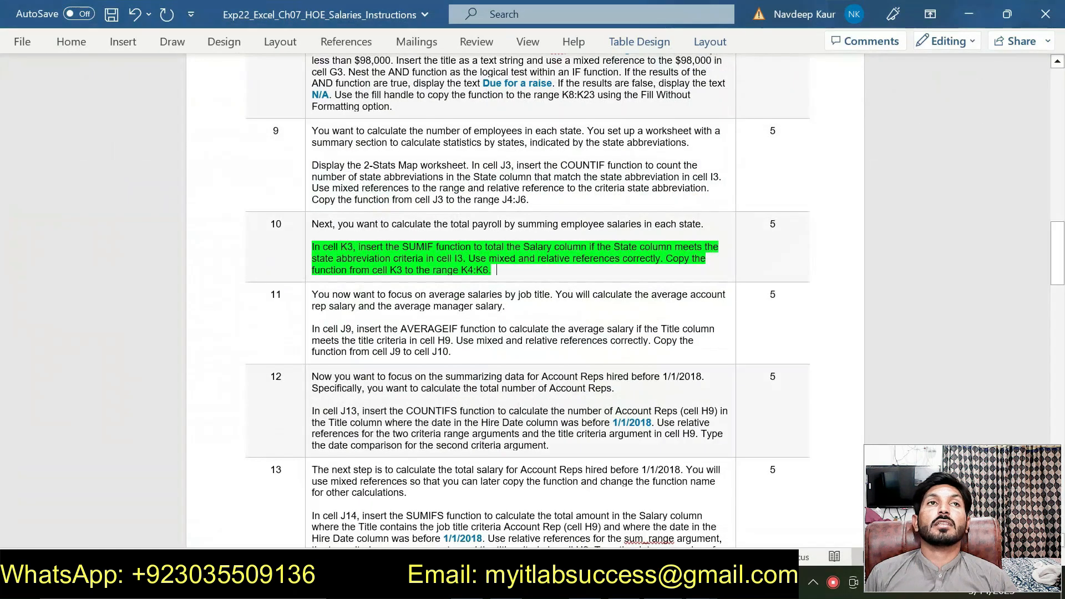
left_click_drag(494, 270, 312, 248)
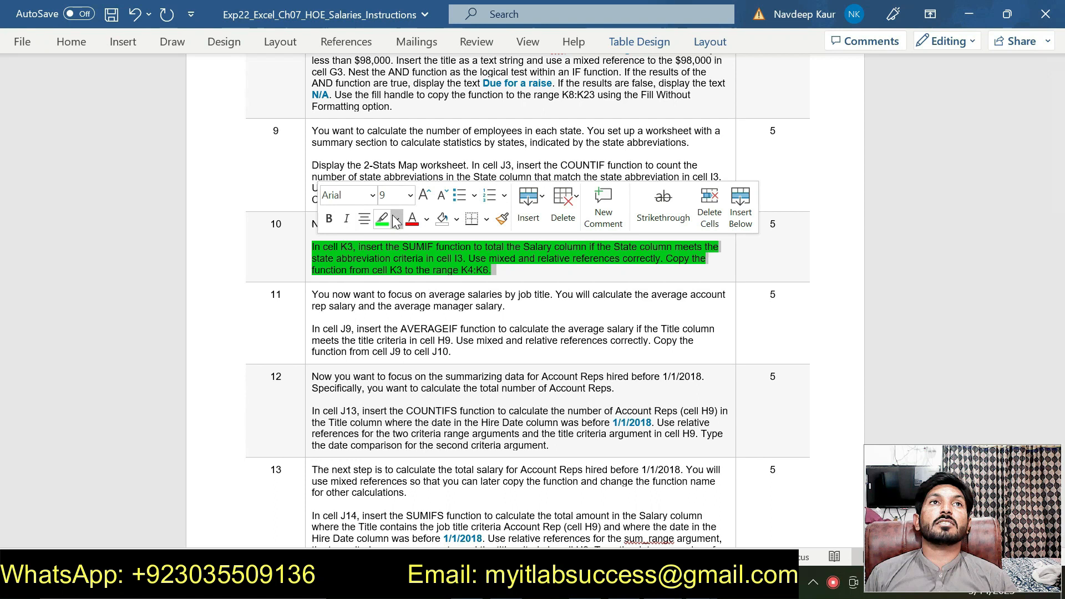
left_click(381, 222)
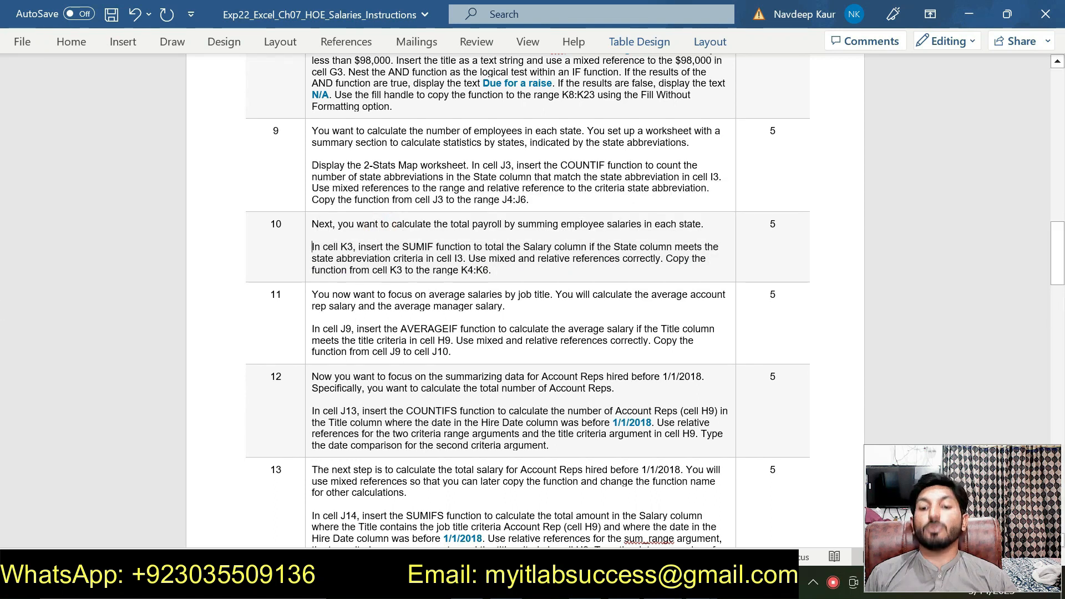
Step: Highlight the step 11 AVERAGEIF instruction paragraph in green
scroll(3, 278, "down", 20)
left_click_drag(1060, 398, 1061, 281)
scroll(3, 280, "down", 2)
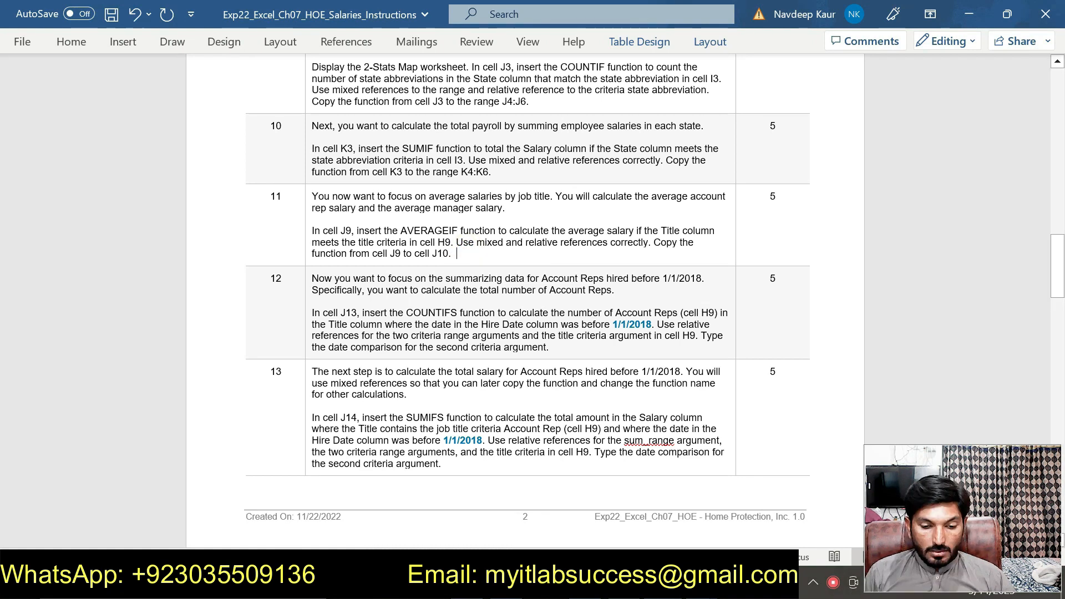
left_click_drag(312, 230, 456, 254)
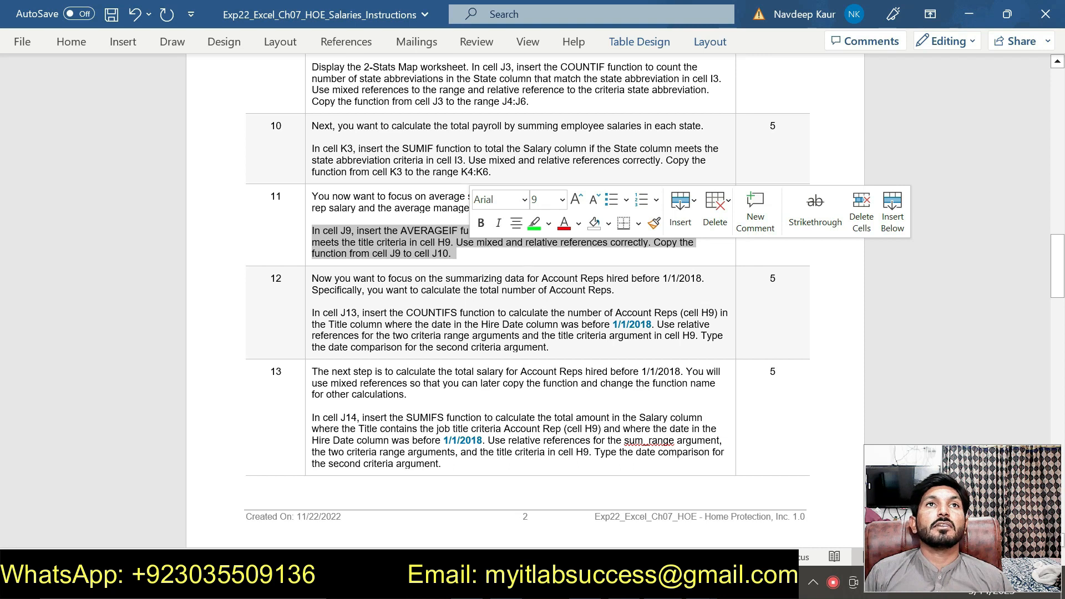
left_click(534, 222)
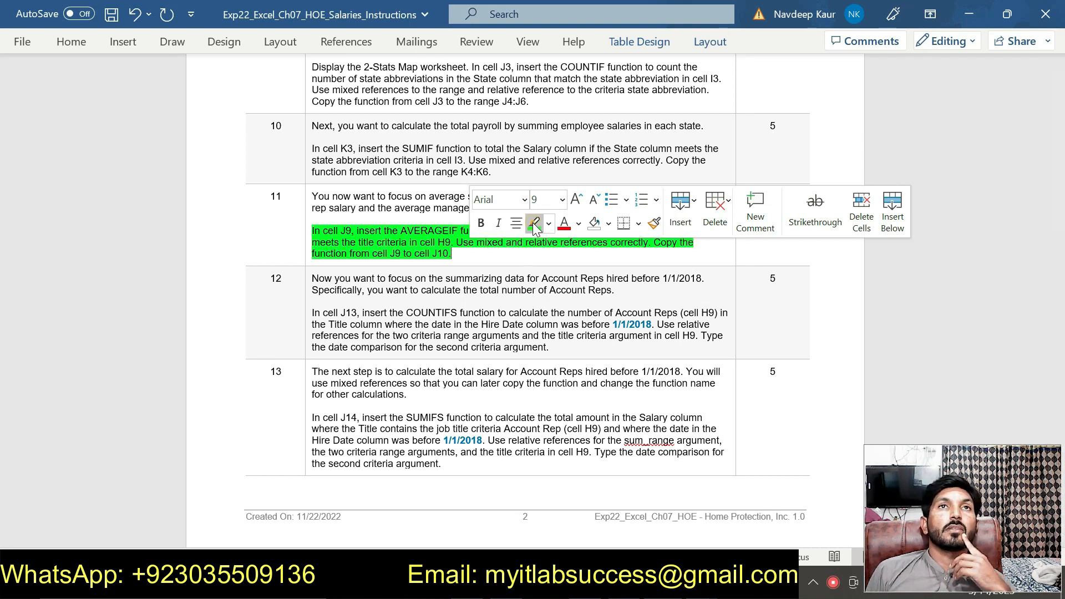
left_click(502, 260)
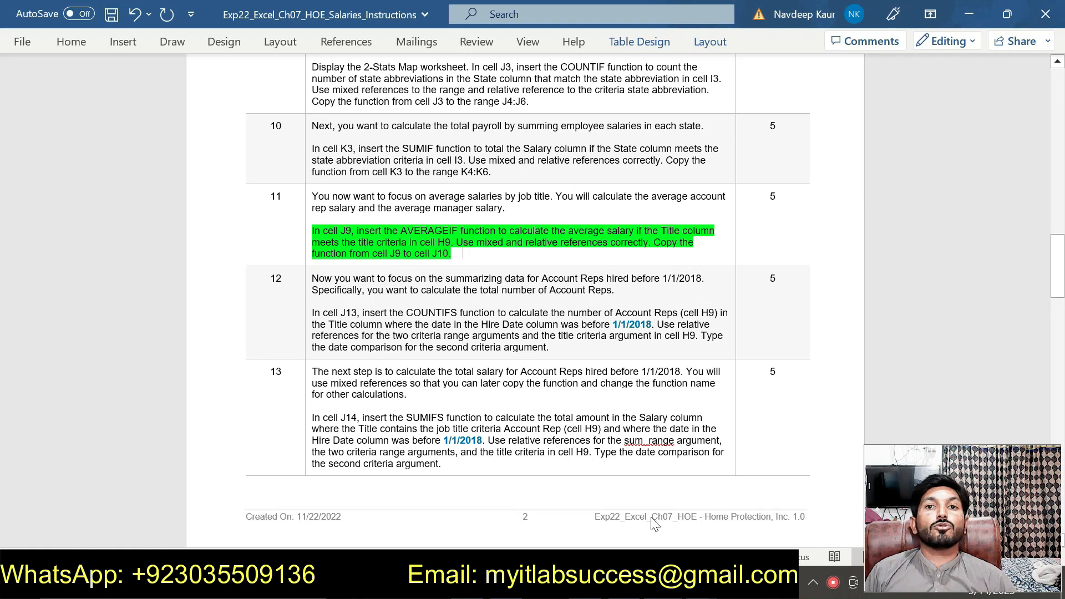
Step: Switch to the Excel solution workbook and examine the AVERAGEIF arguments in J9 and the copied formula in J10
mouse_move(663, 583)
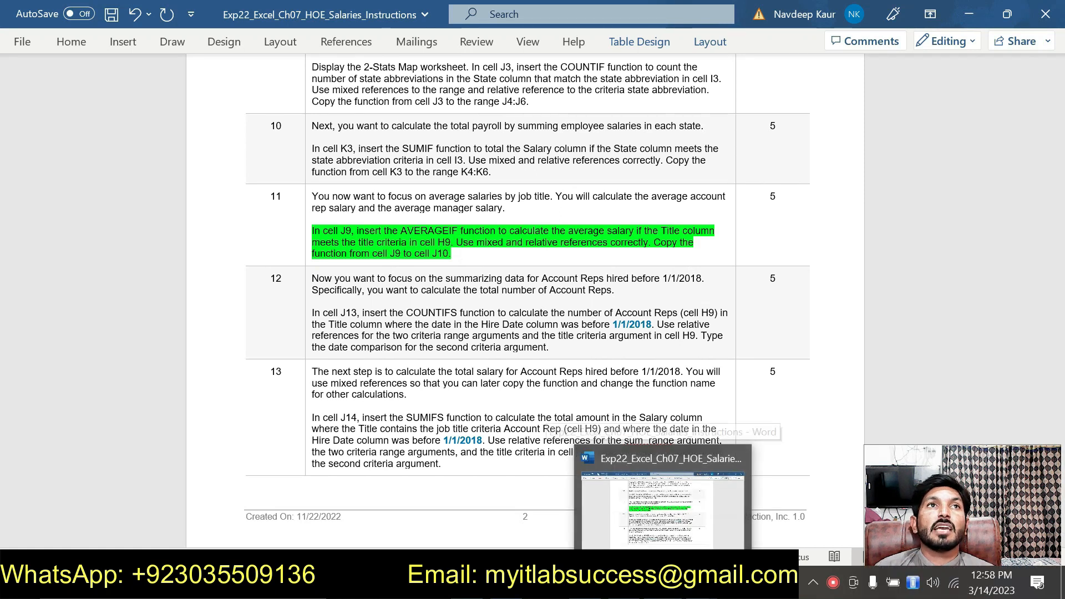
left_click(662, 582)
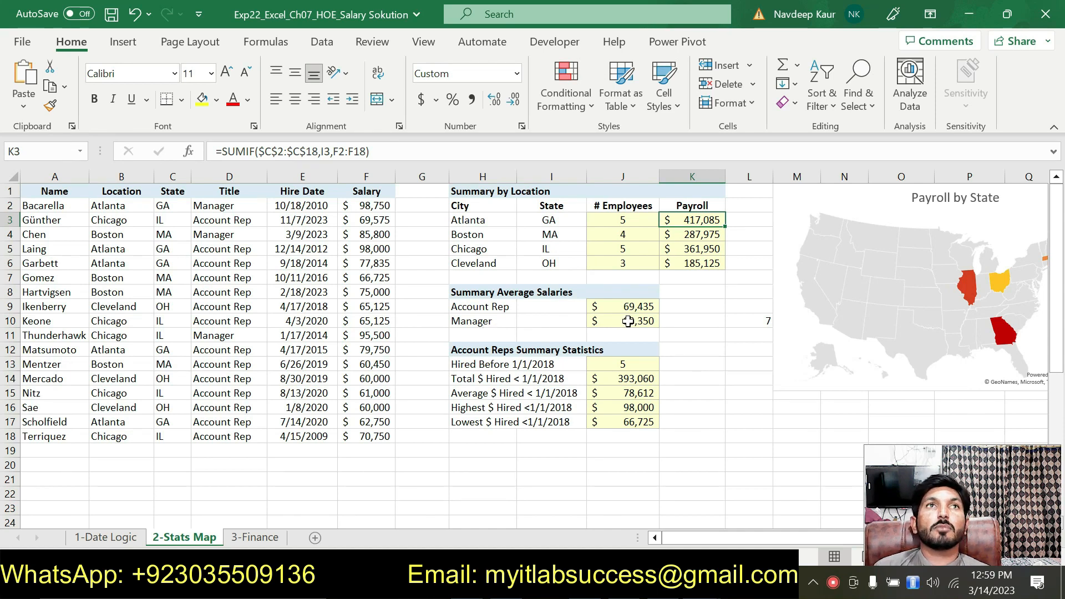
key("alt+Tab")
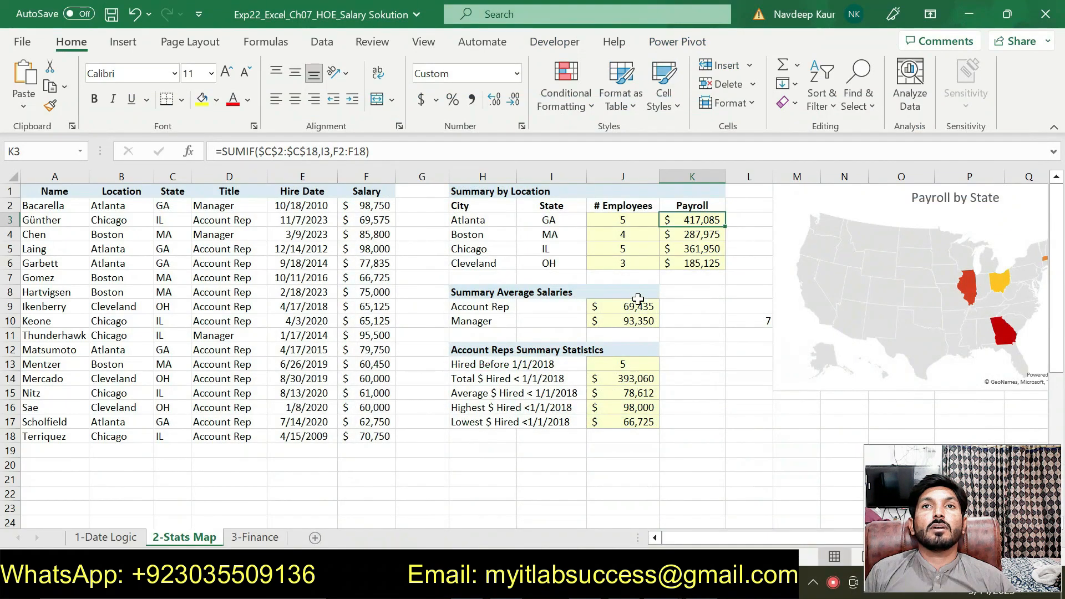
left_click(637, 302)
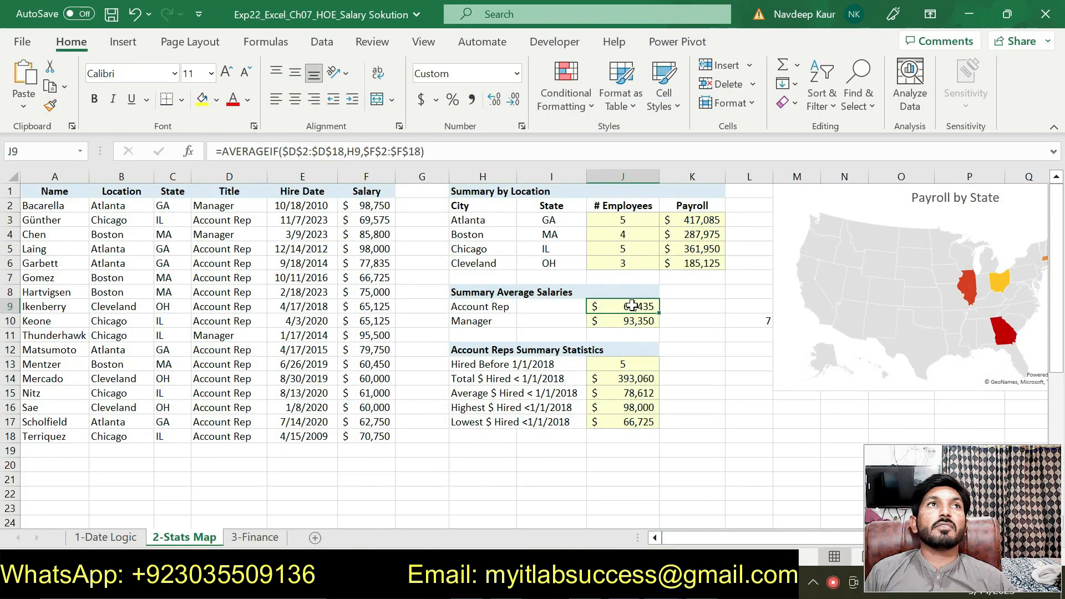
left_click(188, 152)
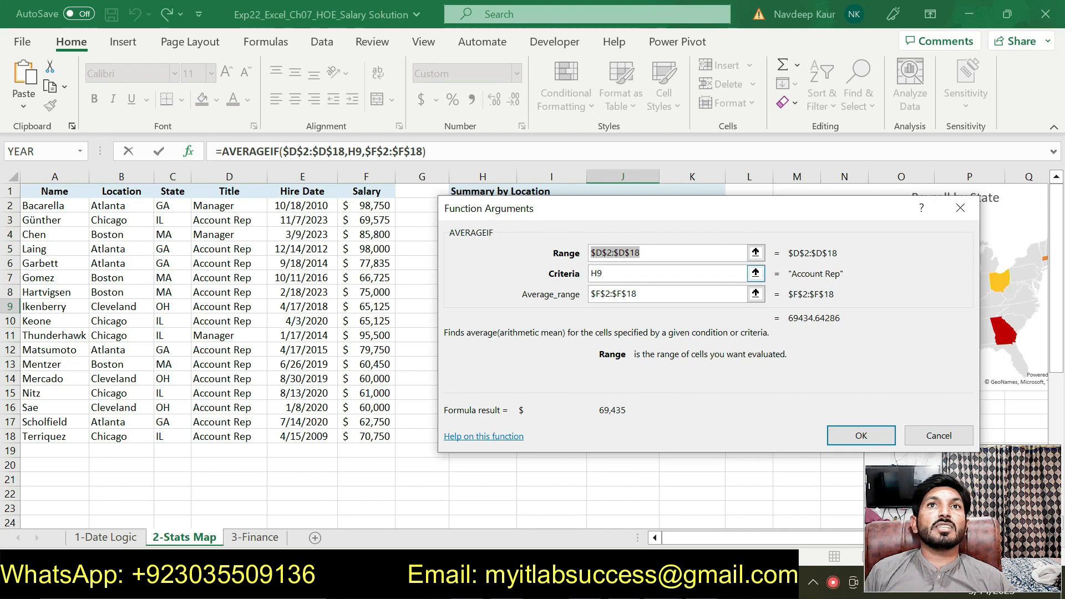
left_click_drag(606, 213, 488, 351)
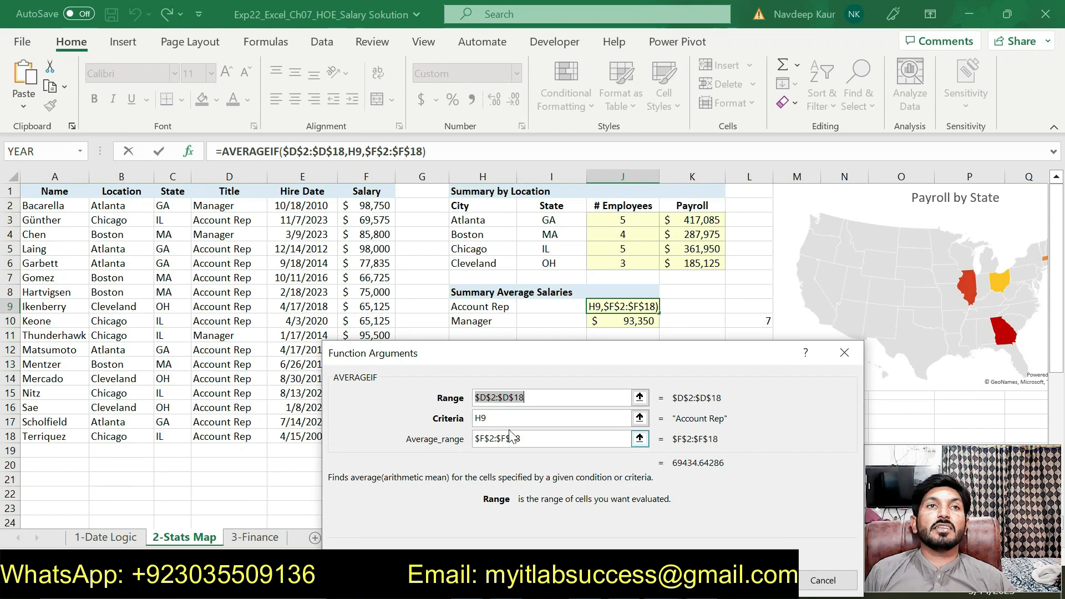
left_click_drag(465, 351, 419, 175)
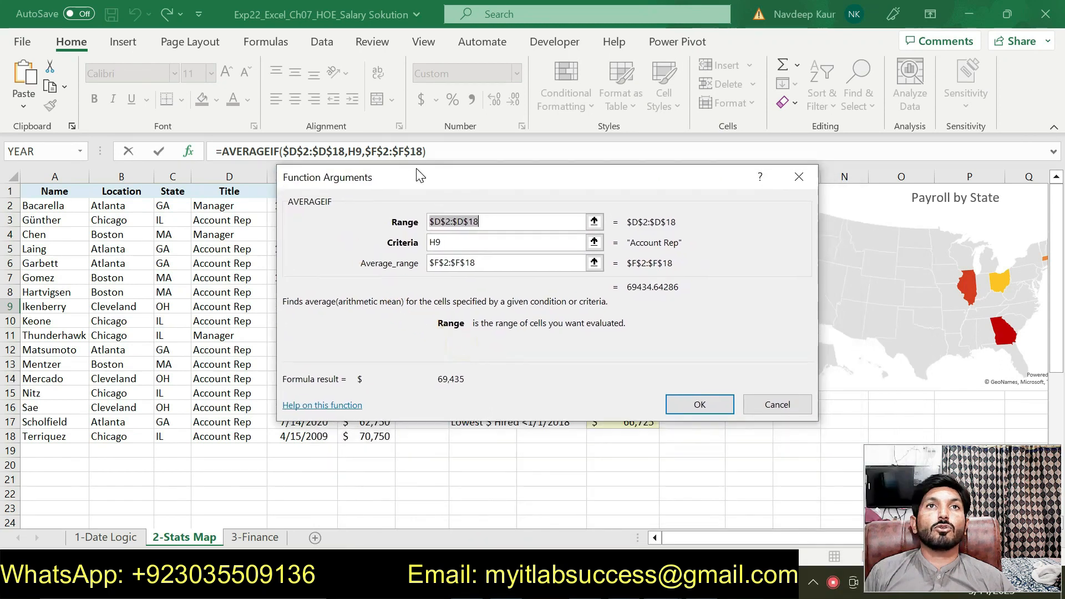
left_click(675, 407)
left_click(609, 321)
left_click(609, 321)
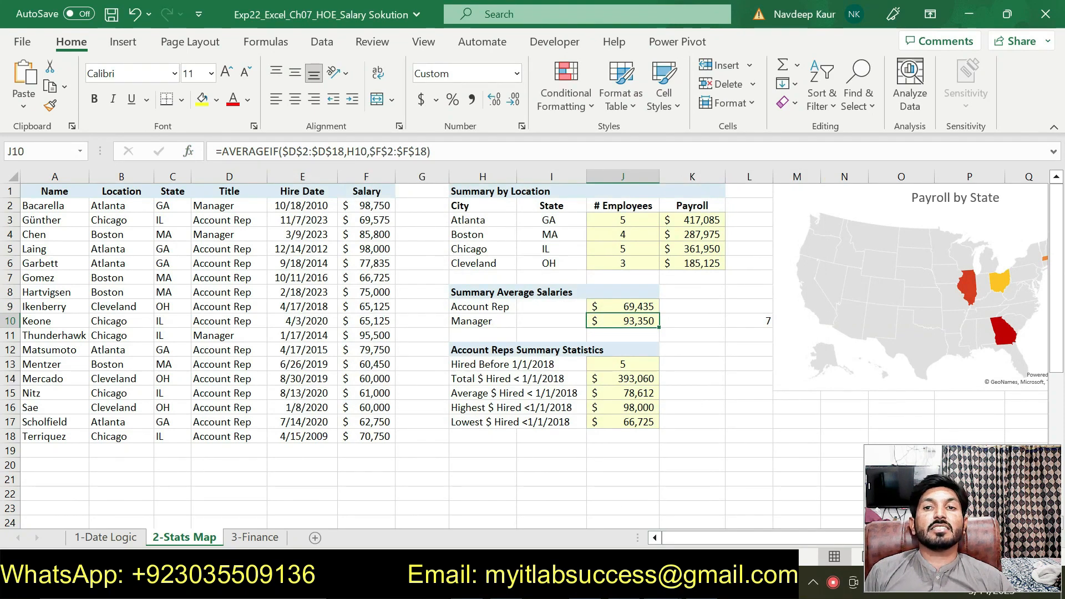
Step: Return to the Word instructions, remove the green highlight from the step 11 paragraph, and read the step 12 COUNTIFS instruction
key("alt+Tab")
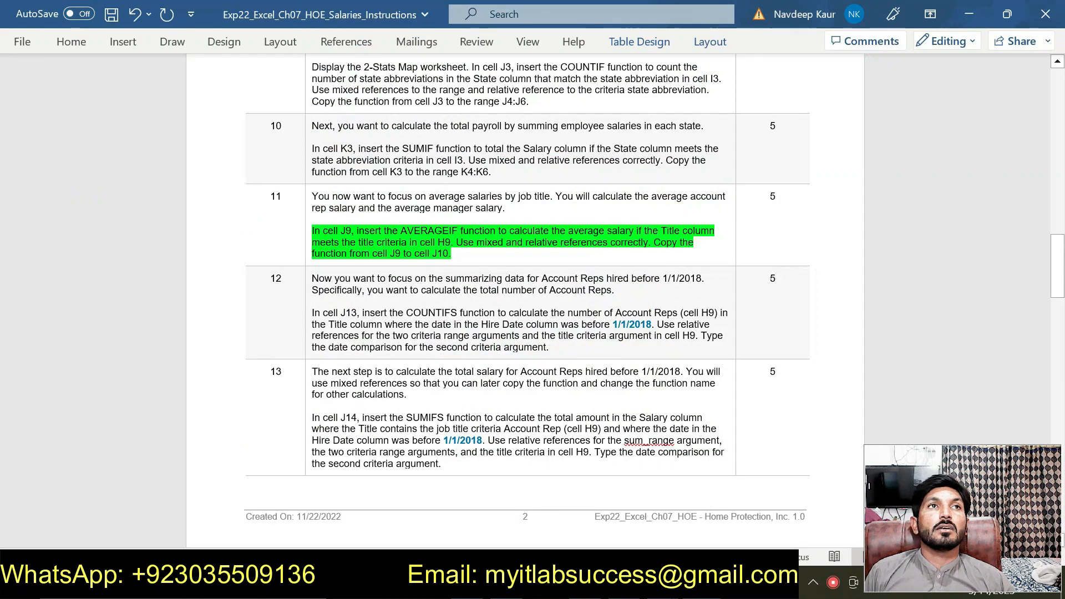
left_click_drag(462, 254, 312, 230)
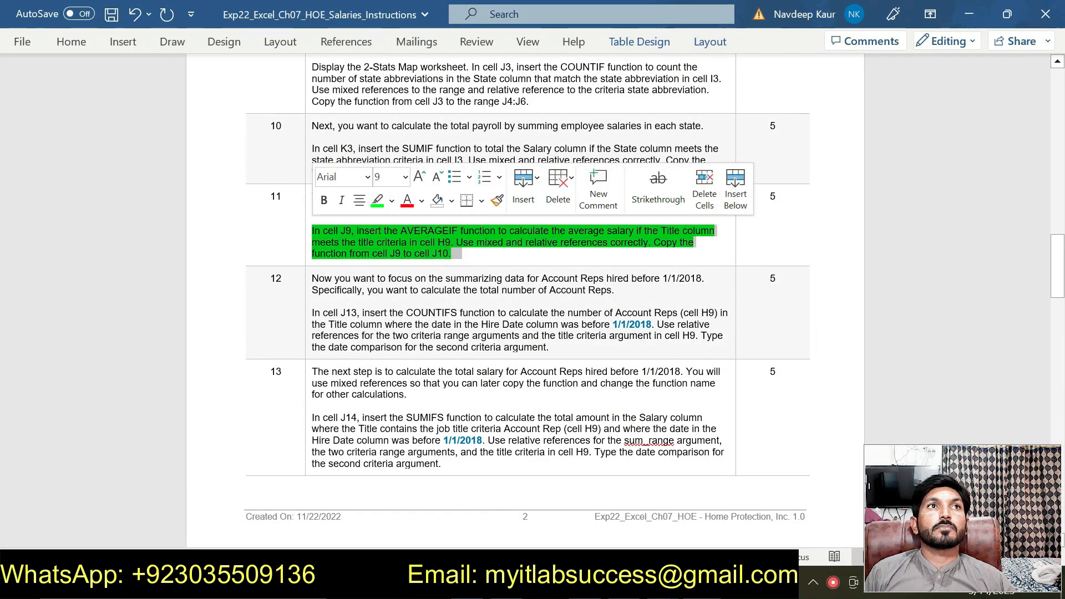
left_click(377, 201)
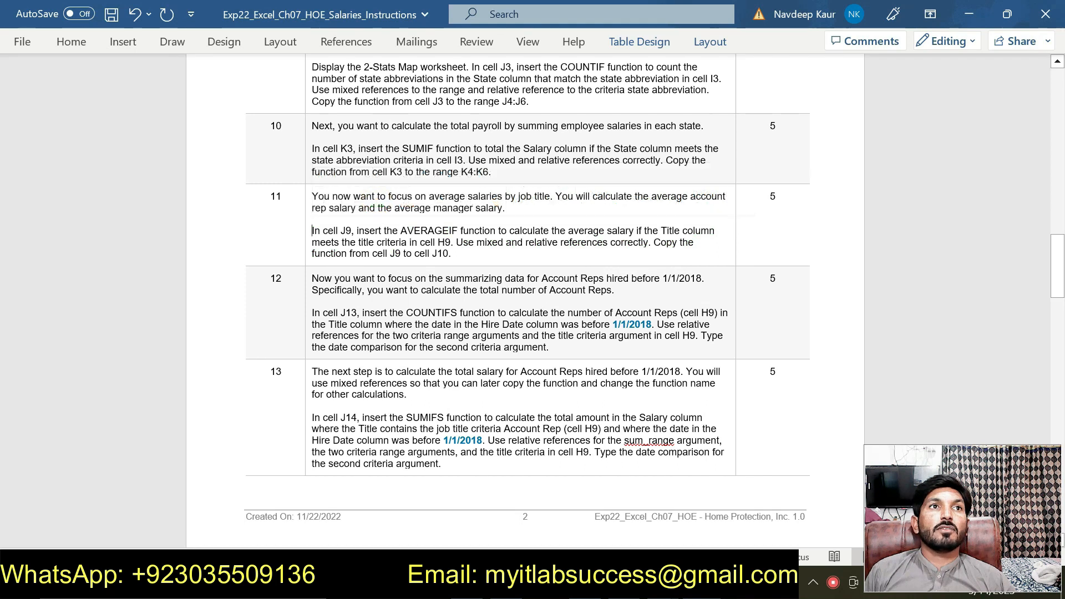
left_click_drag(549, 347, 311, 312)
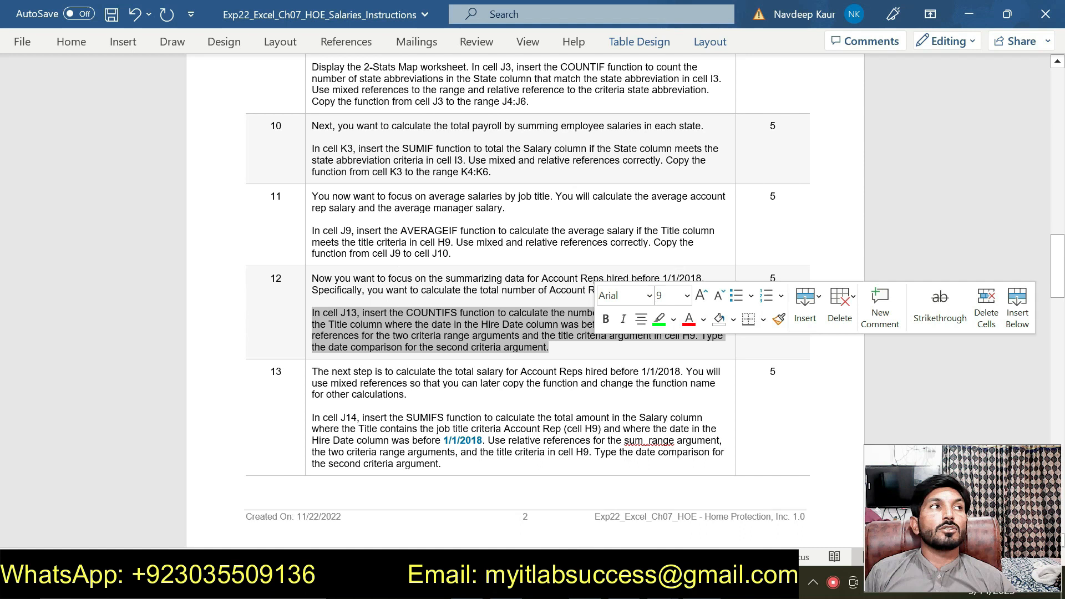
left_click(566, 347)
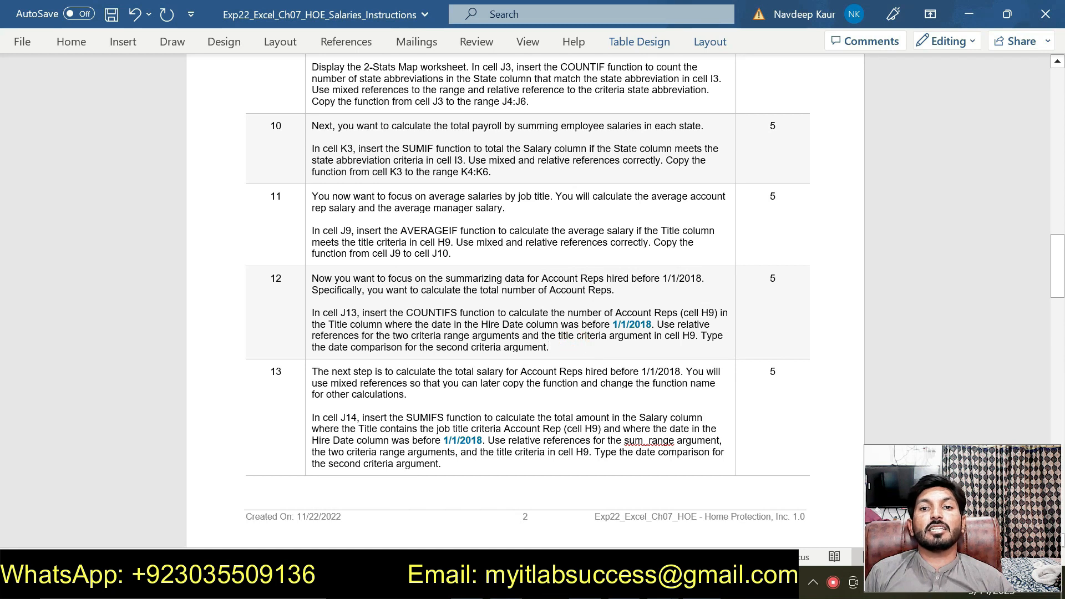
Step: Switch to the Excel solution workbook, check the Hired Before 1/1/2018 row for step 12, and return to the Word instructions
key("alt+Tab")
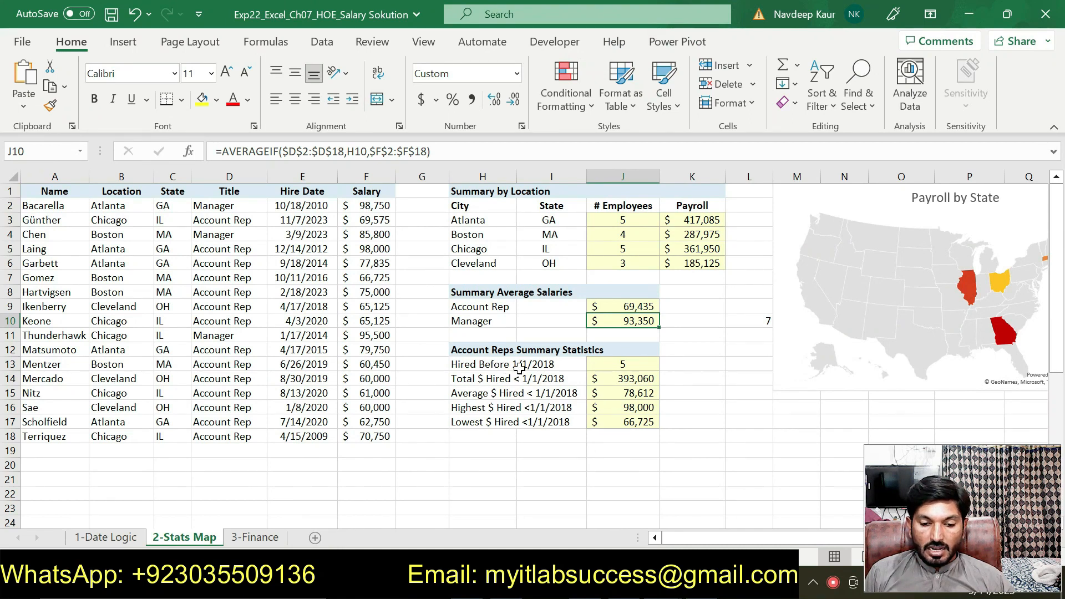
left_click(550, 366)
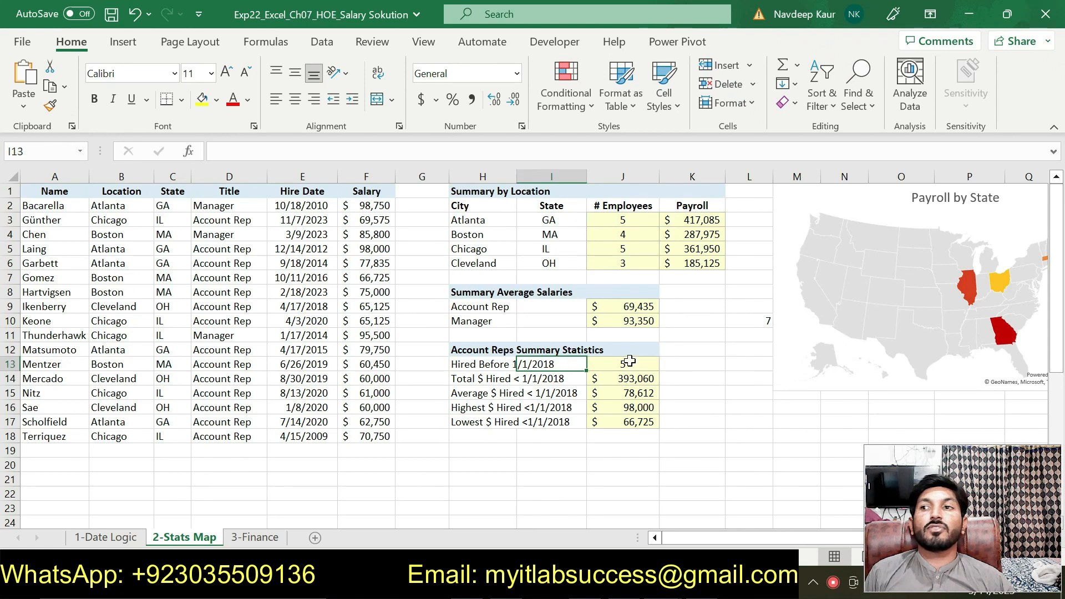
key("alt+Tab")
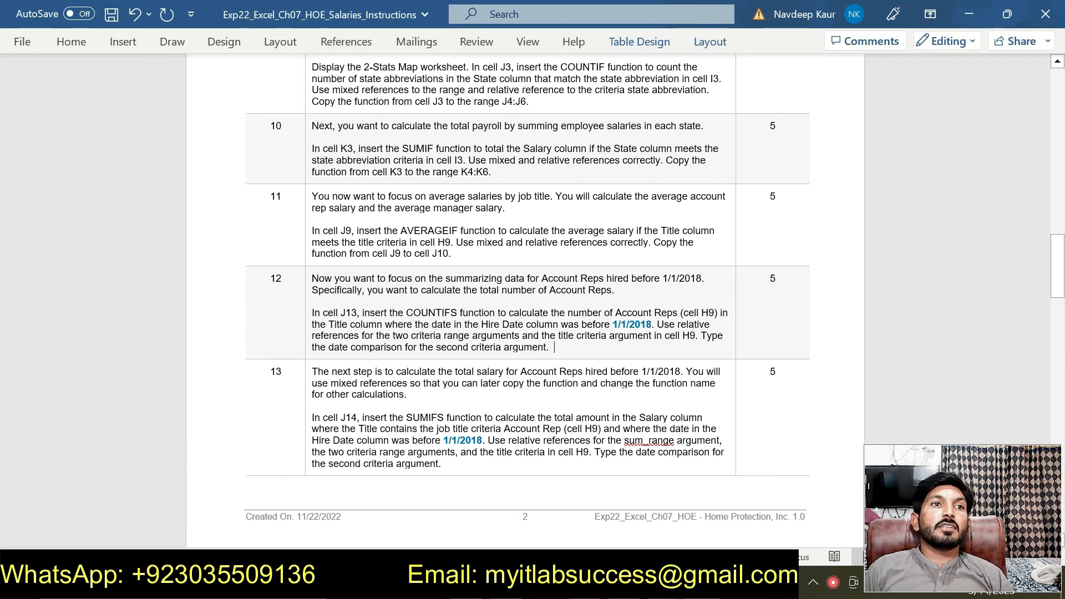
Step: Read the step 13 SUMIFS instruction for cell J14, marking the paragraph and its 1/1/2018 date criterion
triple_click(313, 417)
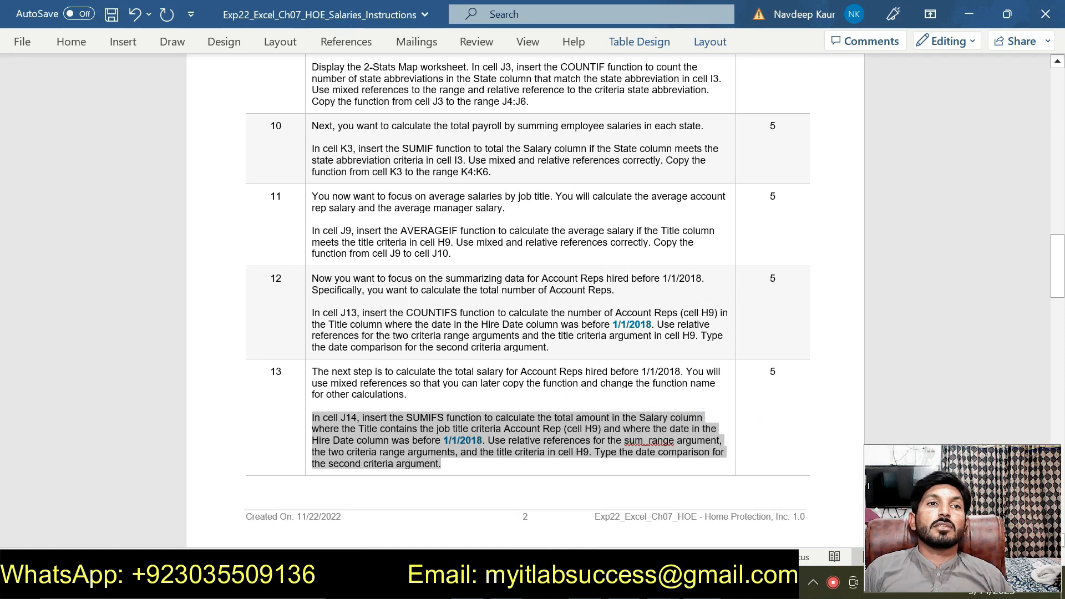
left_click(471, 429)
double_click(445, 439)
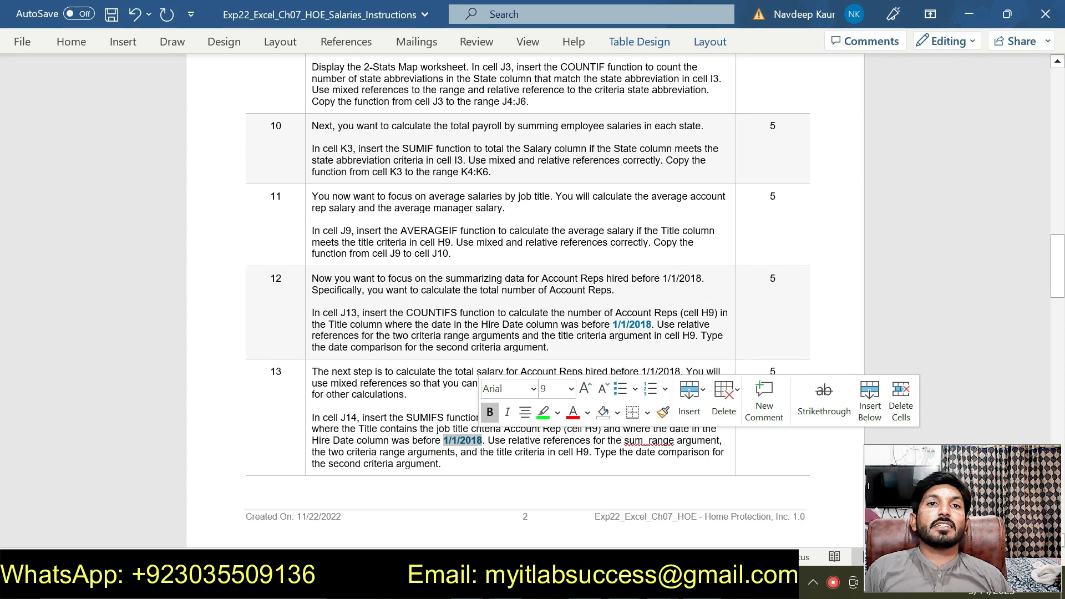
left_click(539, 445)
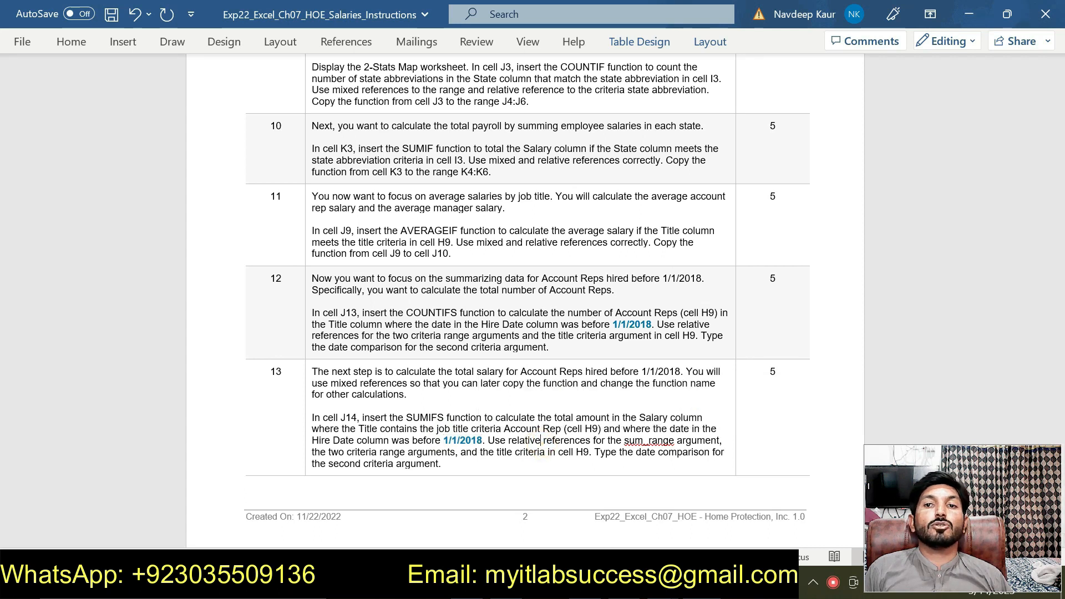
Step: Switch to the Excel solution workbook and check the Total $ Hired < 1/1/2018 row in the Account Reps summary
key("alt+Tab")
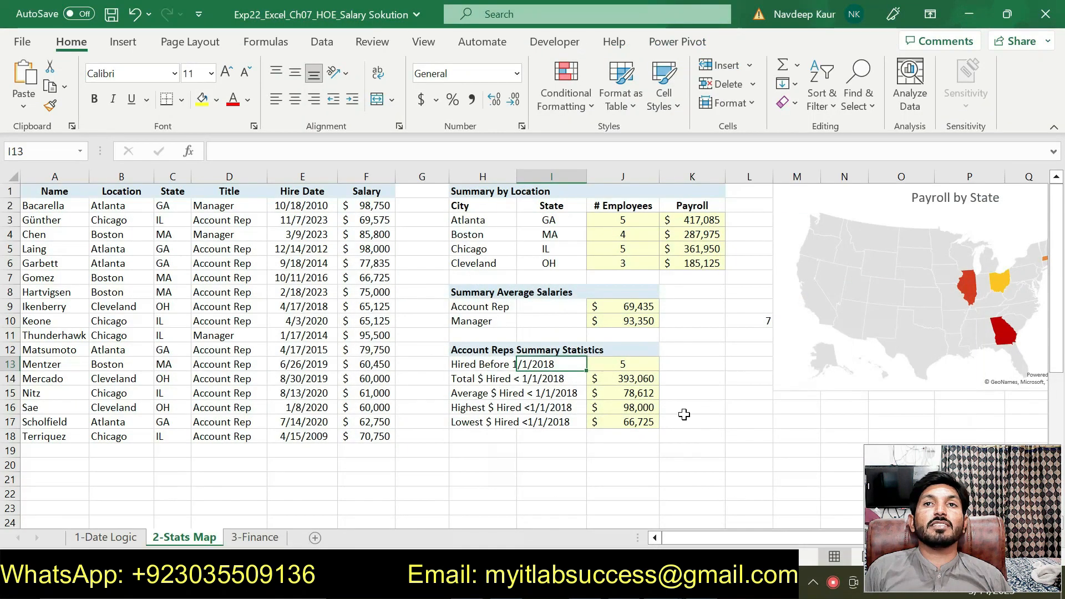
left_click(500, 377)
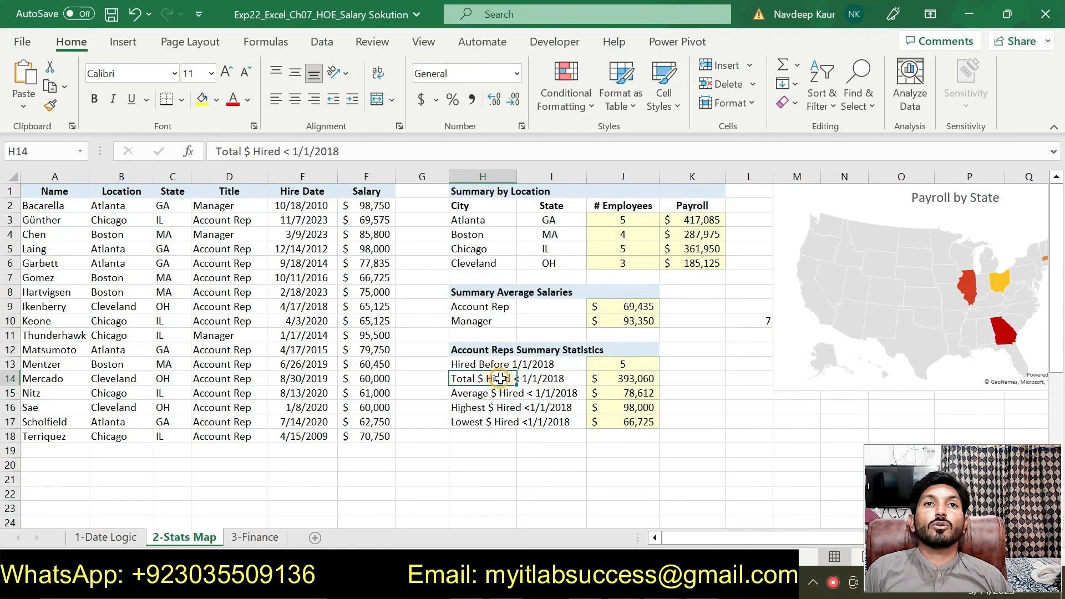
left_click(539, 380)
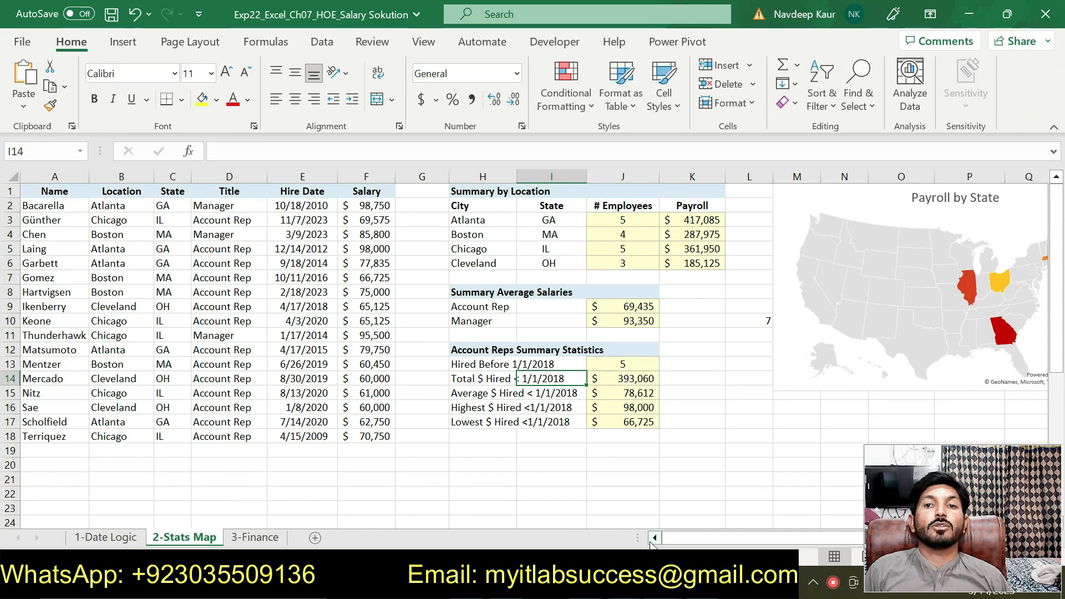
Step: Read steps 14 to 16 in the Word instructions and locate the Highest $ Hired row on Excel's 2-Stats Map sheet
key("alt+Tab")
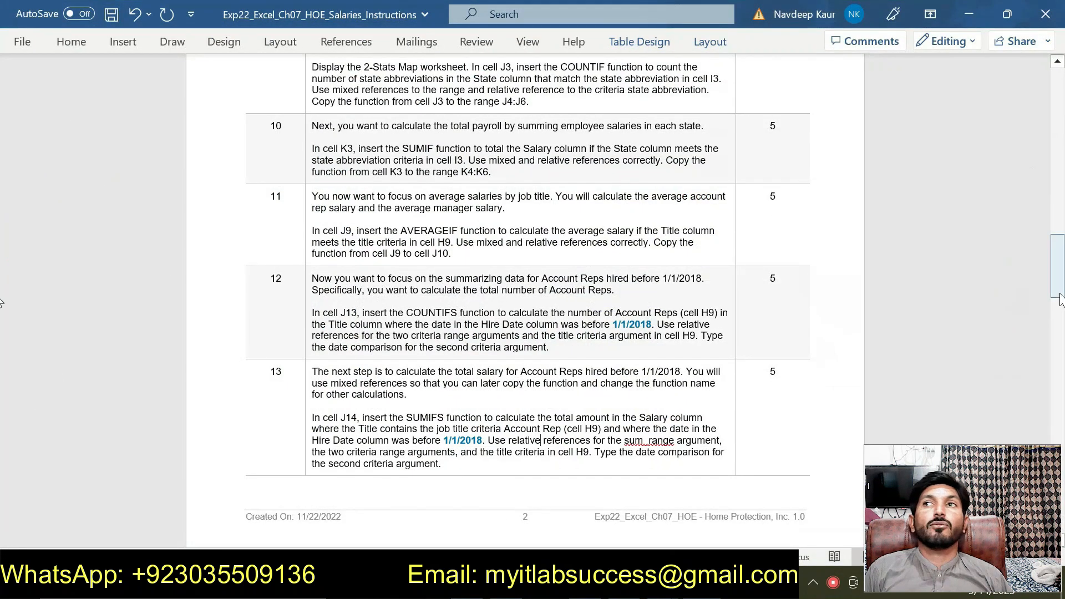
left_click_drag(1057, 266, 1063, 347)
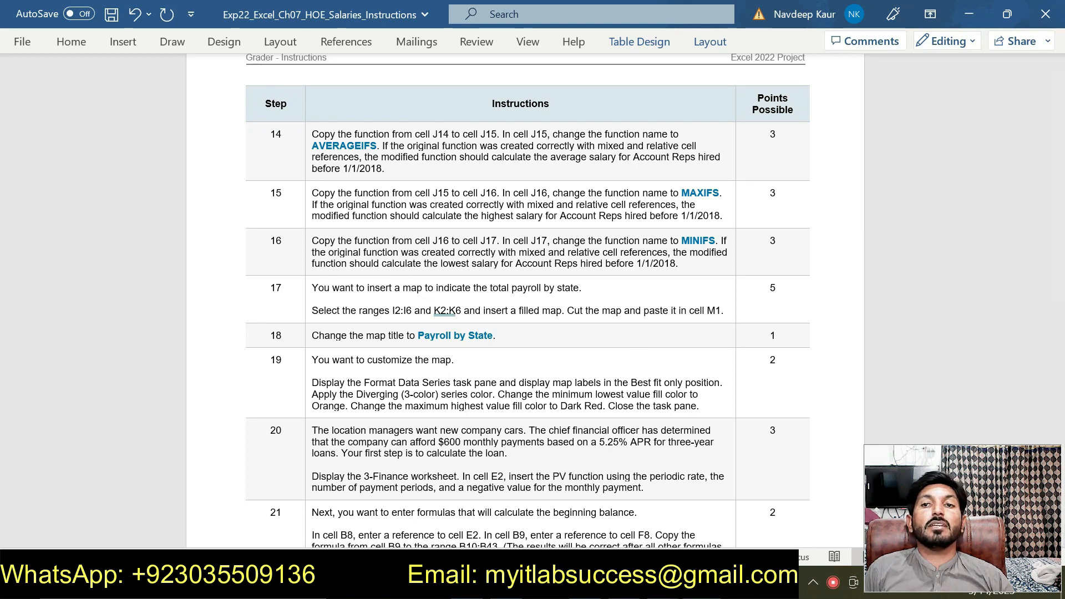
left_click(703, 582)
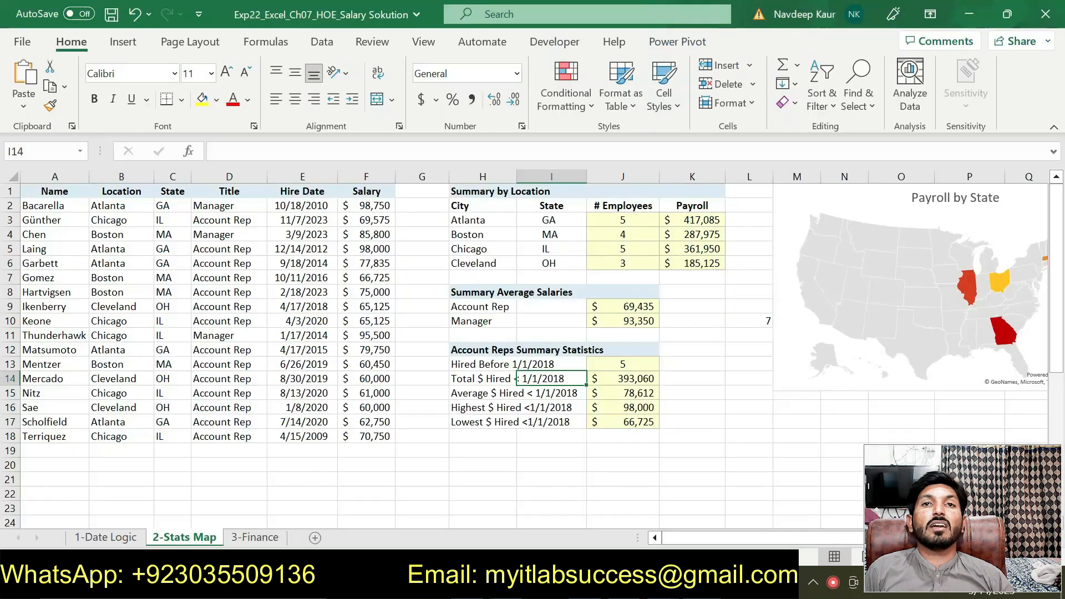
left_click(509, 407)
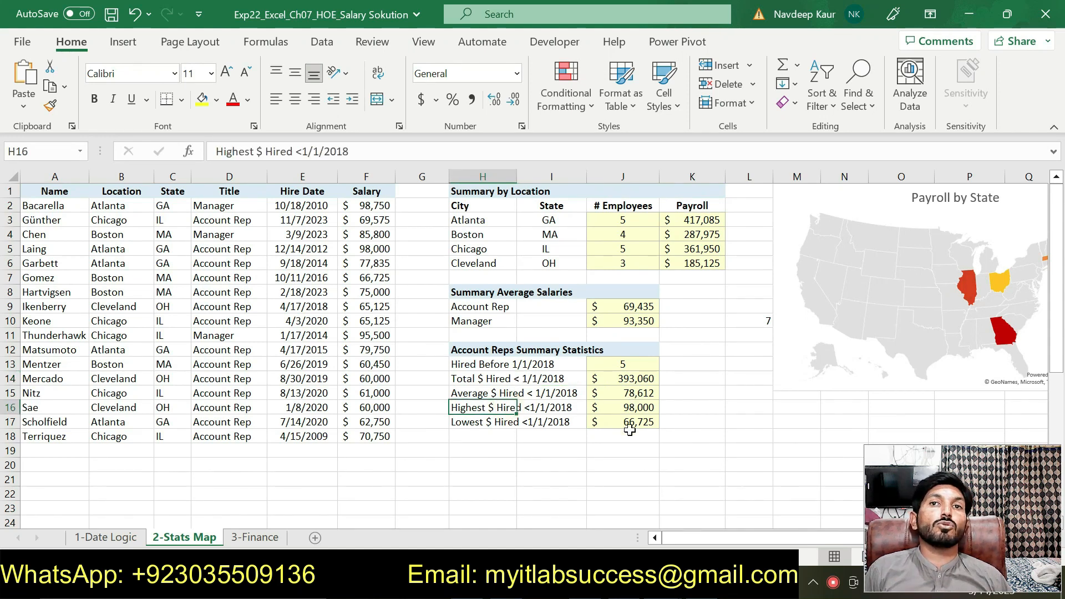
Step: Switch to the Word instructions and read step 17 on inserting a filled map from ranges I2:I6 and K2:K6
key("alt+Tab")
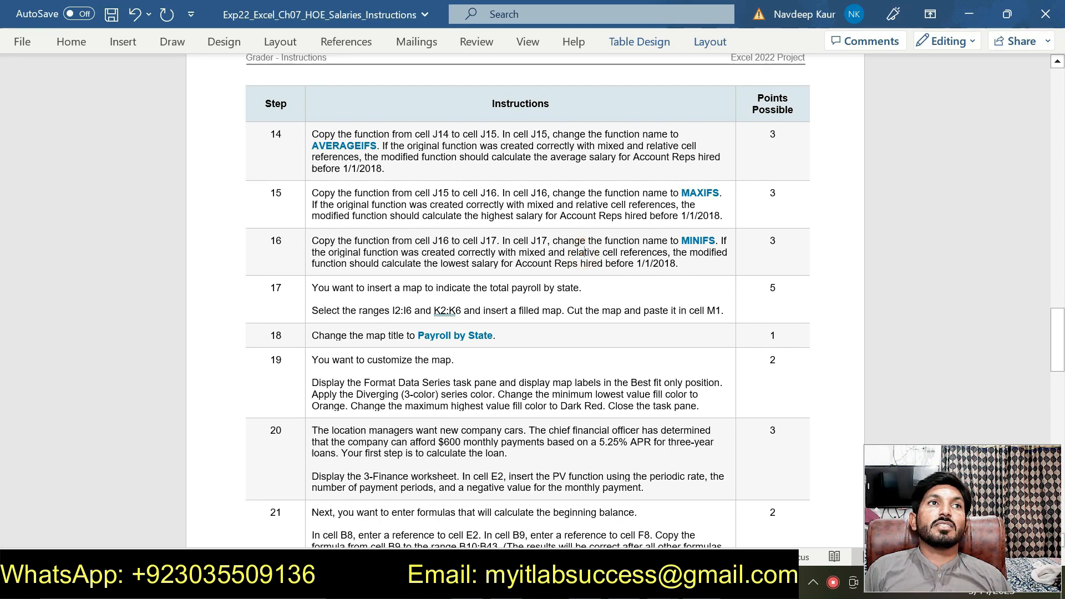
left_click_drag(495, 335, 399, 309)
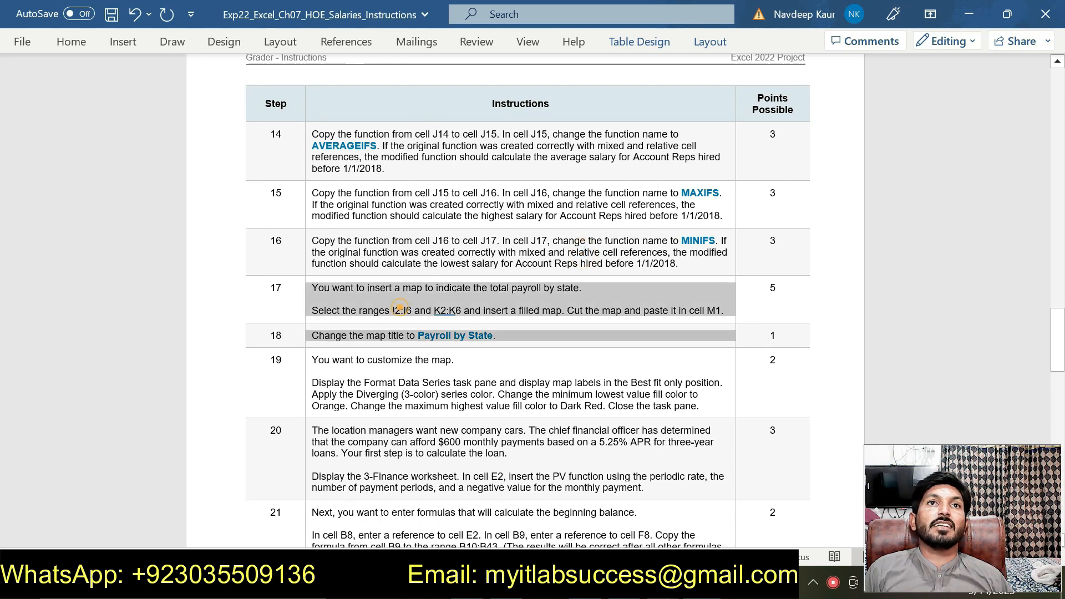
left_click(536, 313)
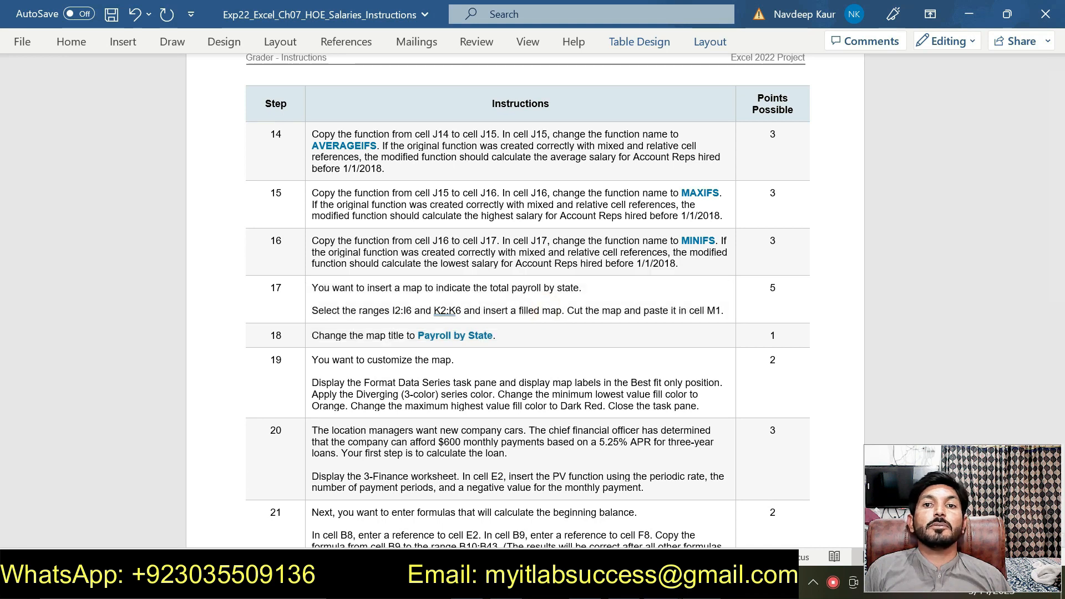
Step: Switch to the Excel solution workbook and examine the whole Payroll by State map and its source ranges
key("alt+Tab")
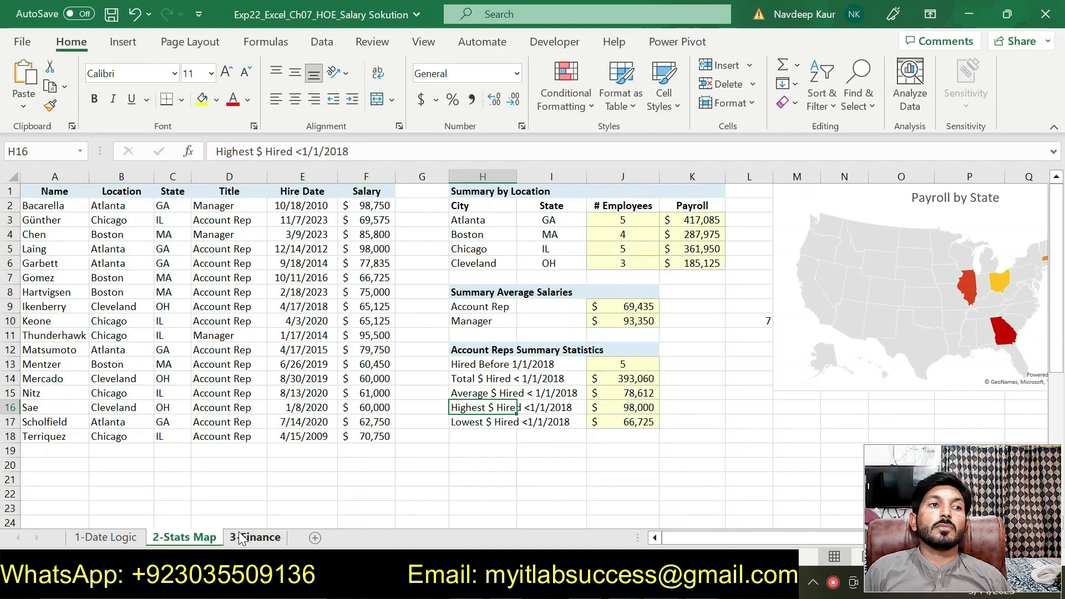
left_click(965, 332)
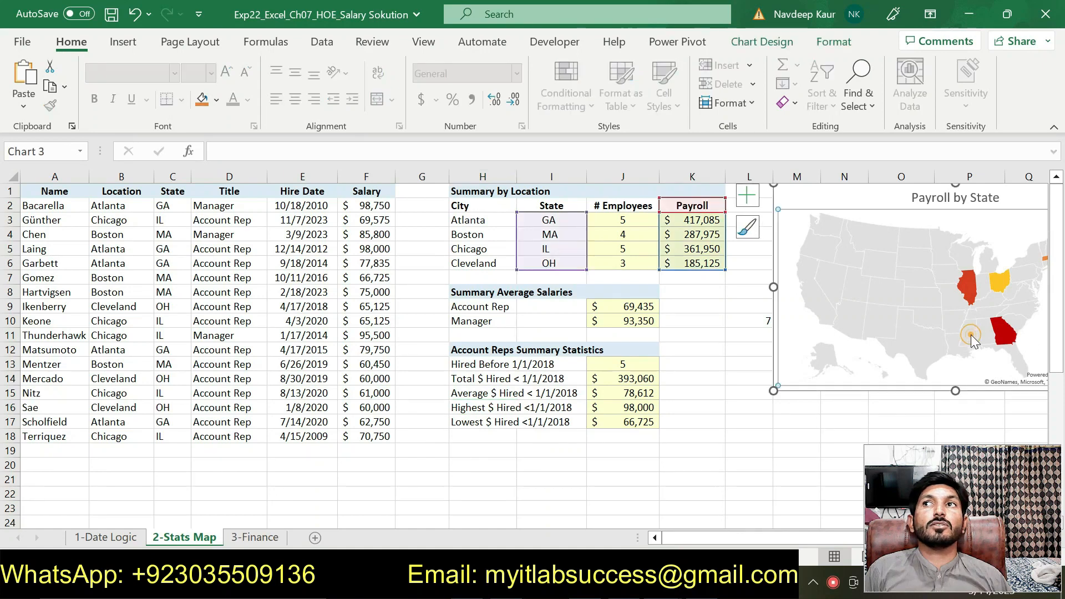
left_click_drag(700, 542, 762, 530)
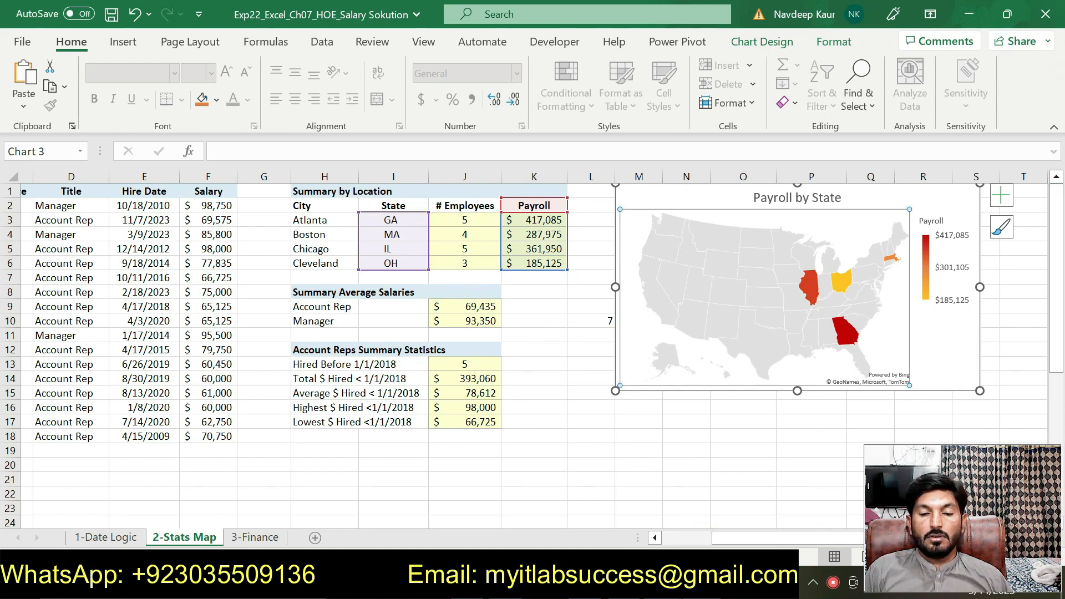
Step: Compare the step 18 title text "Payroll by State" in the Word instructions with the map chart's title in Excel
key("alt+Tab")
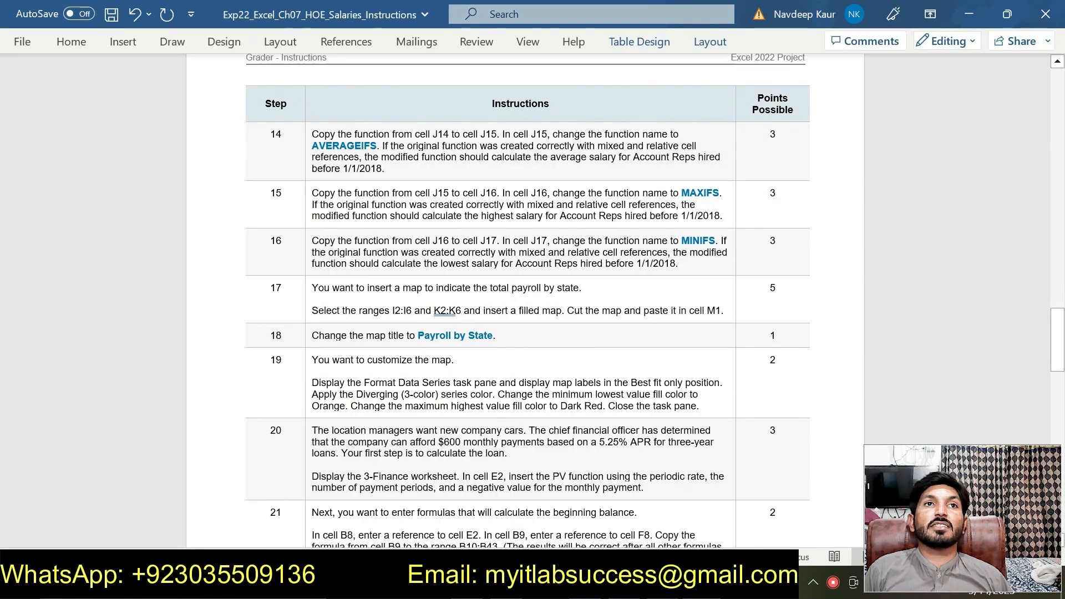
left_click_drag(495, 335, 418, 335)
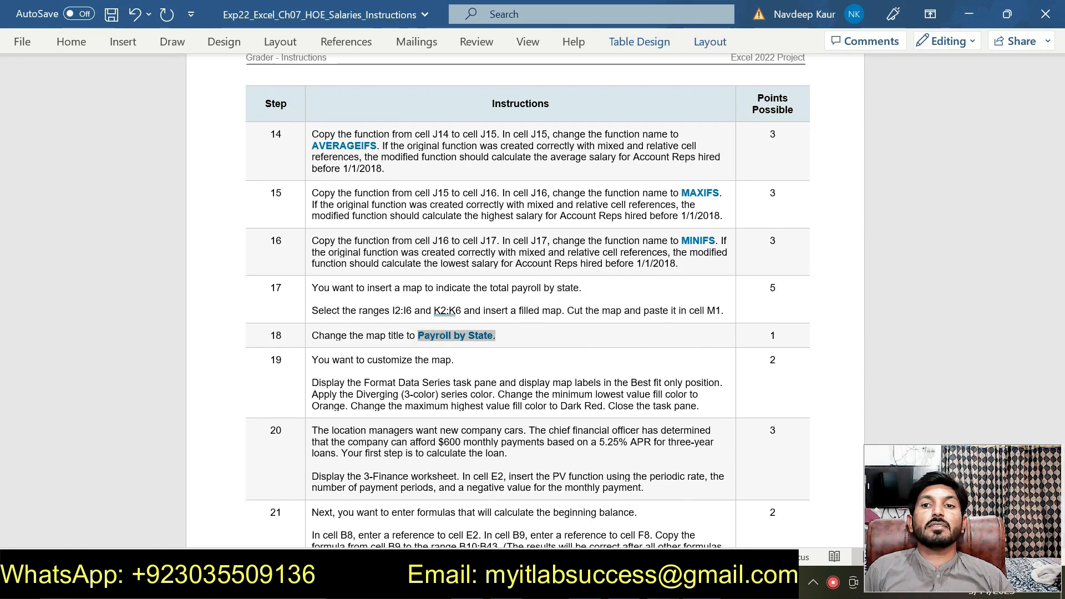
key("alt+Tab")
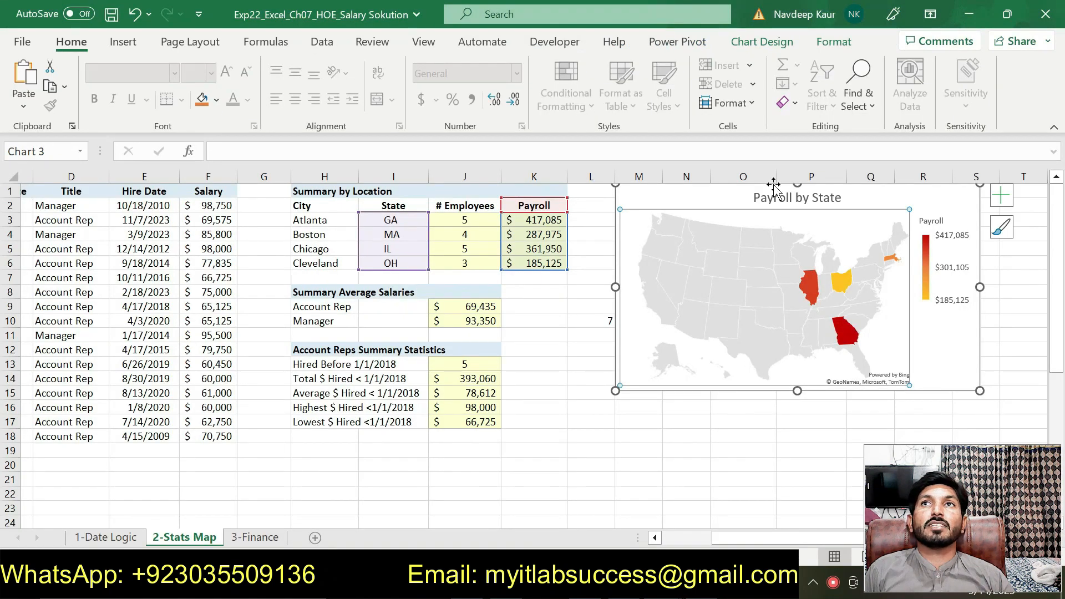
left_click(776, 198)
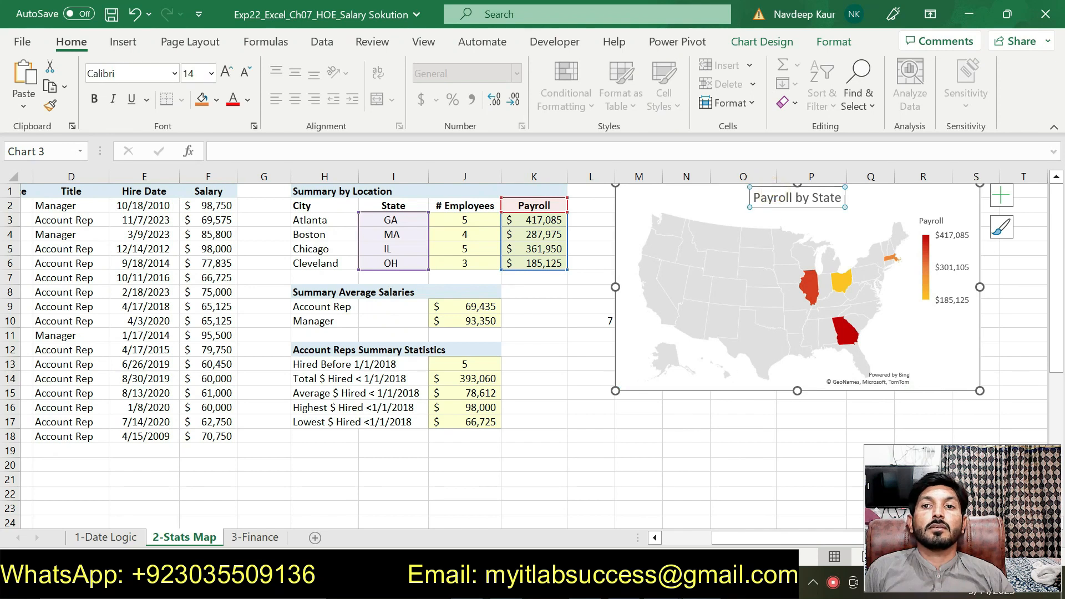
key("alt+Tab")
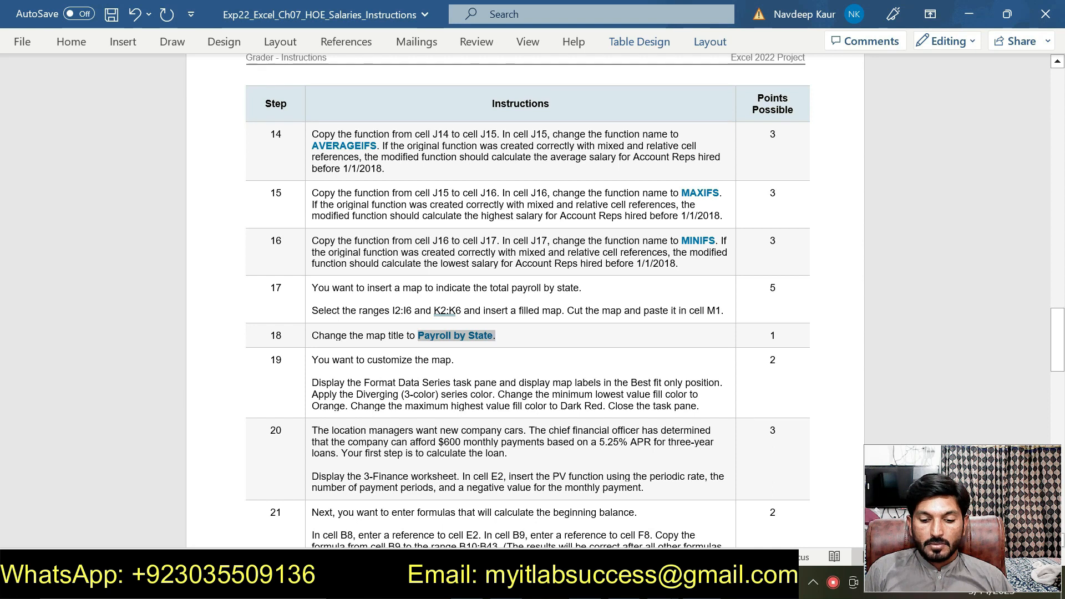
key("alt+Tab")
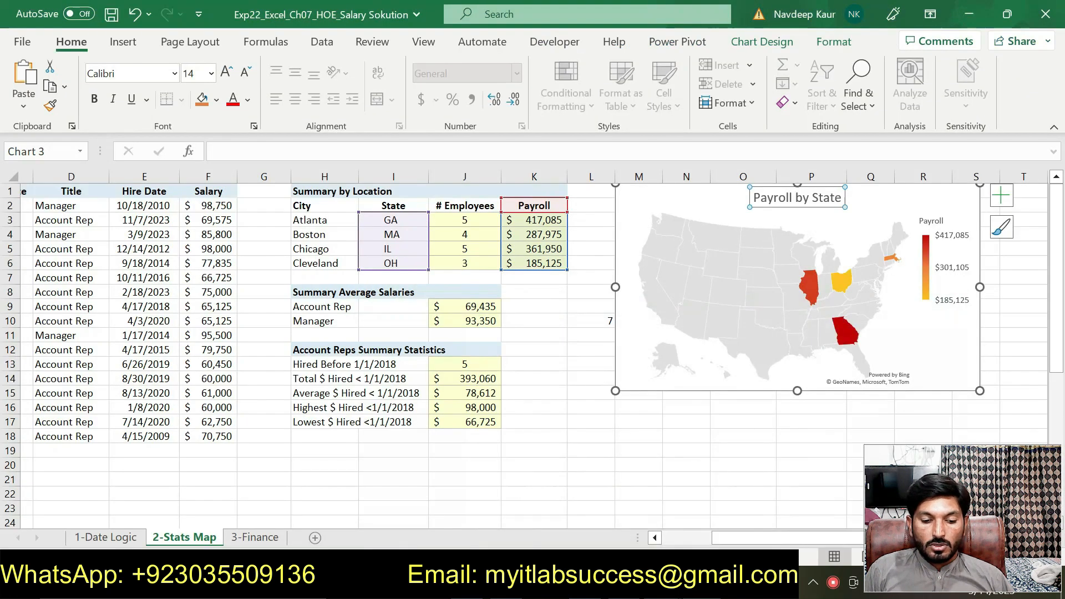
Step: Display the 3-Finance sheet, glance at the Word instructions, and examine the sheet's input and basic output areas
left_click(255, 537)
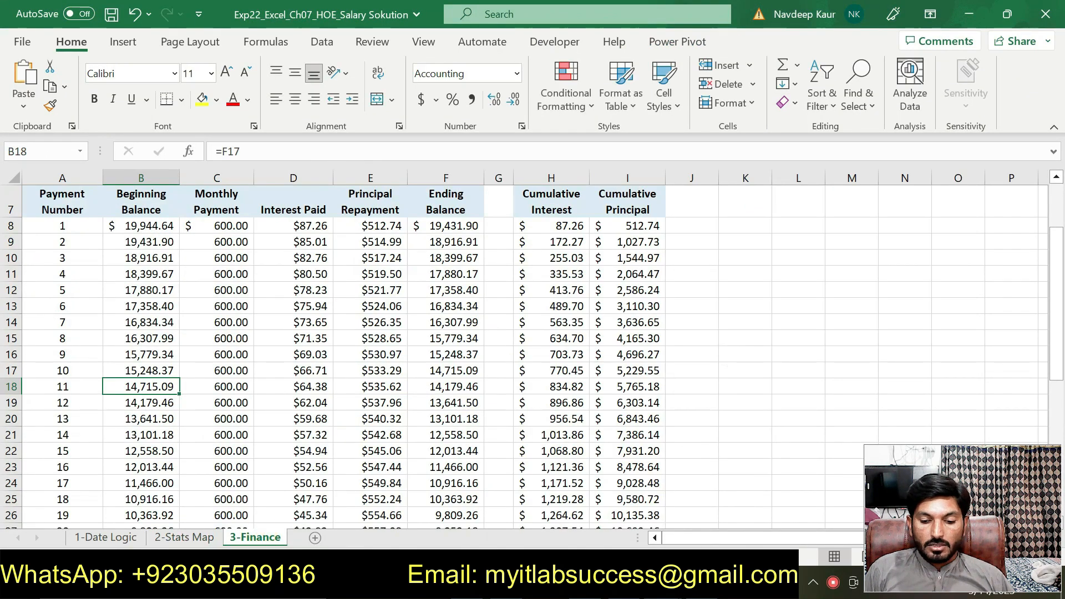
key("alt+Tab")
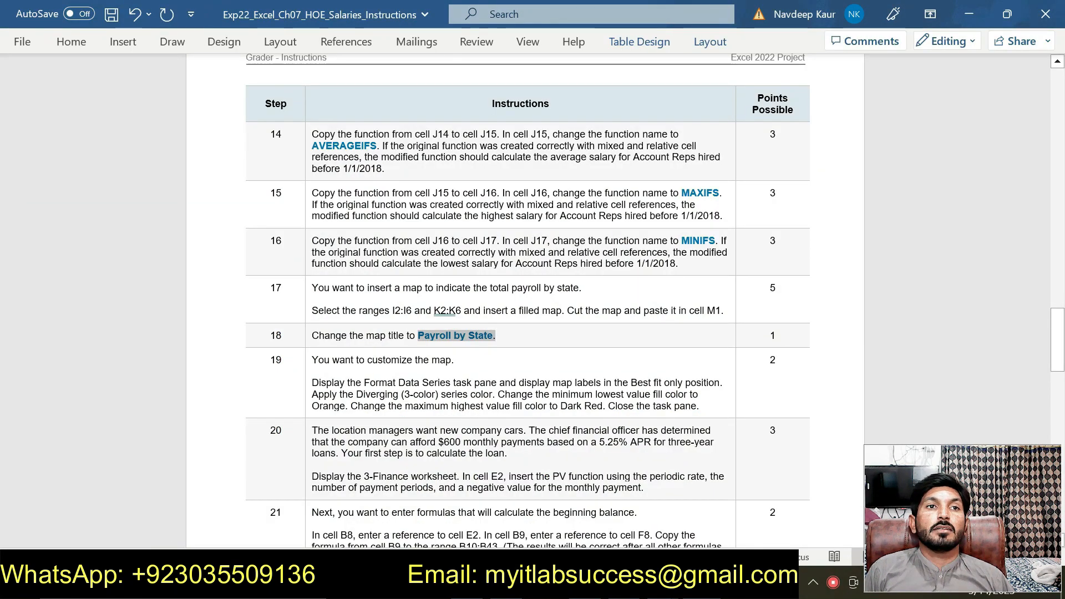
key("alt+Tab")
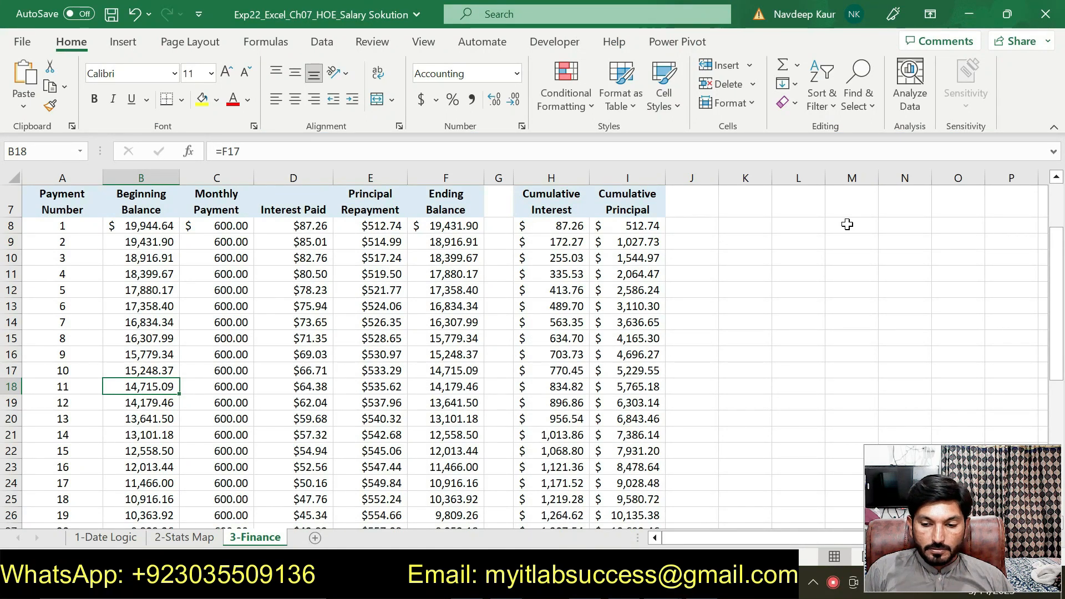
scroll(331, 222, "up", 2)
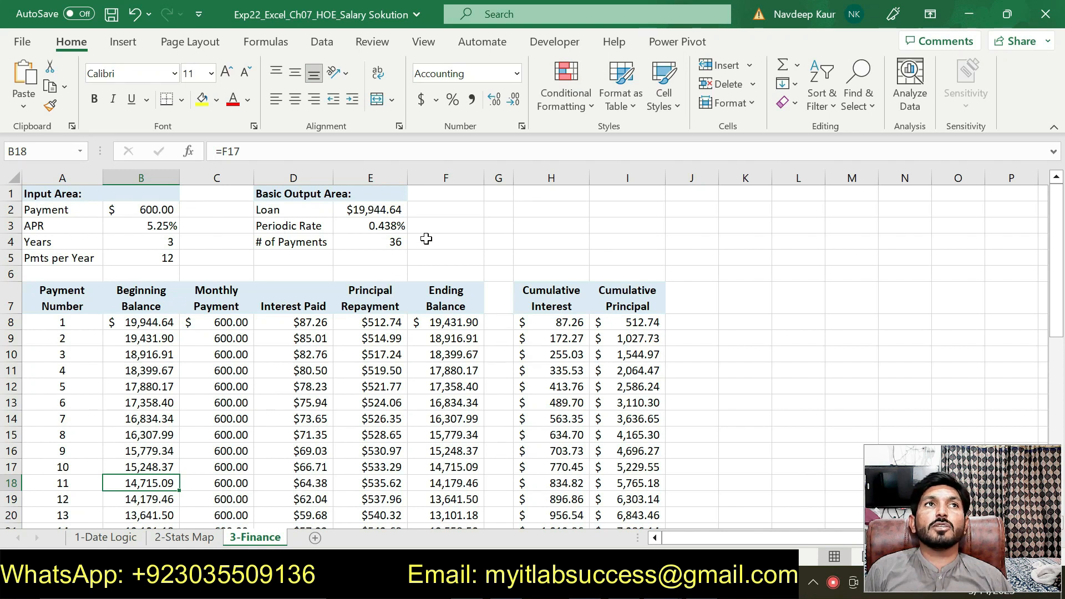
Step: Read steps 20 to 24 in the Word instructions, checking them against the 3-Finance loan schedule in Excel
key("alt+Tab")
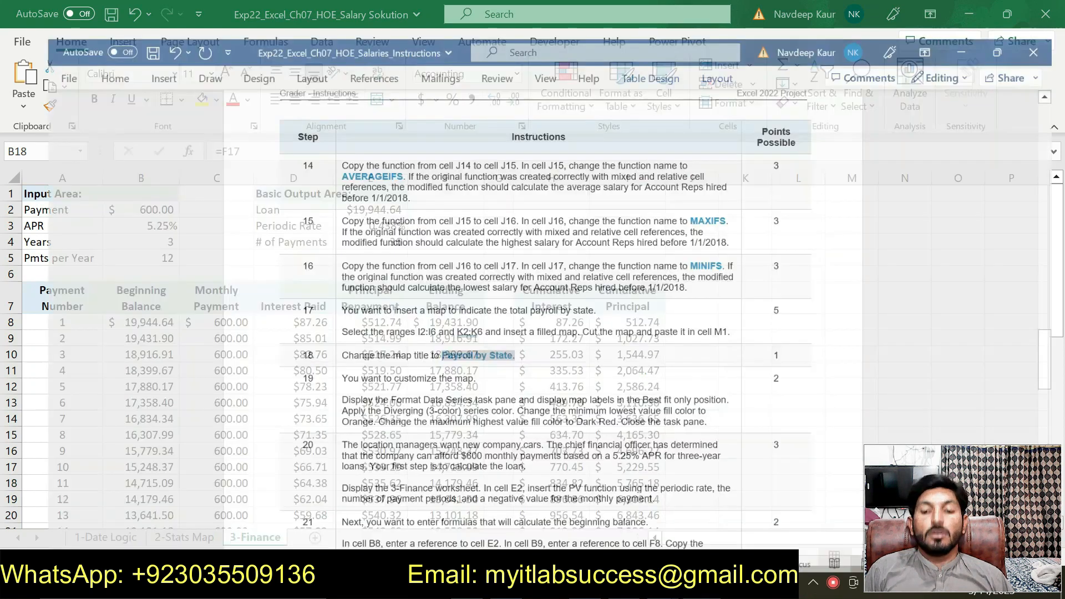
left_click_drag(1063, 383, 1063, 399)
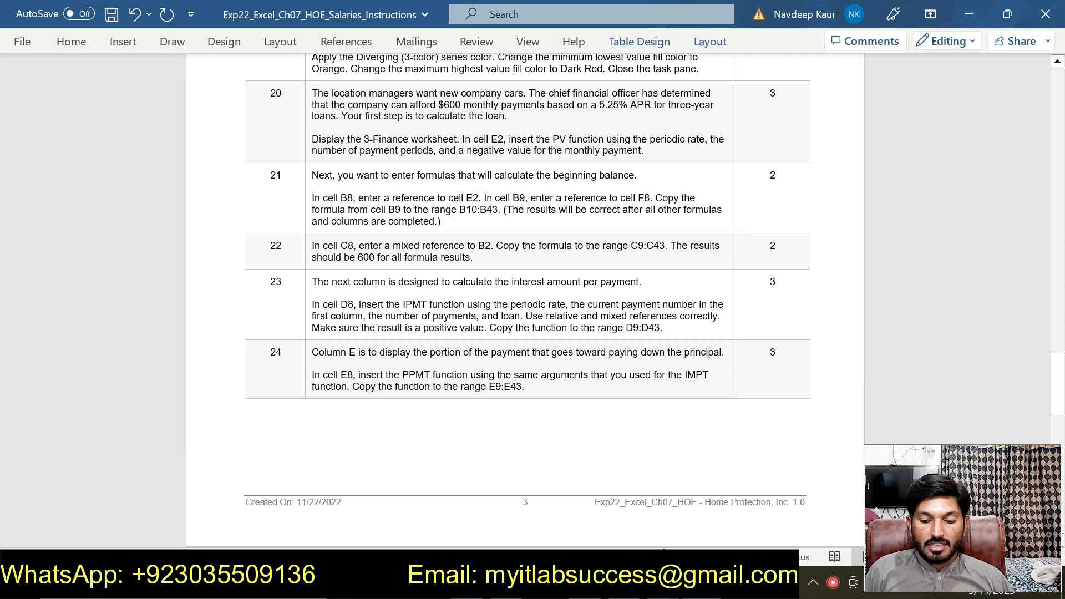
mouse_move(662, 586)
left_click(696, 583)
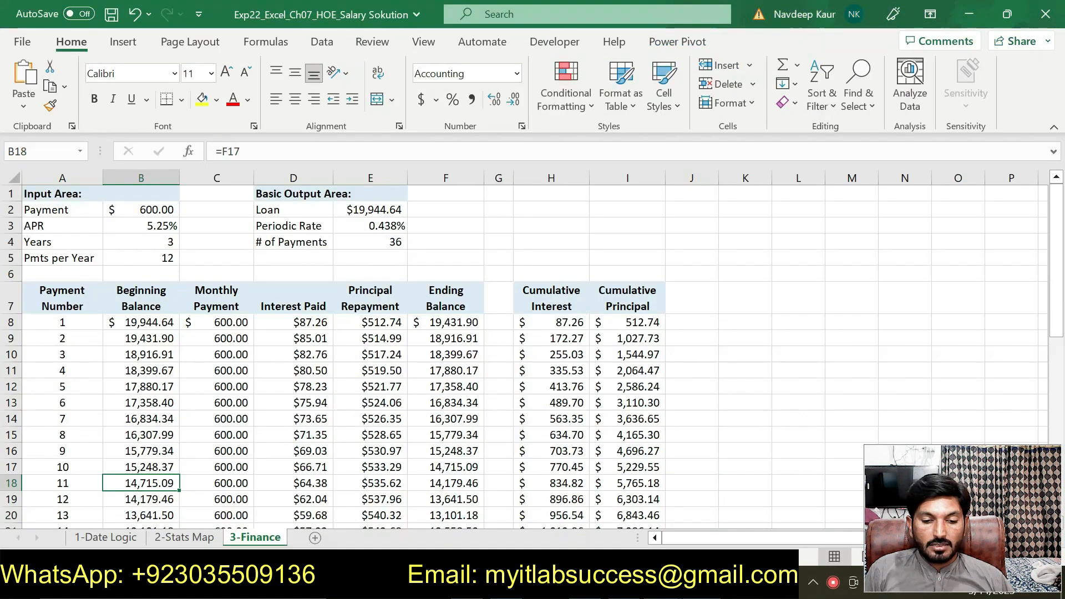
right_click(701, 582)
left_click(701, 582)
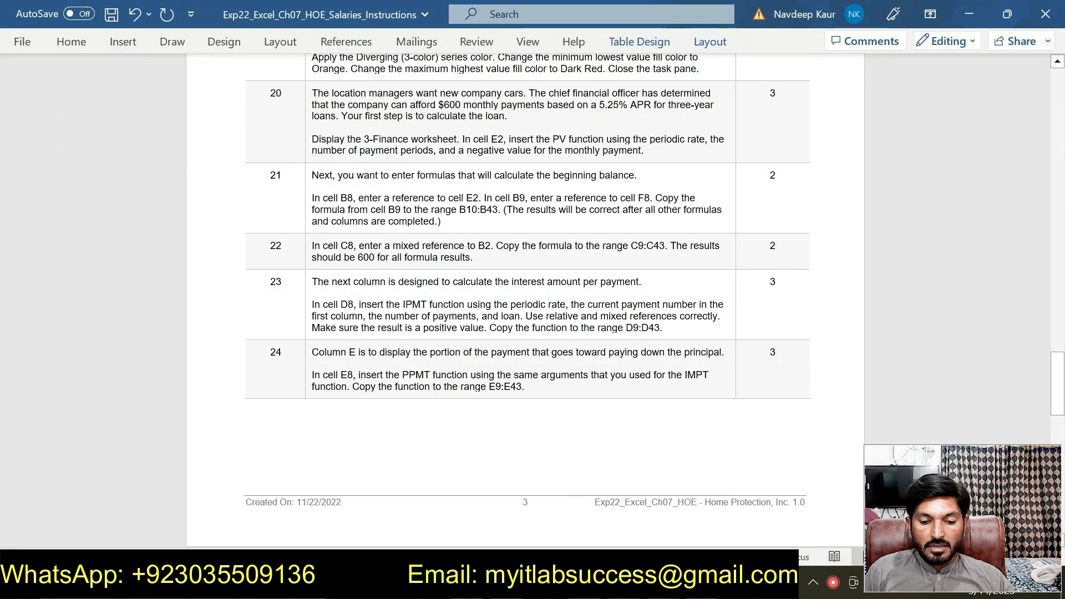
left_click(525, 266)
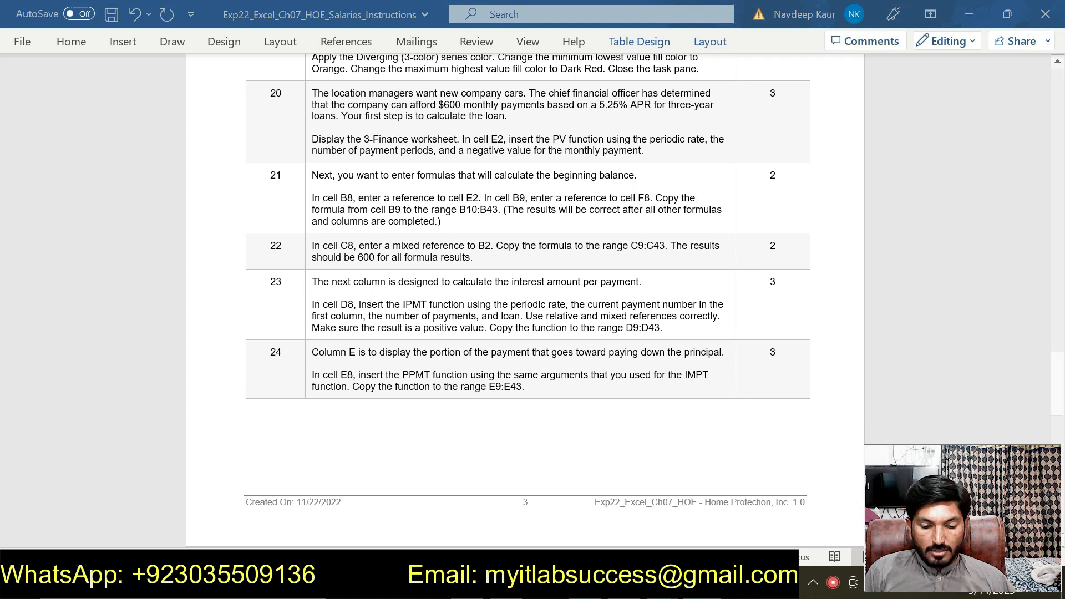
right_click(702, 582)
left_click(661, 582)
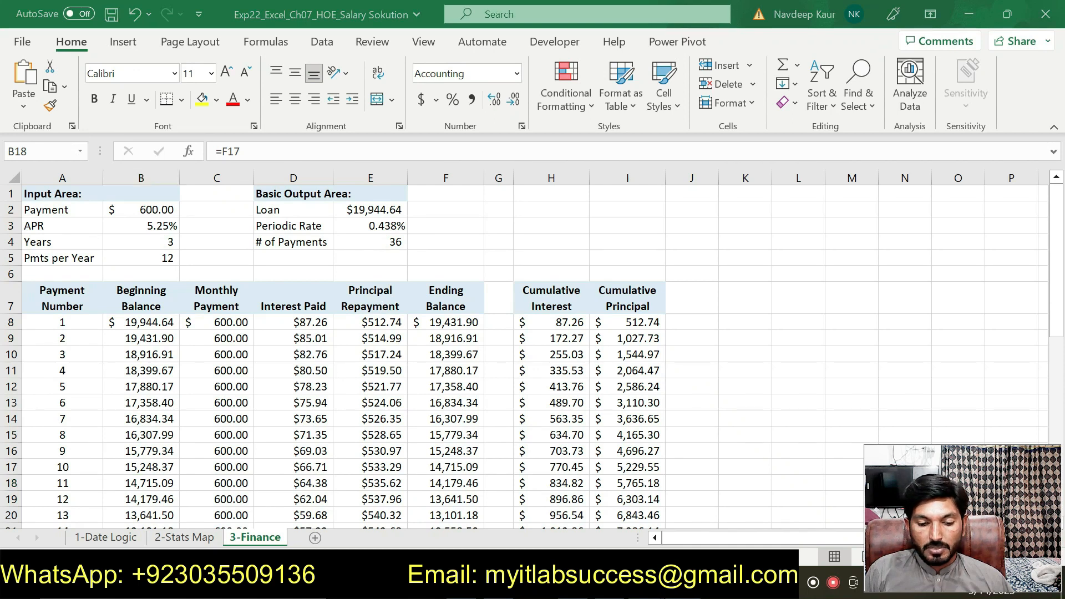
Step: Switch to the Word instructions, check the PPMT function in step 24, and look through the remaining pages before returning to the document's beginning
key("alt+Tab")
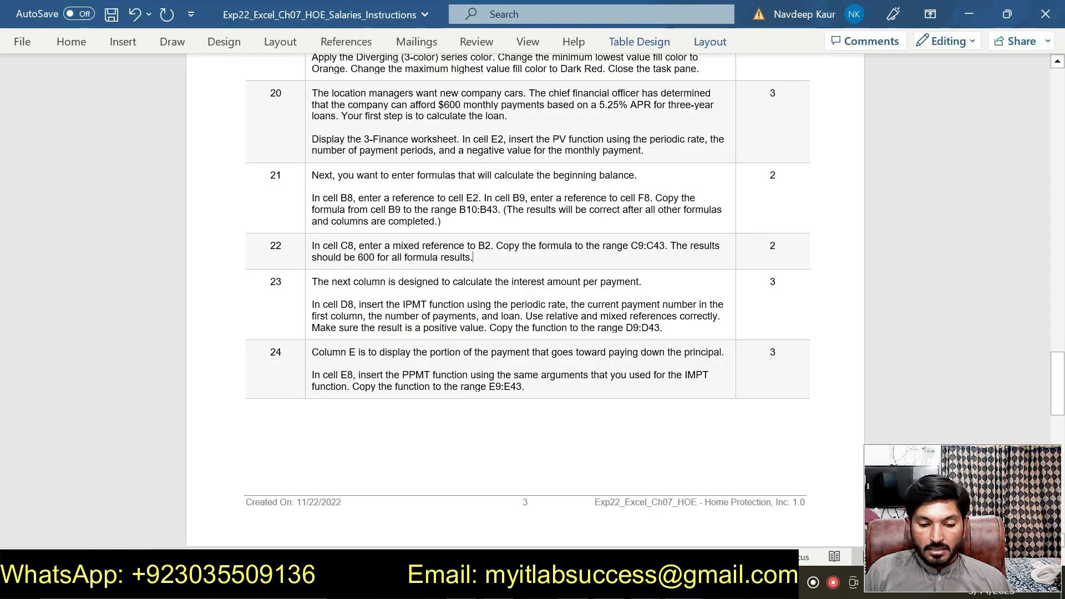
double_click(414, 375)
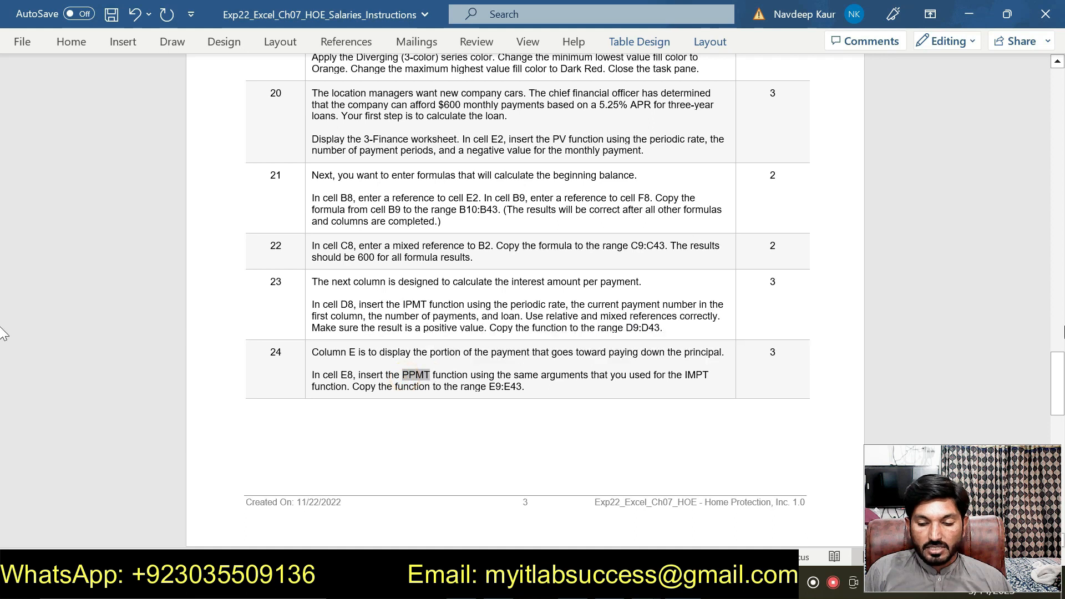
left_click_drag(1061, 368, 1064, 436)
left_click(1064, 285)
left_click(1064, 285)
left_click(1064, 285)
left_click(1064, 131)
left_click(1064, 106)
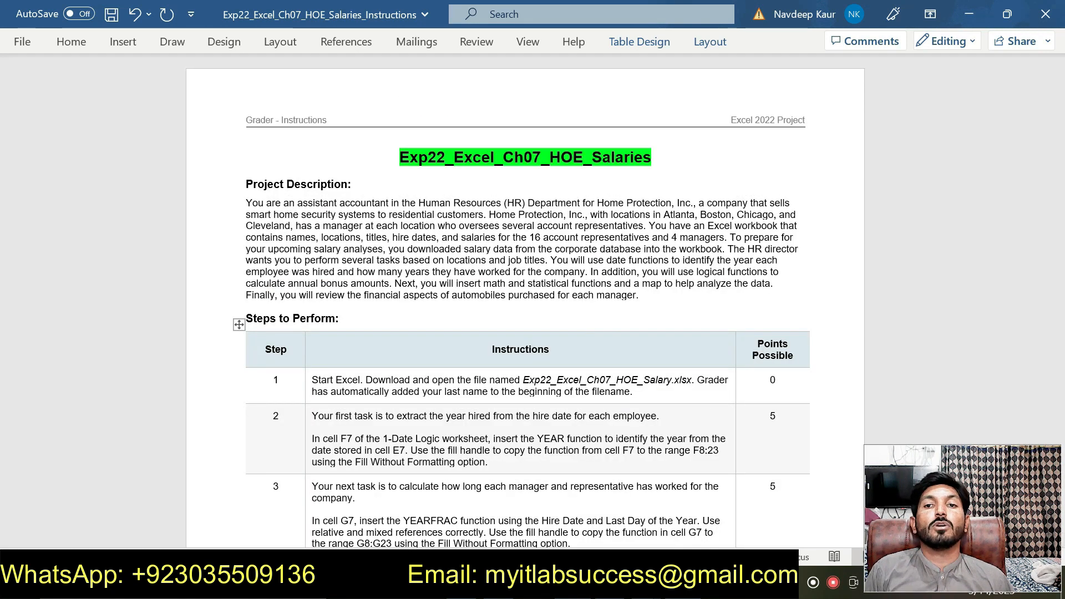
Step: Switch to the Excel solution workbook and review the 1-Date Logic, 2-Stats Map and 3-Finance sheets, ending on 3-Finance
left_click(670, 582)
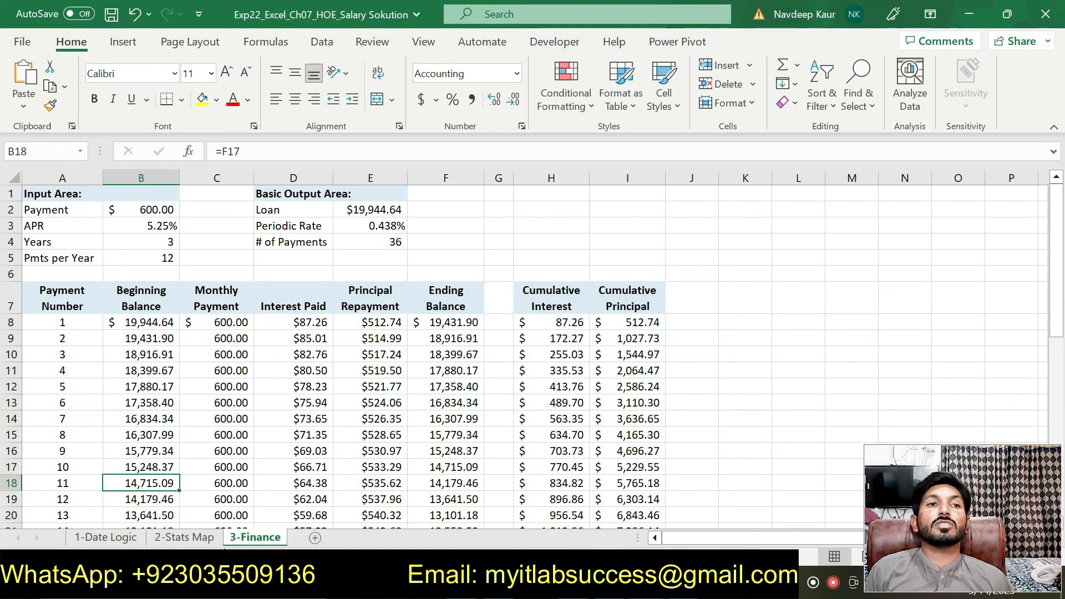
left_click(122, 539)
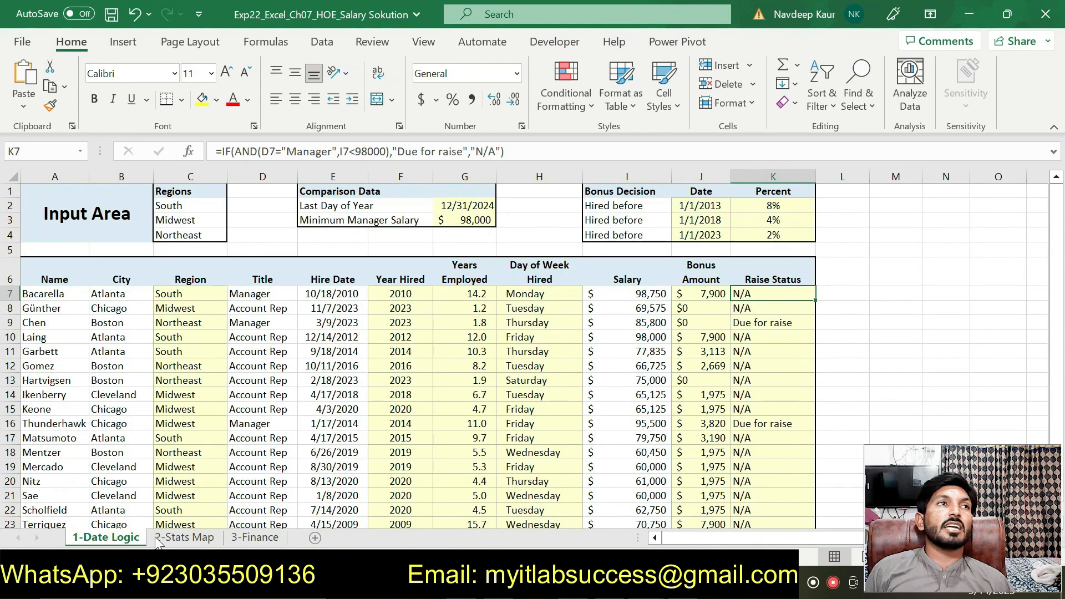
left_click(183, 538)
left_click(248, 538)
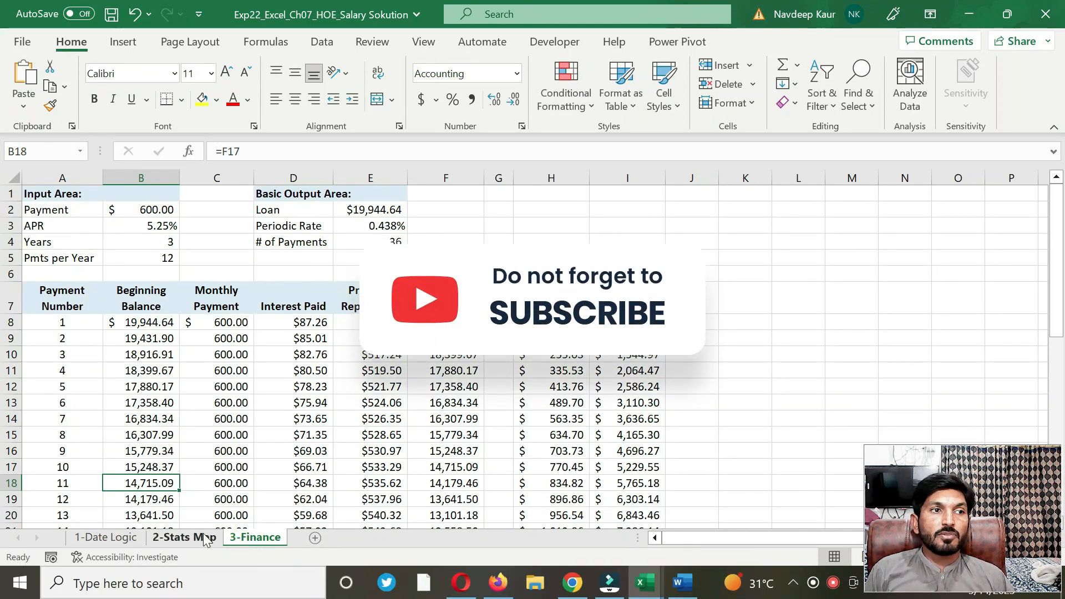
left_click(184, 536)
left_click(124, 541)
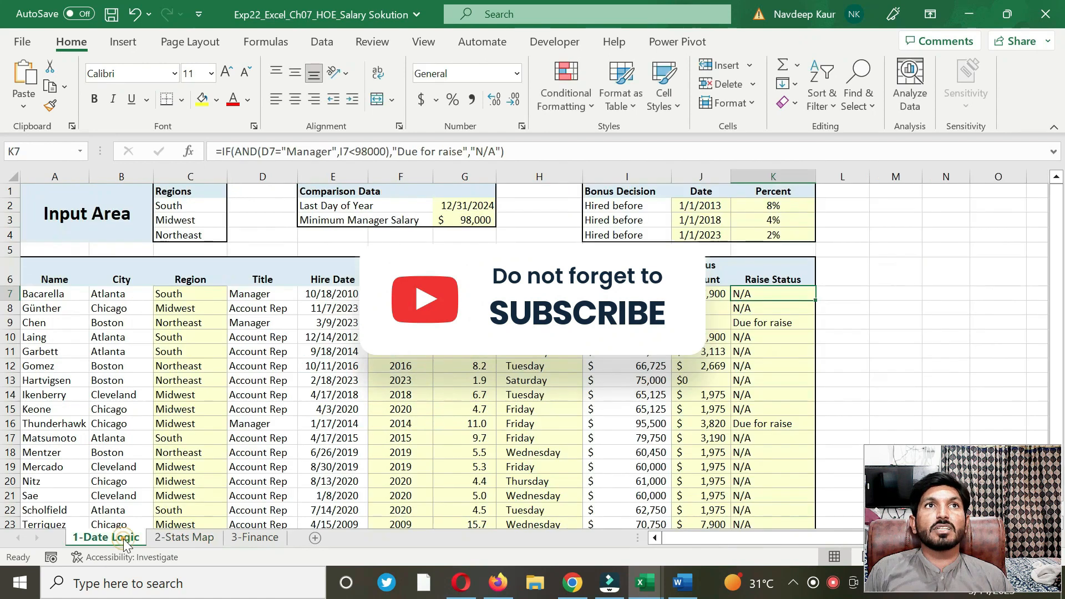
left_click(252, 539)
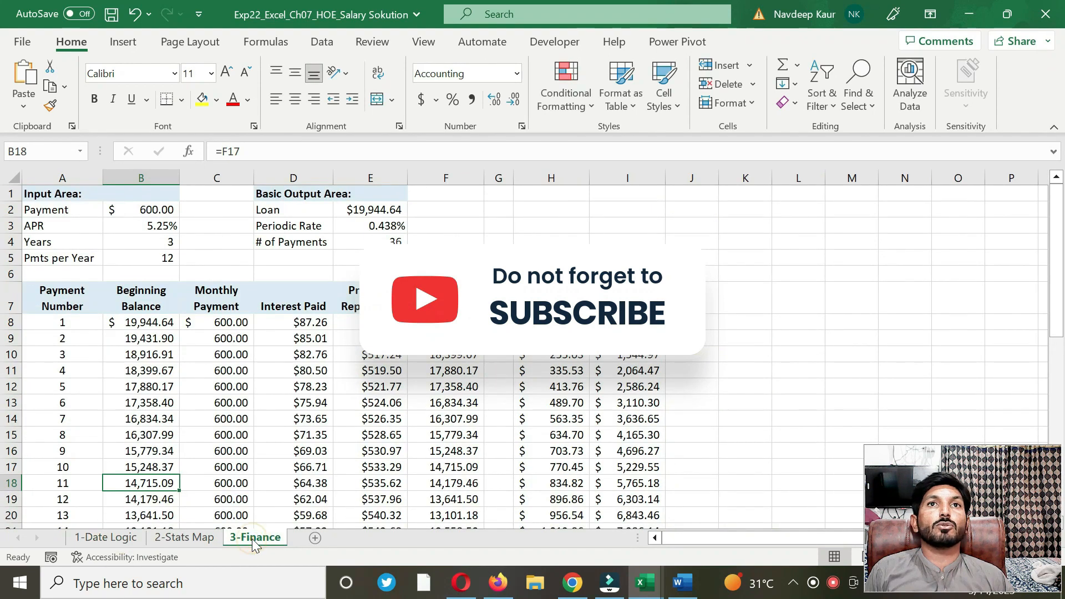
left_click(198, 540)
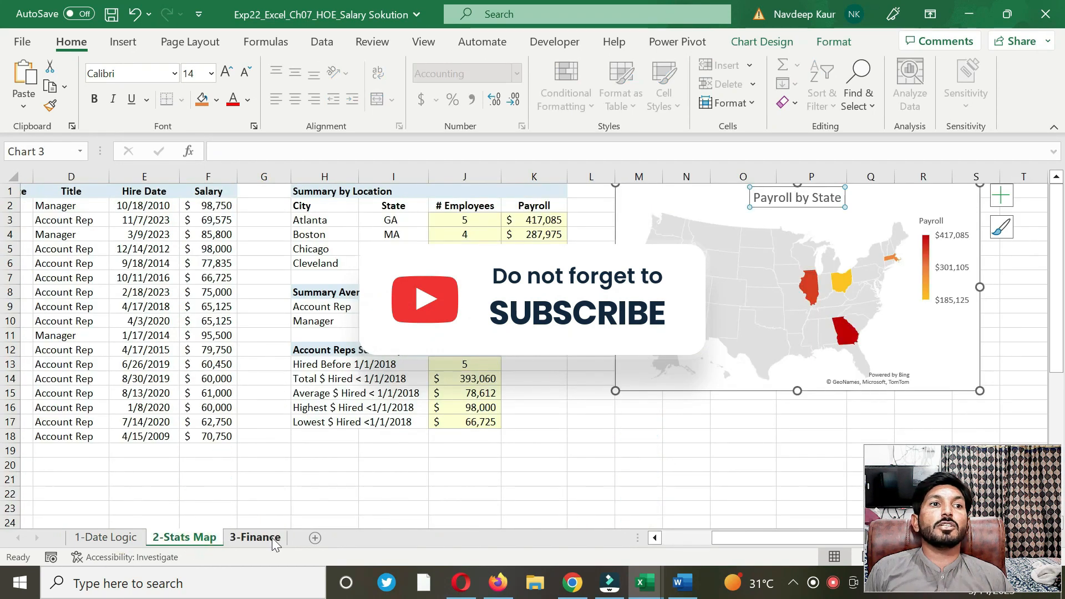
left_click(261, 539)
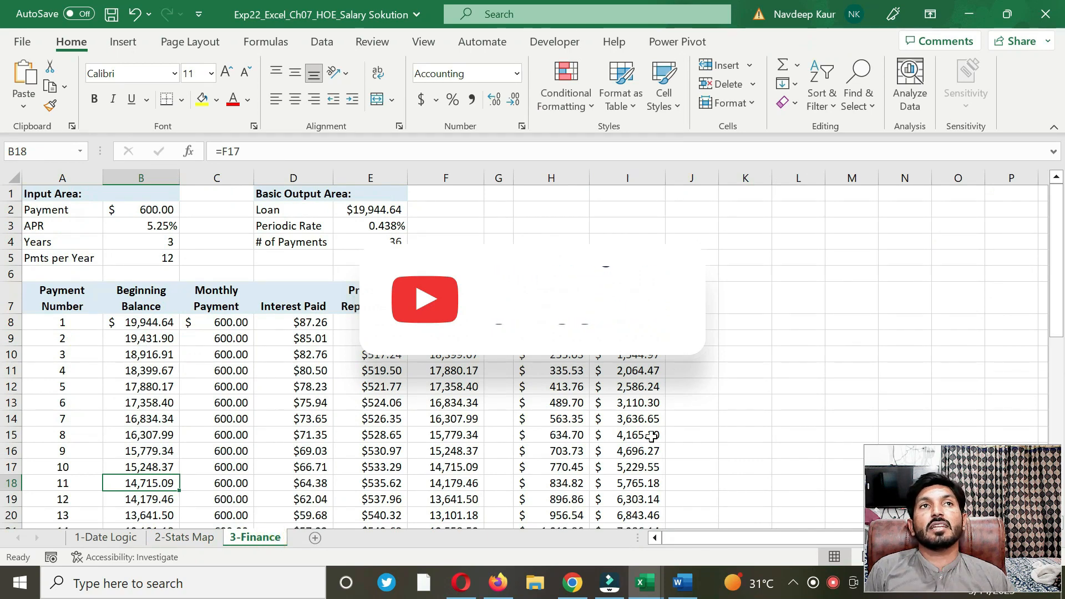